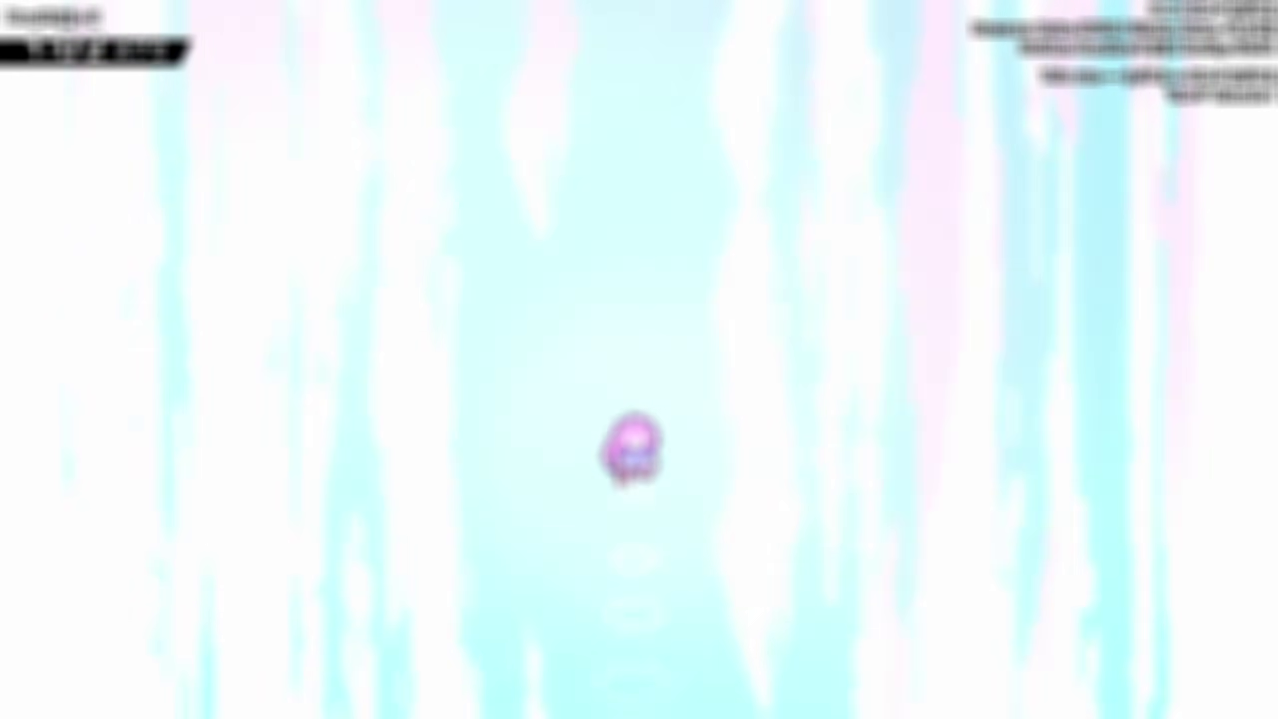
pyautogui.press('Left')
pyautogui.press('c')
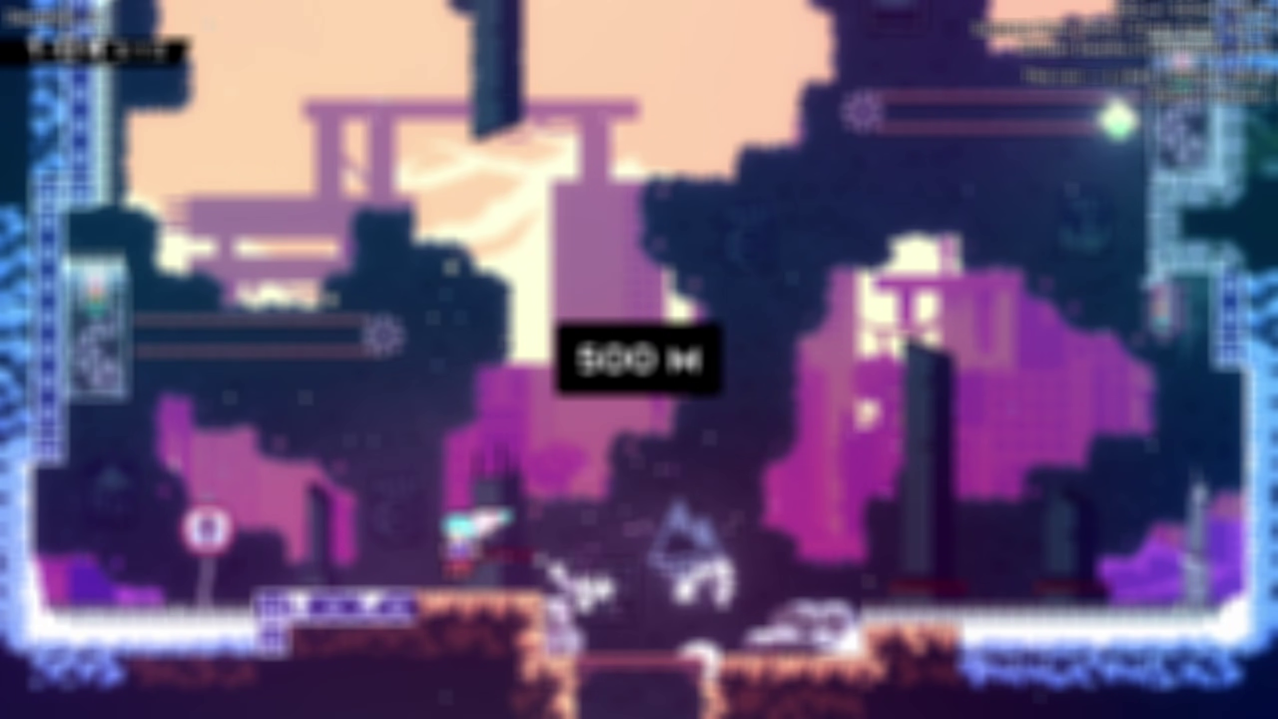
pyautogui.press('x')
pyautogui.press('z')
pyautogui.press('Right')
pyautogui.press('c')
pyautogui.press('x')
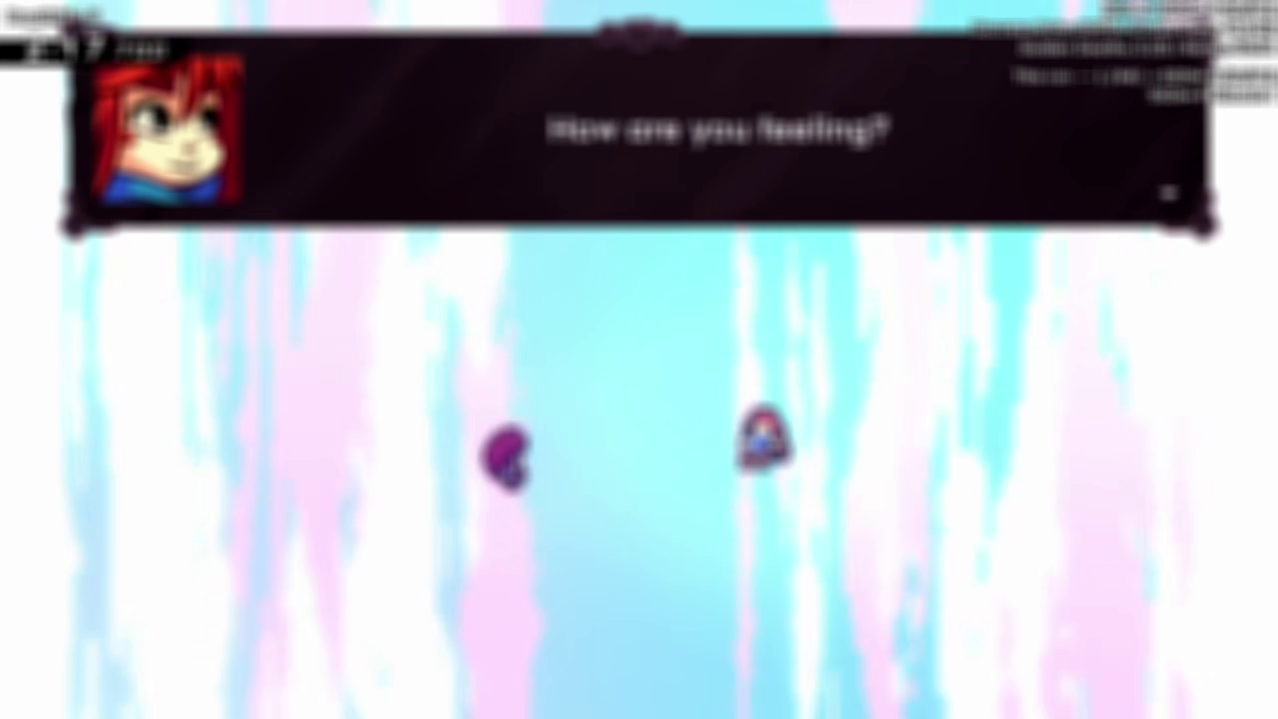
pyautogui.press('c')
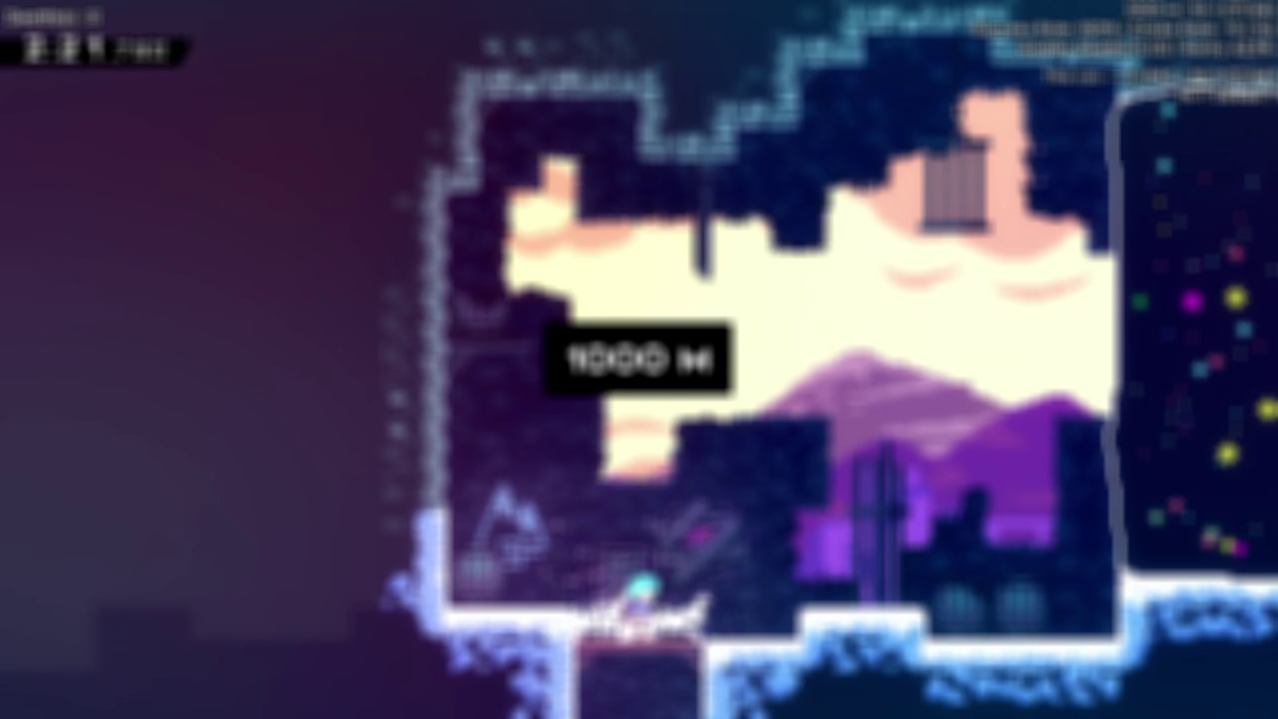
pyautogui.press('Right')
pyautogui.press('c')
pyautogui.press('x')
pyautogui.press('c')
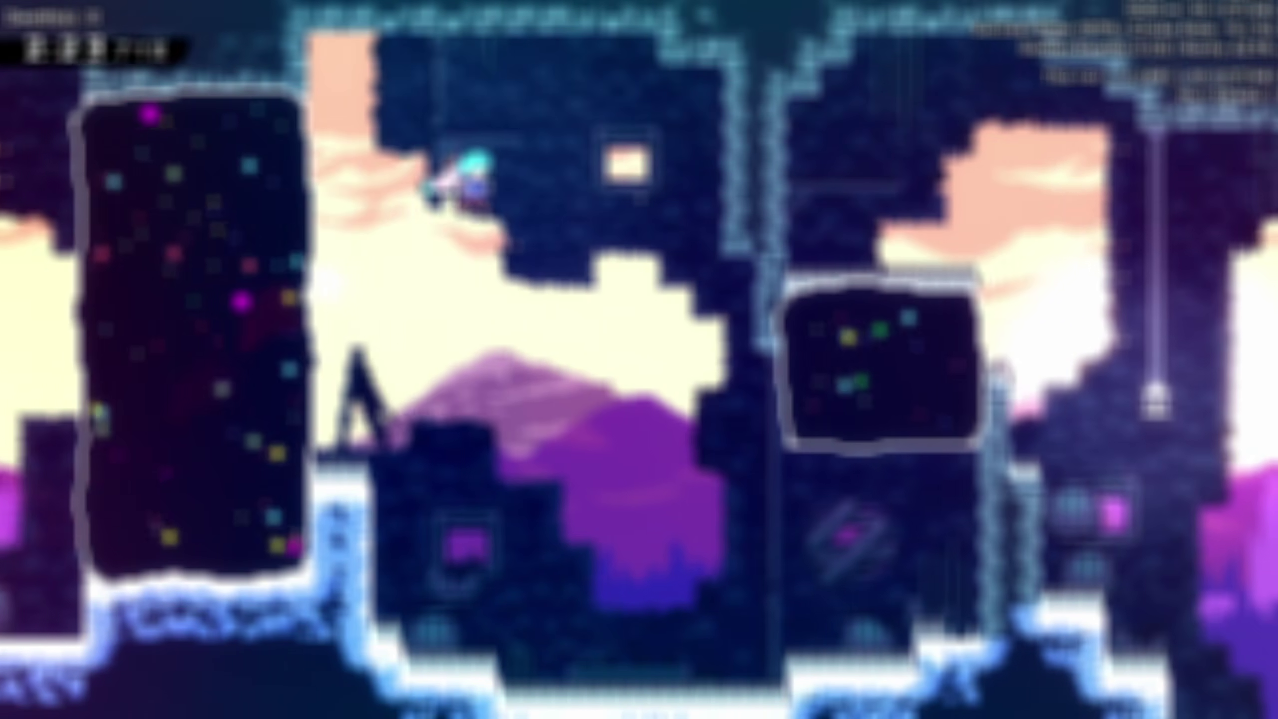
pyautogui.press('Right')
pyautogui.press('x')
pyautogui.press('c')
pyautogui.press('x')
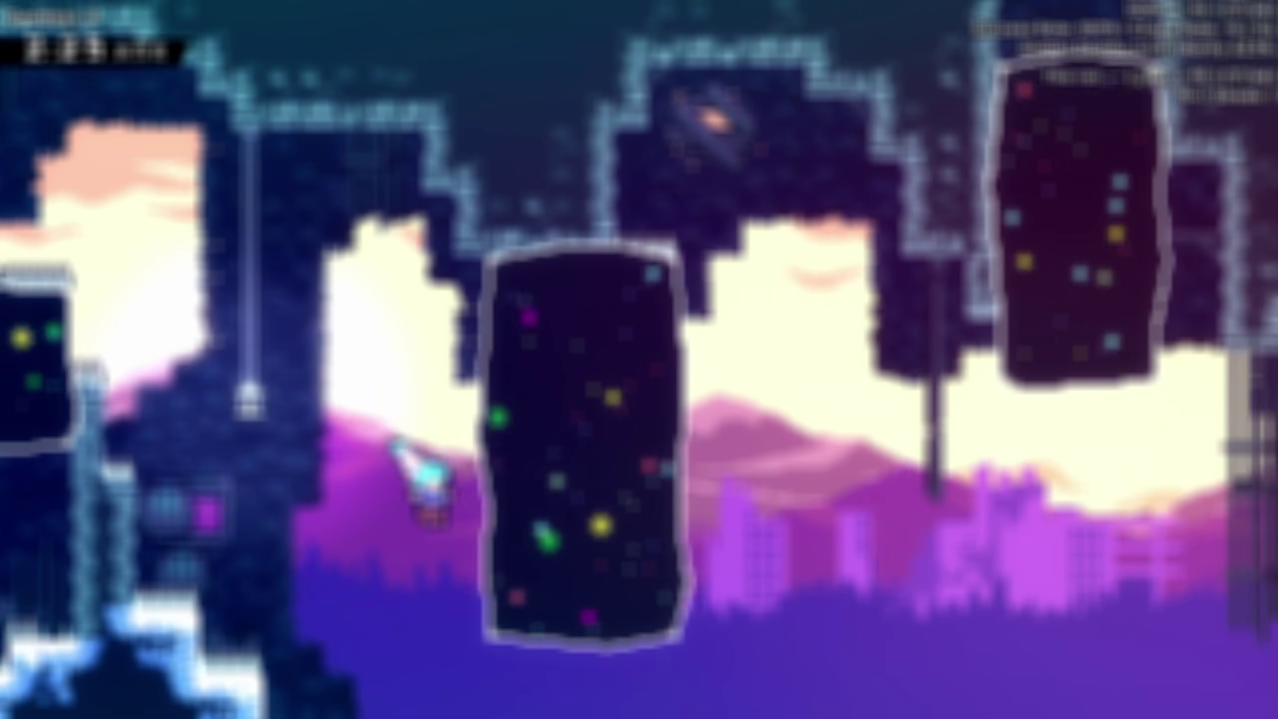
pyautogui.press('Right')
pyautogui.press('x')
pyautogui.press('c')
pyautogui.press('Up')
pyautogui.press('x')
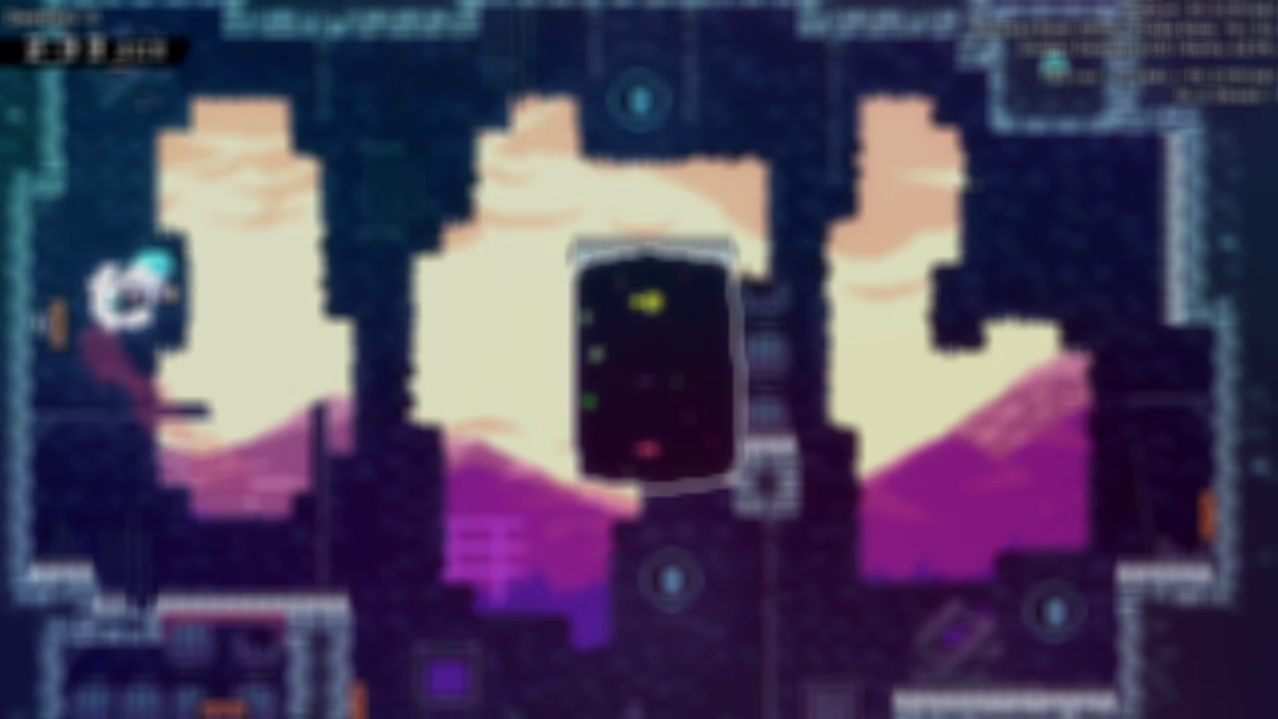
pyautogui.press('Right')
pyautogui.press('Up')
pyautogui.press('x')
pyautogui.press('Left')
pyautogui.press('Right')
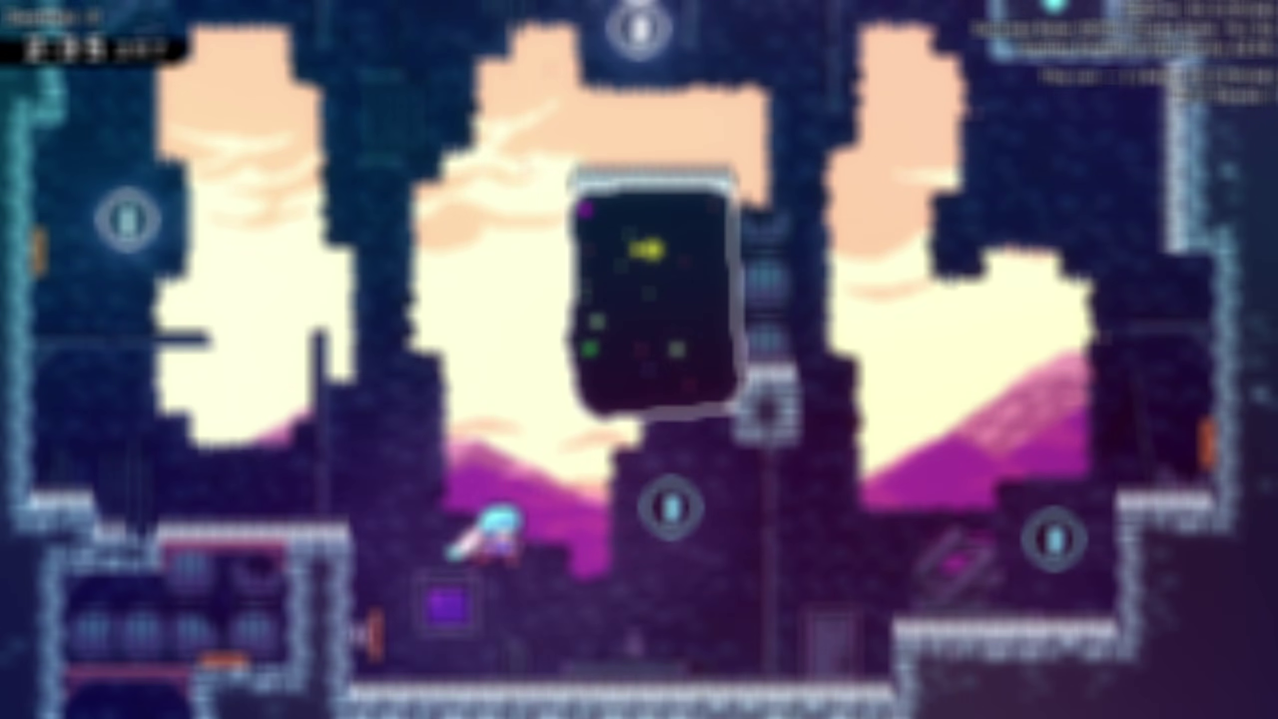
pyautogui.press('c')
pyautogui.press('x')
pyautogui.press('c')
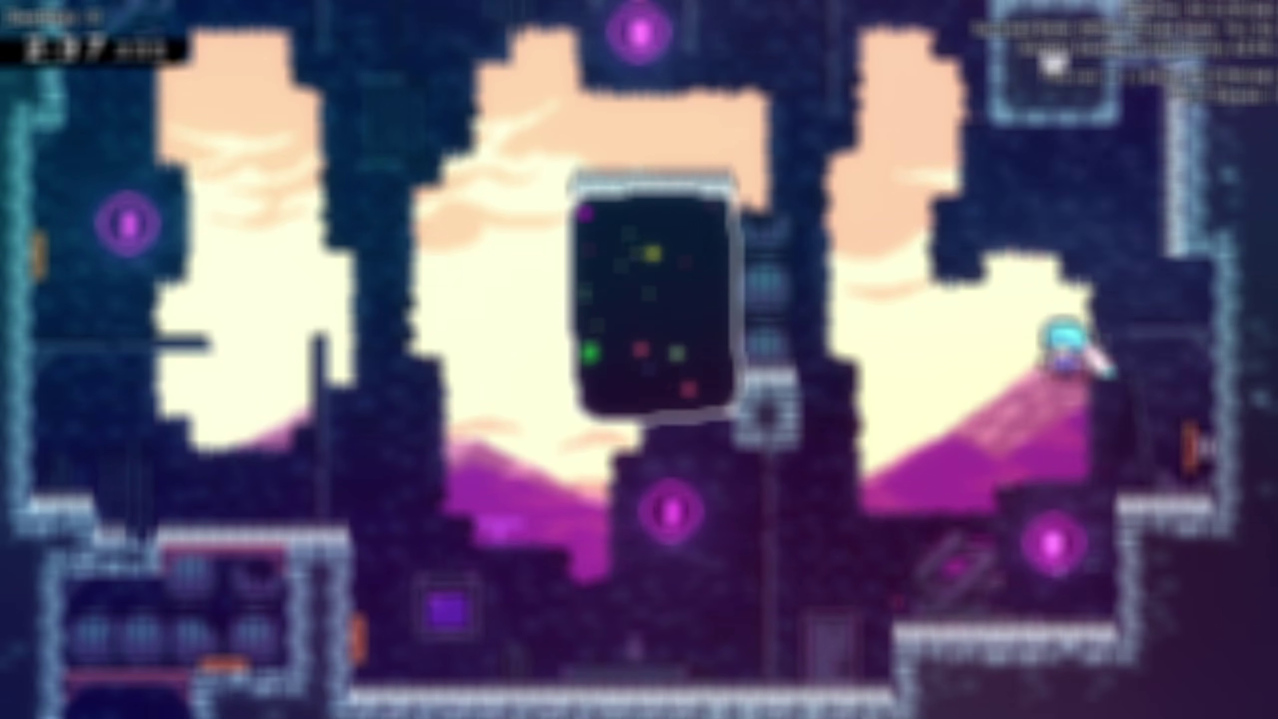
pyautogui.press('Left')
pyautogui.press('Up')
pyautogui.press('x')
pyautogui.press('Right')
pyautogui.press('Up')
pyautogui.press('x')
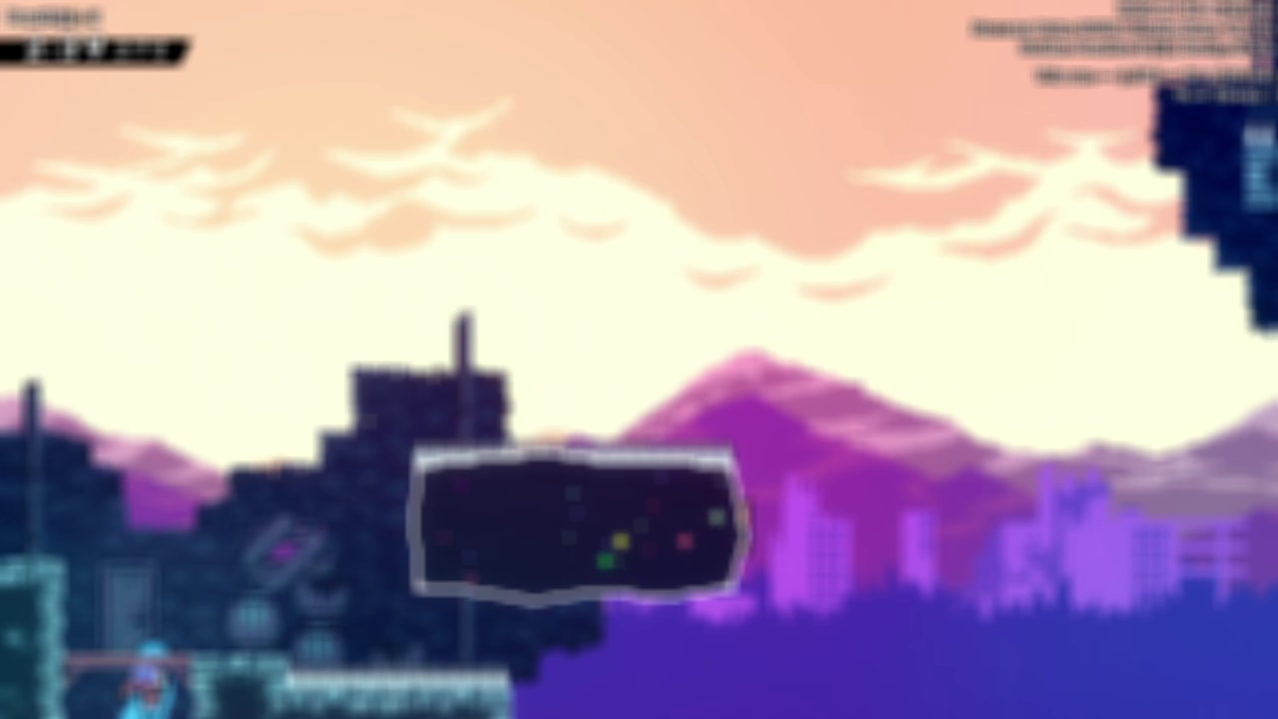
pyautogui.press('Right')
pyautogui.press('x')
pyautogui.press('c')
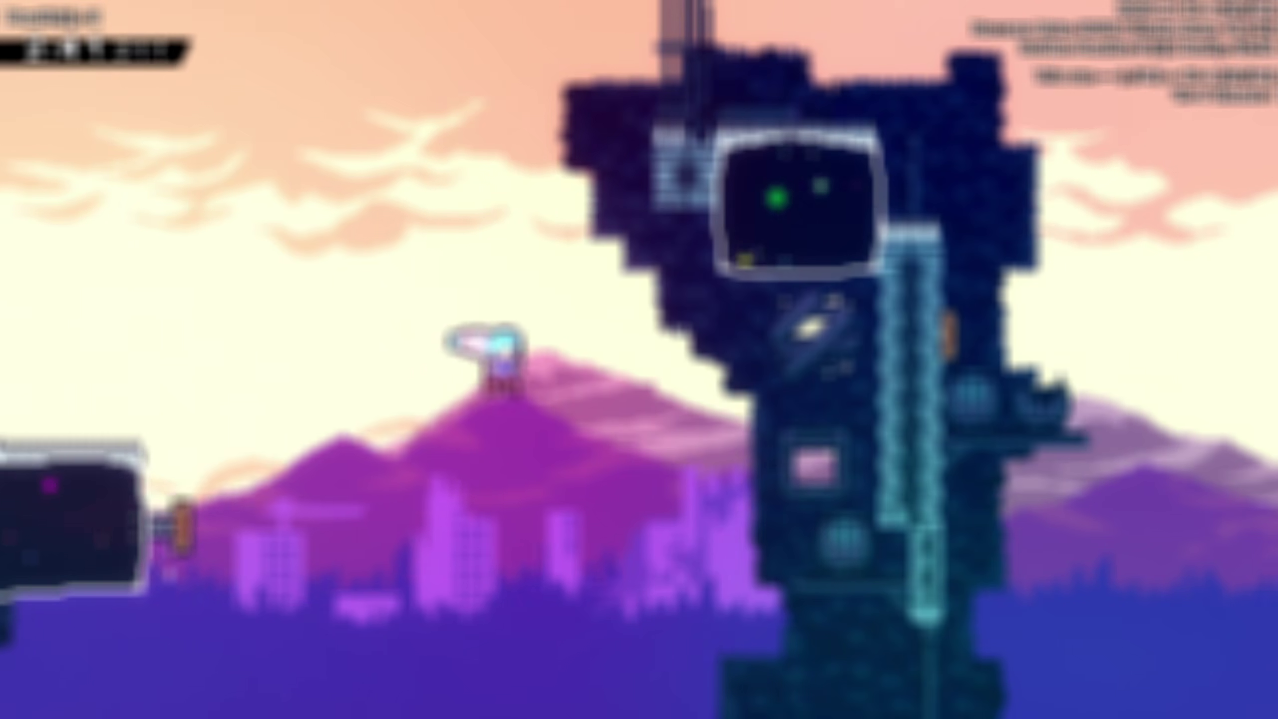
pyautogui.press('Up')
pyautogui.press('x')
pyautogui.press('Right')
pyautogui.press('c')
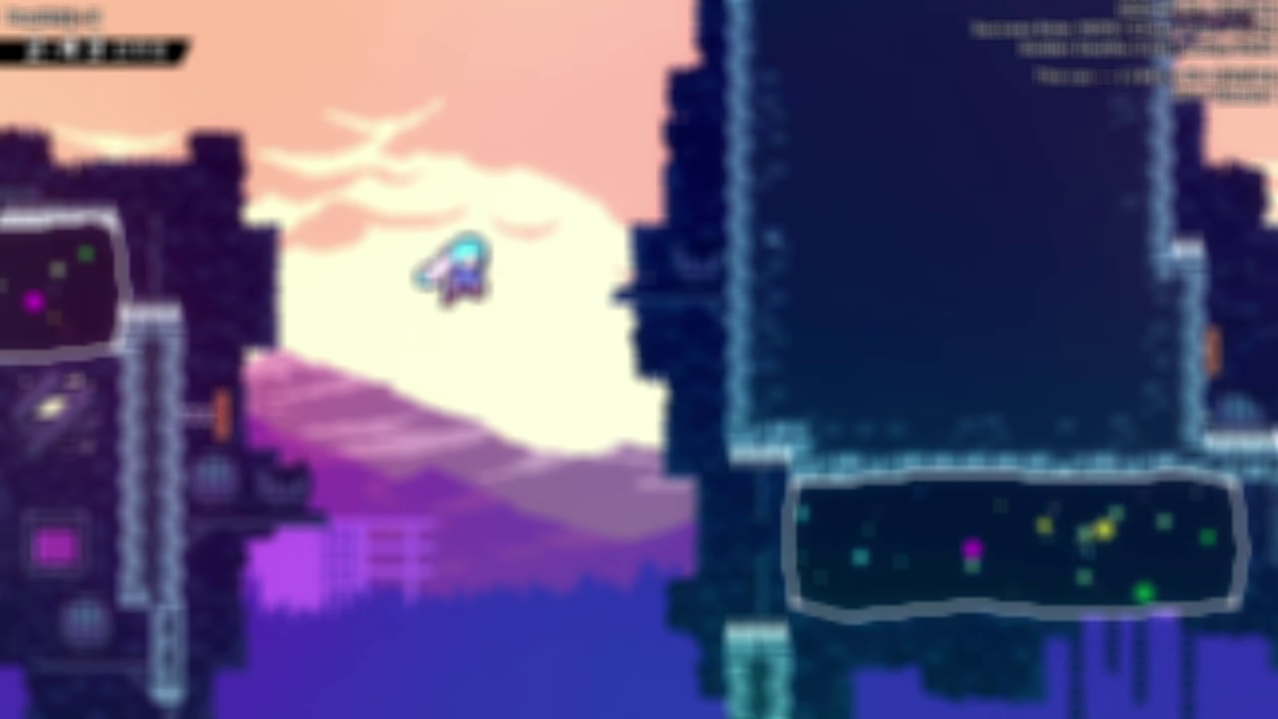
pyautogui.press('x')
pyautogui.press('Right')
pyautogui.press('c')
pyautogui.press('Left')
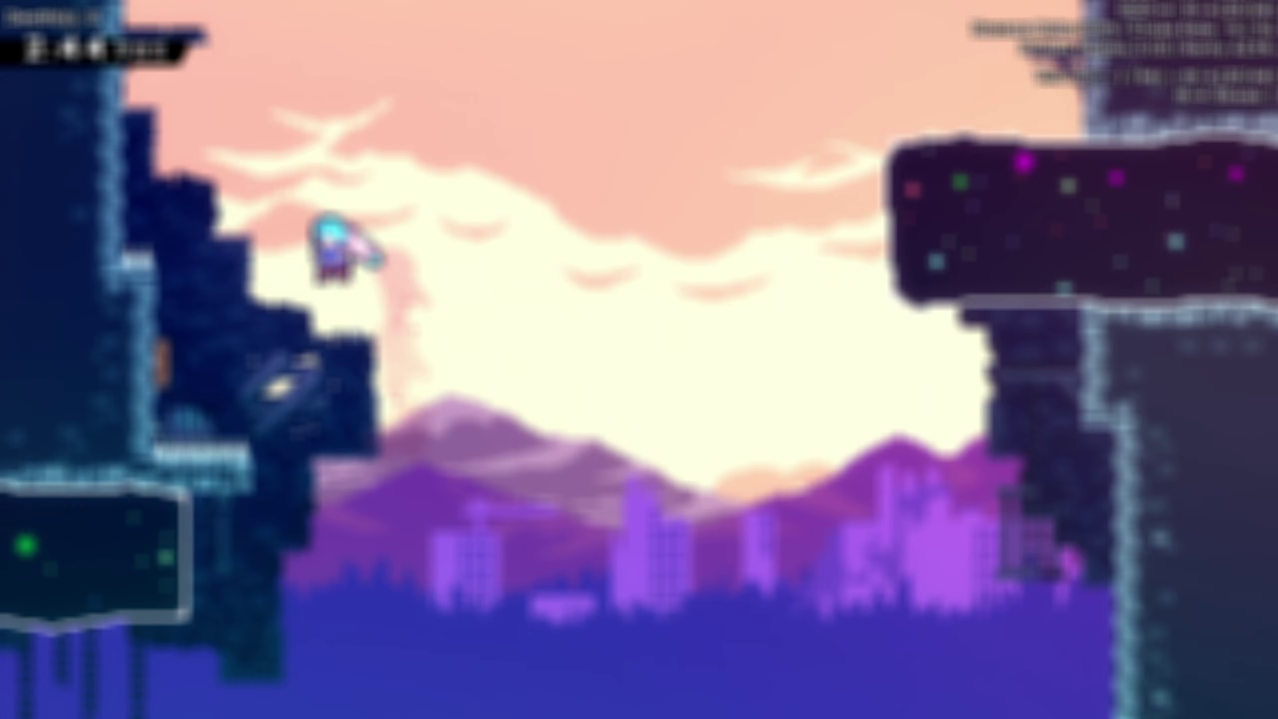
pyautogui.press('x')
pyautogui.press('Right')
pyautogui.press('x')
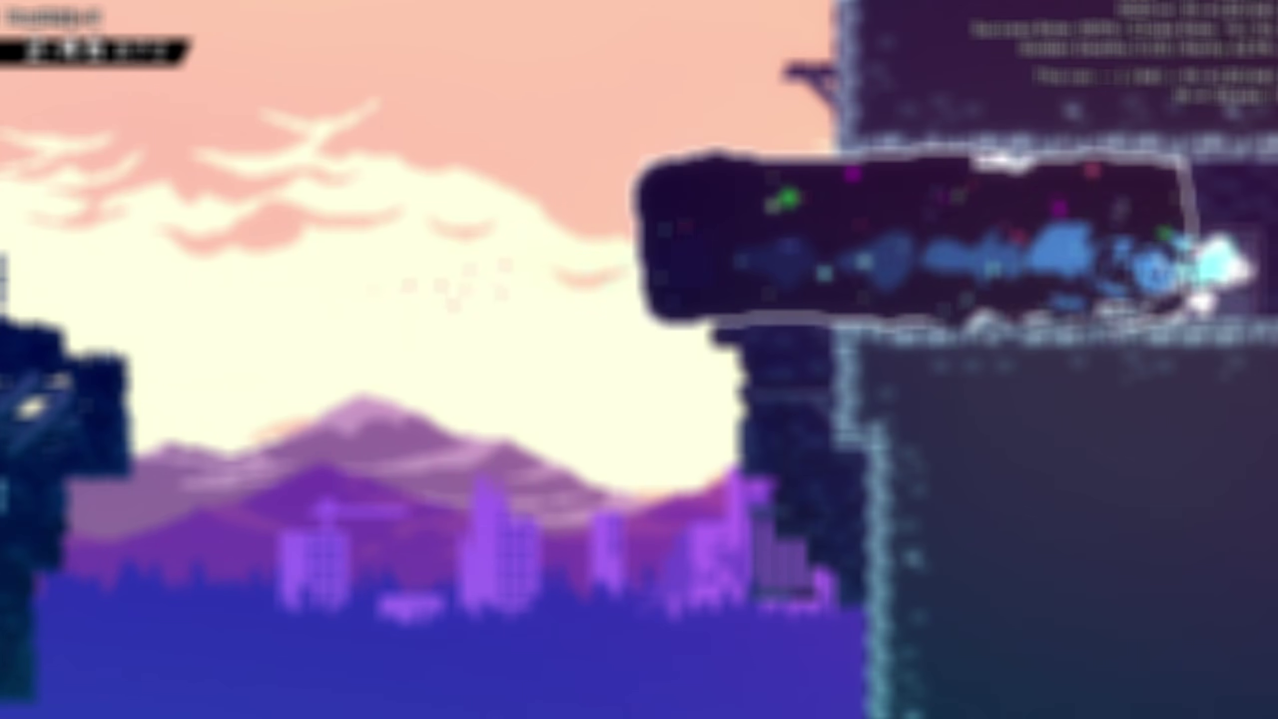
pyautogui.press('Right')
pyautogui.press('c')
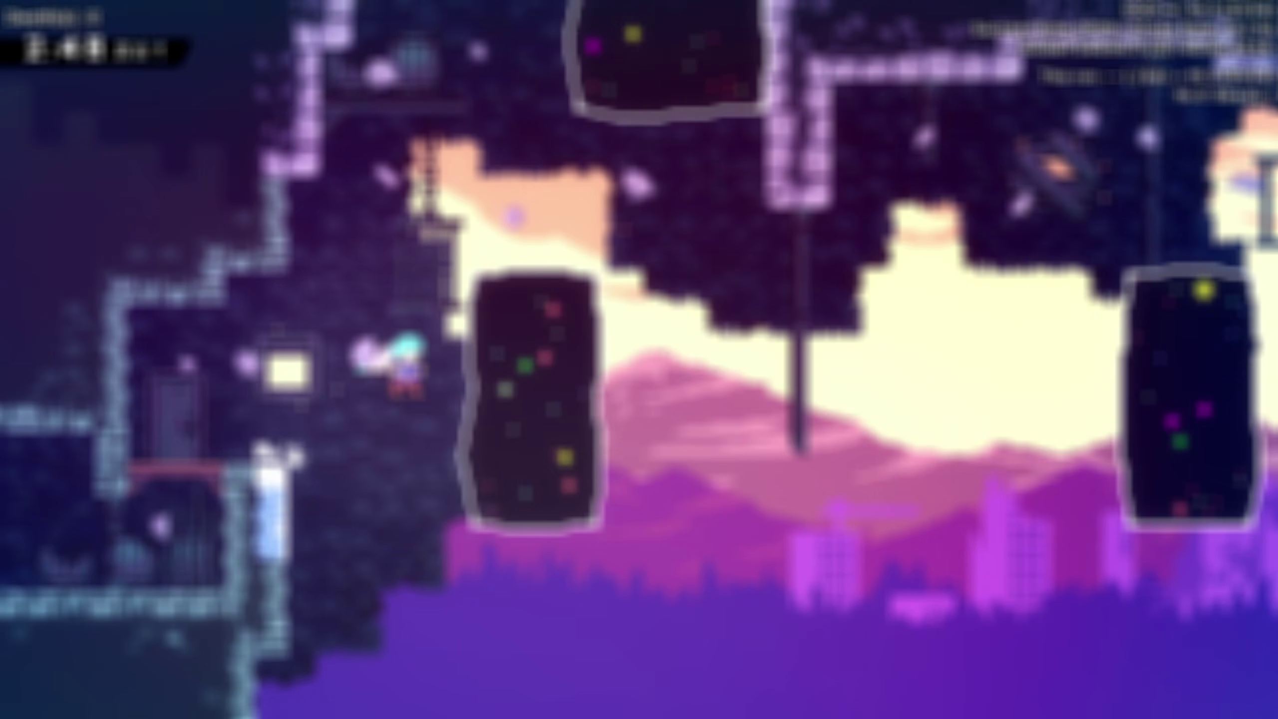
pyautogui.press('Up')
pyautogui.press('x')
pyautogui.press('x')
pyautogui.press('Left')
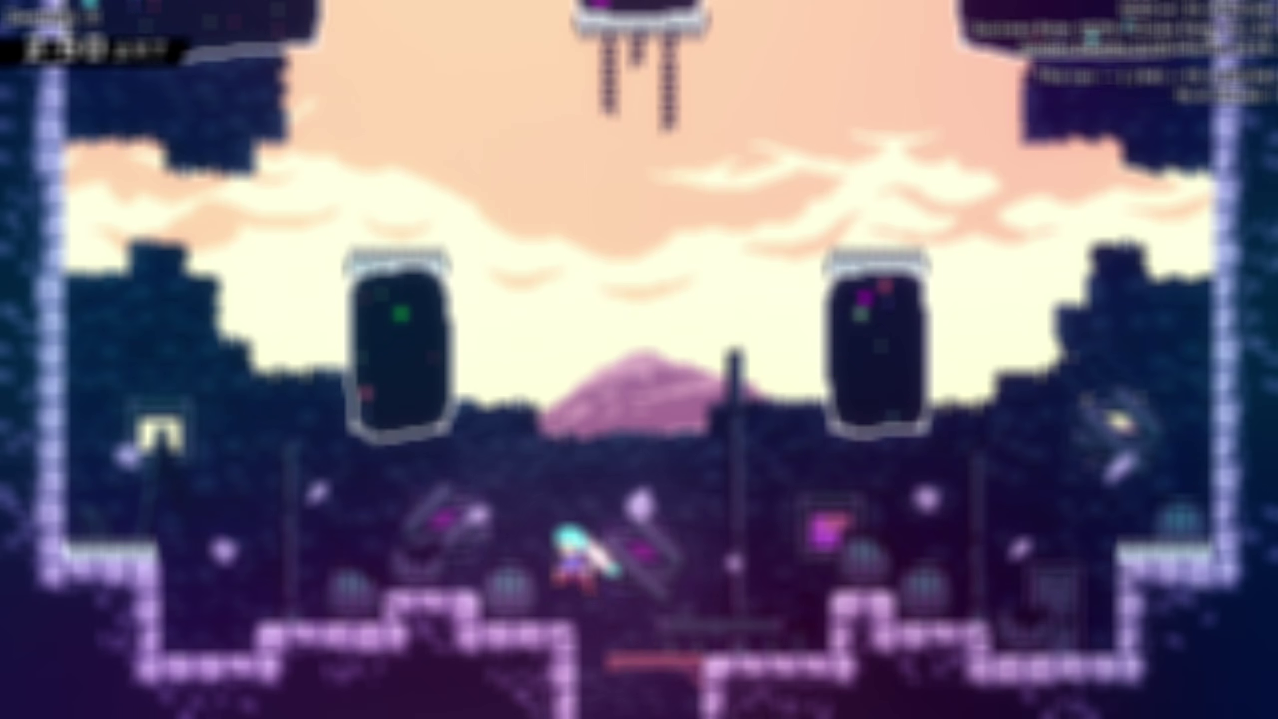
pyautogui.press('Up')
pyautogui.press('x')
pyautogui.press('Left')
pyautogui.press('Up')
pyautogui.press('x')
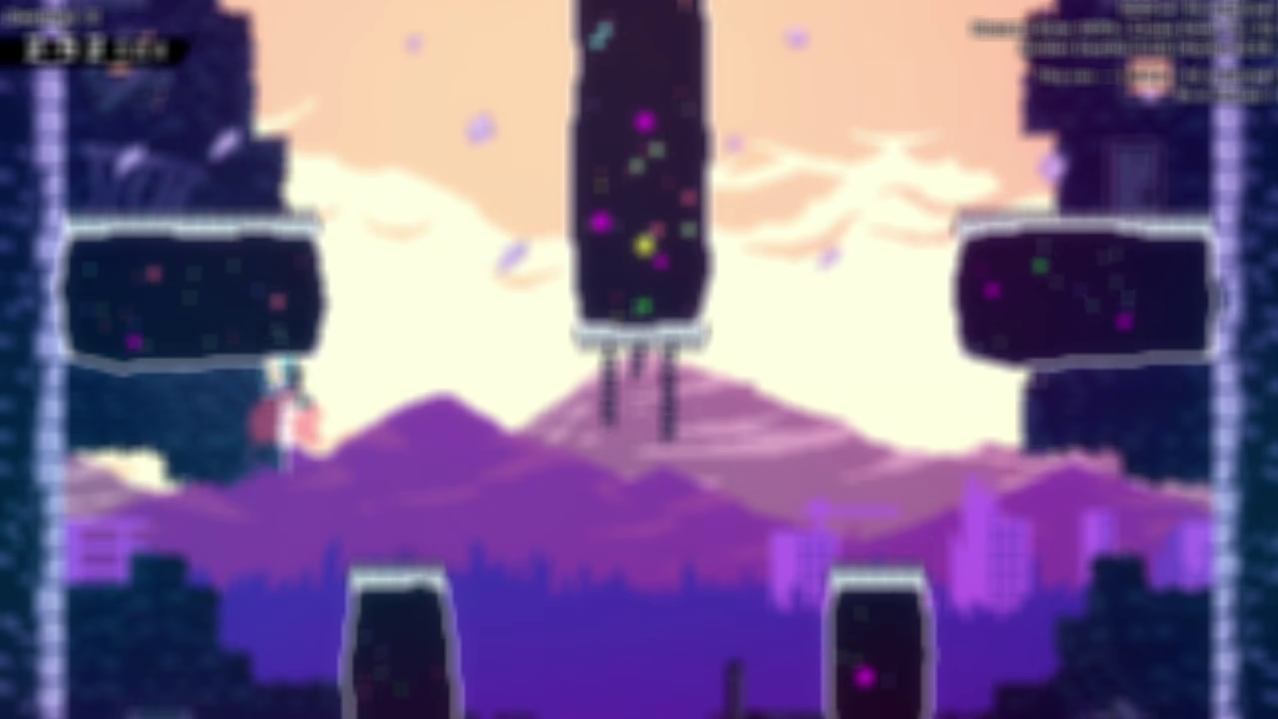
pyautogui.press('Right')
pyautogui.press('Left')
pyautogui.press('x')
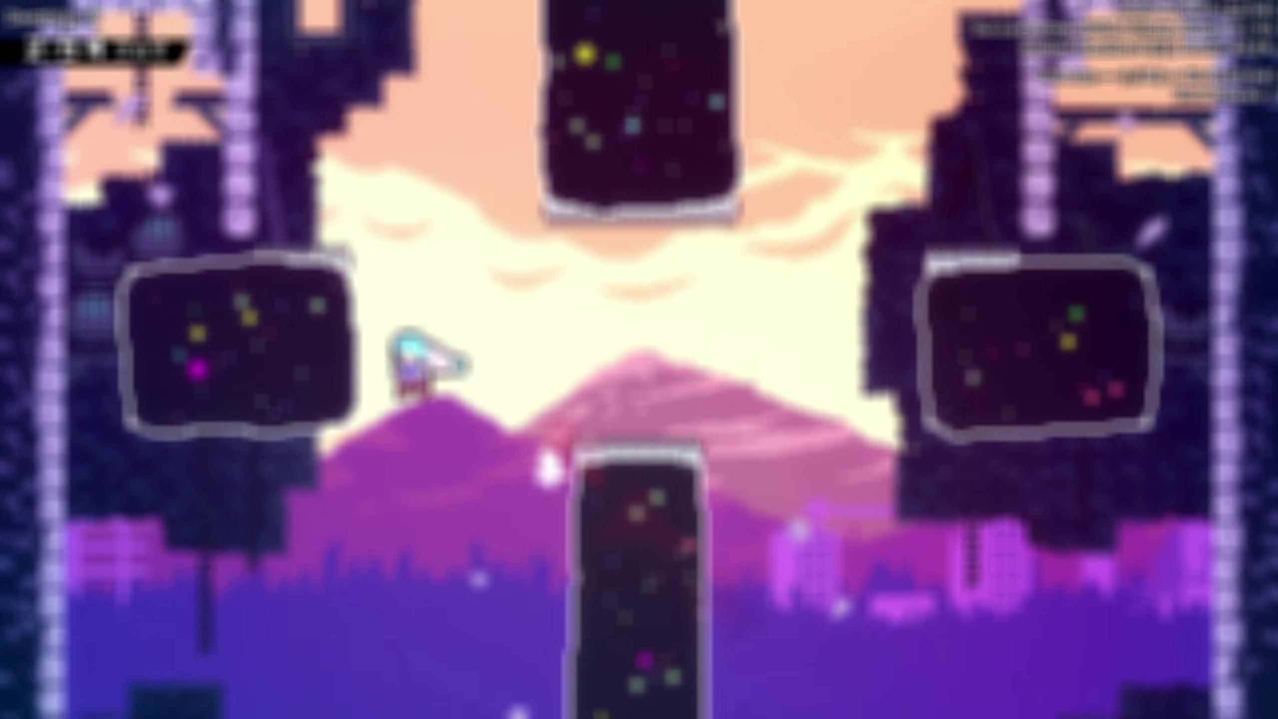
pyautogui.press('Left')
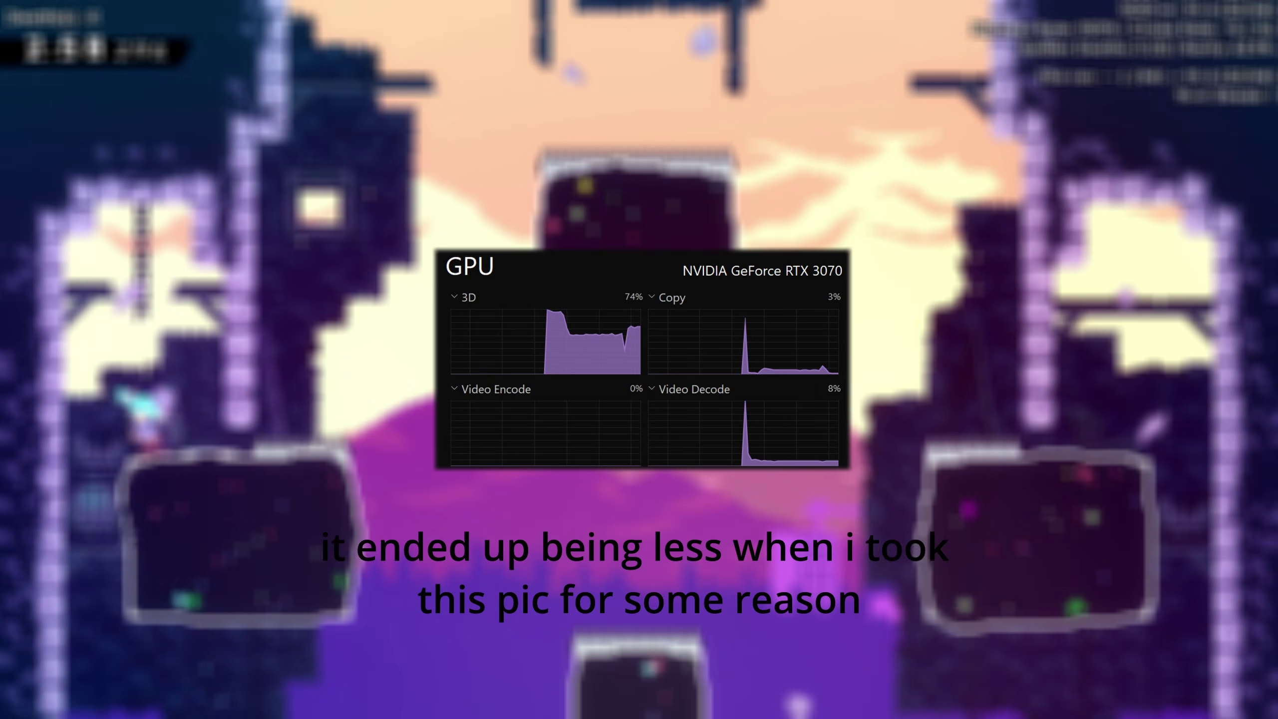
pyautogui.press('Right')
pyautogui.press('x')
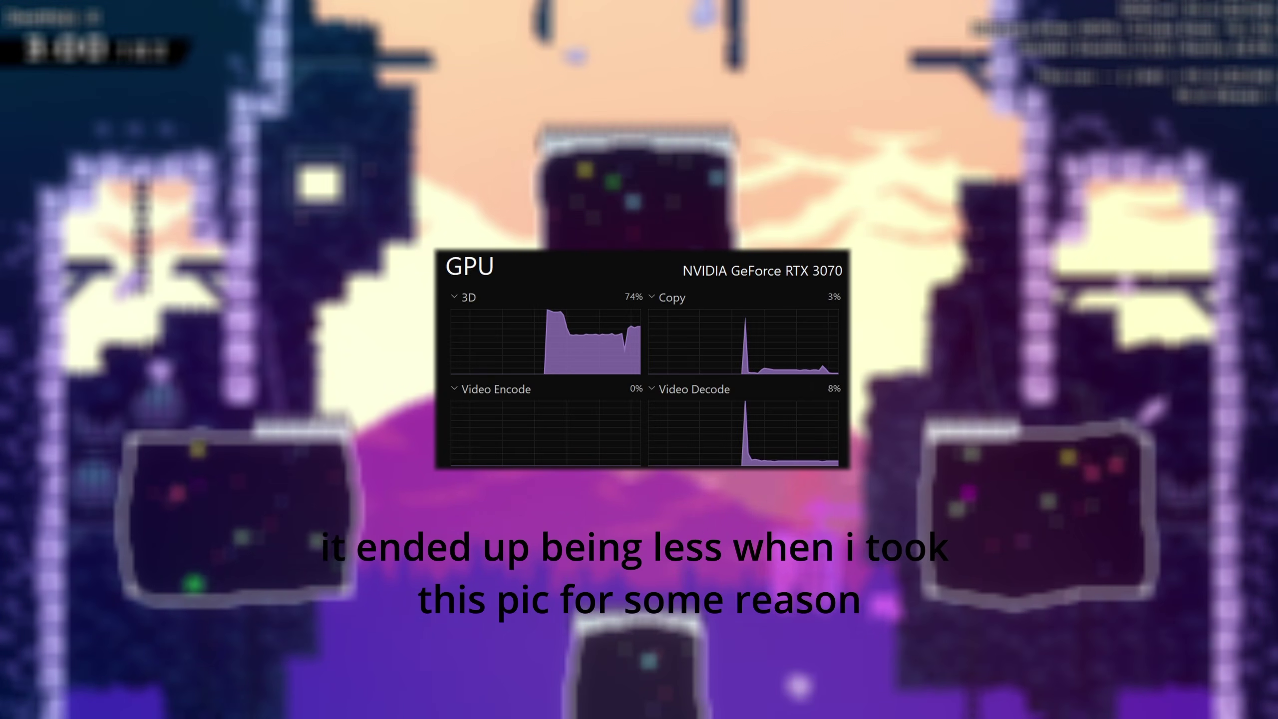
pyautogui.press('Up')
pyautogui.press('x')
pyautogui.press('Left')
pyautogui.press('c')
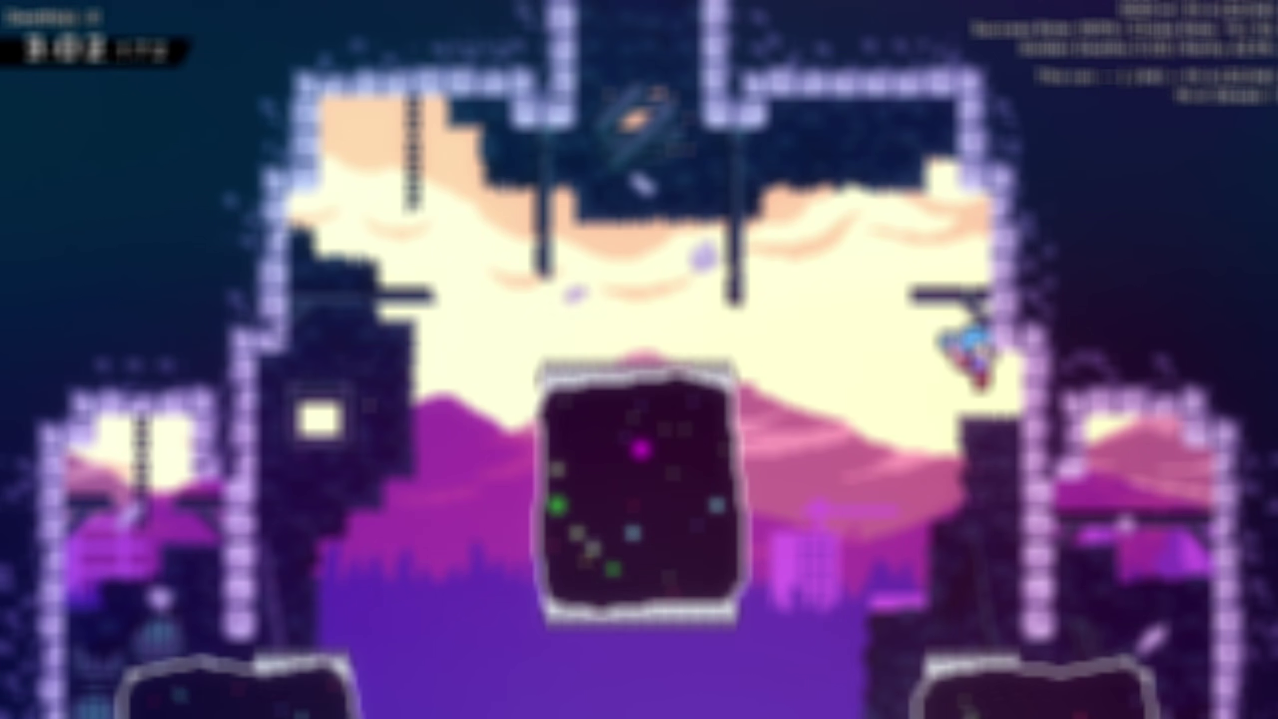
pyautogui.press('Left')
pyautogui.press('Right')
pyautogui.press('x')
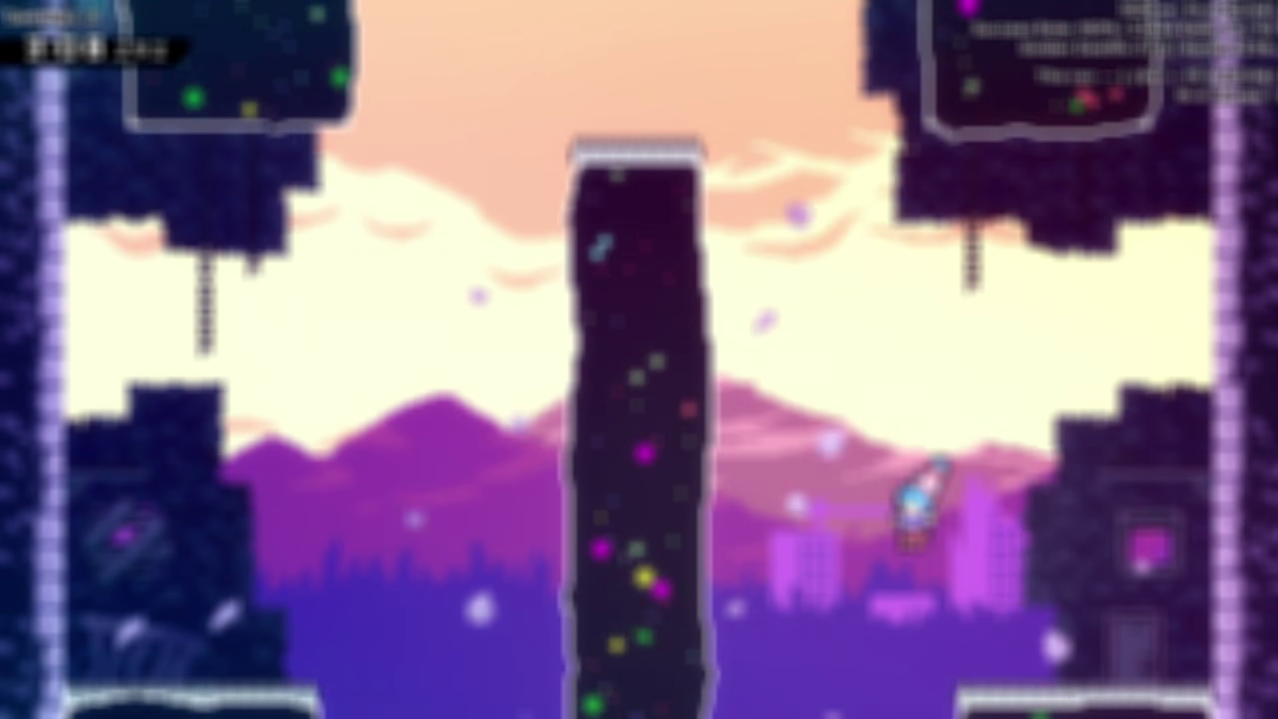
pyautogui.press('Right')
pyautogui.press('Left')
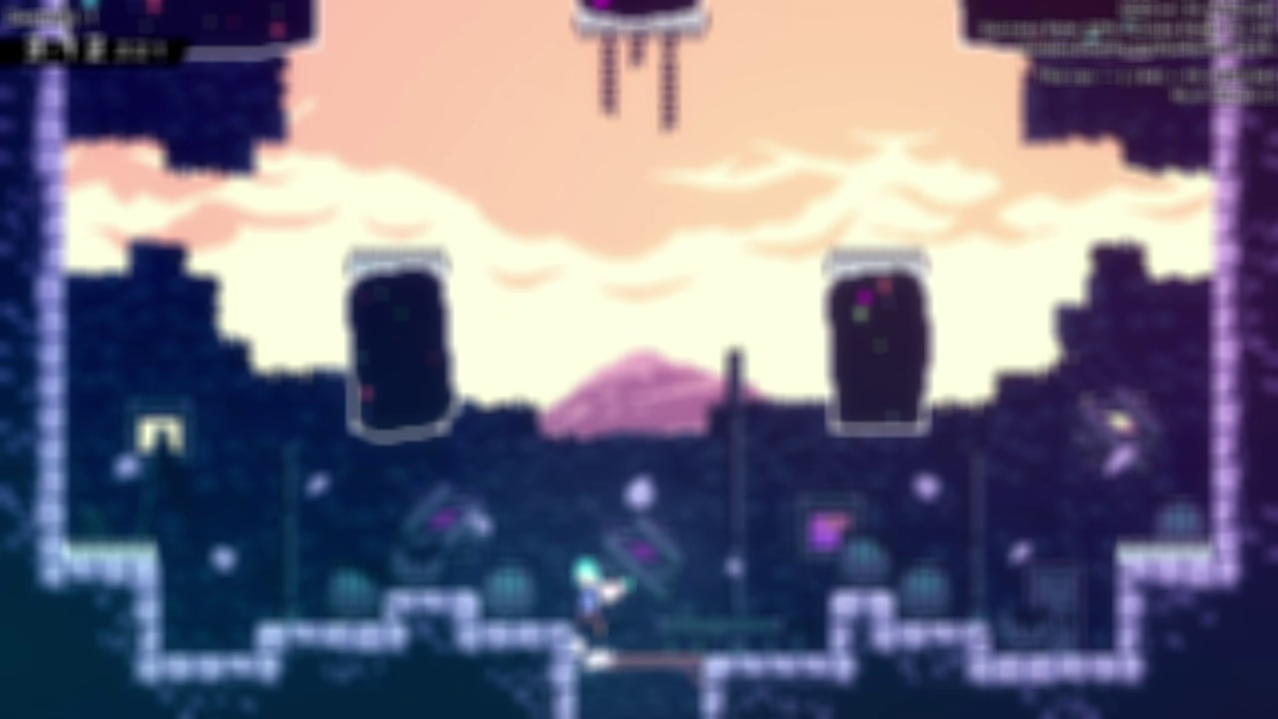
pyautogui.press('Left')
pyautogui.press('x')
pyautogui.press('c')
pyautogui.press('x')
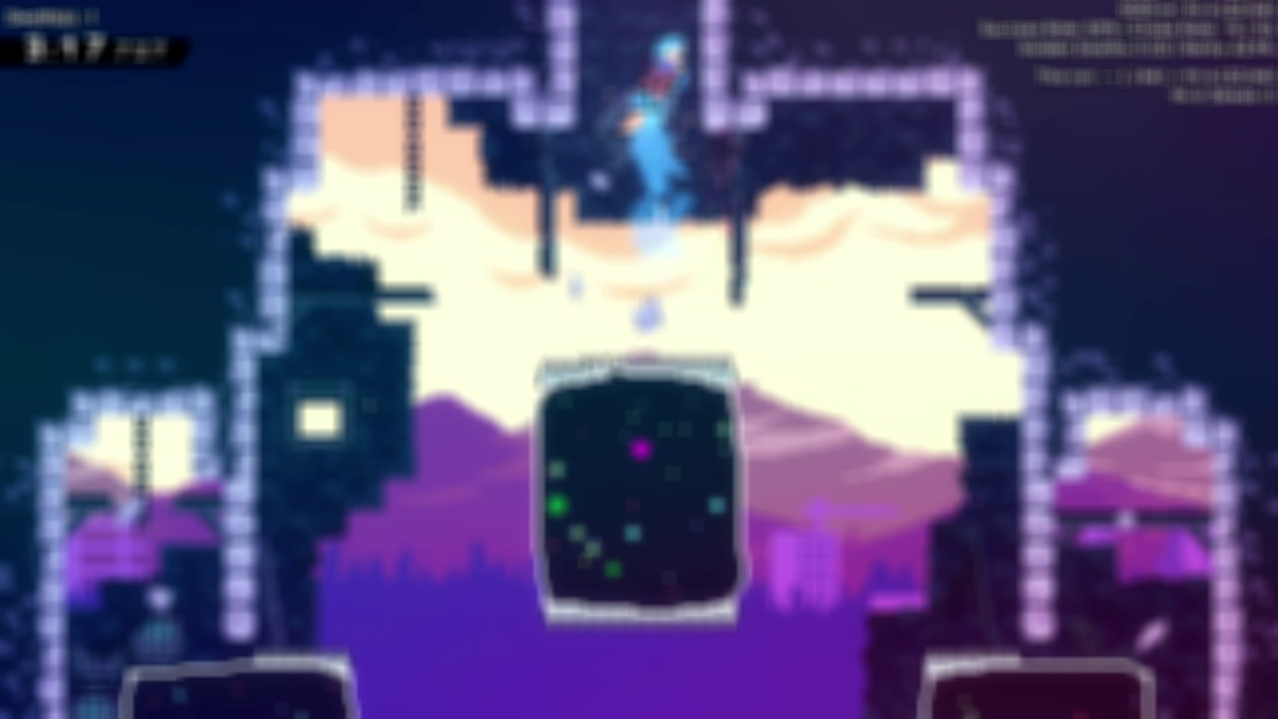
pyautogui.press('Right')
pyautogui.press('c')
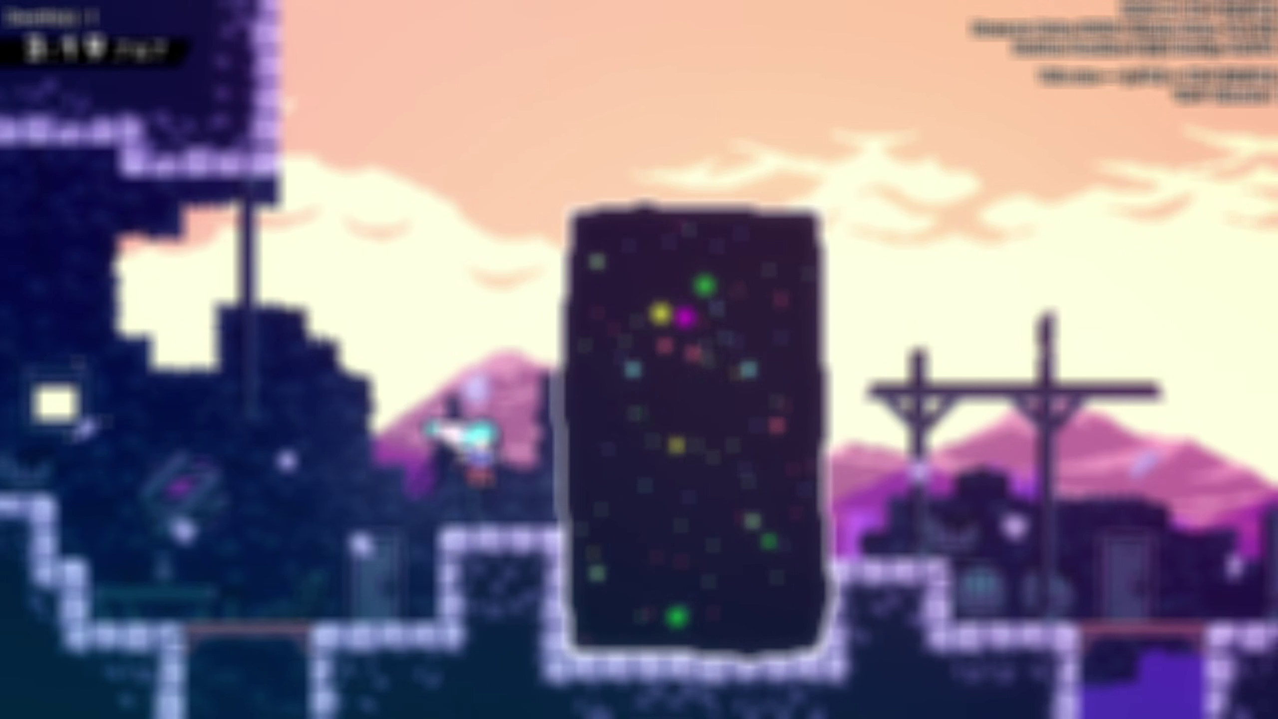
pyautogui.press('x')
pyautogui.press('c')
pyautogui.press('c')
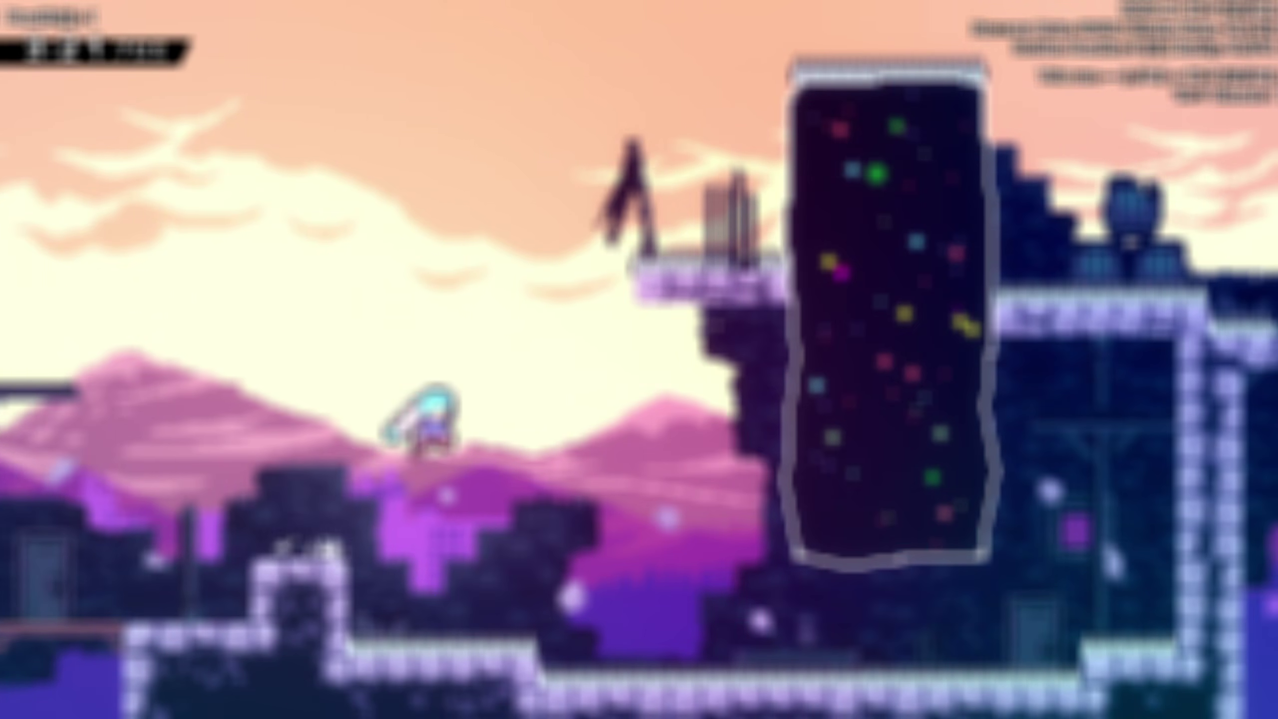
pyautogui.press('Right')
pyautogui.press('x')
pyautogui.press('c')
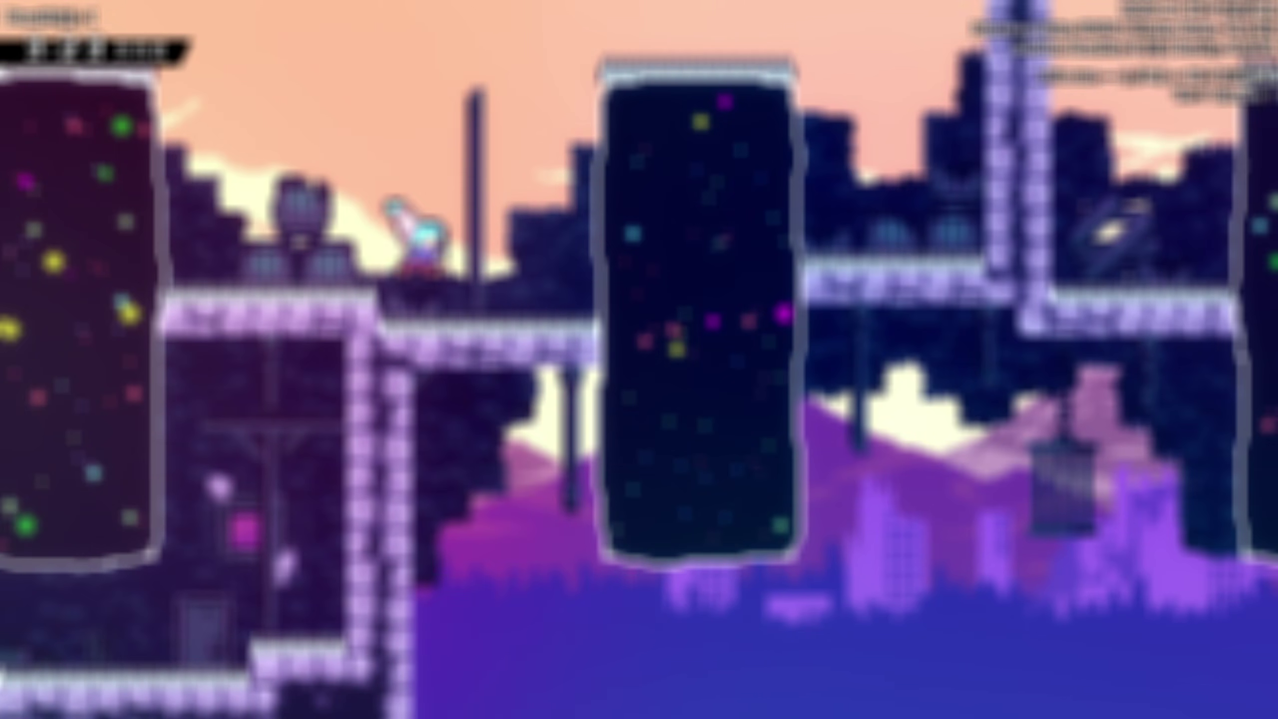
pyautogui.press('Right')
pyautogui.press('x')
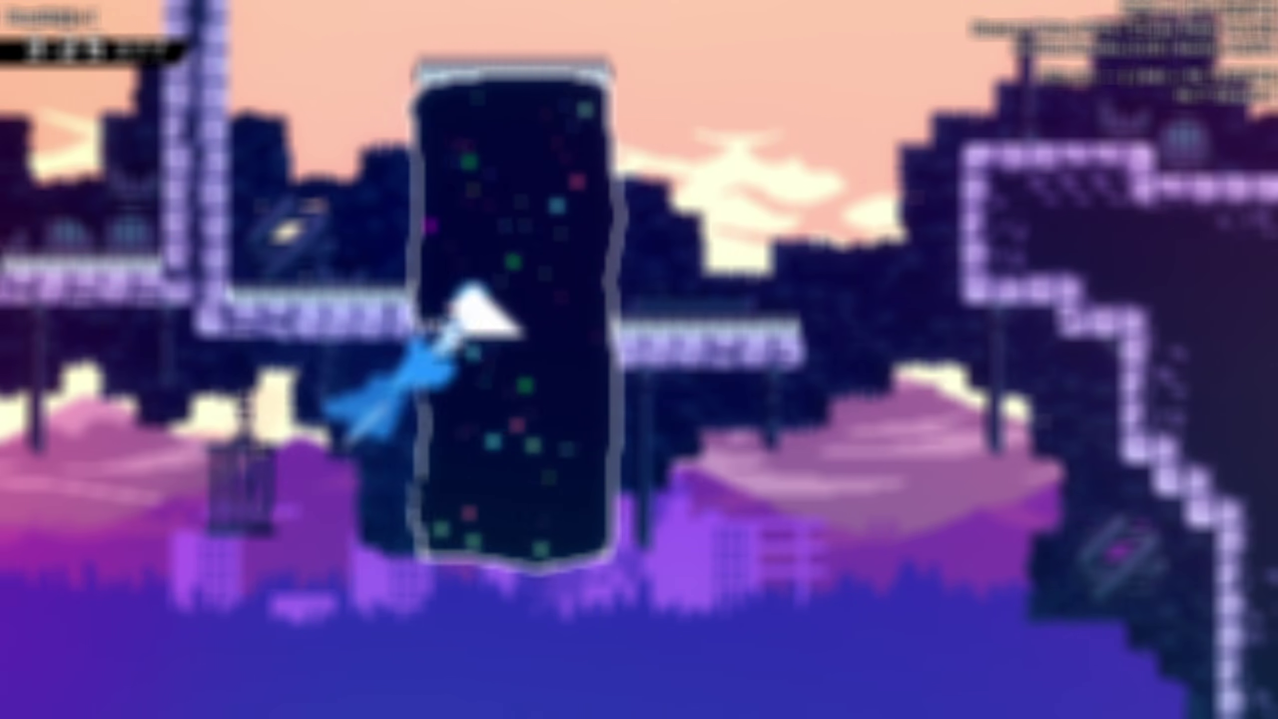
pyautogui.press('Right')
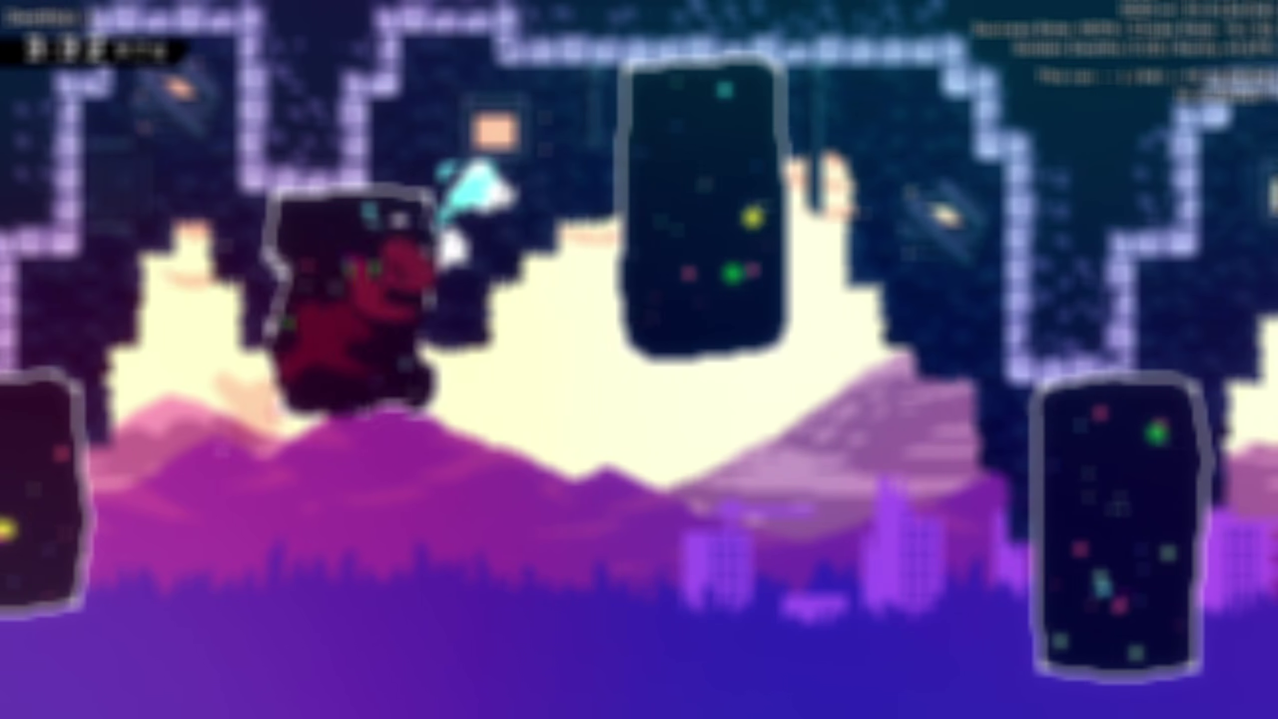
pyautogui.press('Right')
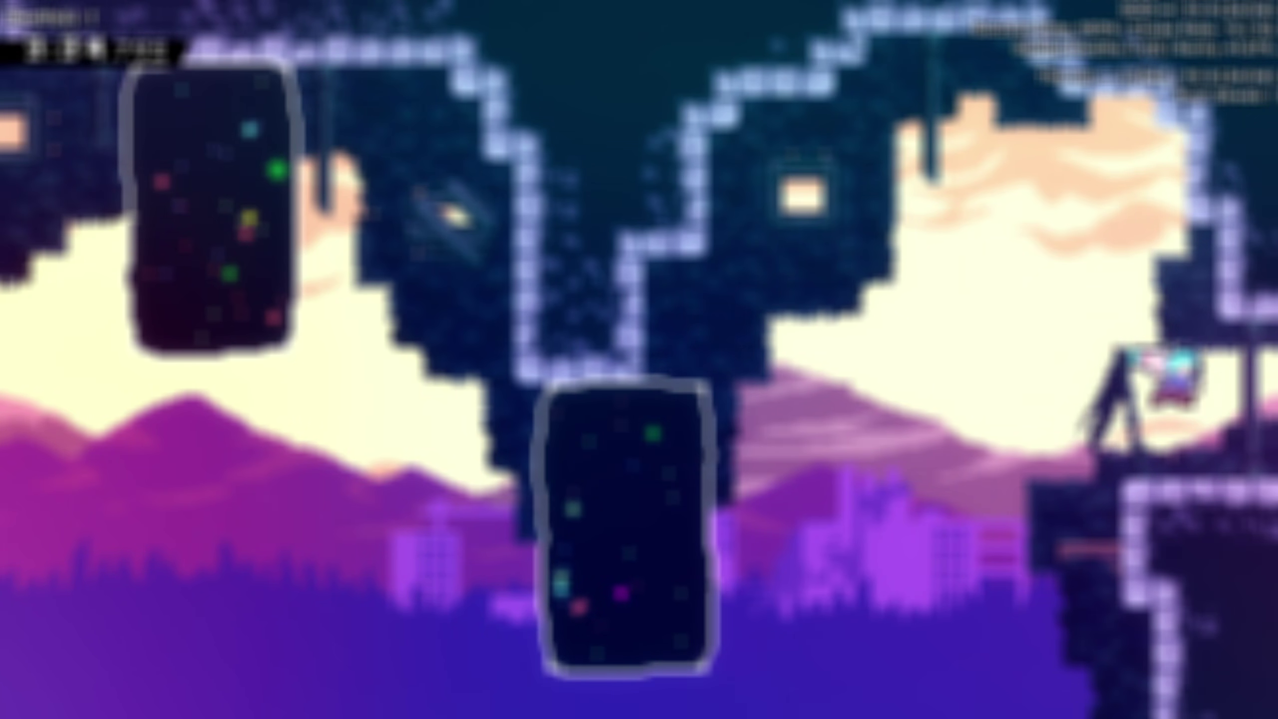
pyautogui.press('Right')
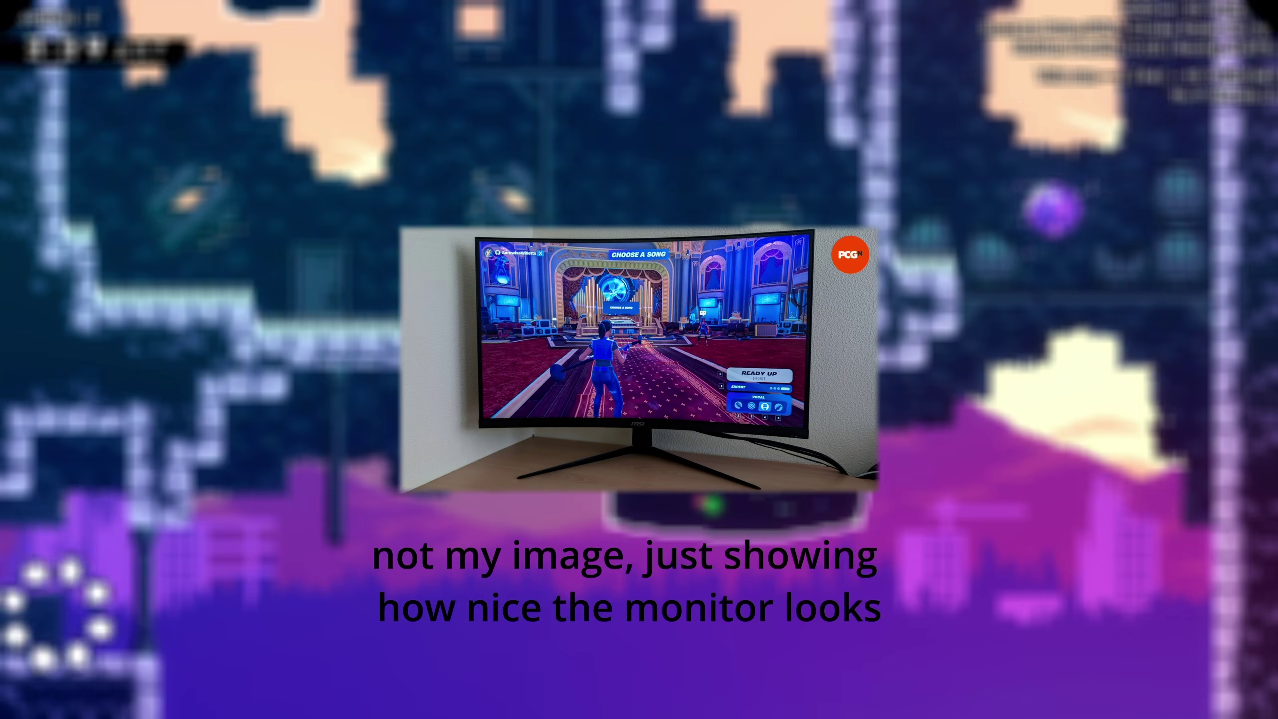
pyautogui.press('Right')
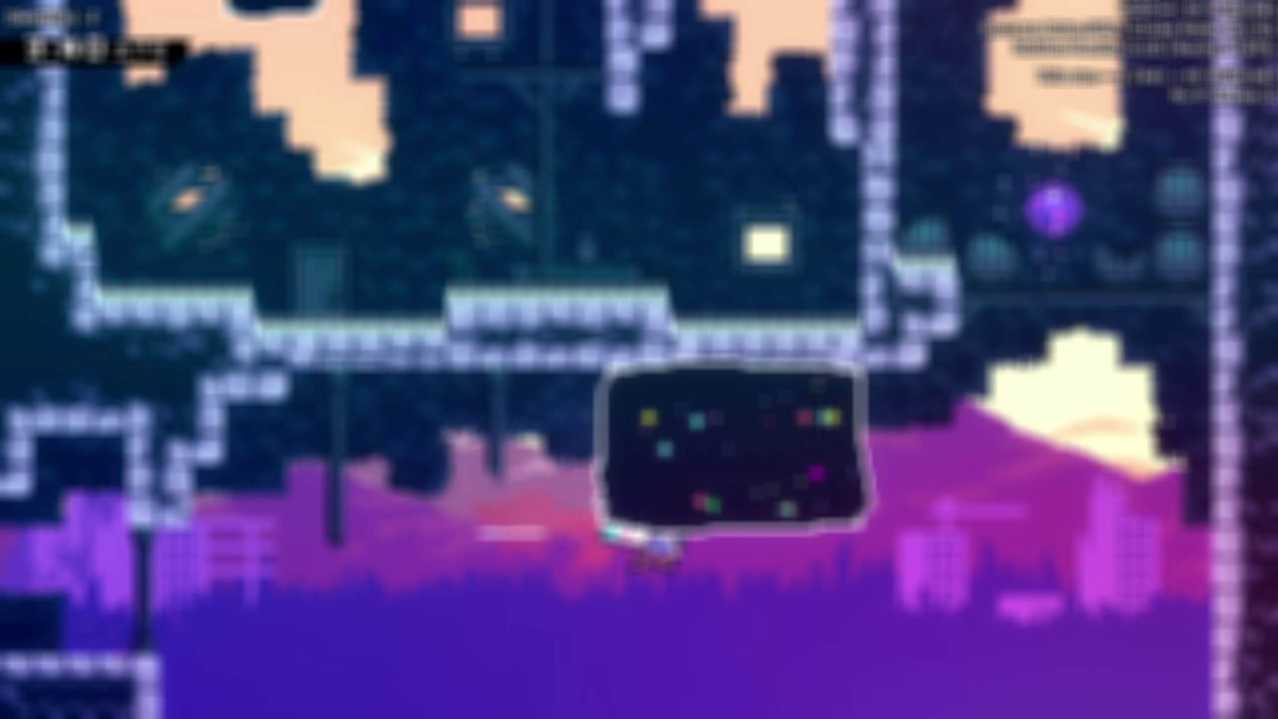
pyautogui.press('Escape')
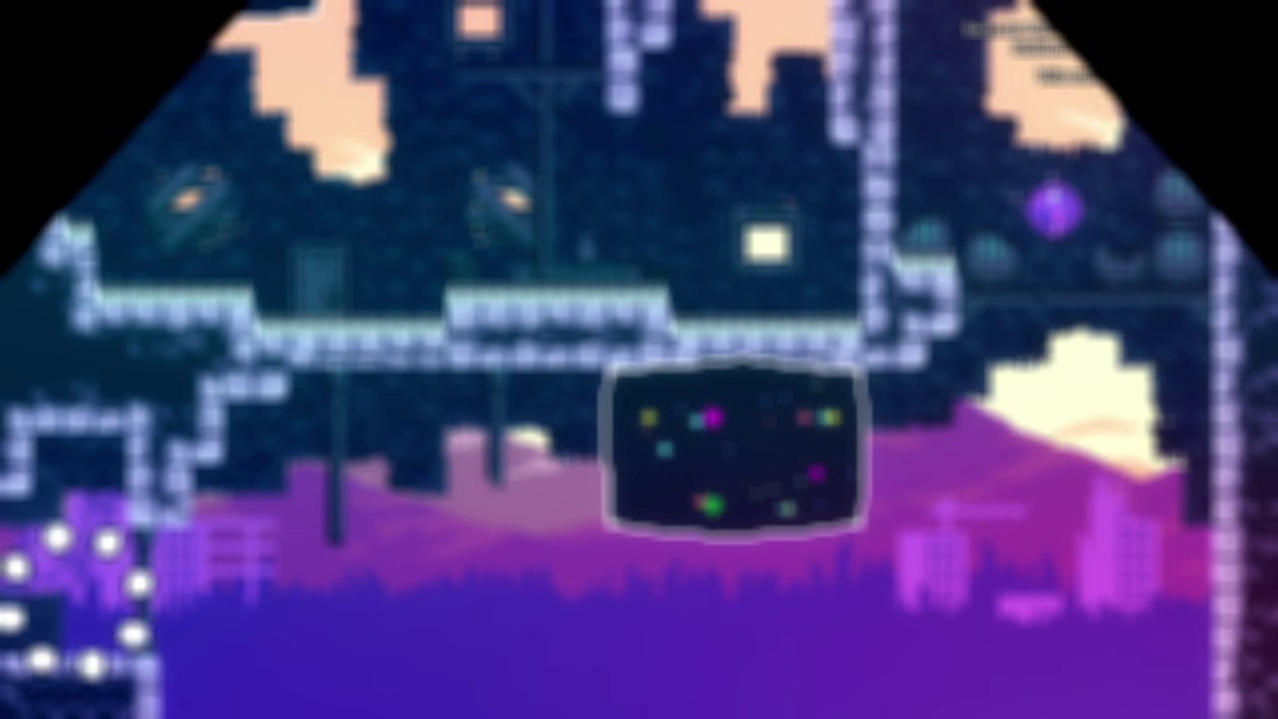
pyautogui.press('Escape')
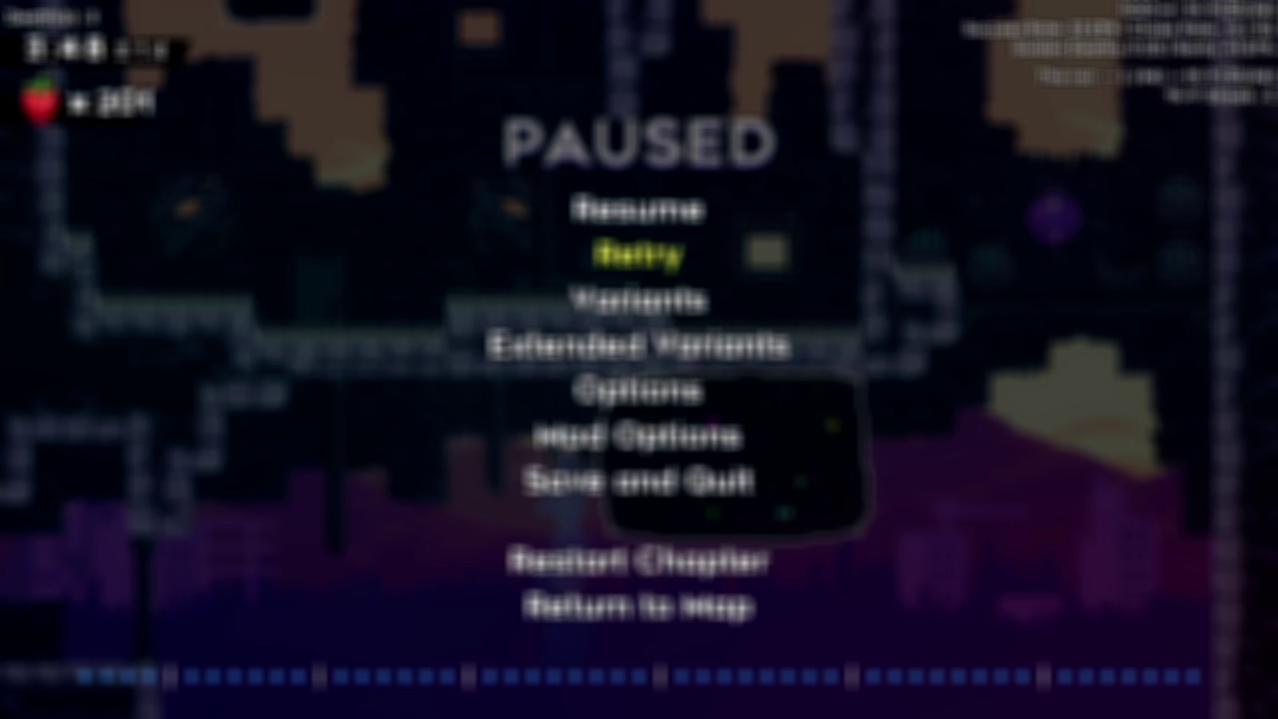
pyautogui.press('c')
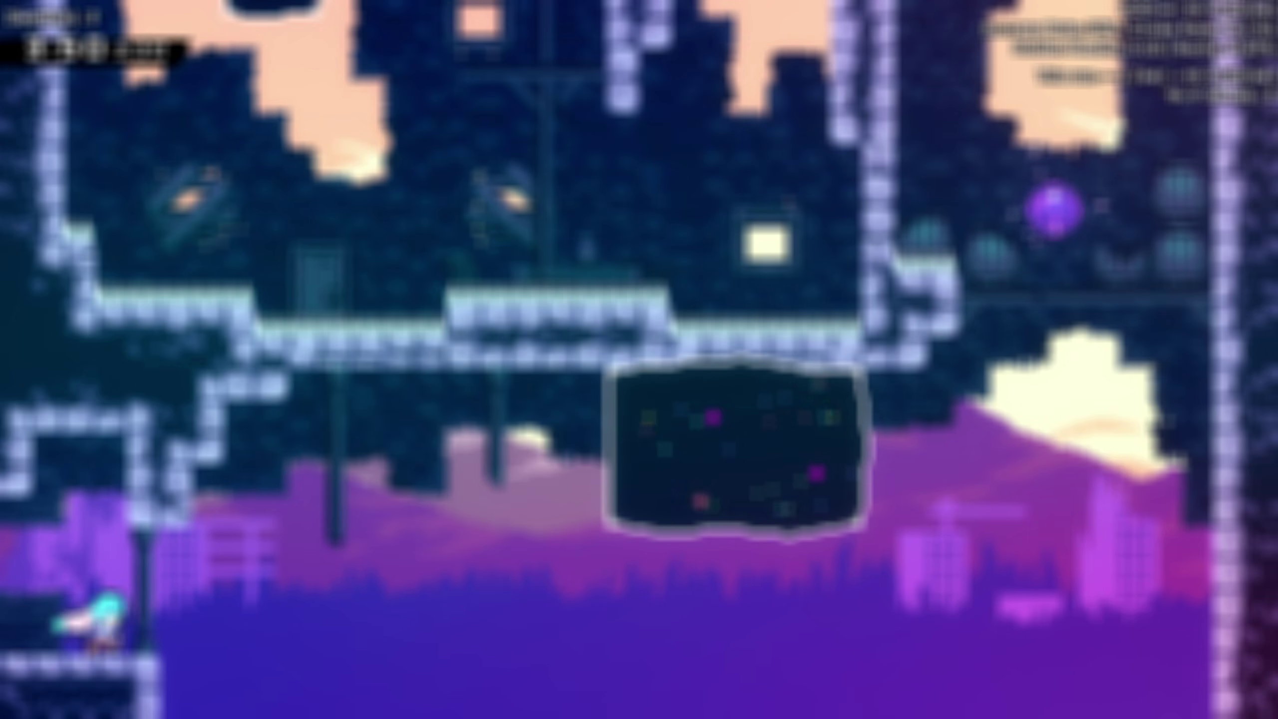
pyautogui.press('x')
pyautogui.press('c')
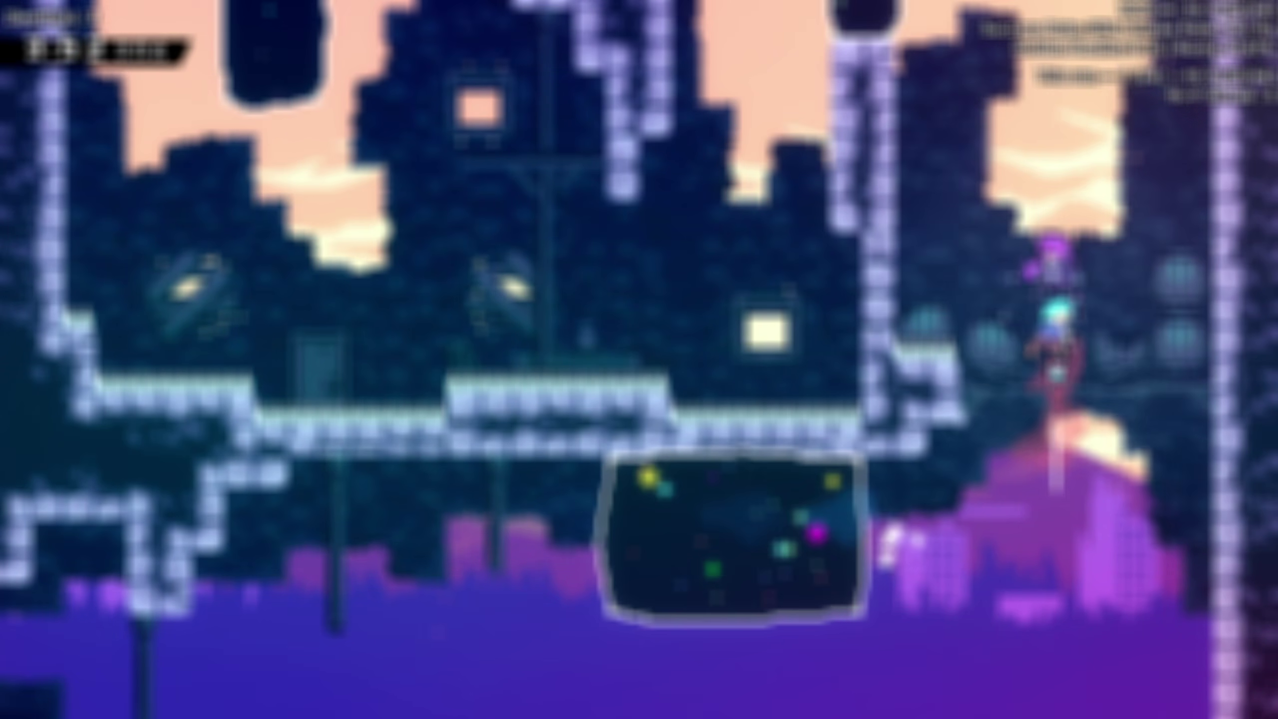
pyautogui.press('x')
pyautogui.press('c')
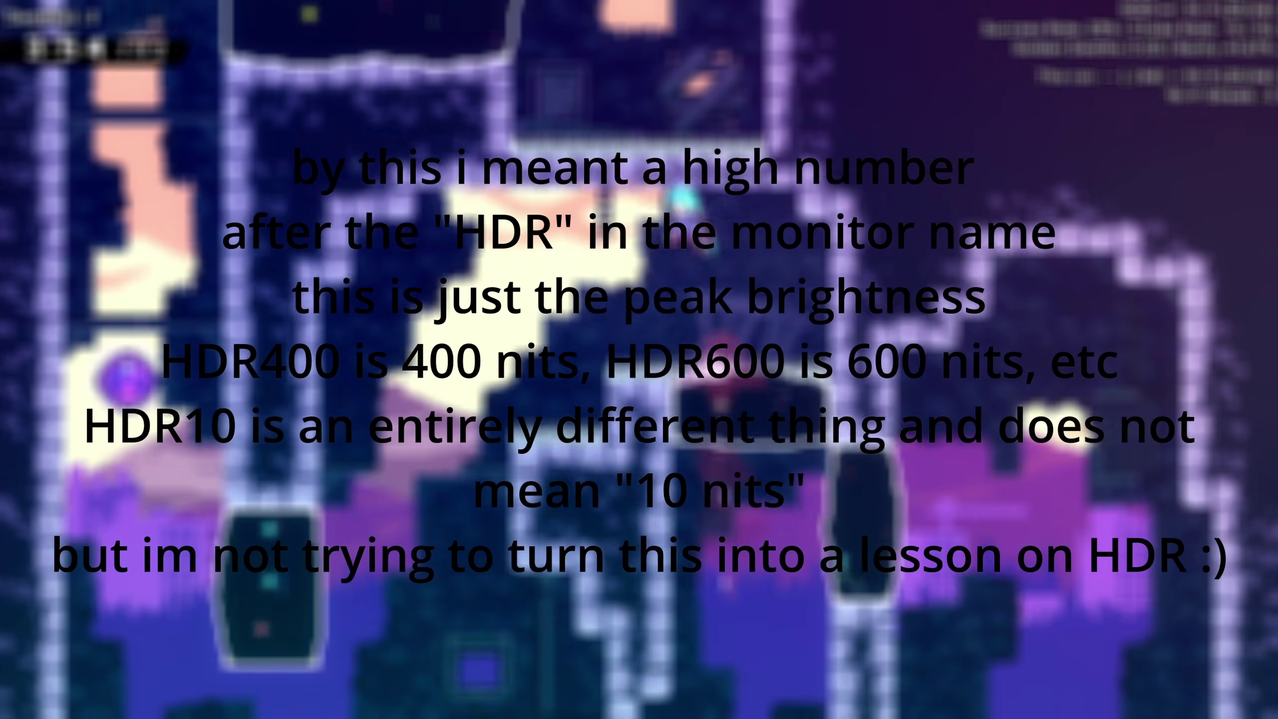
pyautogui.press('x')
pyautogui.press('c')
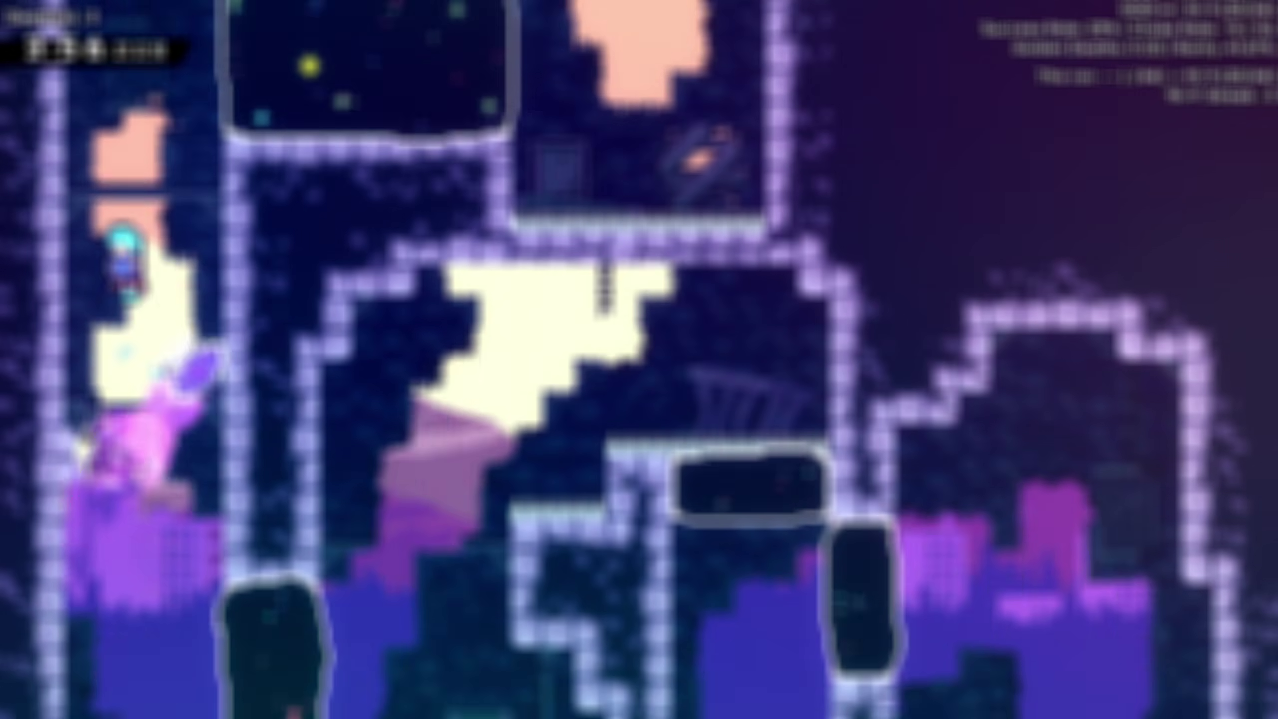
pyautogui.press('x')
pyautogui.press('c')
pyautogui.press('x')
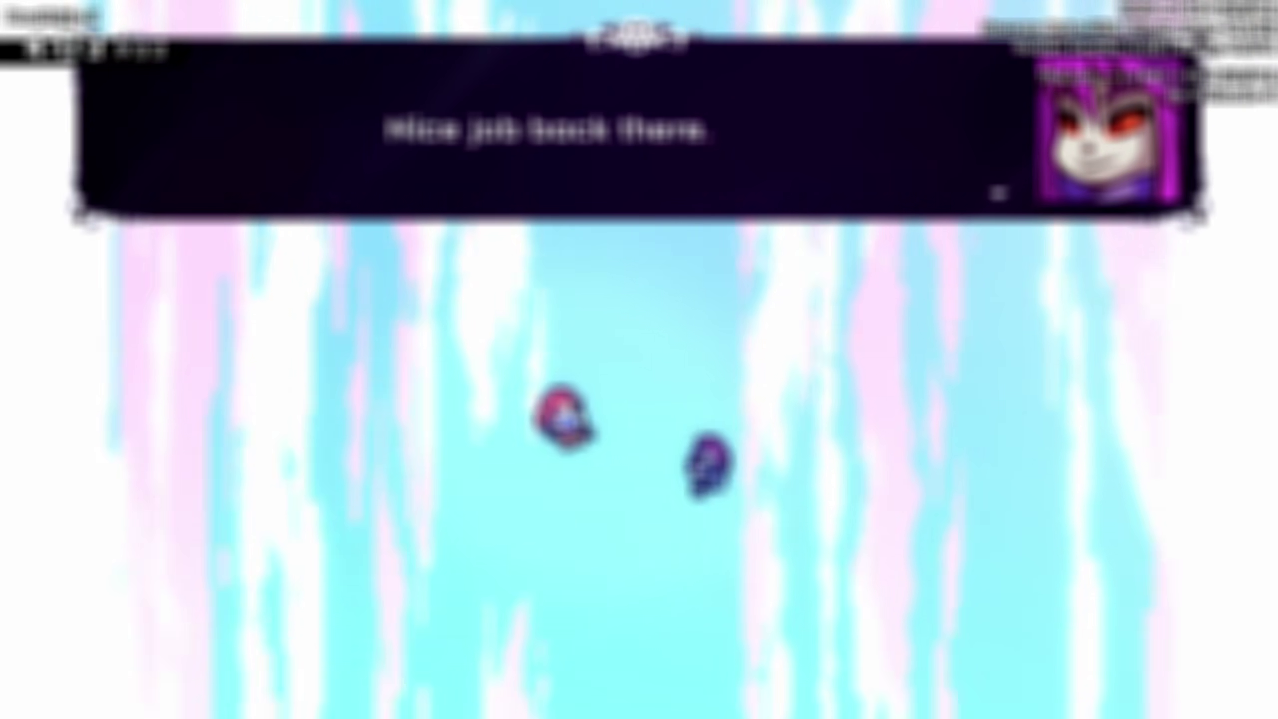
pyautogui.press('Escape')
pyautogui.press('Down')
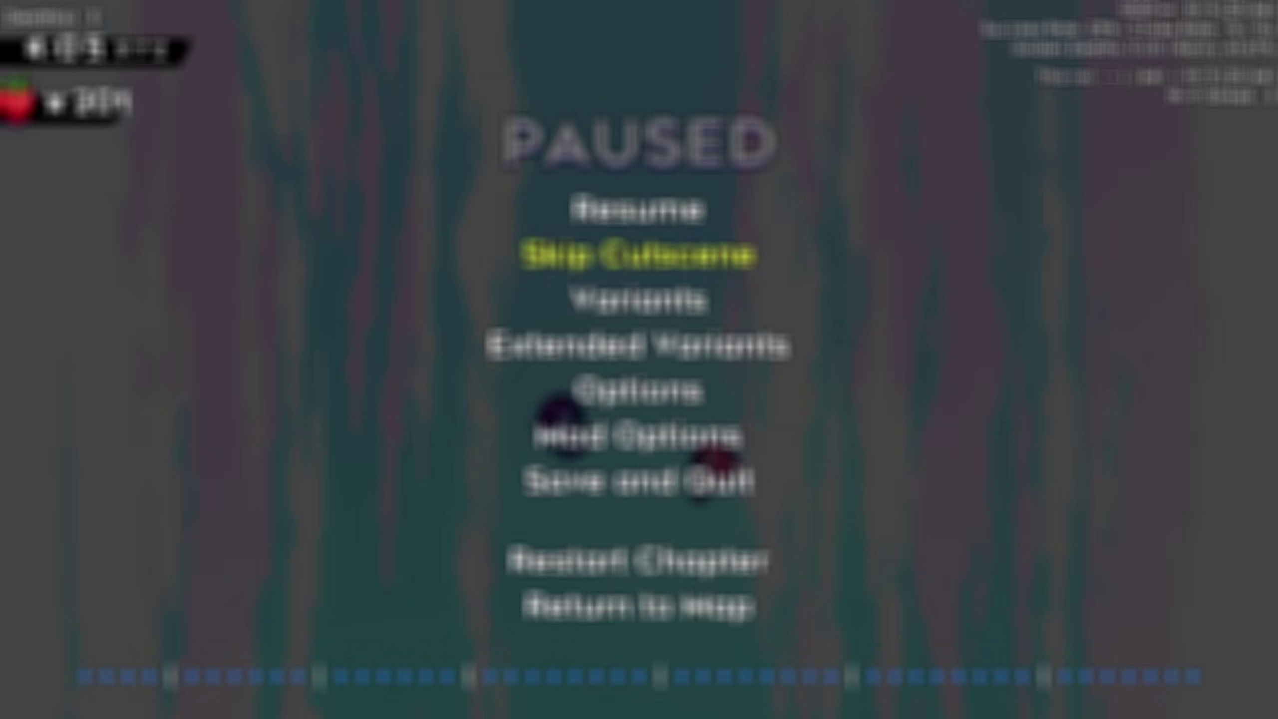
pyautogui.press('c')
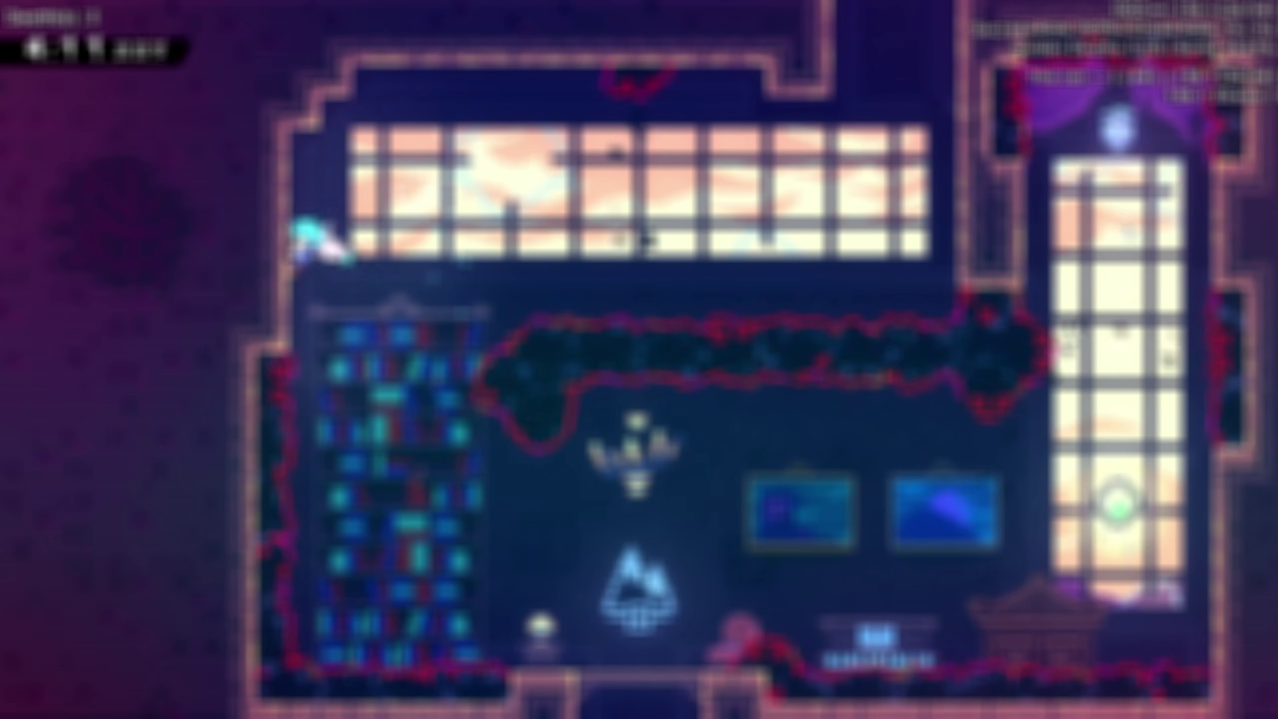
pyautogui.press('c')
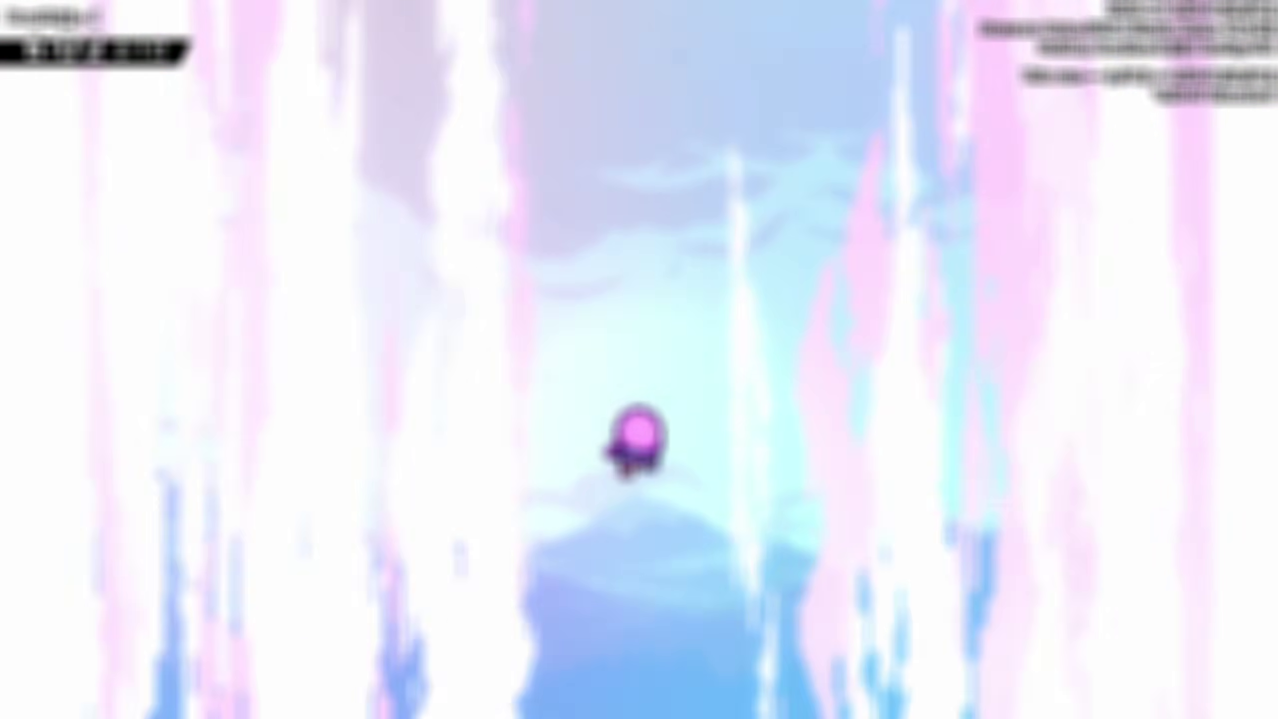
pyautogui.press('Escape')
pyautogui.press('Down')
pyautogui.press('Return')
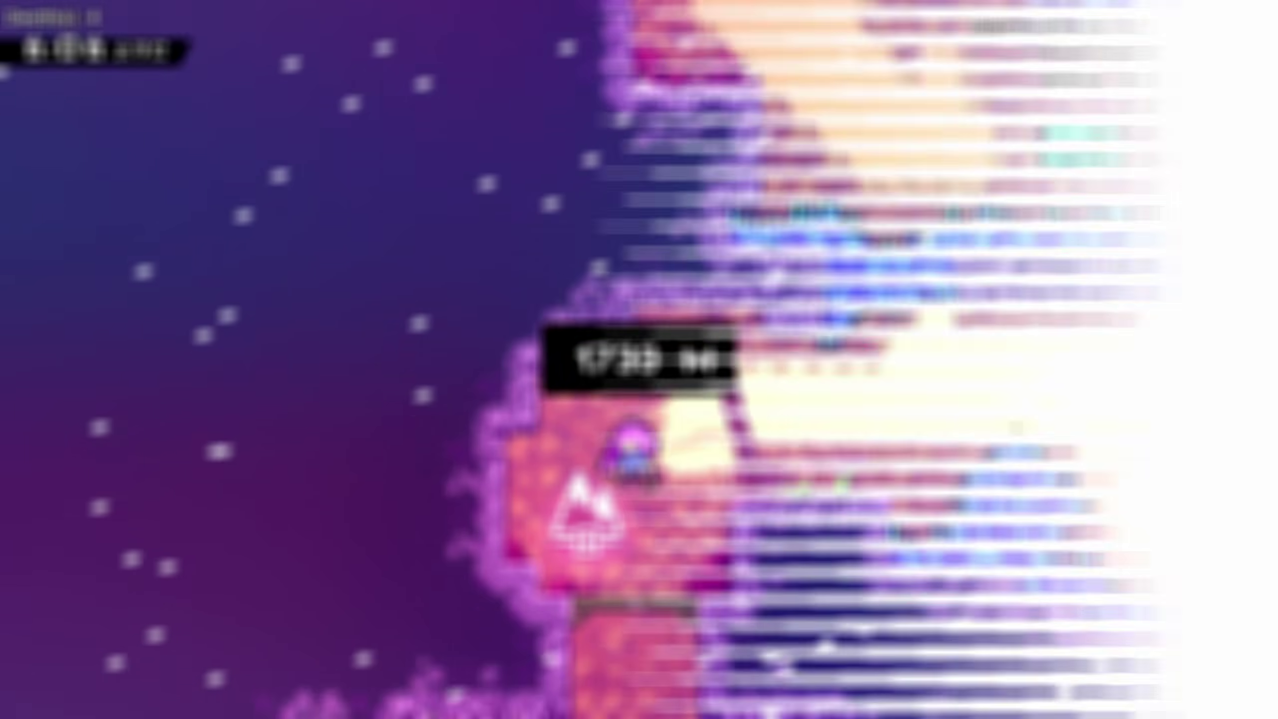
pyautogui.press('Right')
pyautogui.press('c')
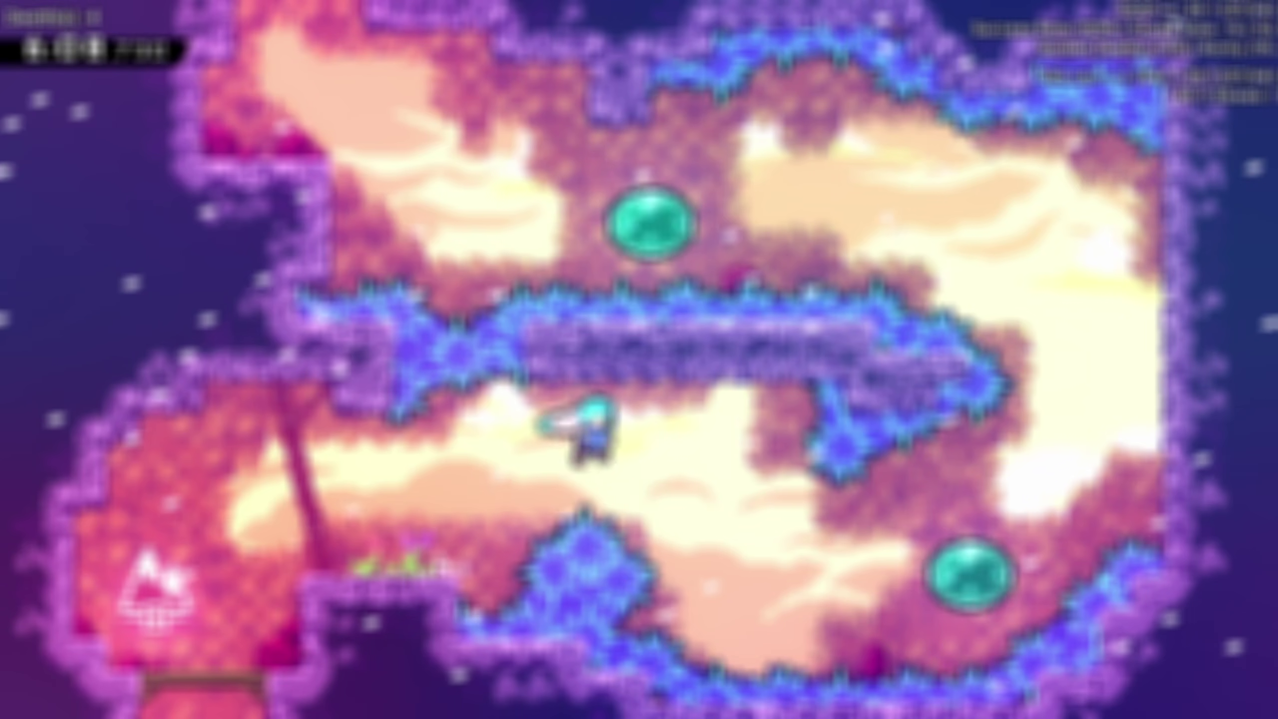
pyautogui.press('x')
pyautogui.press('x')
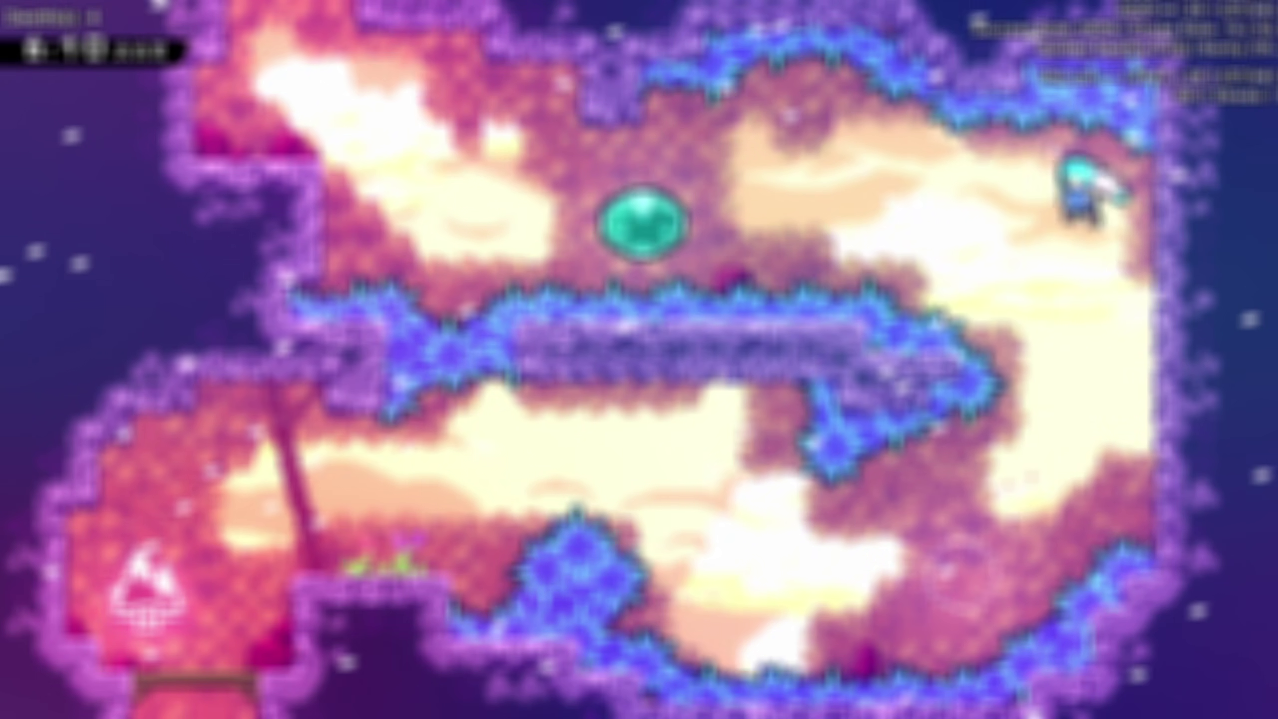
pyautogui.press('Up')
pyautogui.press('x')
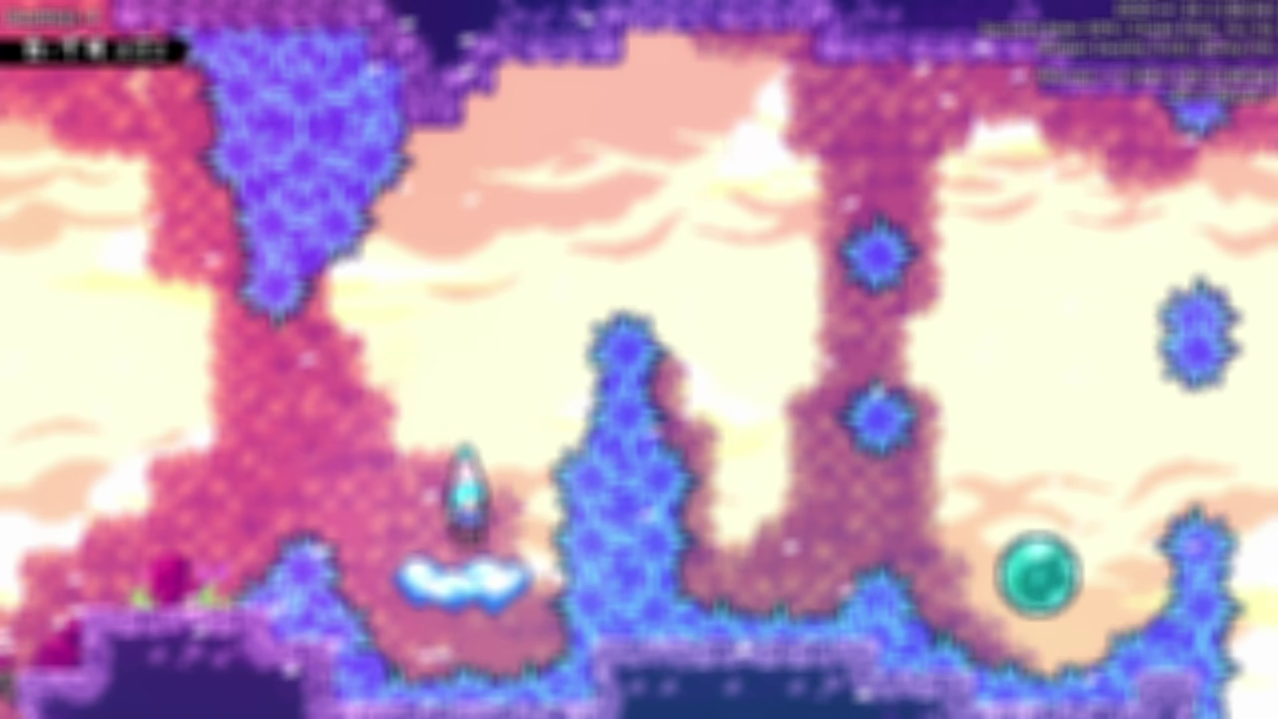
pyautogui.press('Right')
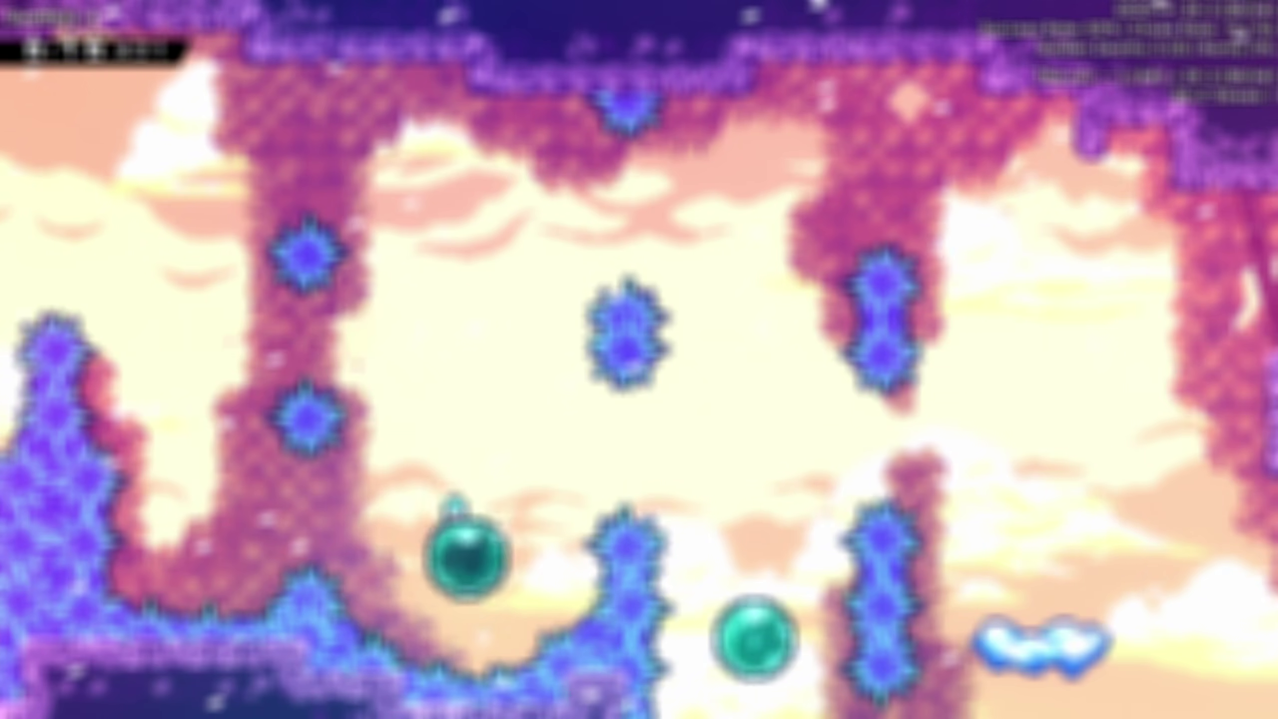
pyautogui.press('Up')
pyautogui.press('x')
pyautogui.press('Right')
pyautogui.press('x')
pyautogui.press('Down')
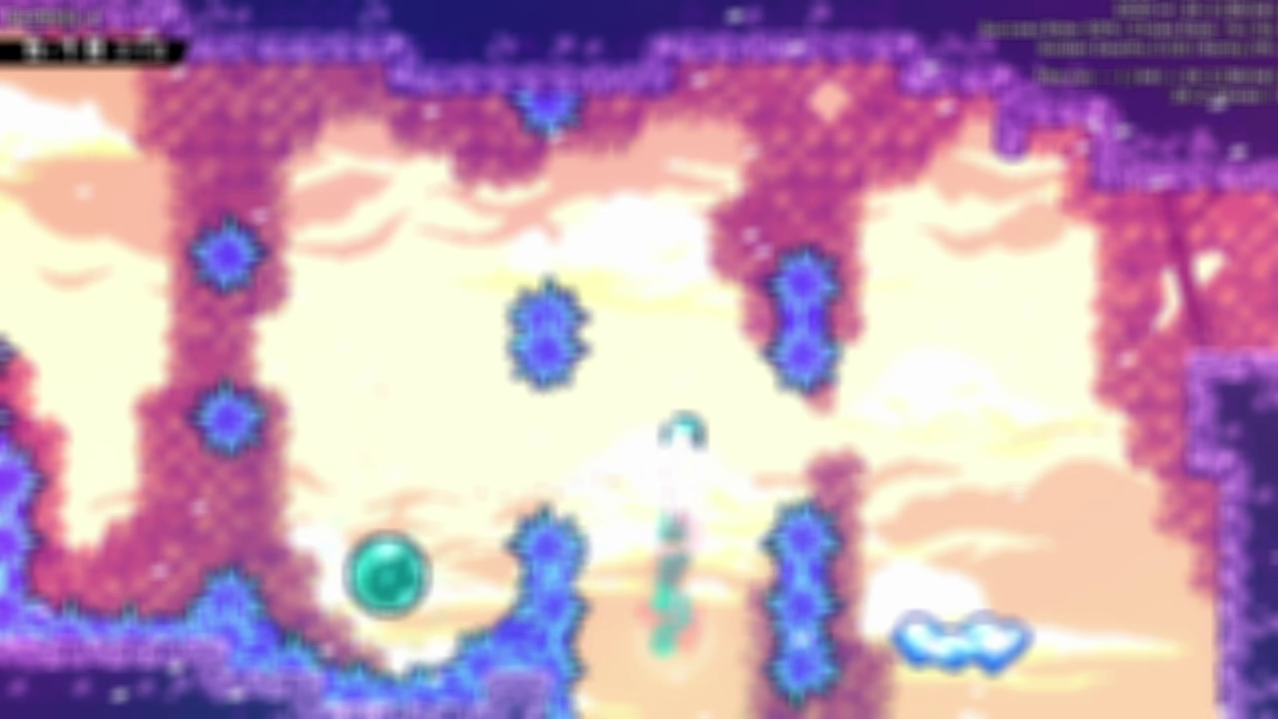
pyautogui.press('Right')
pyautogui.press('x')
pyautogui.press('Right')
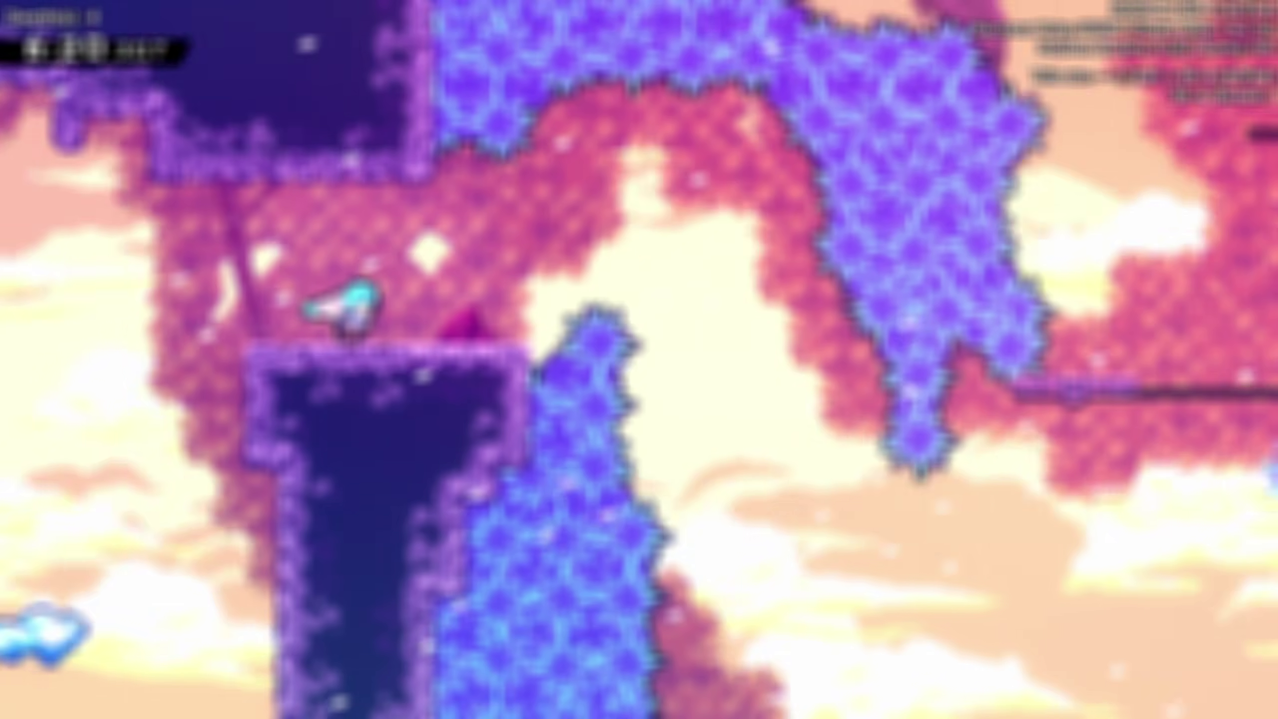
pyautogui.press('Right')
pyautogui.press('x')
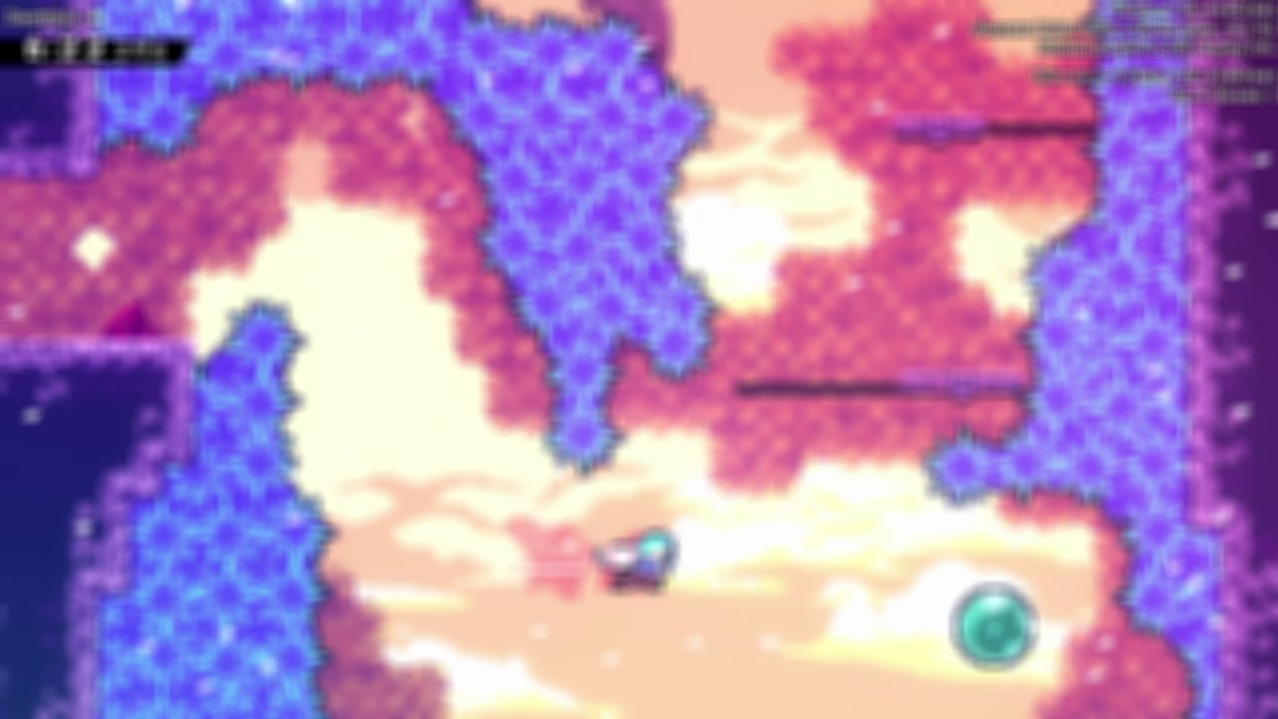
pyautogui.press('Right')
pyautogui.press('Up')
pyautogui.press('Left')
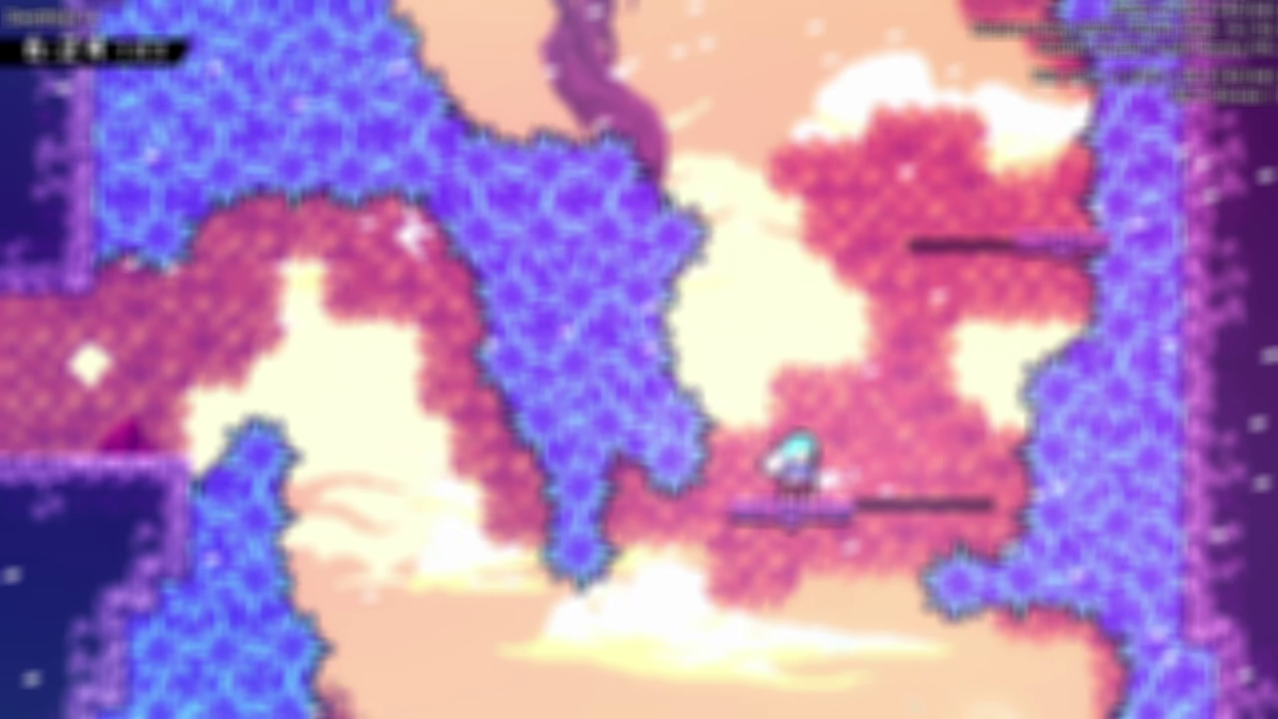
pyautogui.press('Right')
pyautogui.press('c')
pyautogui.press('Left')
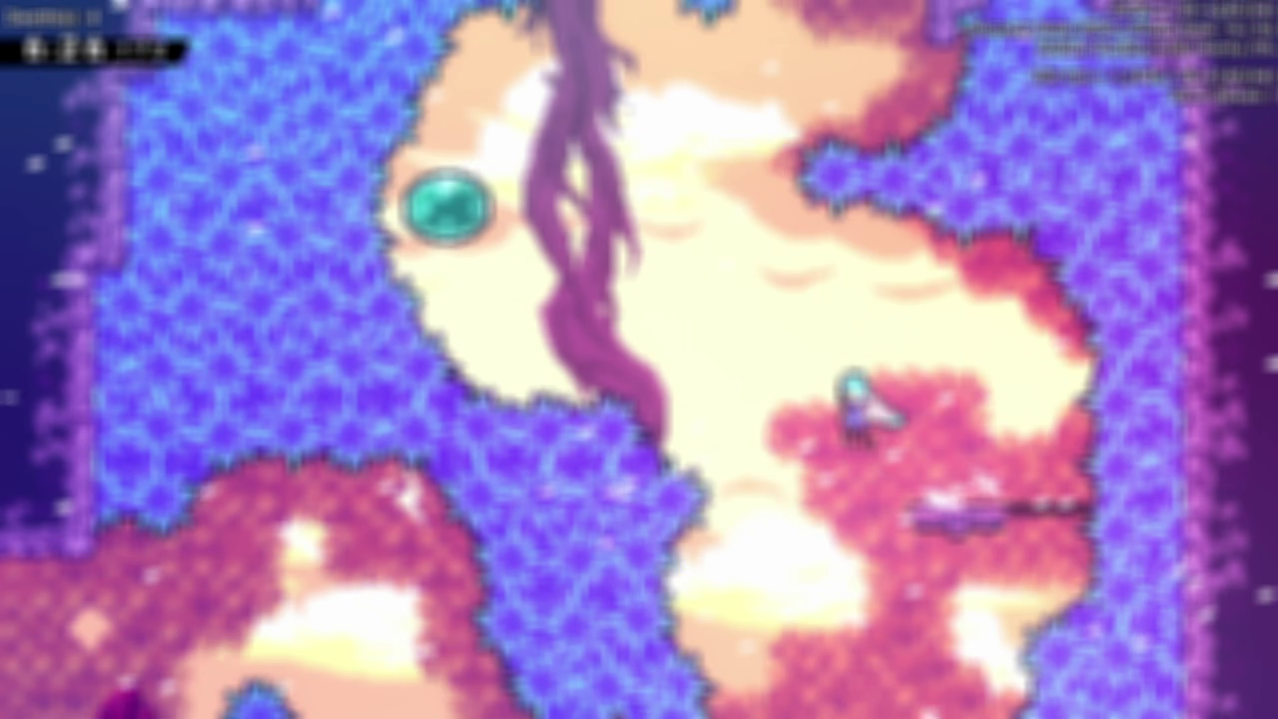
pyautogui.press('x')
pyautogui.press('Left')
pyautogui.press('x')
pyautogui.press('Right')
pyautogui.press('x')
pyautogui.press('Up')
pyautogui.press('x')
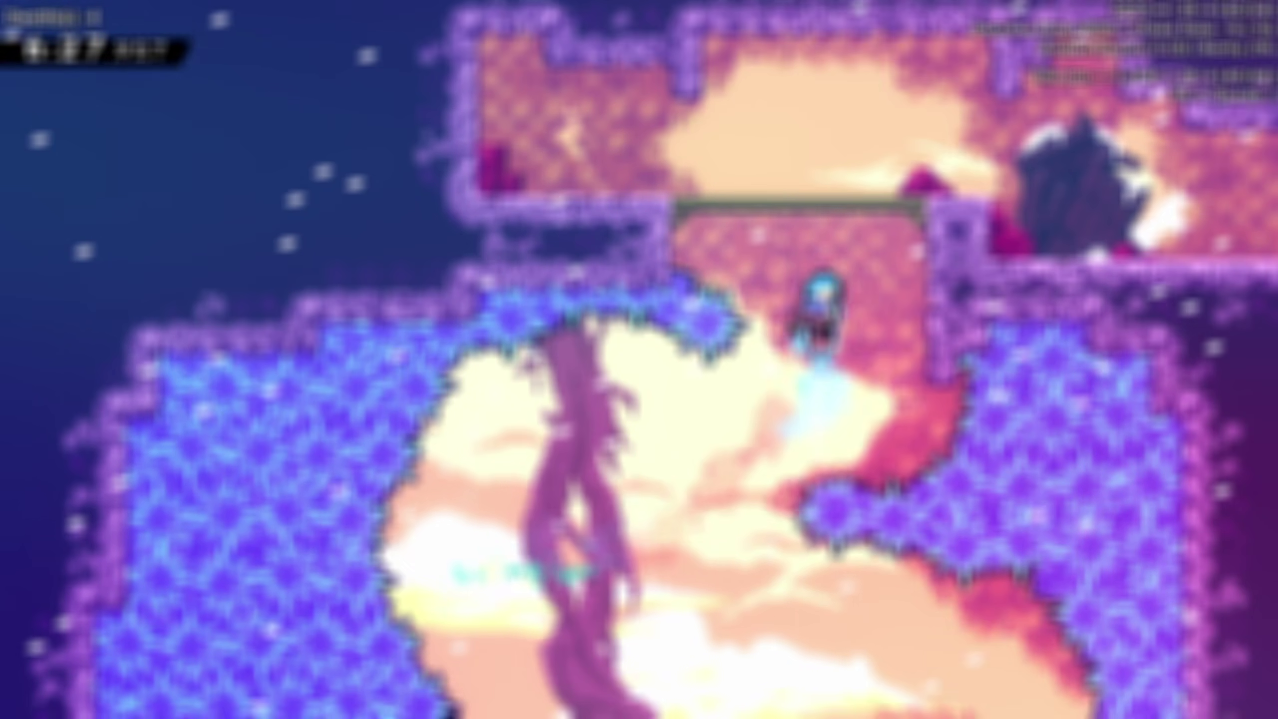
pyautogui.press('c')
pyautogui.press('Up')
pyautogui.press('c')
pyautogui.press('Right')
pyautogui.press('x')
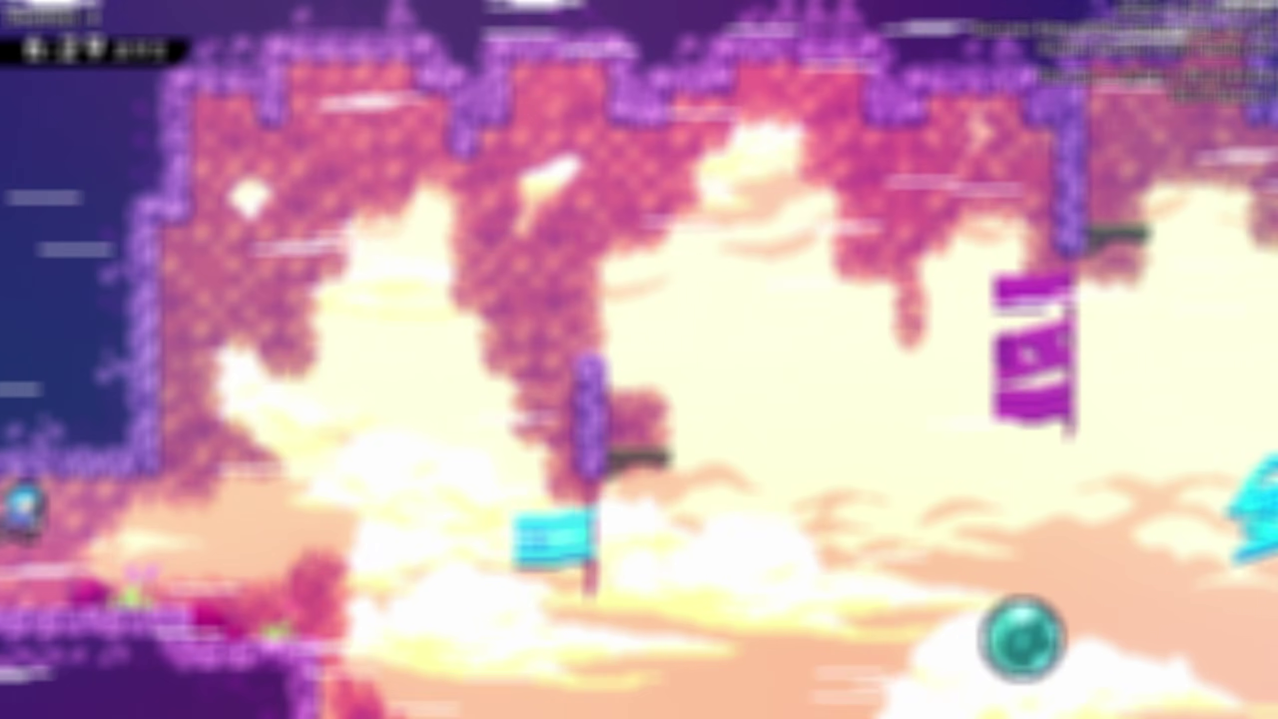
pyautogui.press('Right')
pyautogui.press('Left')
pyautogui.press('Right')
pyautogui.press('x')
pyautogui.press('c')
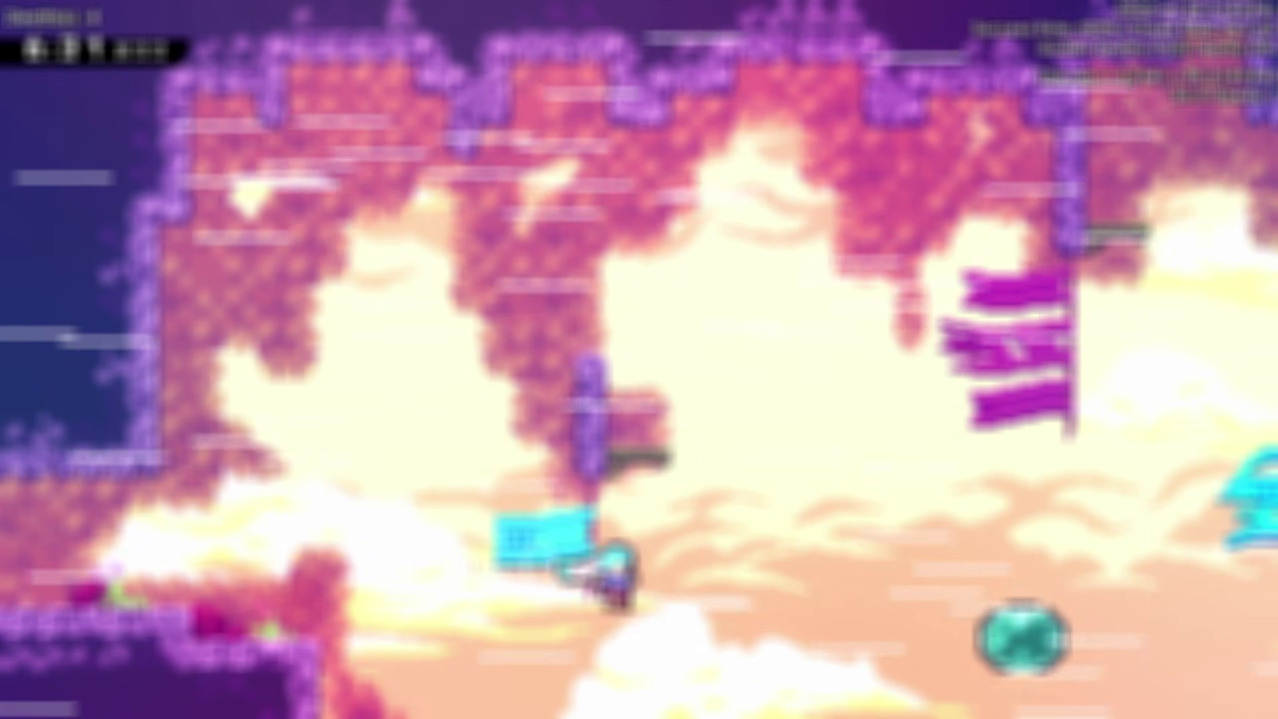
pyautogui.press('Up')
pyautogui.press('x')
pyautogui.press('Up')
pyautogui.press('Right')
pyautogui.press('x')
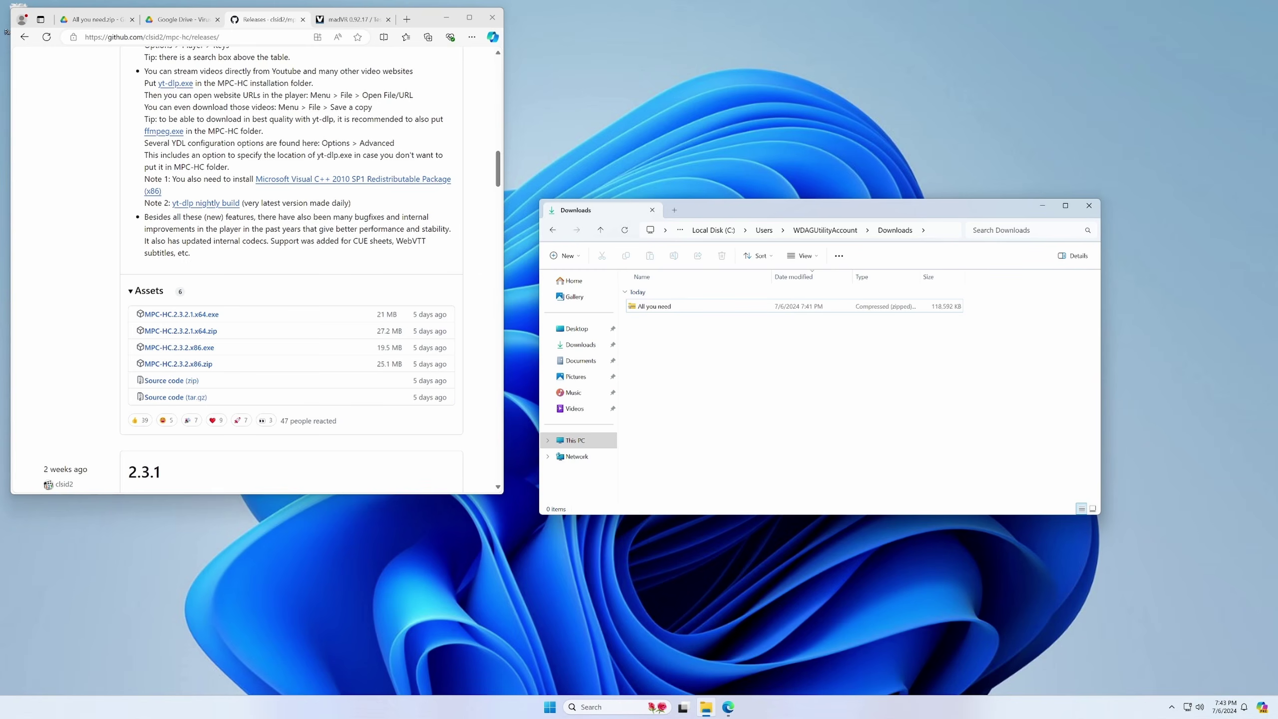
# - Download MPC-HC.2.3.2.1.x64.exe from the GitHub releases page and madVR 0.92.17 from its VideoHelp page
pyautogui.click(205, 315)
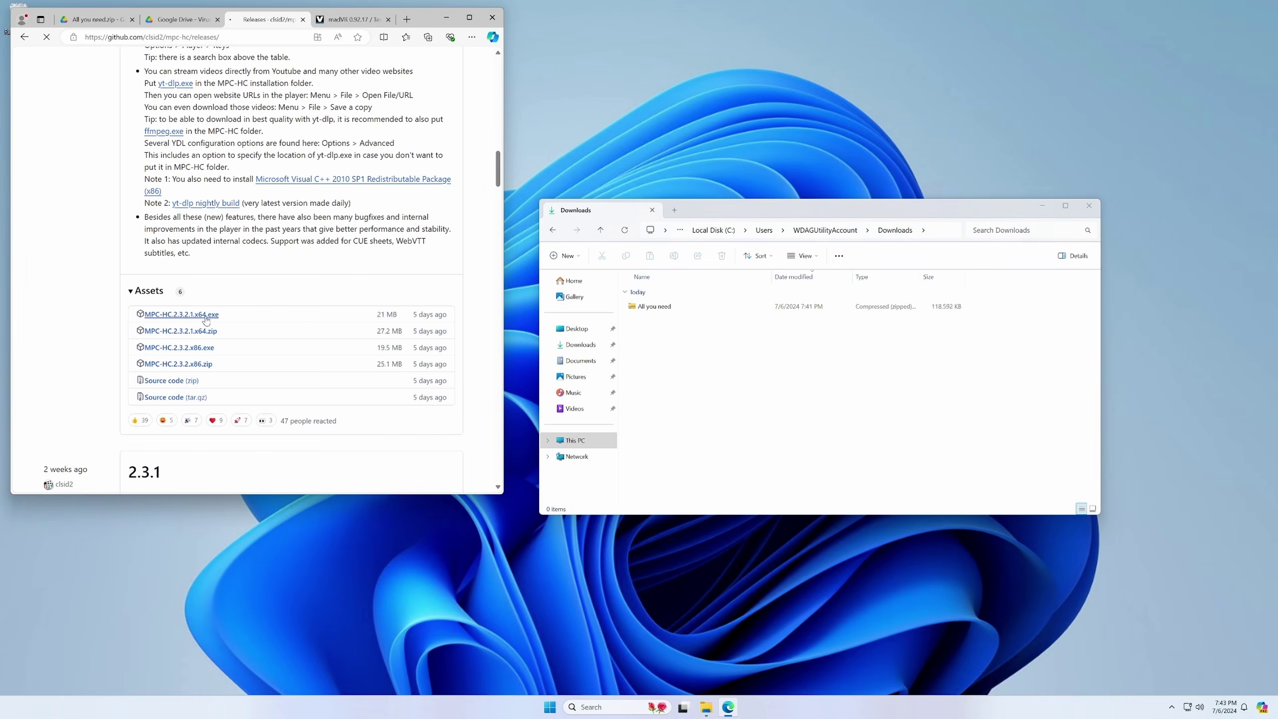
pyautogui.click(333, 19)
pyautogui.scroll(-5, 170, 314)
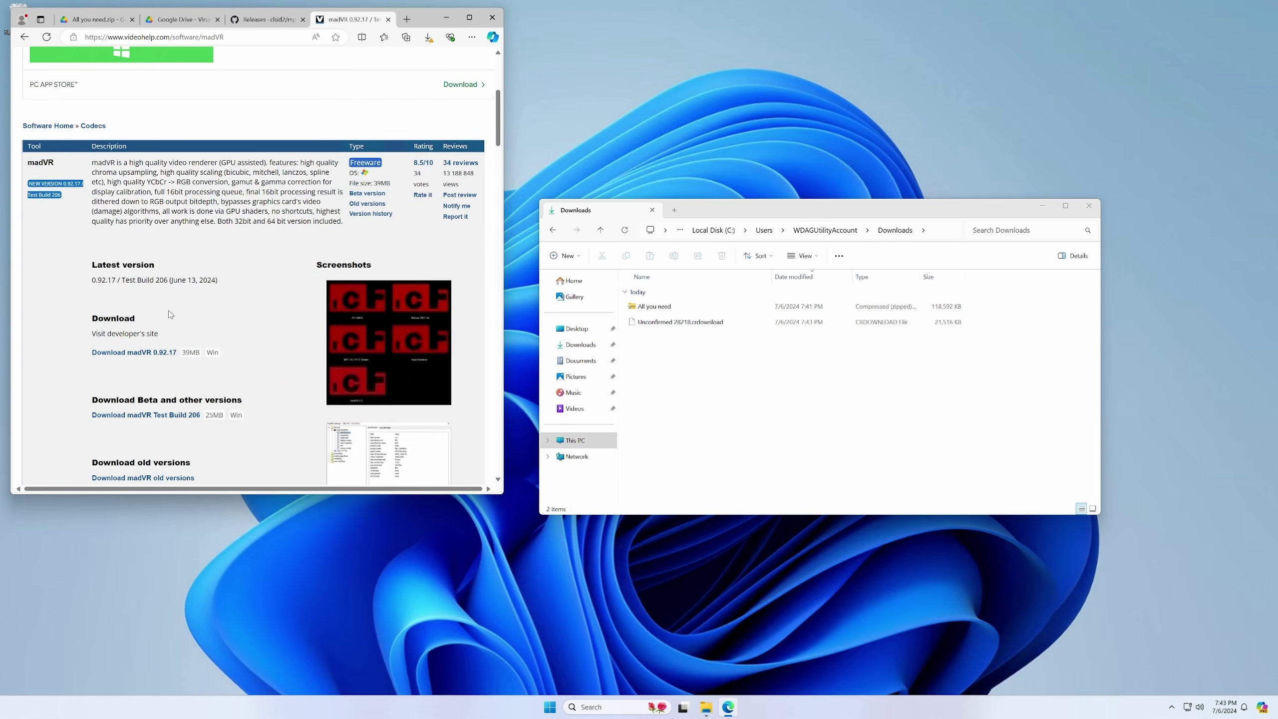
pyautogui.click(134, 352)
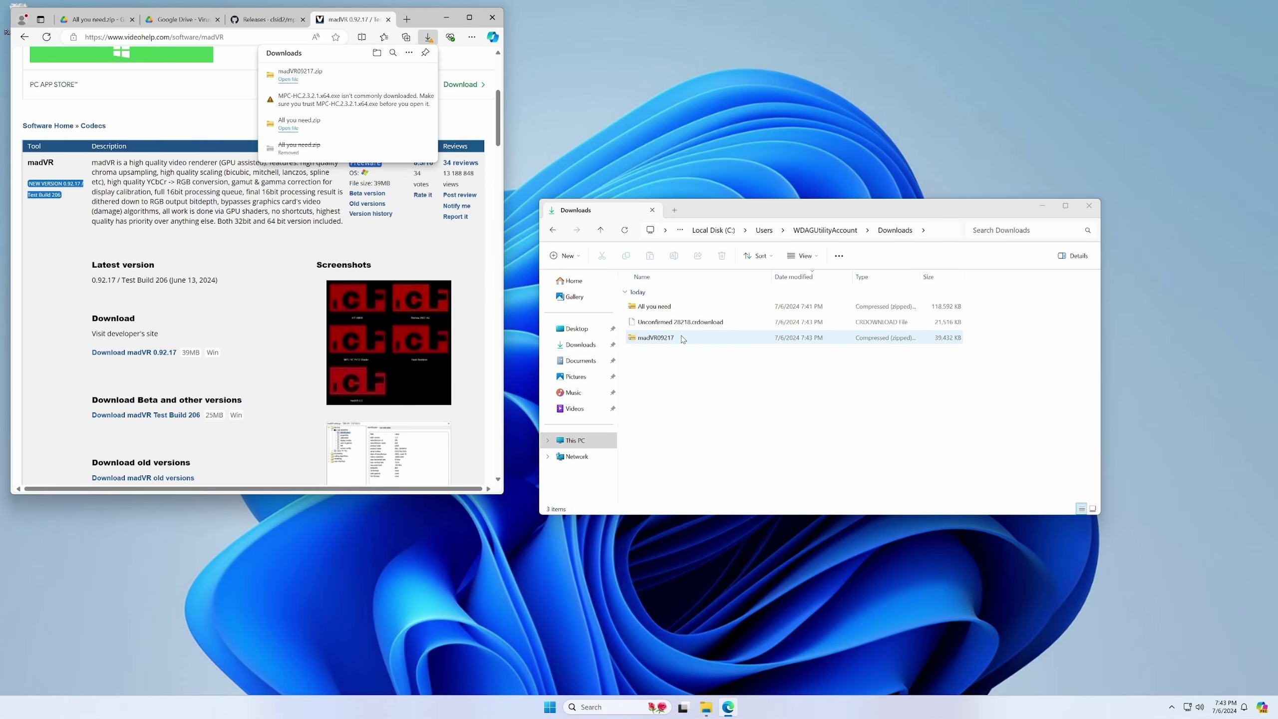
# - Keep the flagged MPC-HC.2.3.2.1.x64.exe download in the browser's download list
pyautogui.click(418, 99)
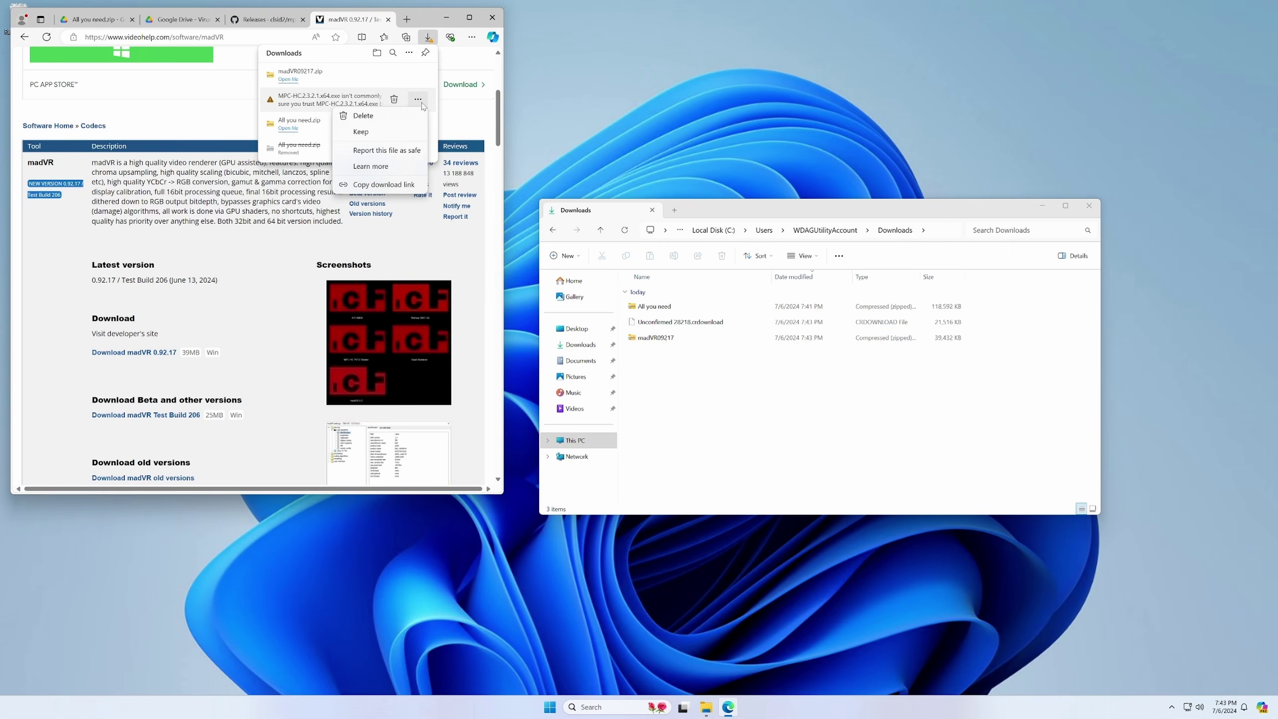
pyautogui.click(393, 133)
pyautogui.click(327, 228)
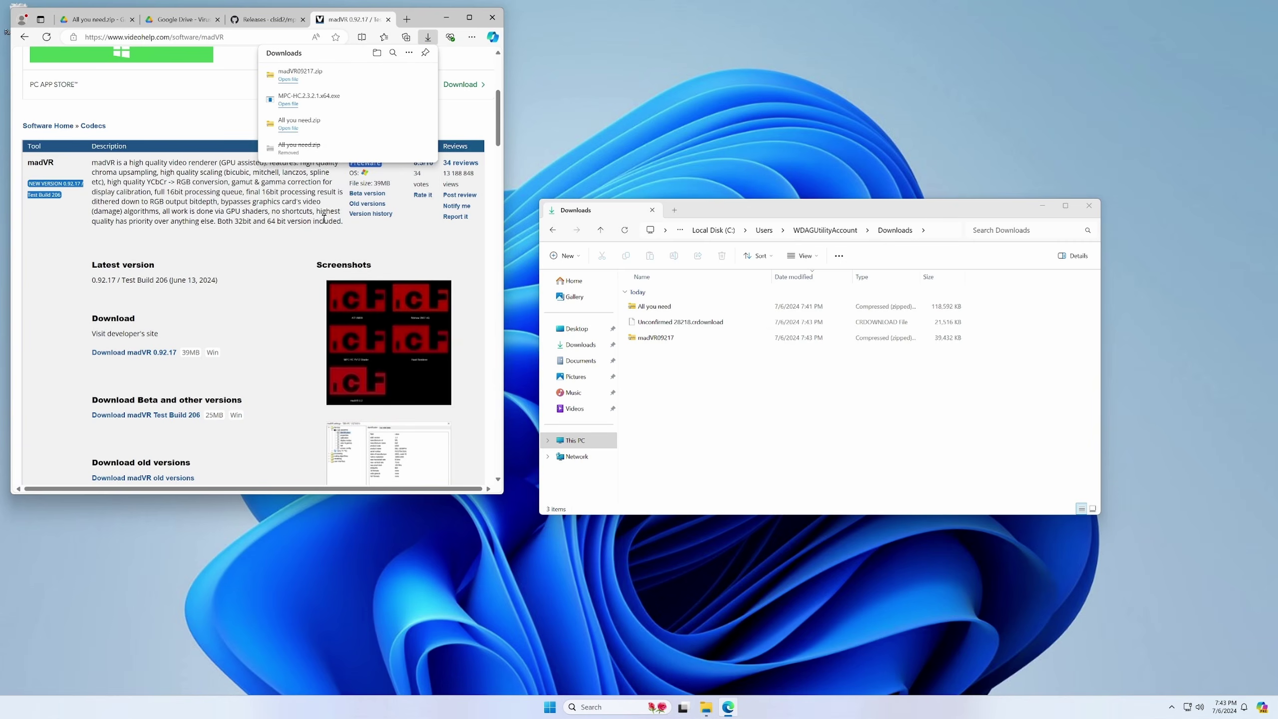
# - Run the downloaded MPC-HC.2.3.2.1.x64 installer, accept the license, use the default installation components, and finish setup without launching the player
pyautogui.click(677, 353)
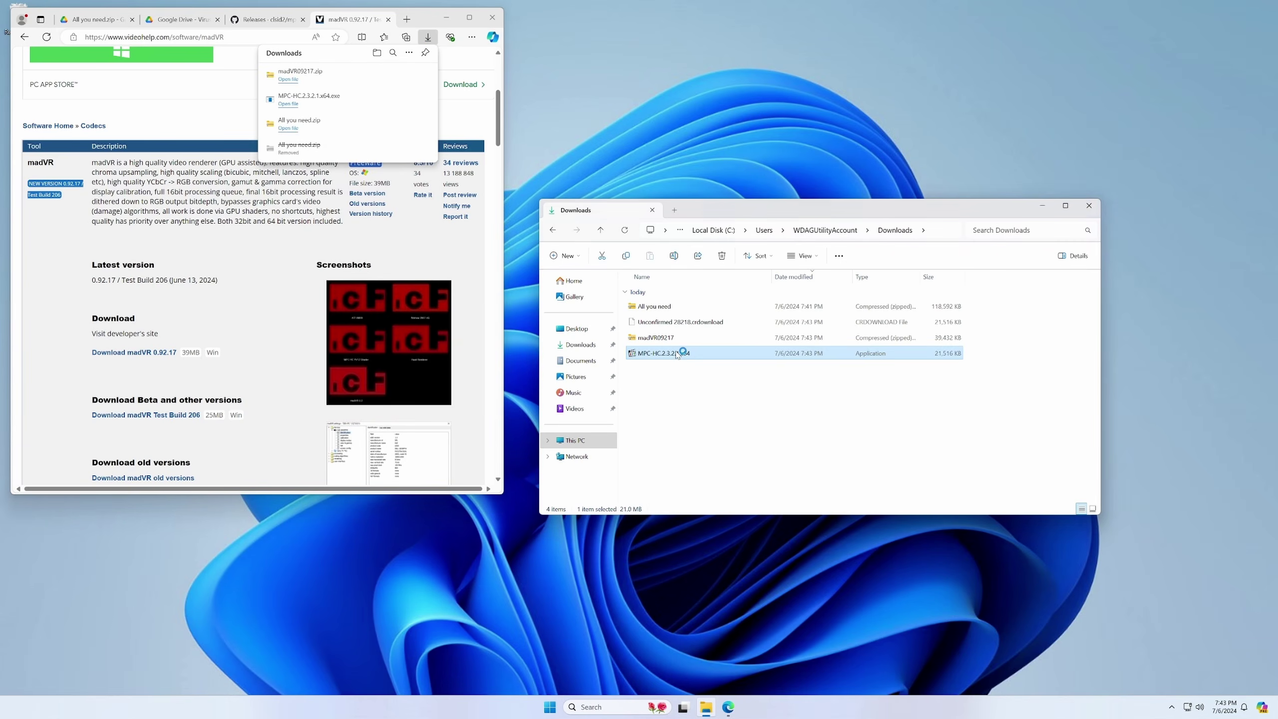
pyautogui.click(652, 377)
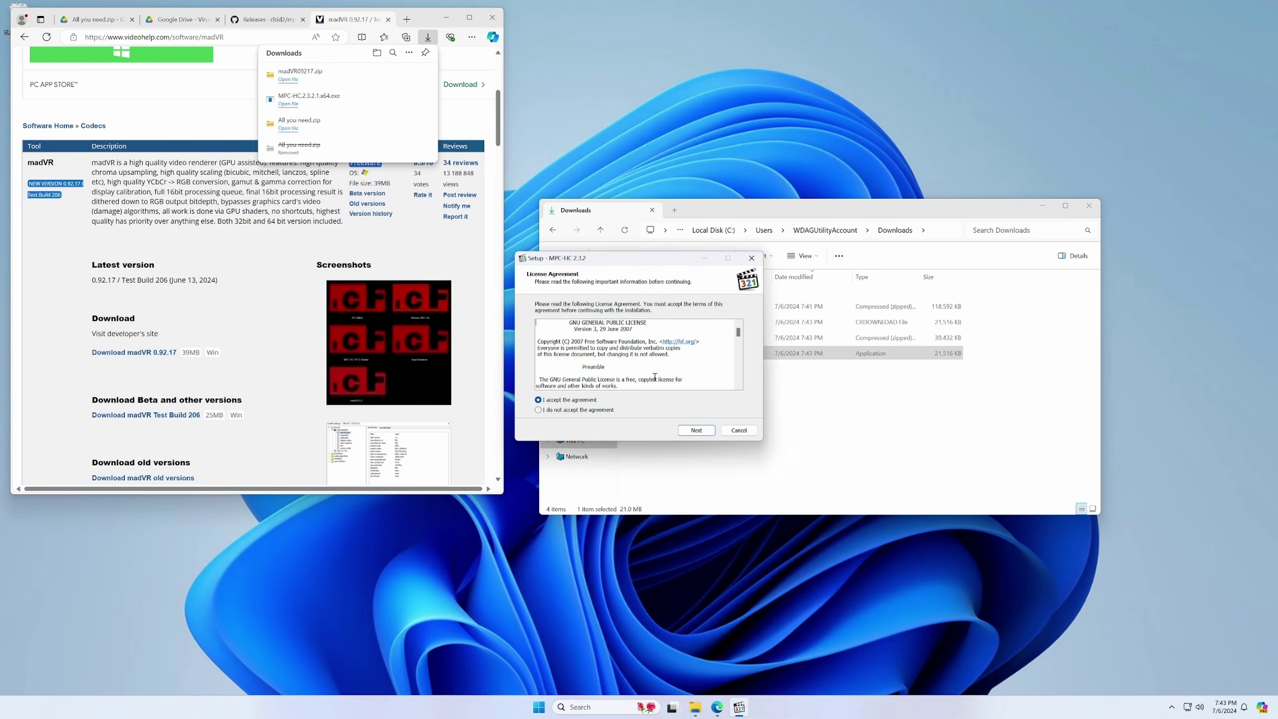
pyautogui.click(689, 431)
pyautogui.click(688, 431)
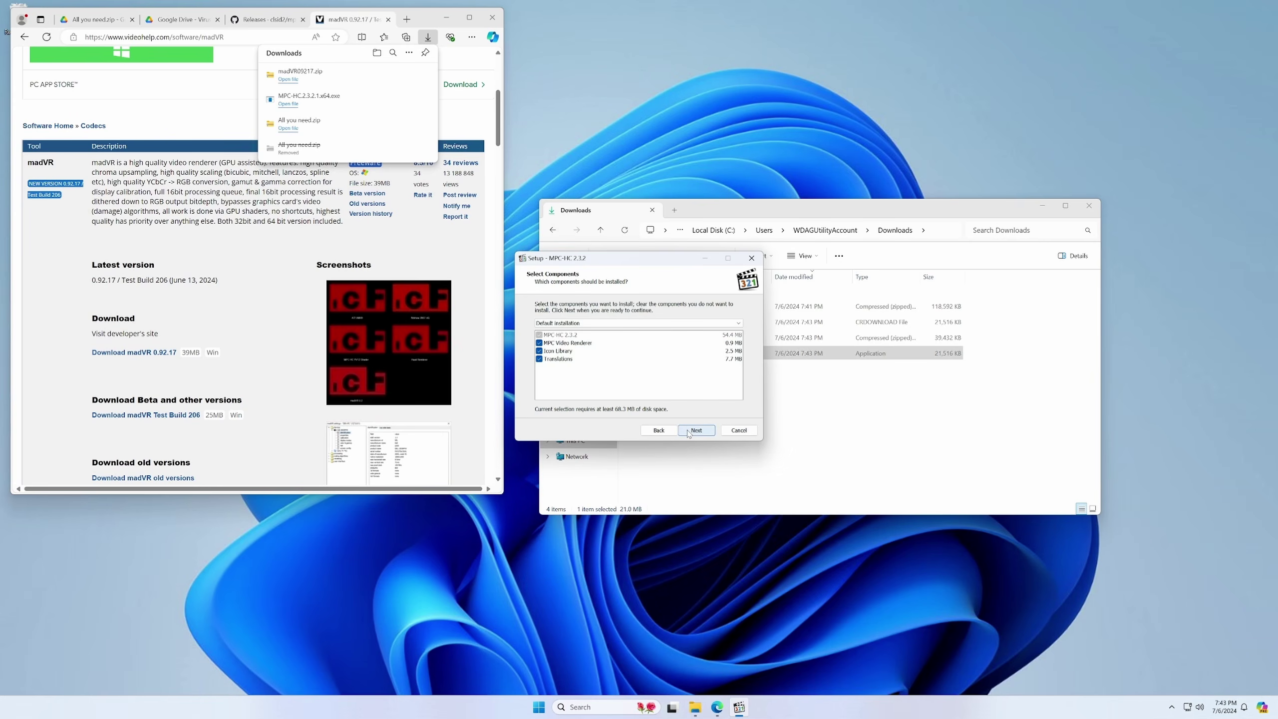
pyautogui.click(688, 431)
pyautogui.click(689, 431)
pyautogui.click(690, 431)
pyautogui.click(696, 429)
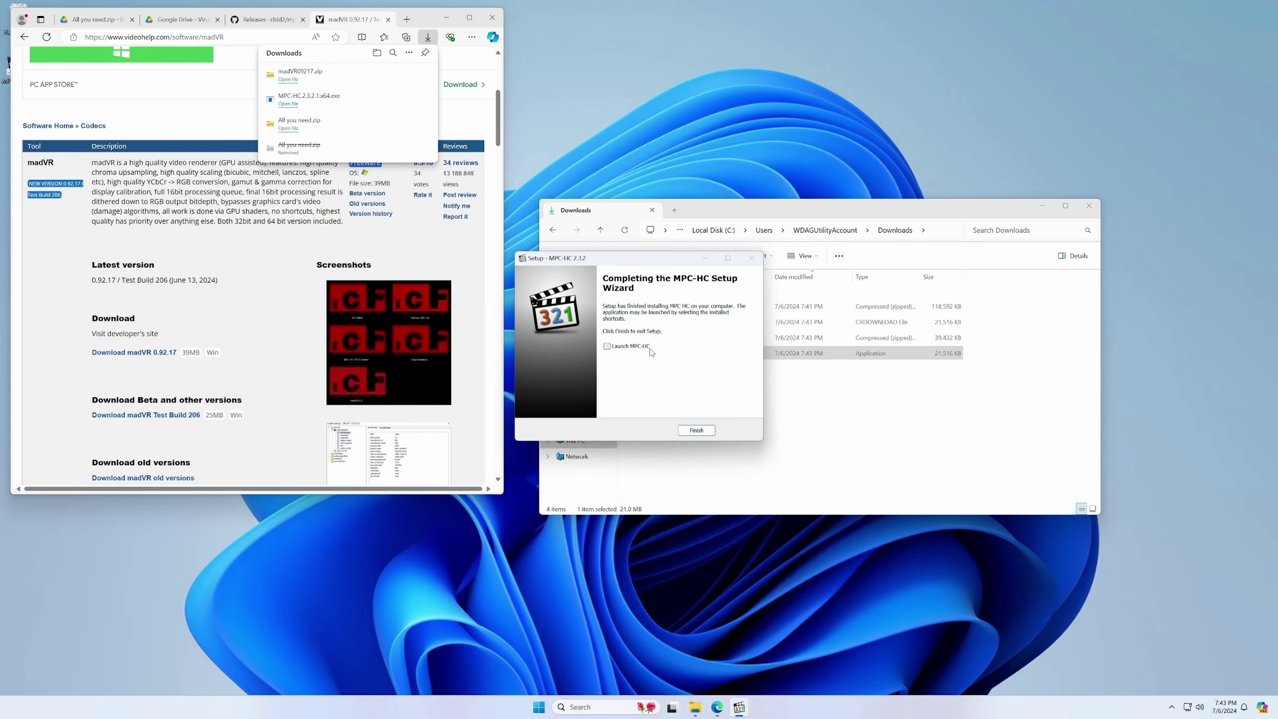
pyautogui.click(694, 431)
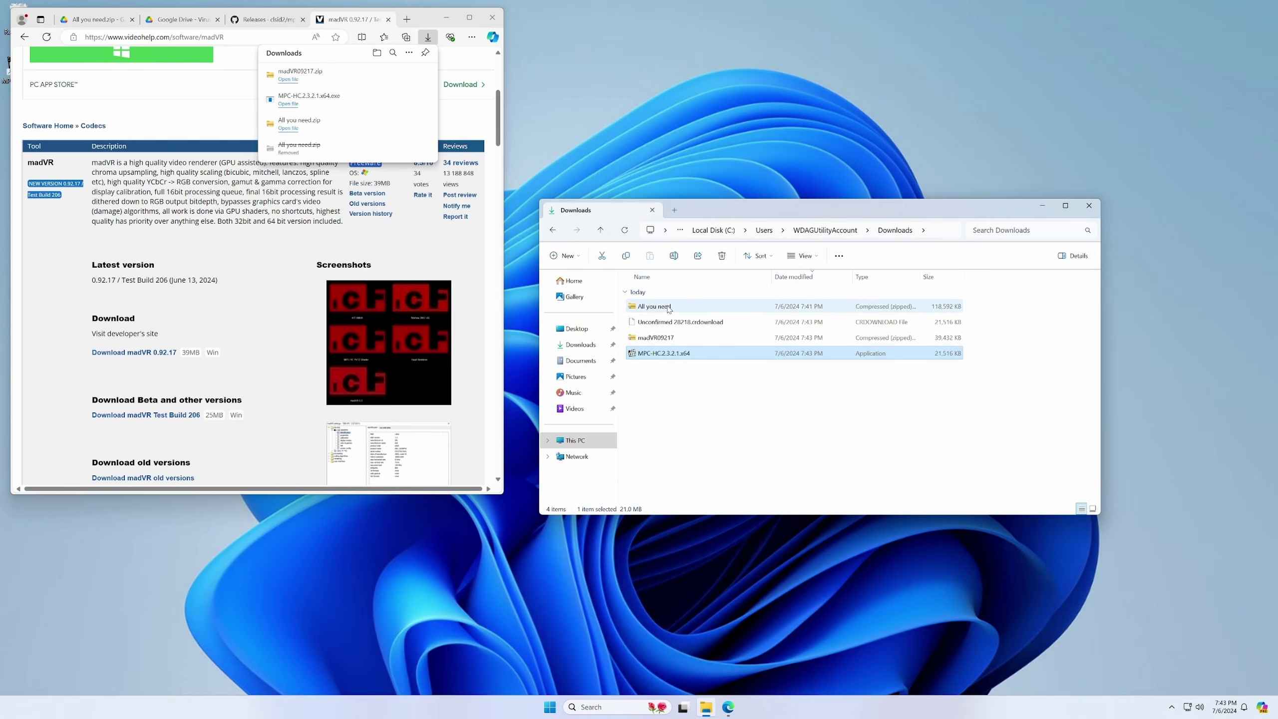
# - Extract the madVR09217 archive into its own folder in Downloads and run the install batch file from it
pyautogui.rightClick(665, 340)
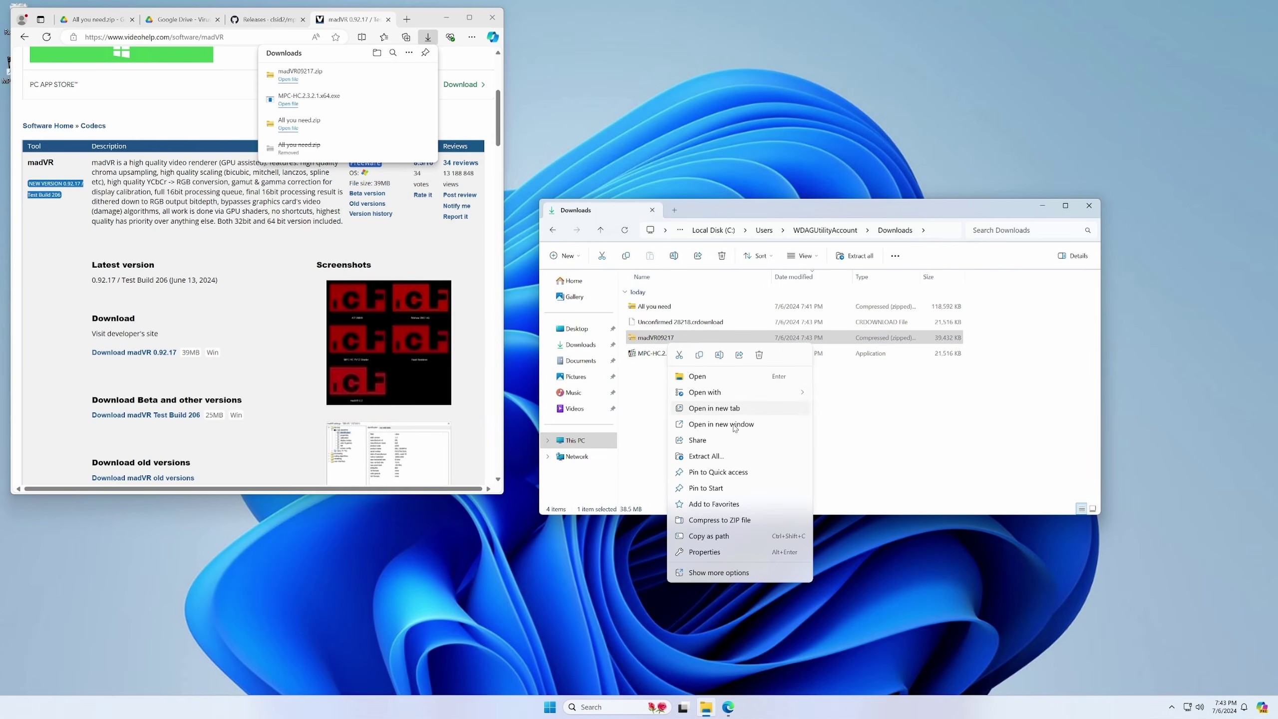
pyautogui.click(739, 456)
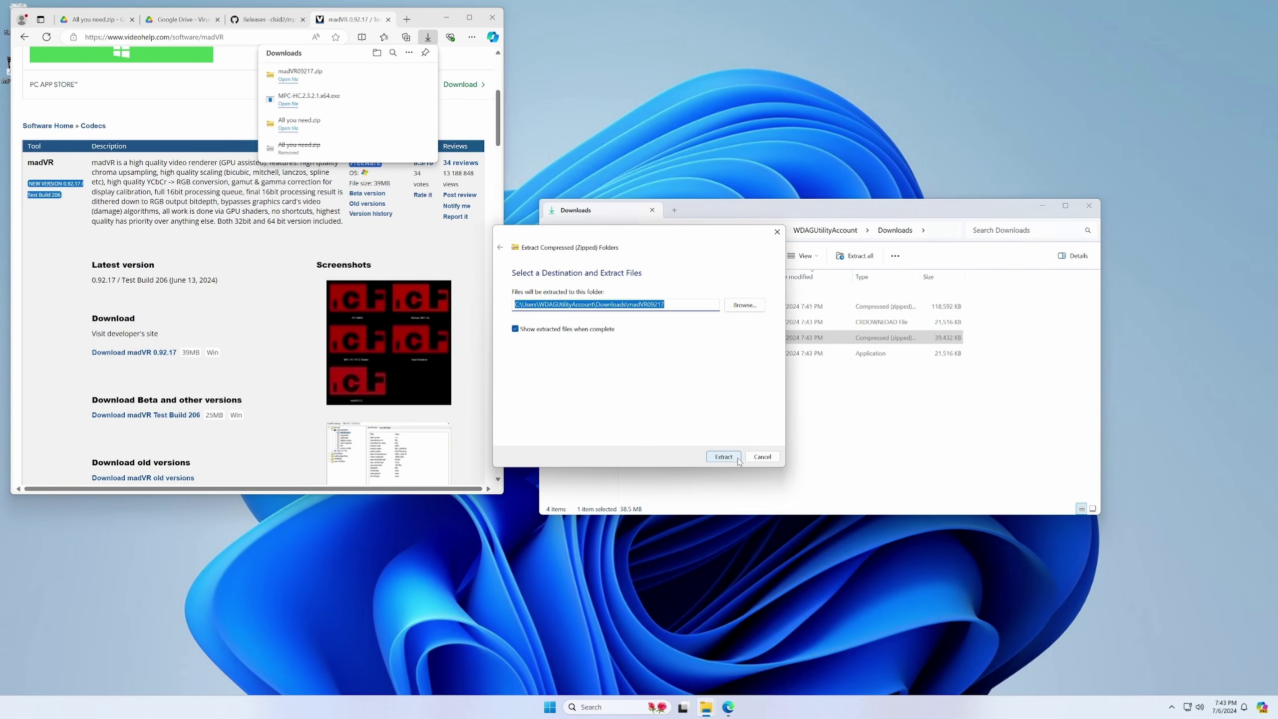
pyautogui.click(724, 457)
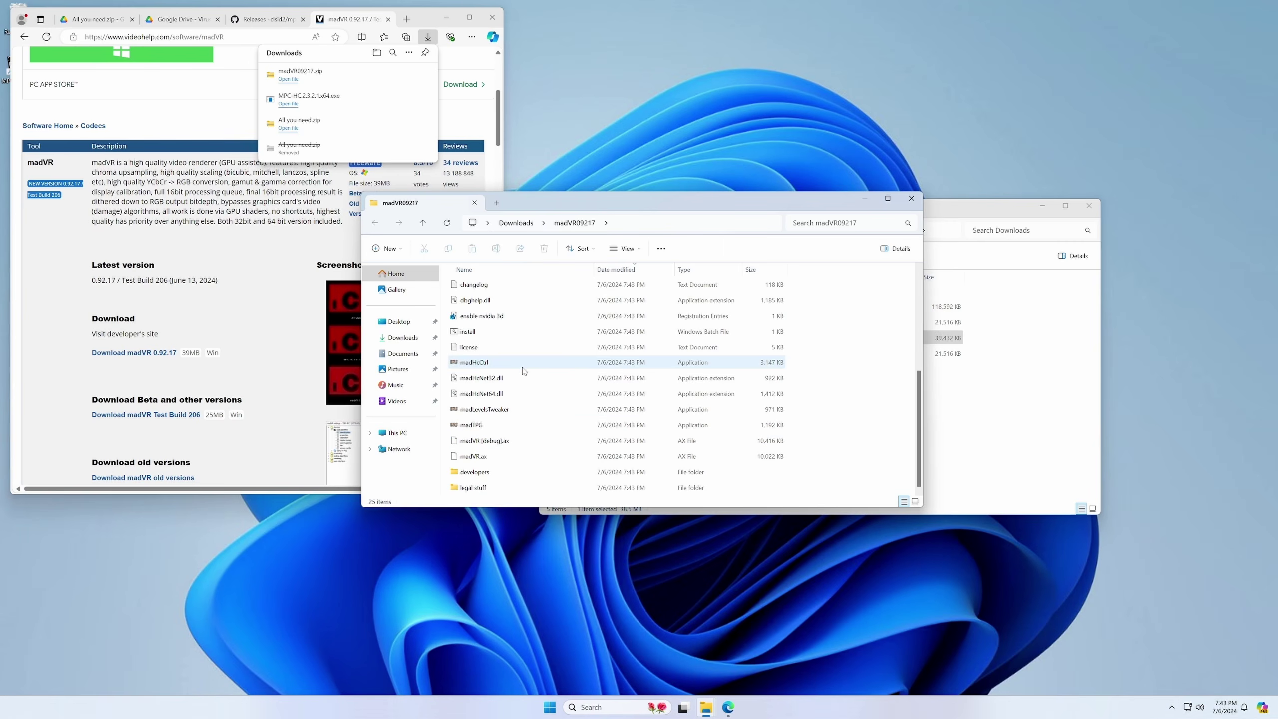
pyautogui.doubleClick(519, 333)
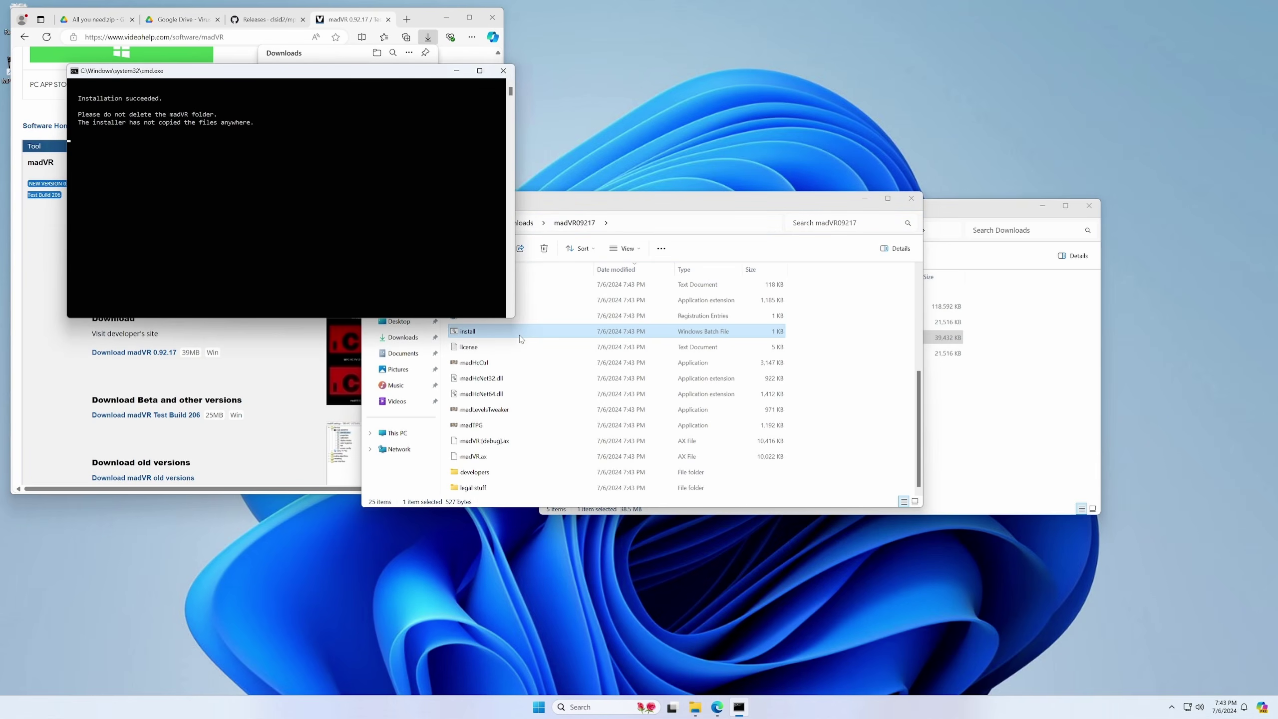
pyautogui.click(503, 71)
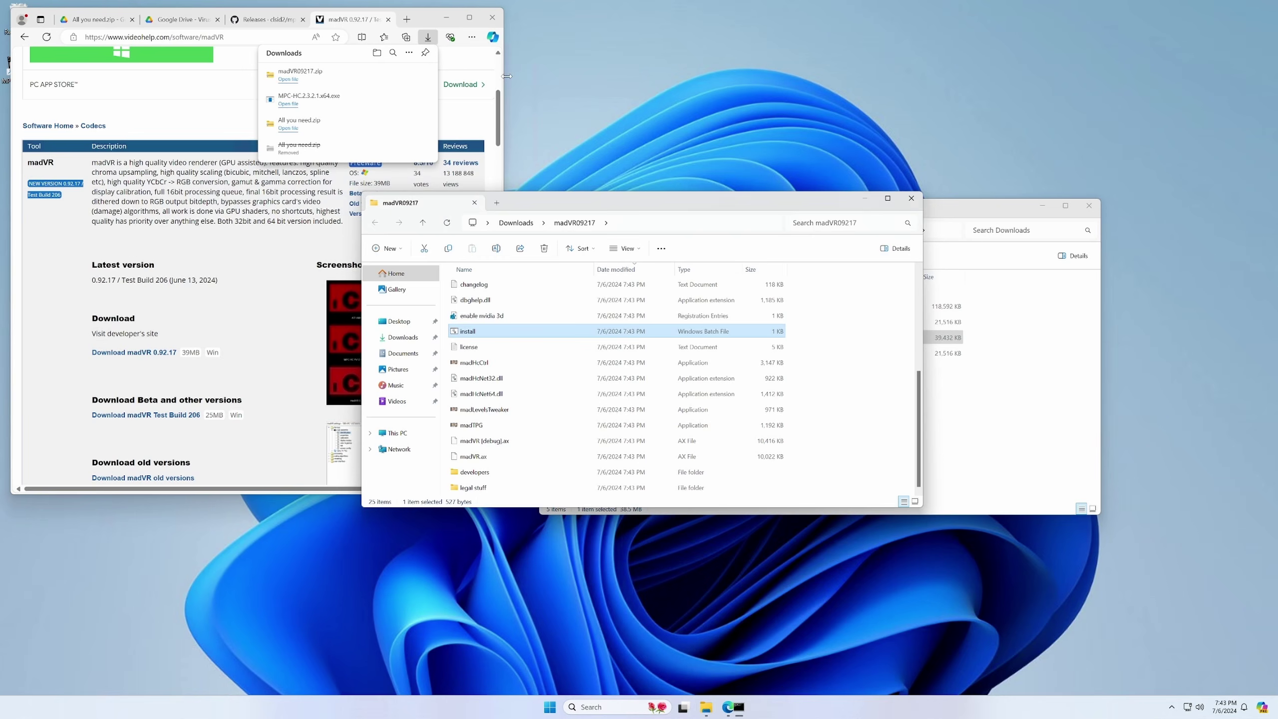
# - Put the madVR folder window away, launch MPC-HC x64 from the Windows search, and decline periodic update checks
pyautogui.click(863, 197)
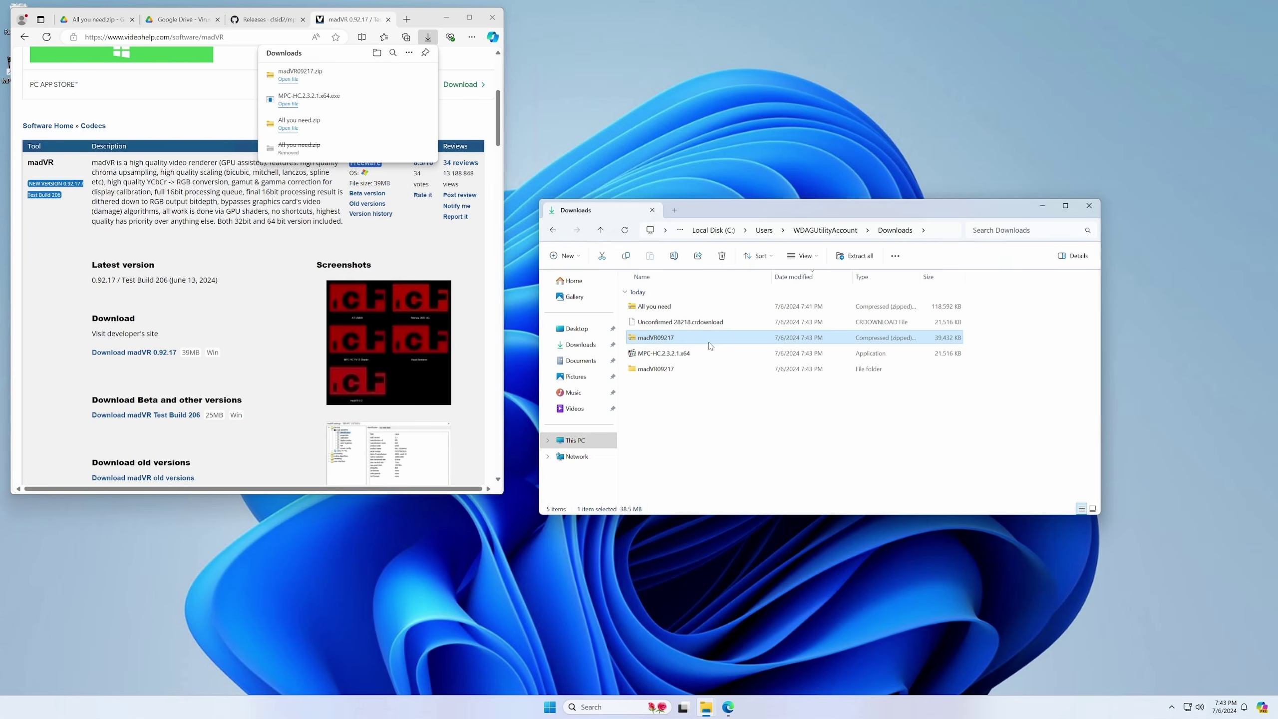
pyautogui.click(681, 465)
pyautogui.click(624, 707)
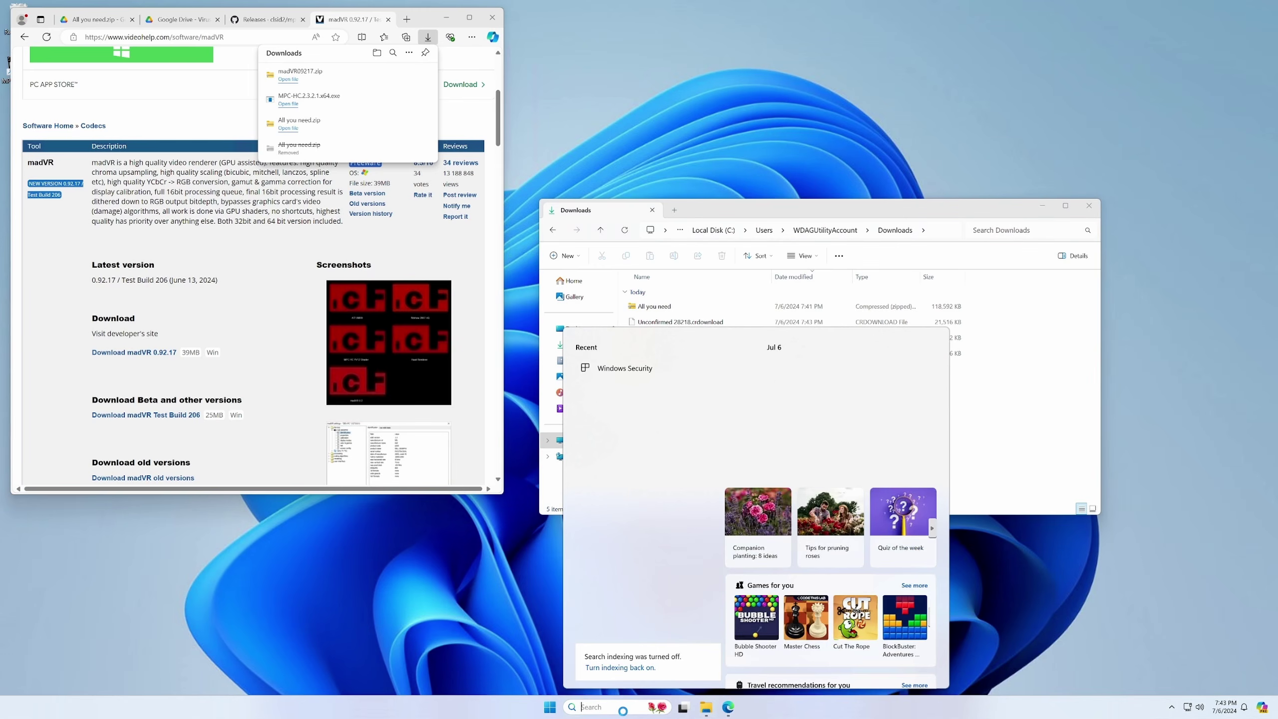
pyautogui.write('mpc-HC x64')
pyautogui.click(619, 397)
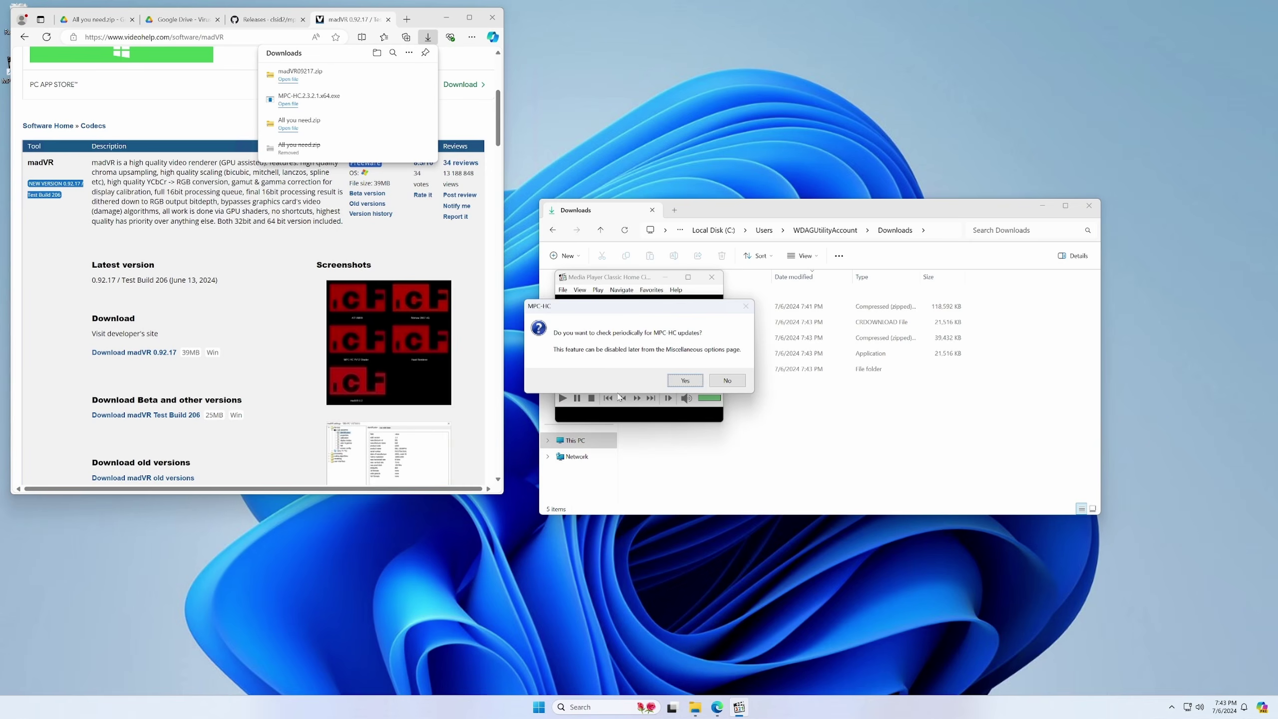
pyautogui.click(727, 380)
# - Set the DirectShow Video renderer to madVR in the player's output options, apply it, and close the player
pyautogui.click(562, 290)
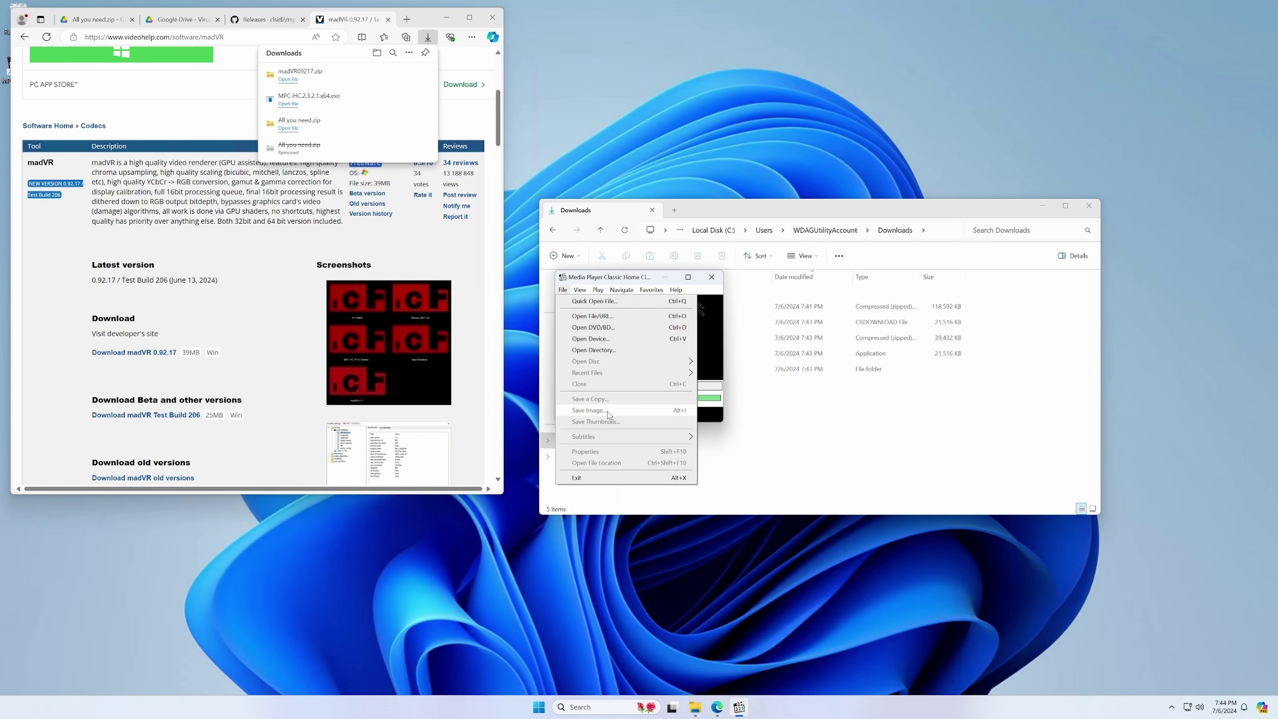
pyautogui.click(580, 289)
pyautogui.click(614, 505)
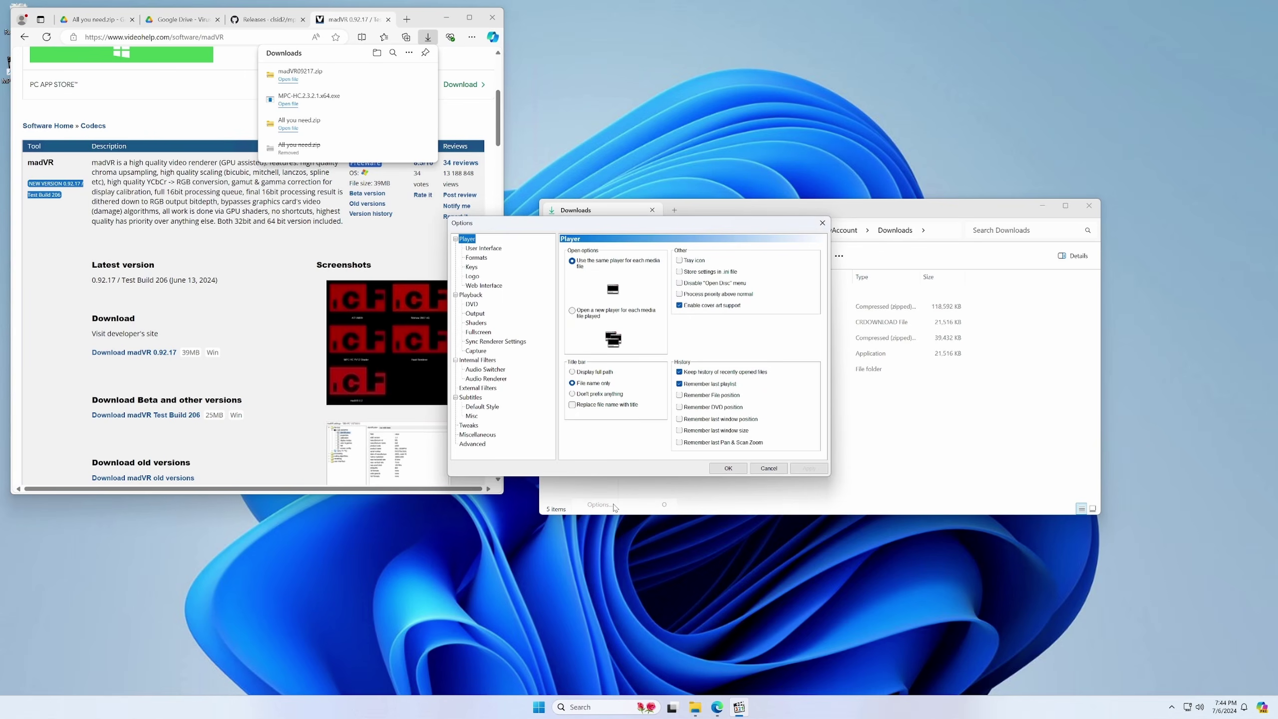
pyautogui.click(475, 313)
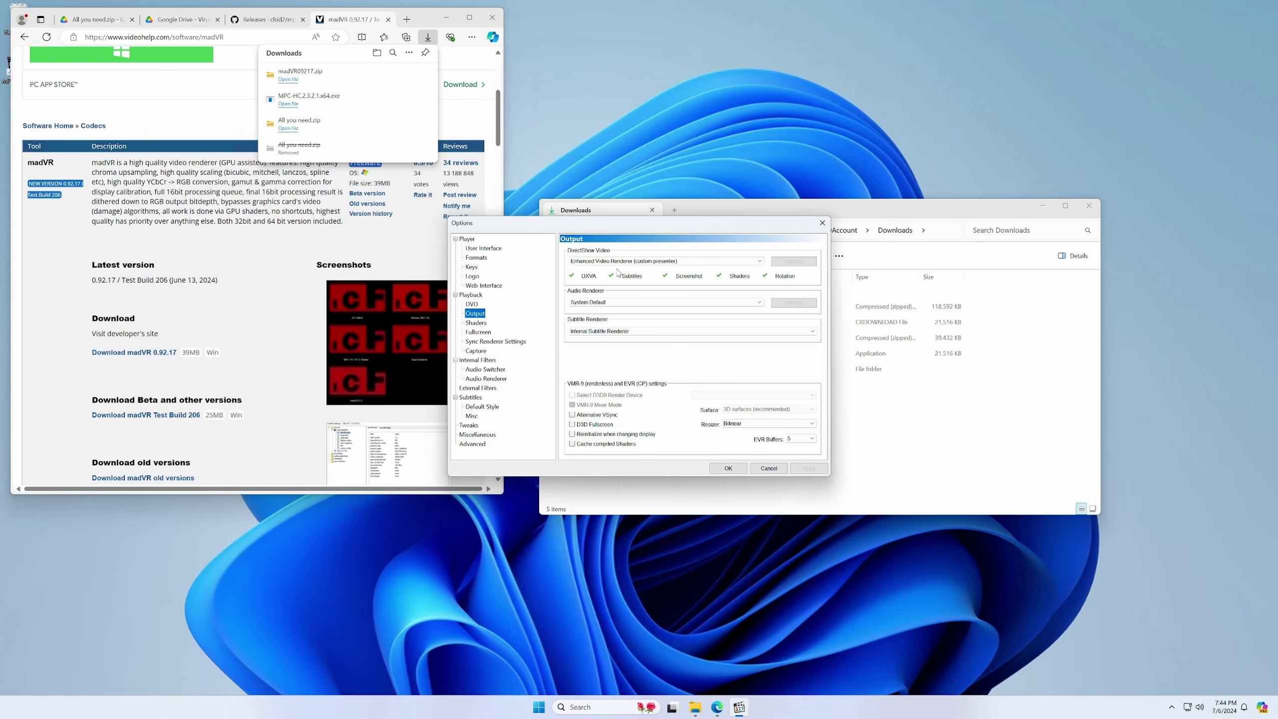
pyautogui.click(618, 263)
pyautogui.click(599, 263)
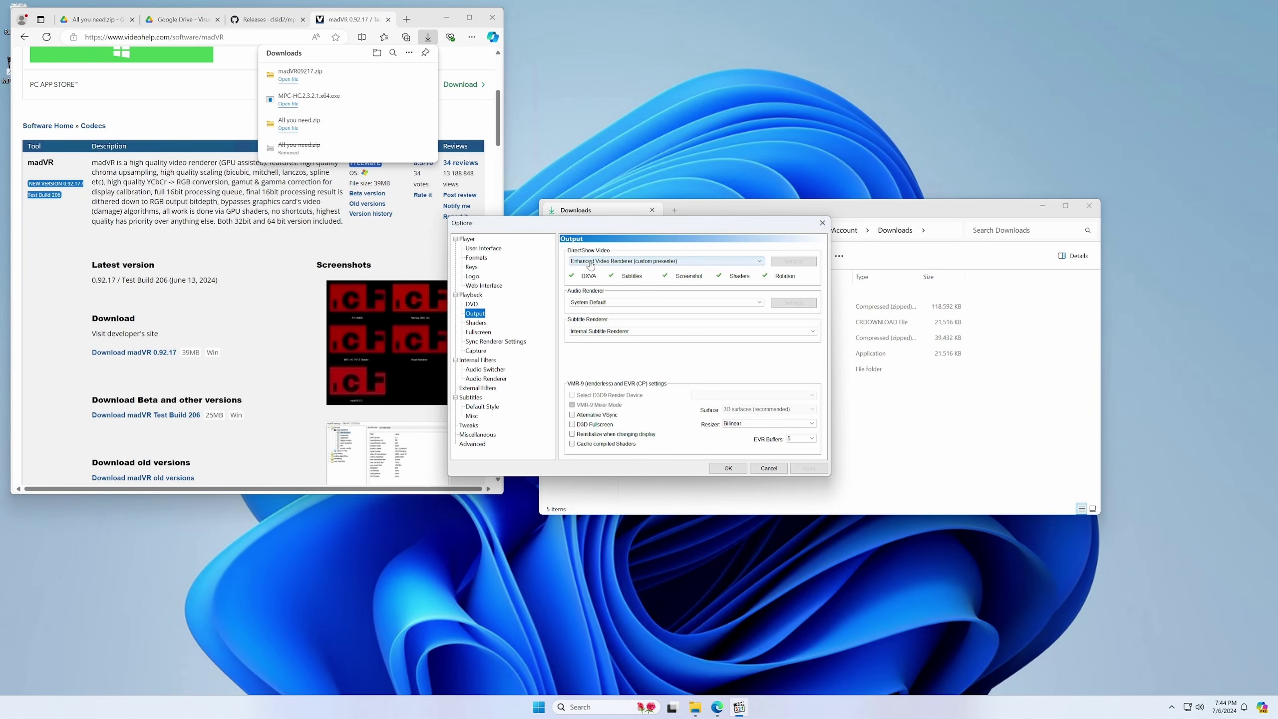
pyautogui.click(590, 262)
pyautogui.click(591, 277)
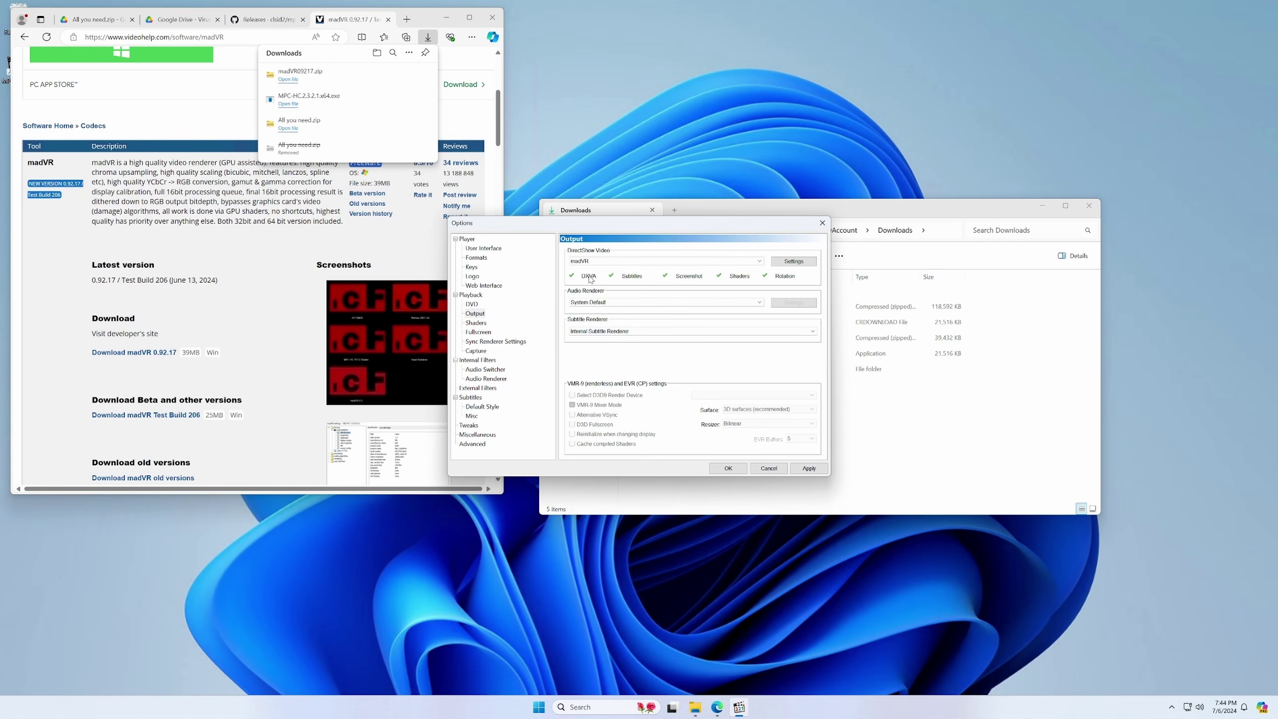
pyautogui.click(809, 468)
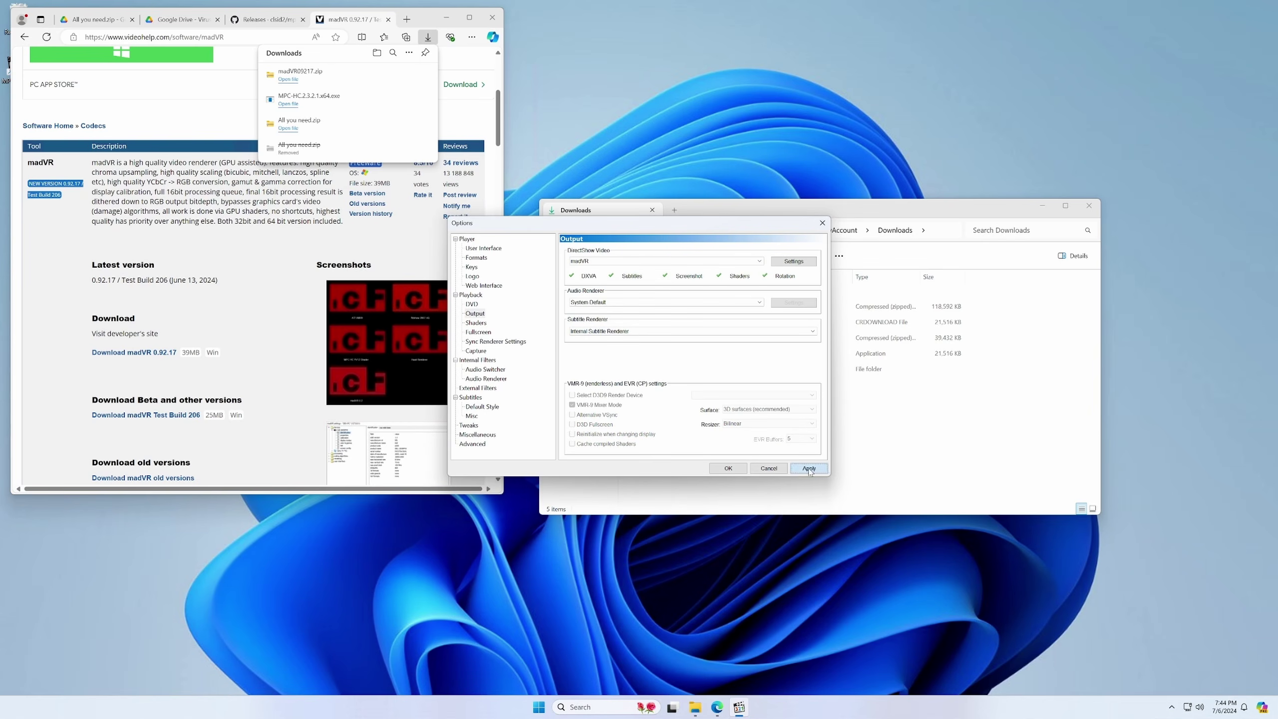
pyautogui.click(727, 468)
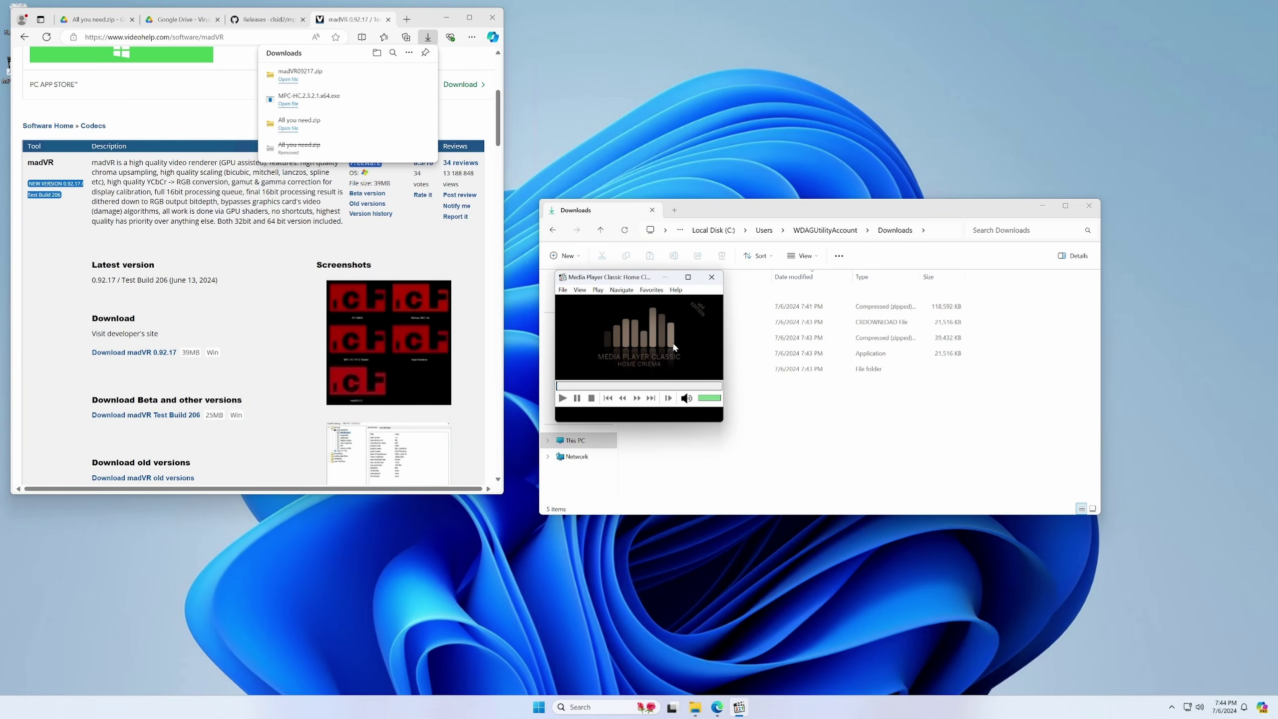
pyautogui.click(711, 277)
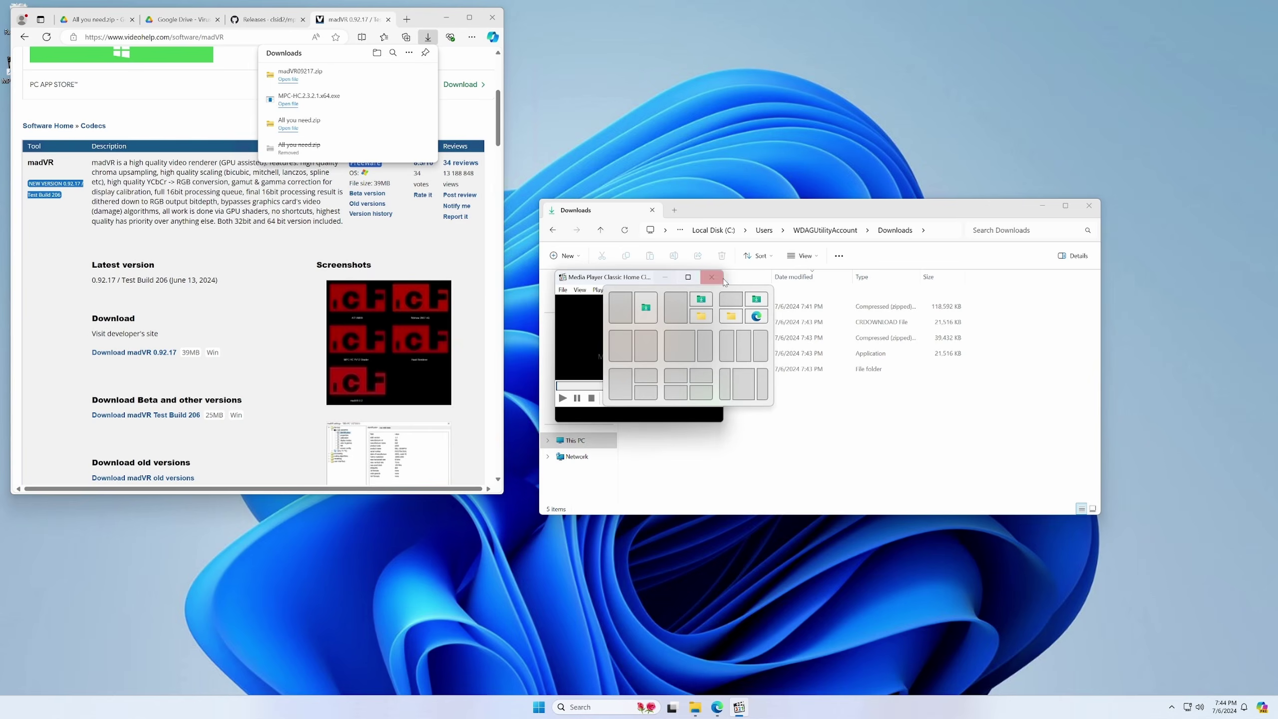
# - Extract the All you need archive into its own folder in Downloads and open the inner All you need folder
pyautogui.rightClick(704, 306)
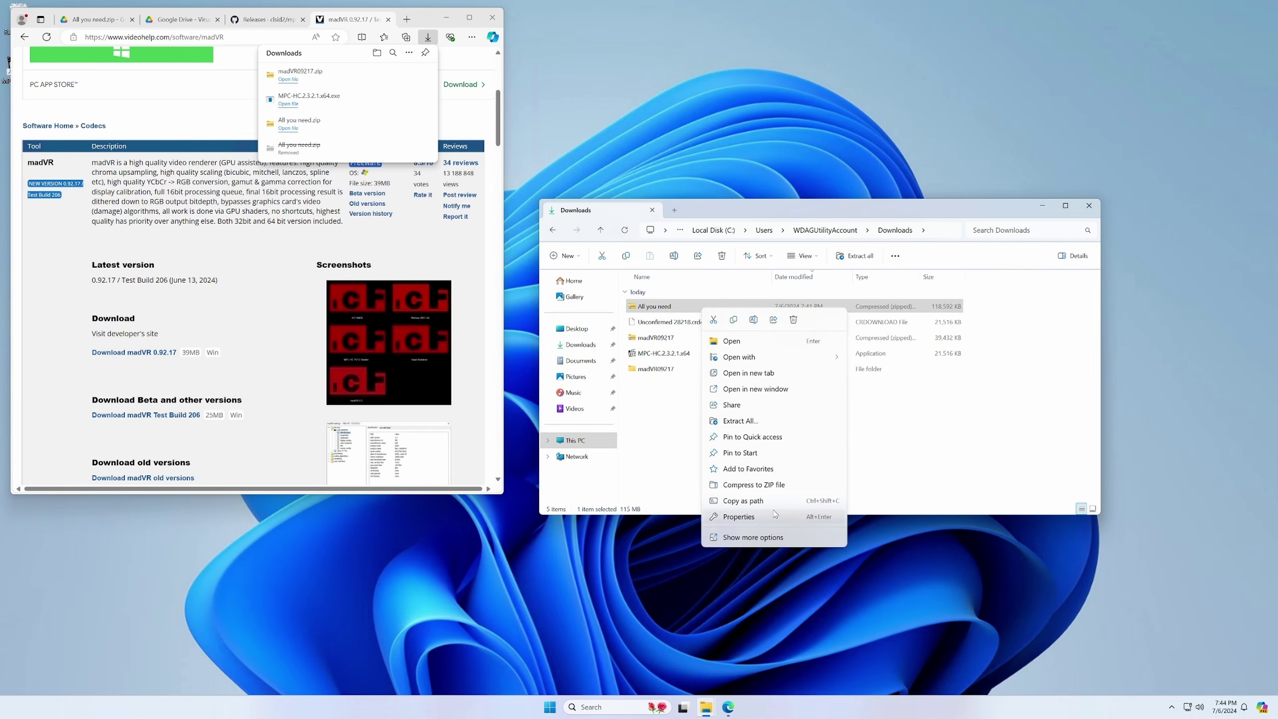
pyautogui.click(739, 420)
pyautogui.click(729, 461)
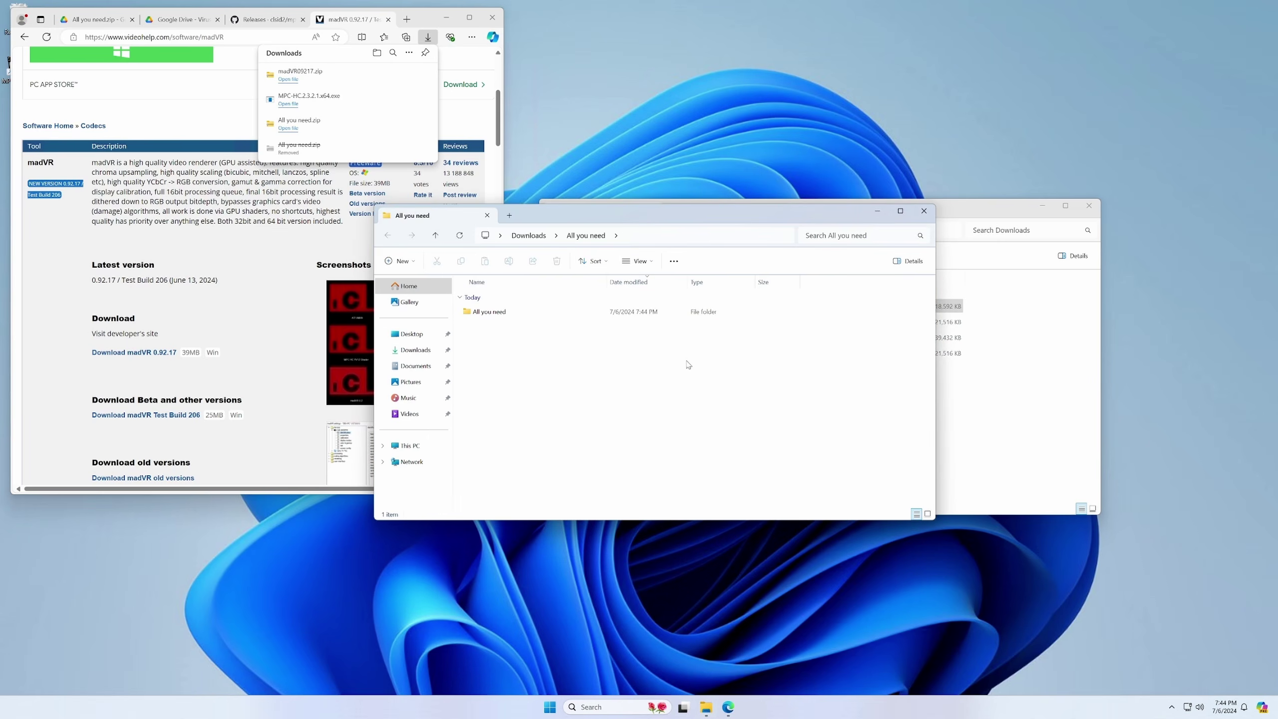
pyautogui.doubleClick(652, 317)
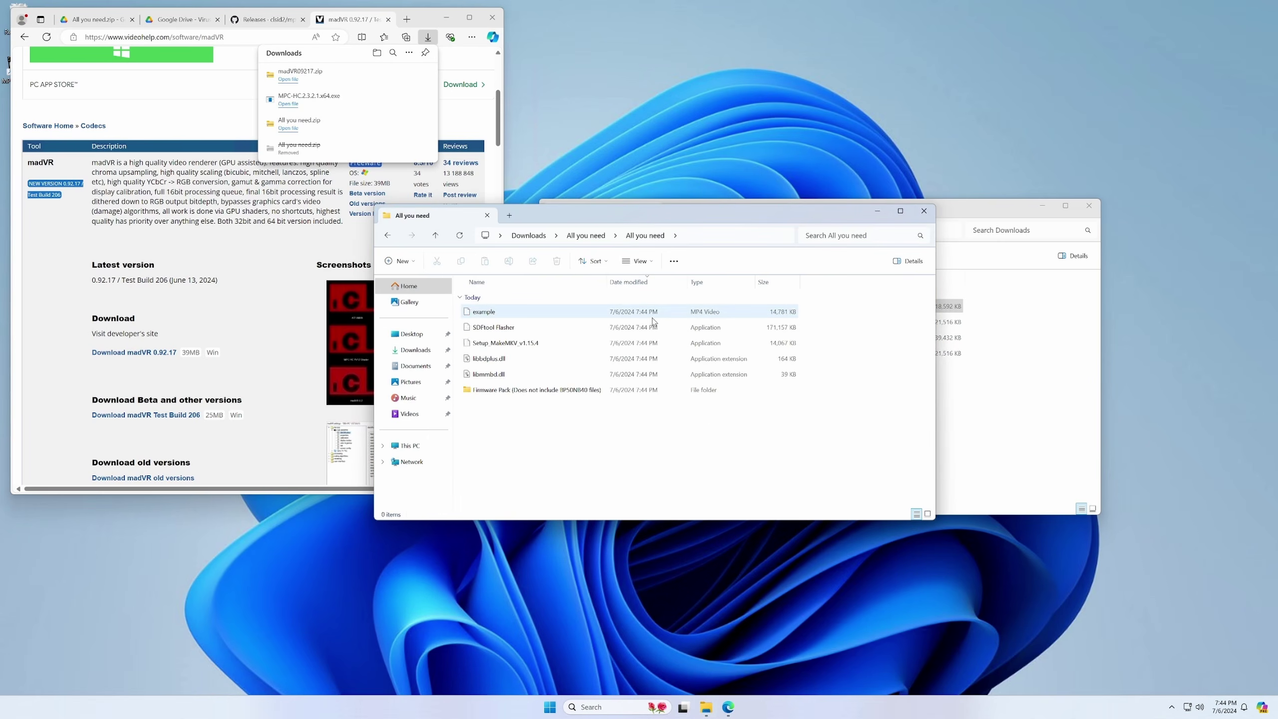
# - Open the example MP4 video from the extracted All you need folder in MPC-HC
pyautogui.click(560, 315)
pyautogui.rightClick(560, 315)
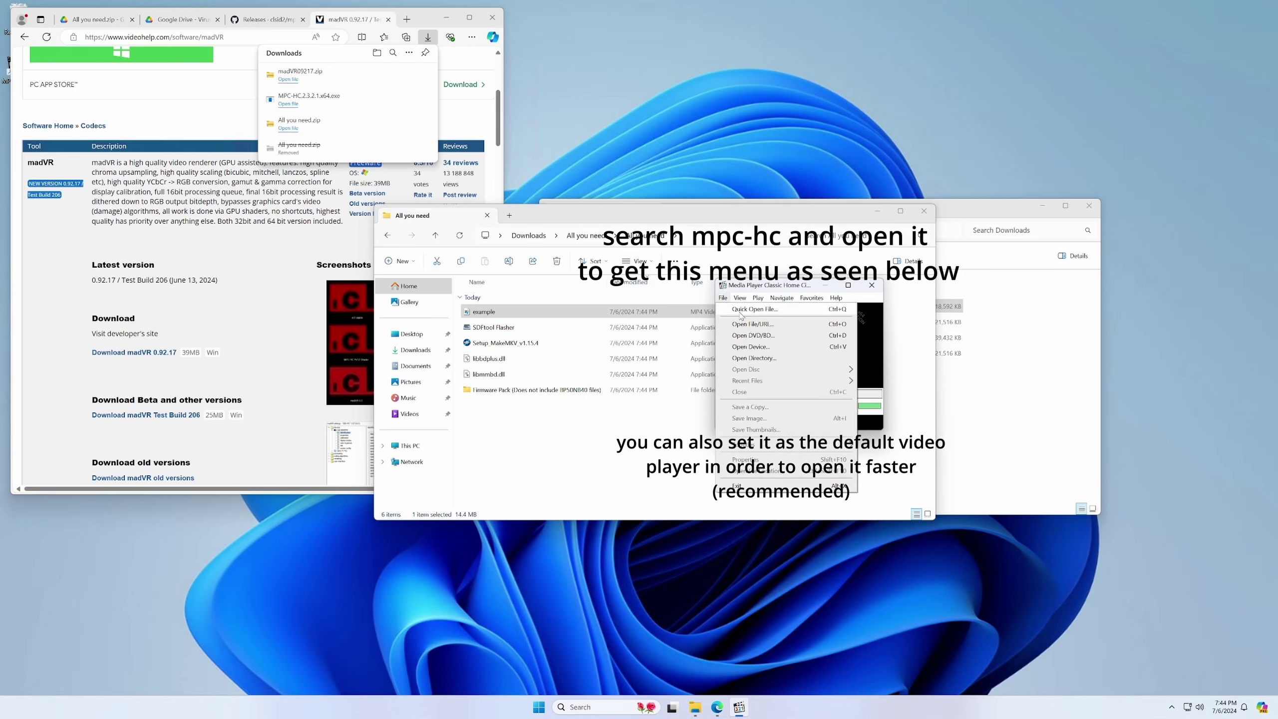
pyautogui.click(740, 309)
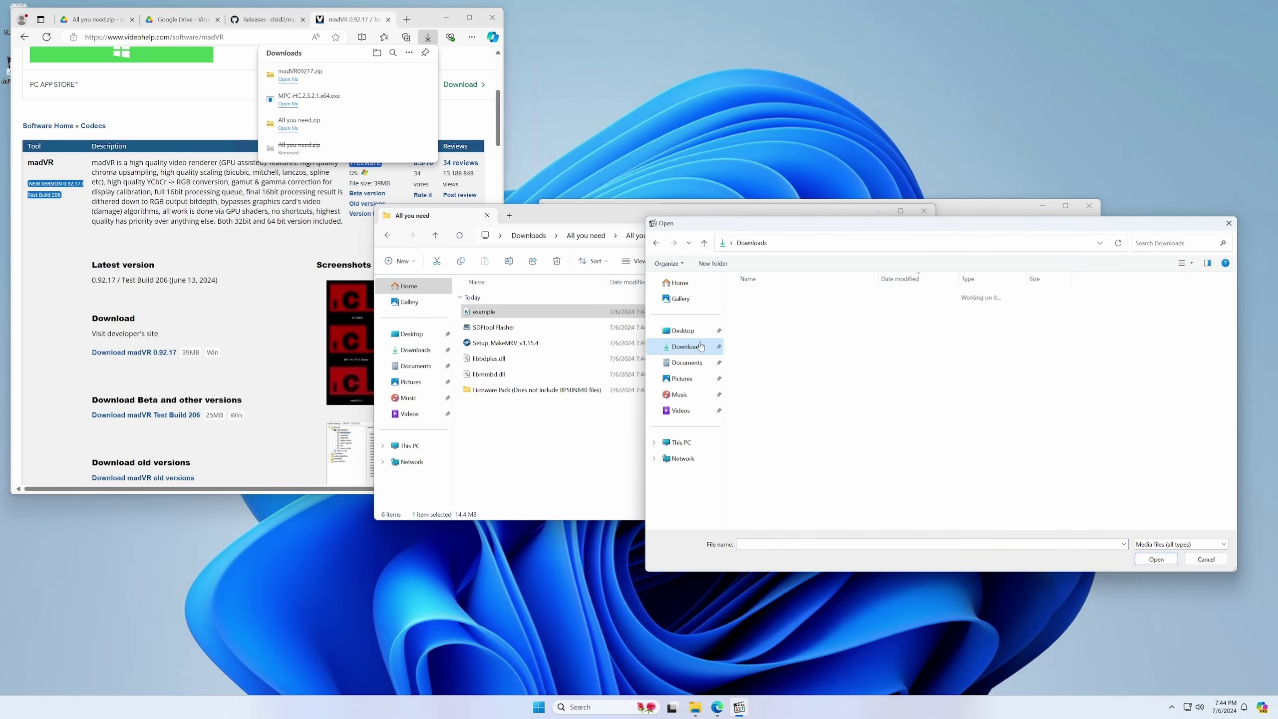
pyautogui.doubleClick(783, 308)
pyautogui.click(752, 243)
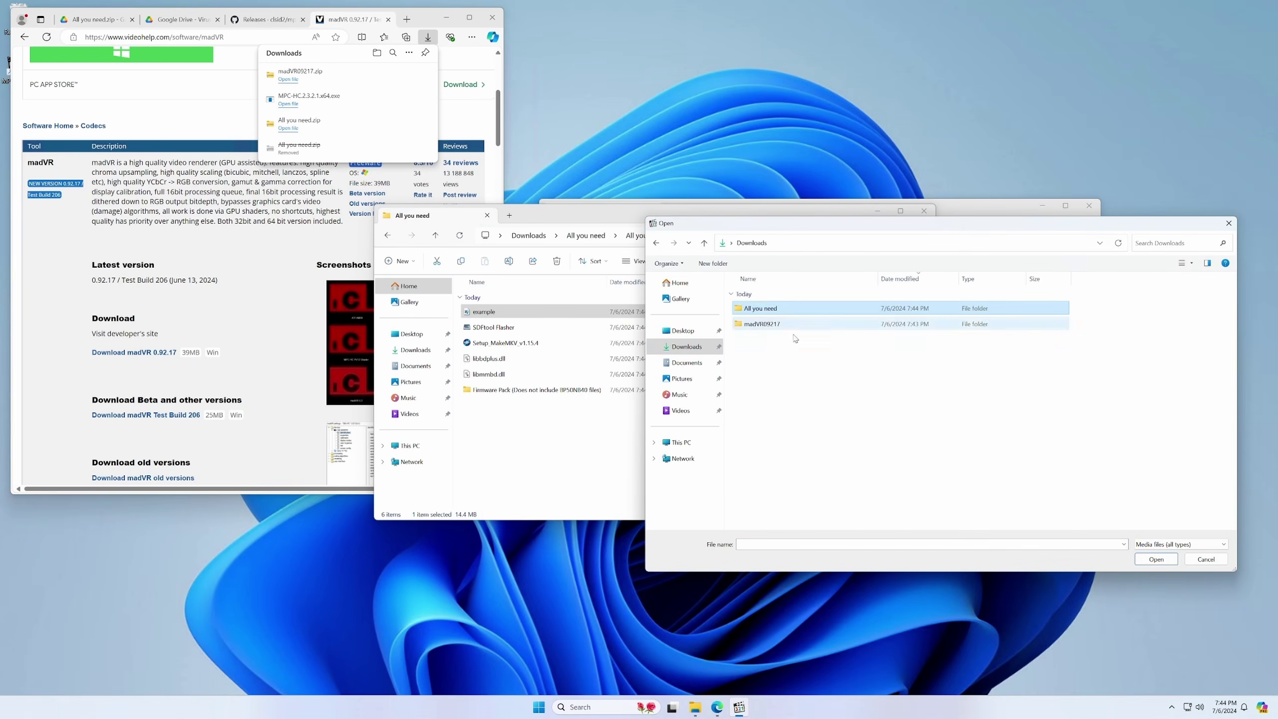
pyautogui.doubleClick(783, 309)
pyautogui.doubleClick(783, 309)
pyautogui.doubleClick(783, 309)
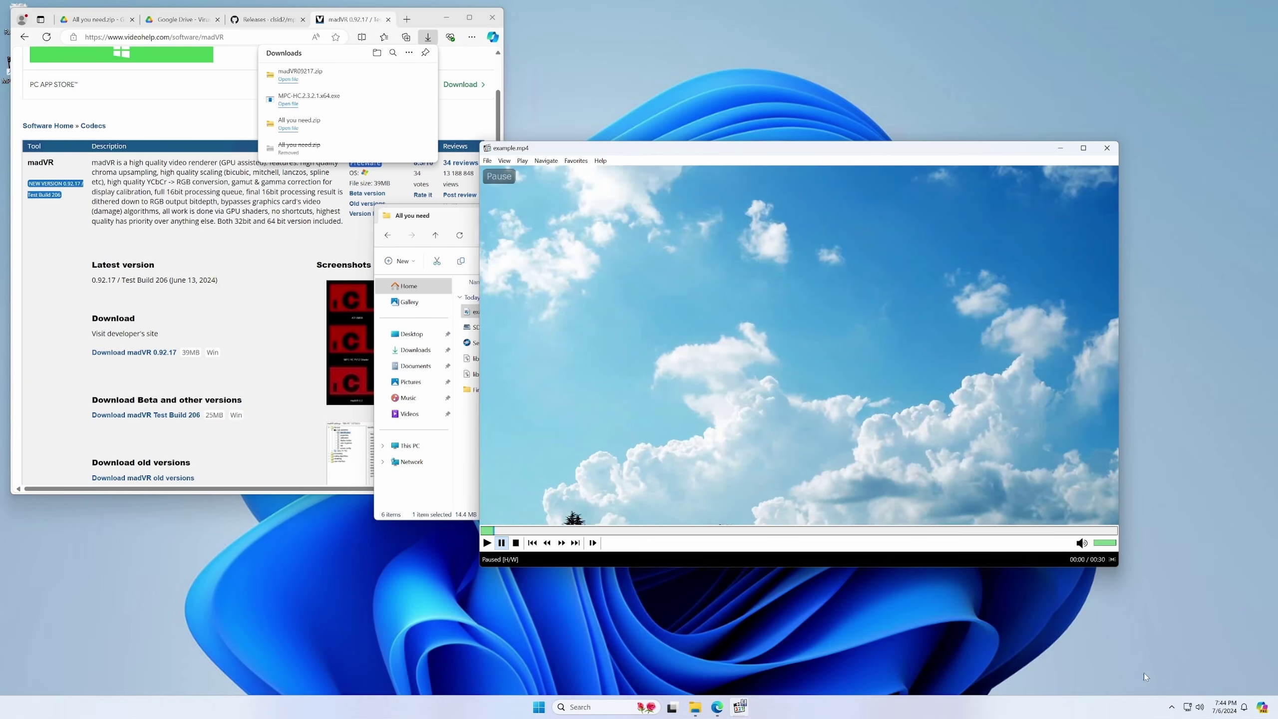
# - Open the madVR settings from the mad* home cinema control menu and move the window over the video
pyautogui.click(1172, 708)
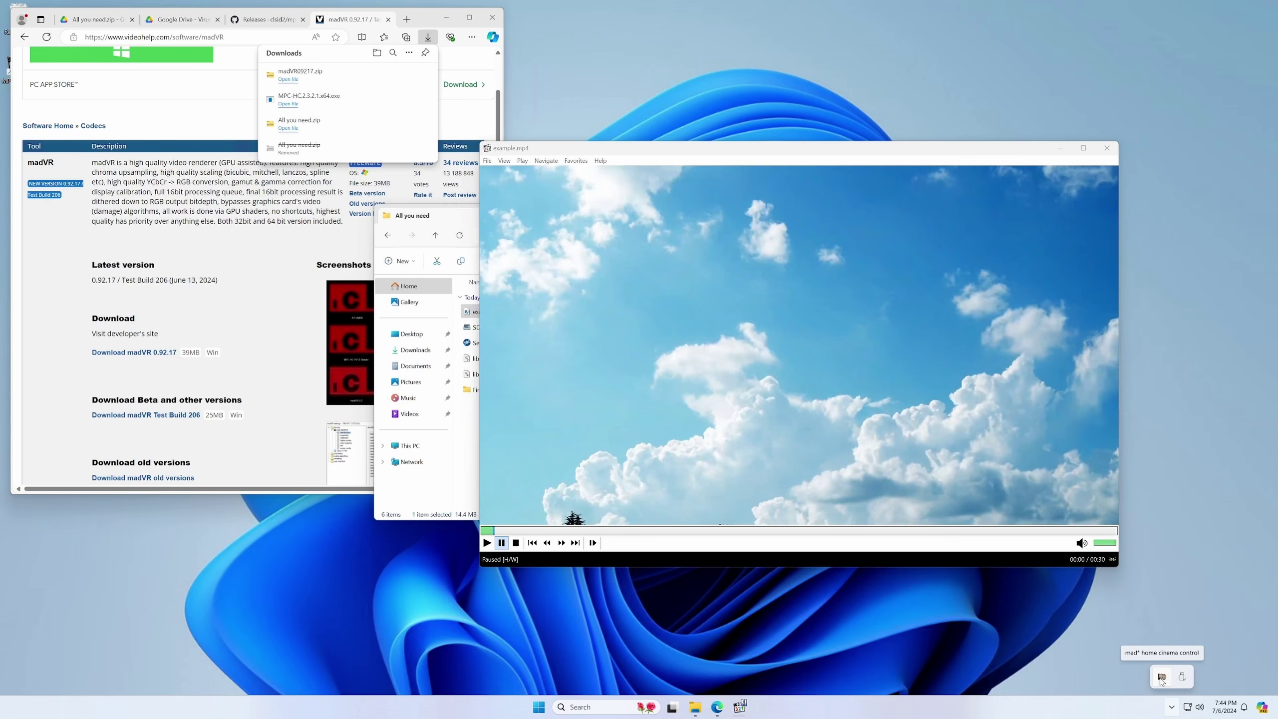
pyautogui.rightClick(1160, 678)
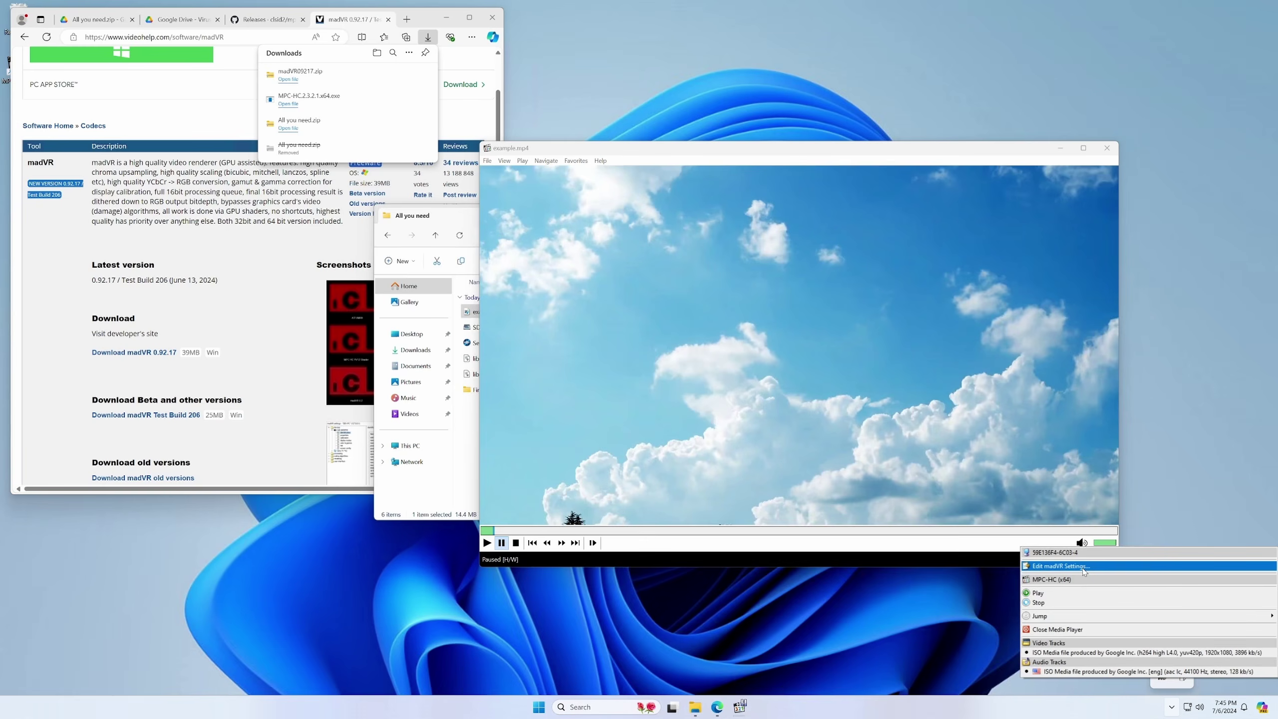
pyautogui.click(1081, 566)
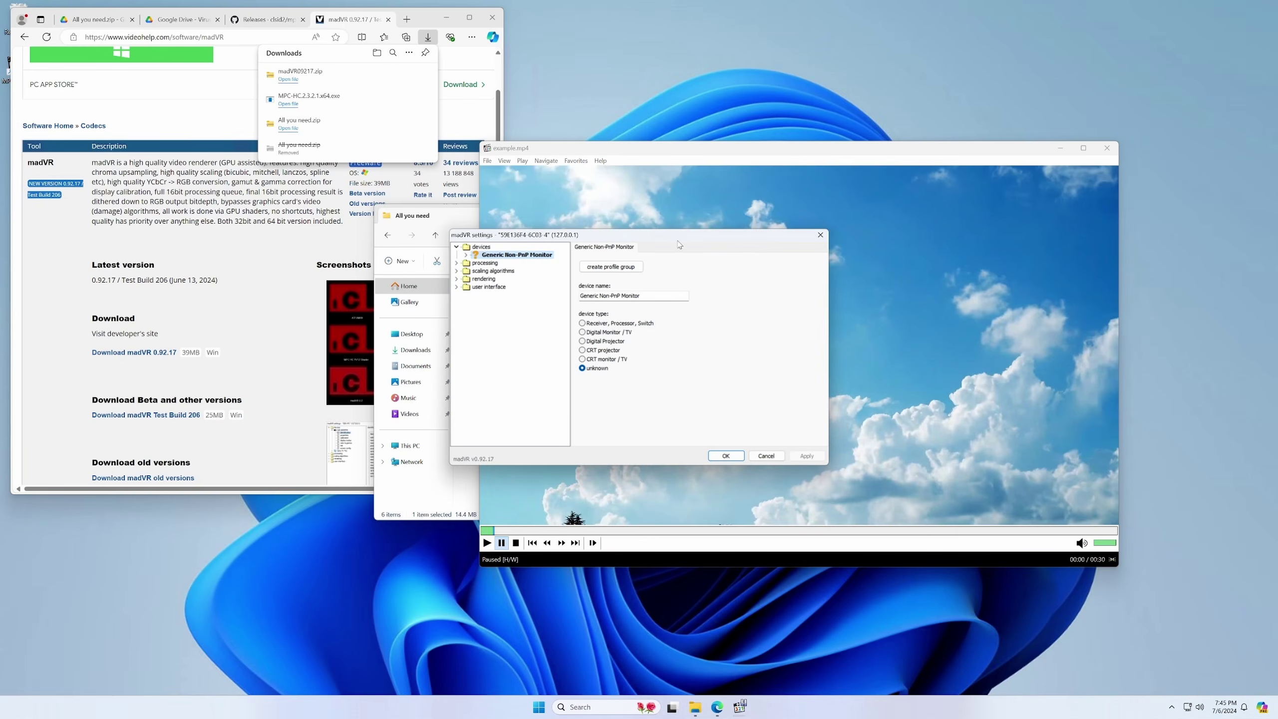
pyautogui.moveTo(679, 243); pyautogui.dragTo(902, 275)
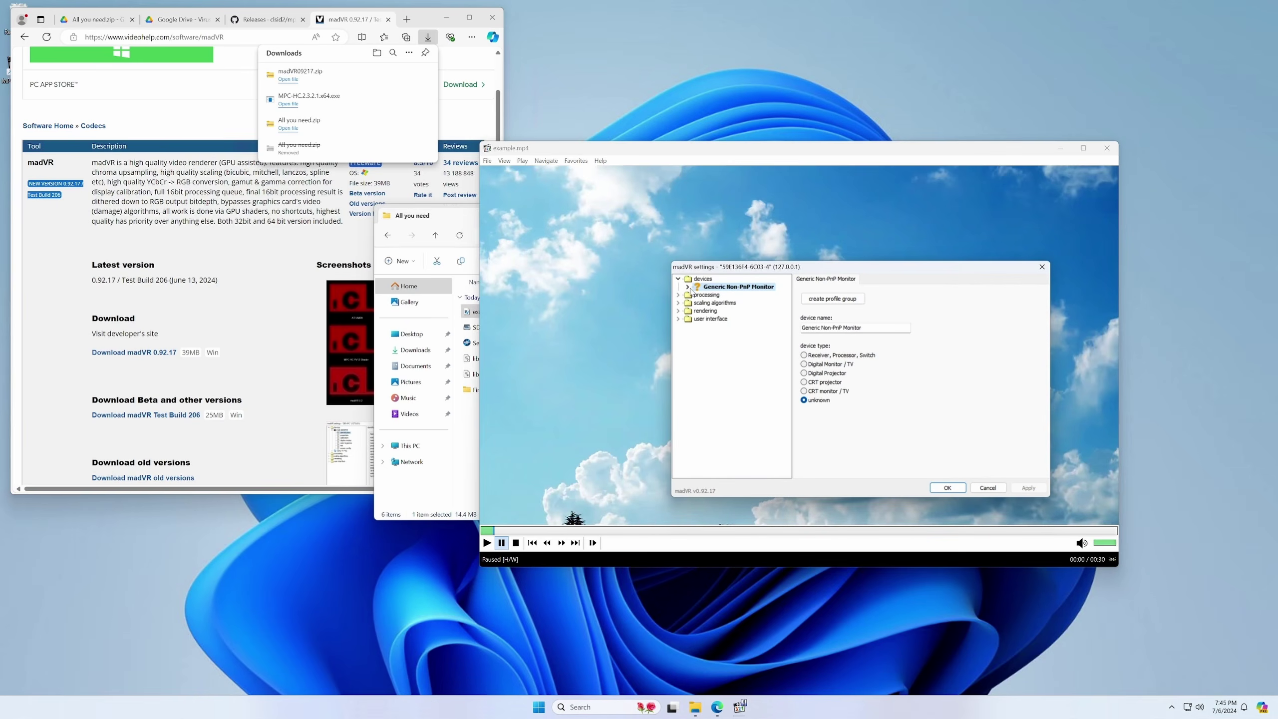
# - Set the Generic Non-PnP Monitor's hdr option to passthrough HDR to display and apply it
pyautogui.click(688, 287)
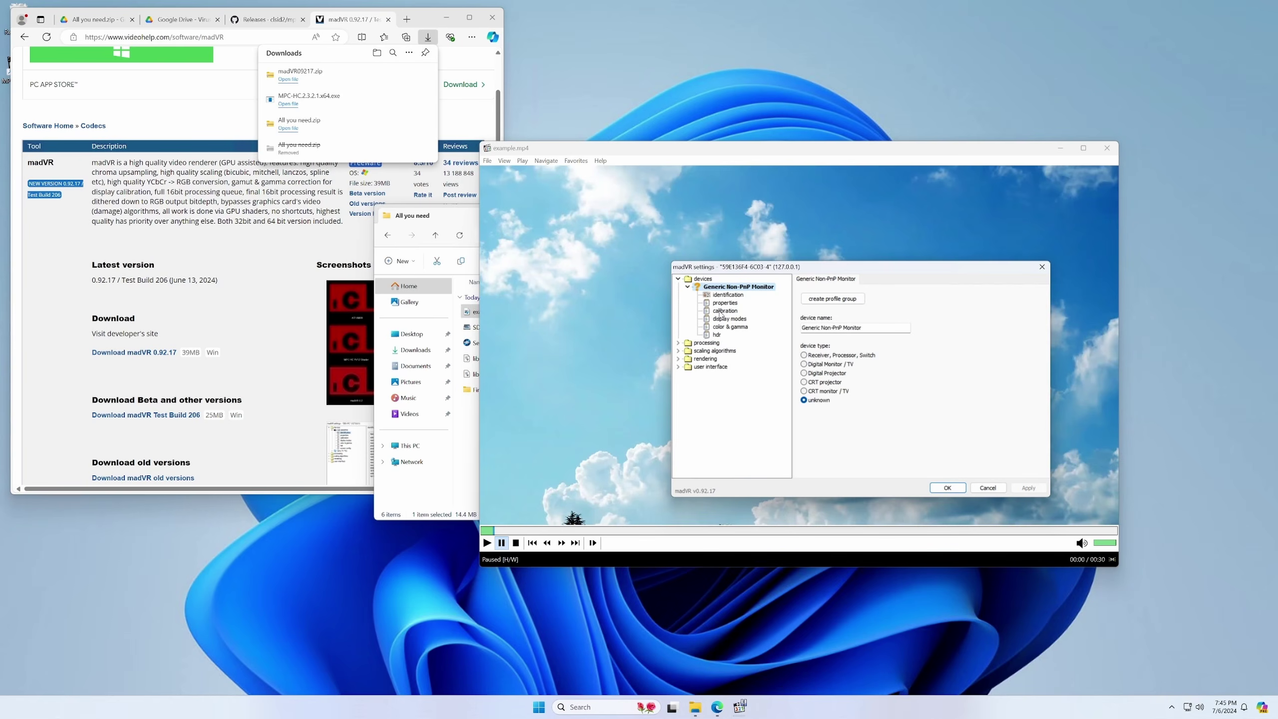
pyautogui.click(716, 335)
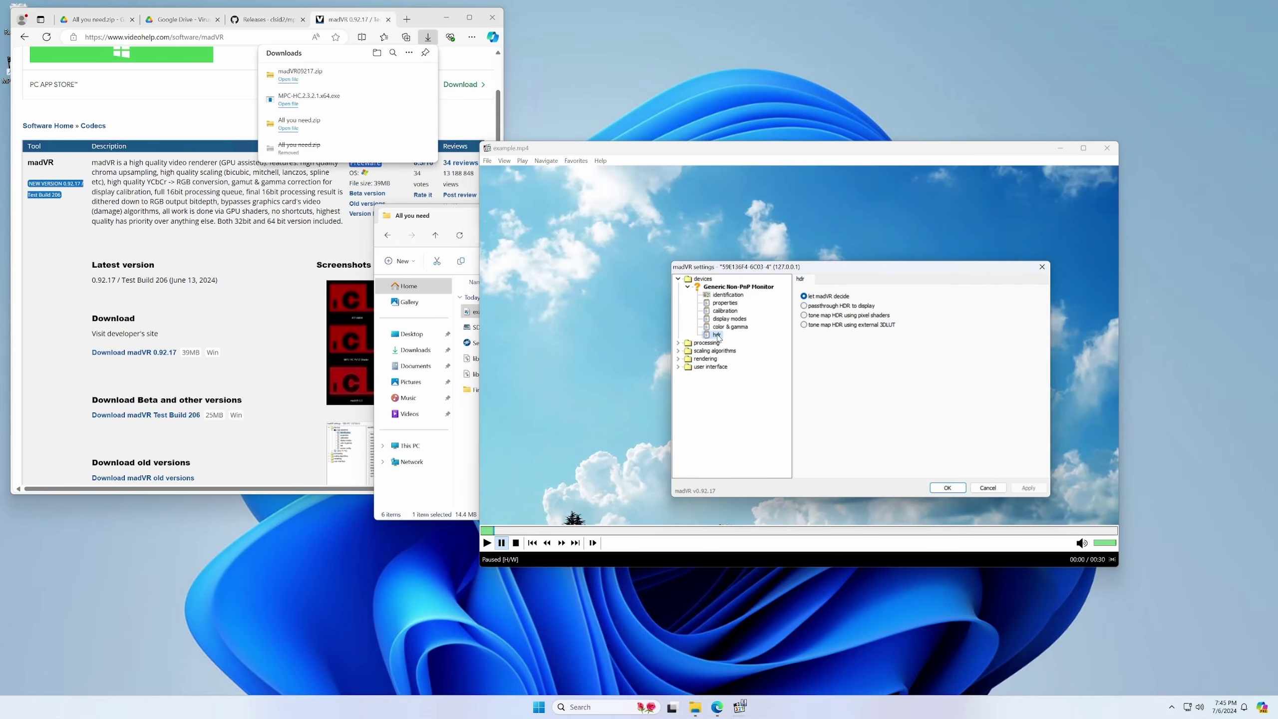
pyautogui.click(837, 308)
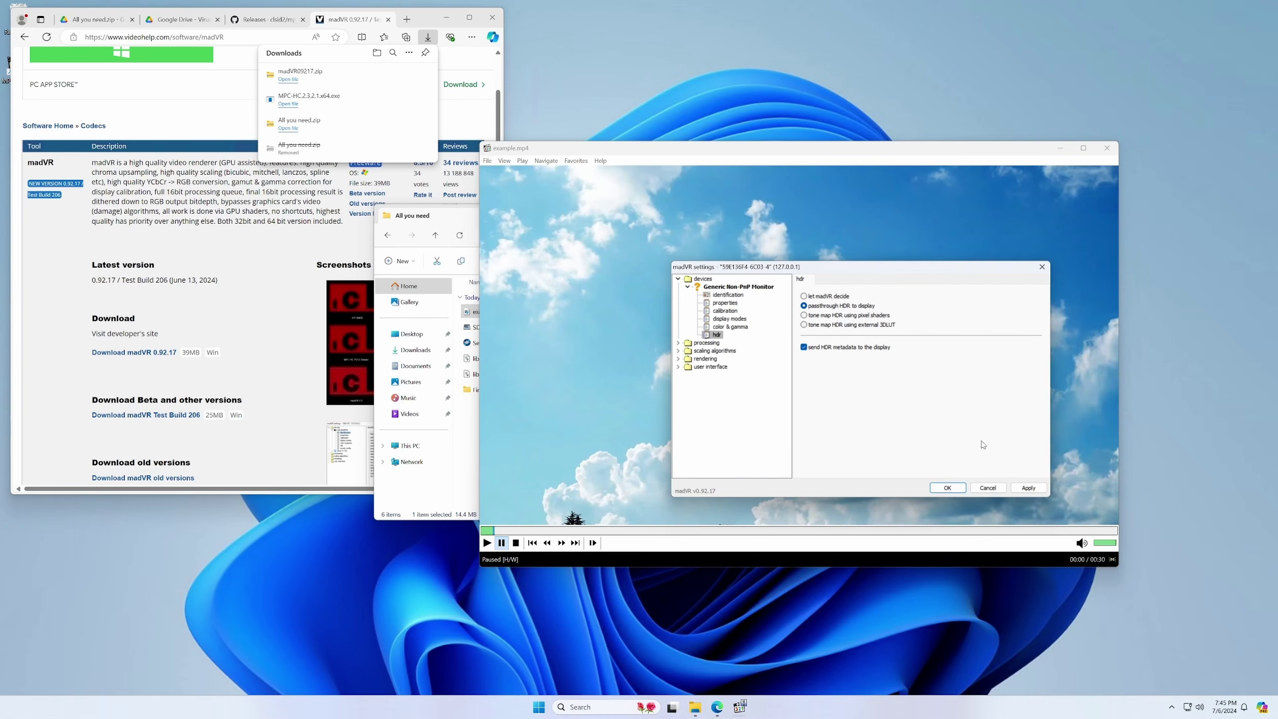
pyautogui.click(1014, 488)
# - Try tone mapping HDR using pixel shaders with video output in HDR format, and return to passthrough HDR to display
pyautogui.click(846, 315)
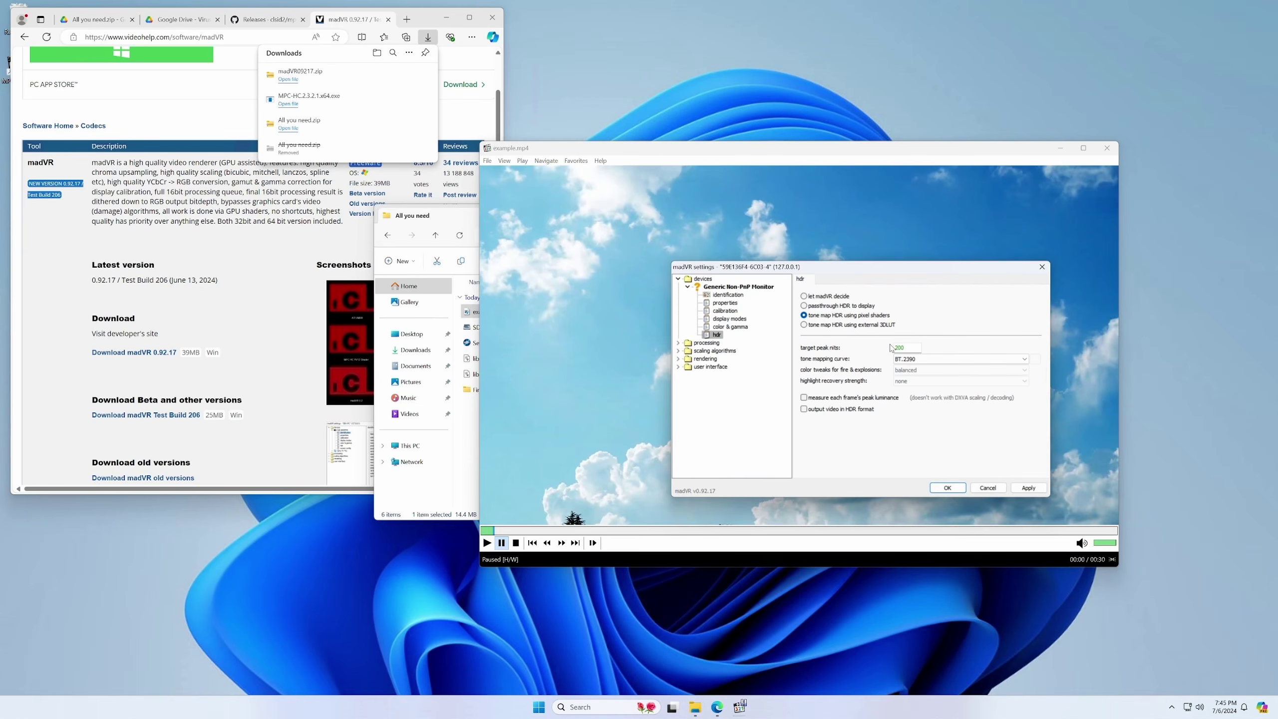
pyautogui.click(850, 412)
pyautogui.click(827, 305)
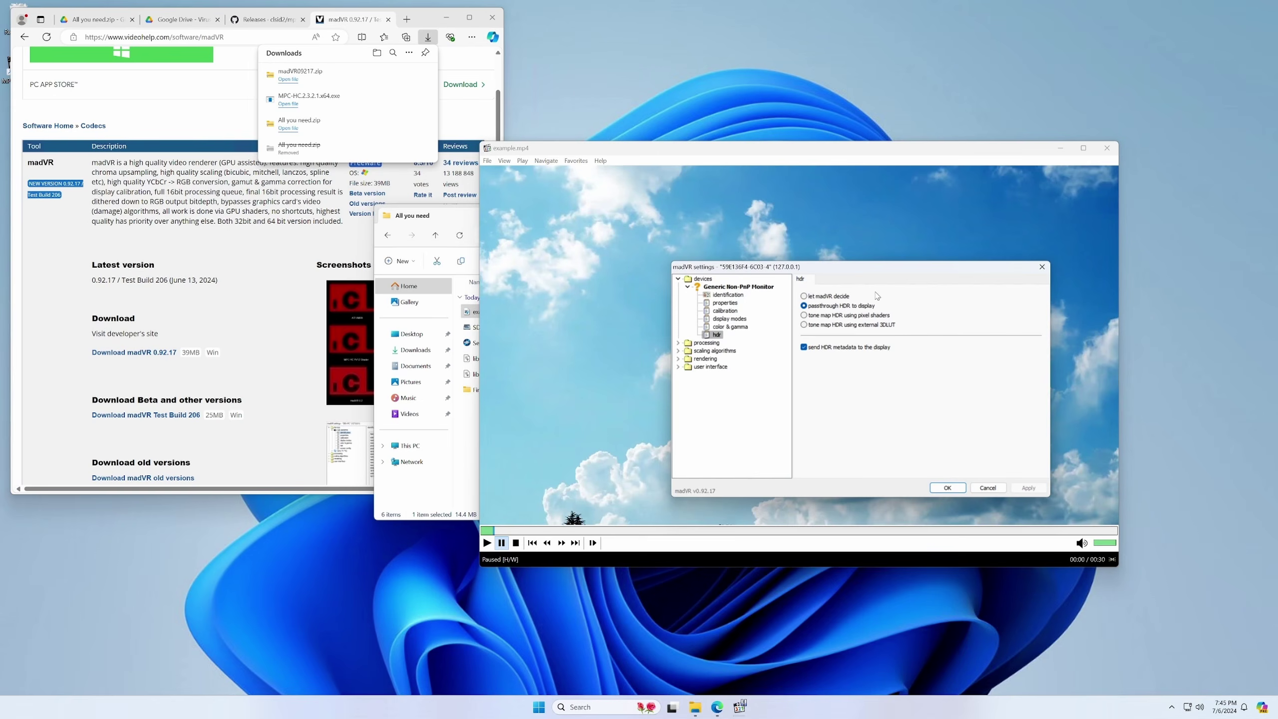
# - In the monitor's properties, keep RGB output levels at PC levels (0-255), set native display bitdepth to 10 bit (or higher), and apply
pyautogui.click(728, 302)
pyautogui.click(834, 337)
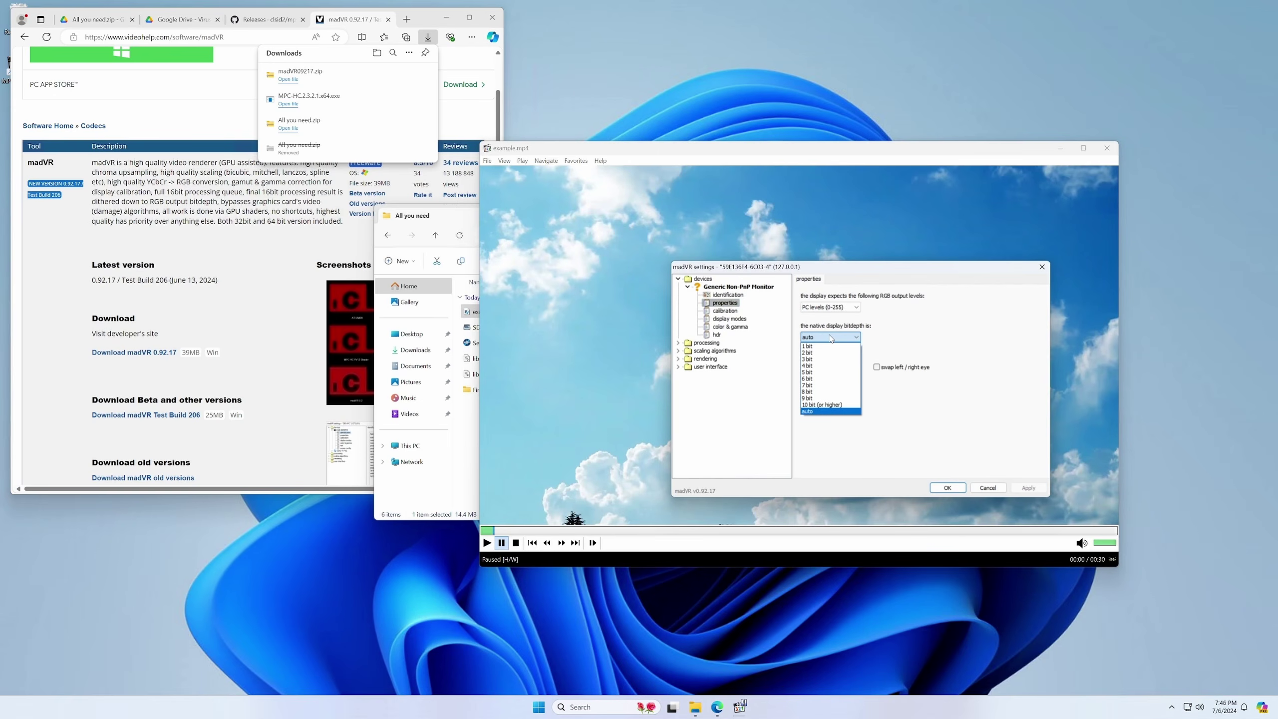
pyautogui.click(837, 316)
pyautogui.click(835, 307)
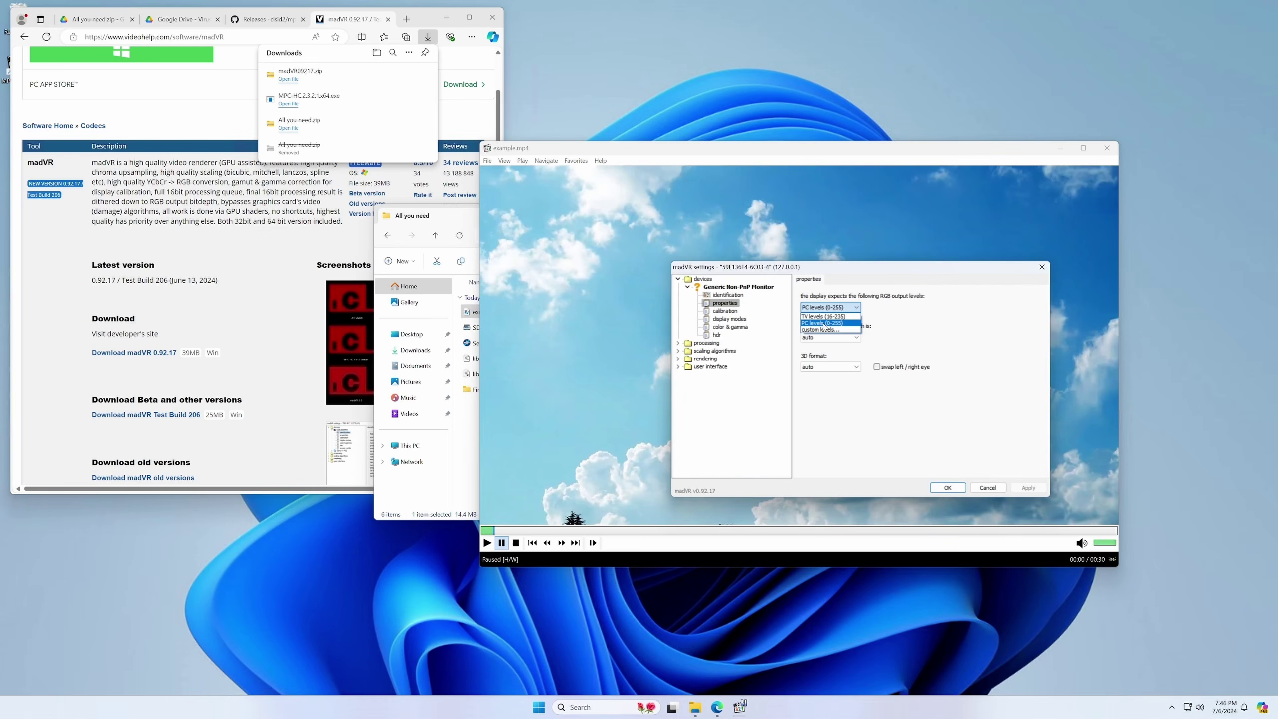
pyautogui.click(822, 322)
pyautogui.click(829, 337)
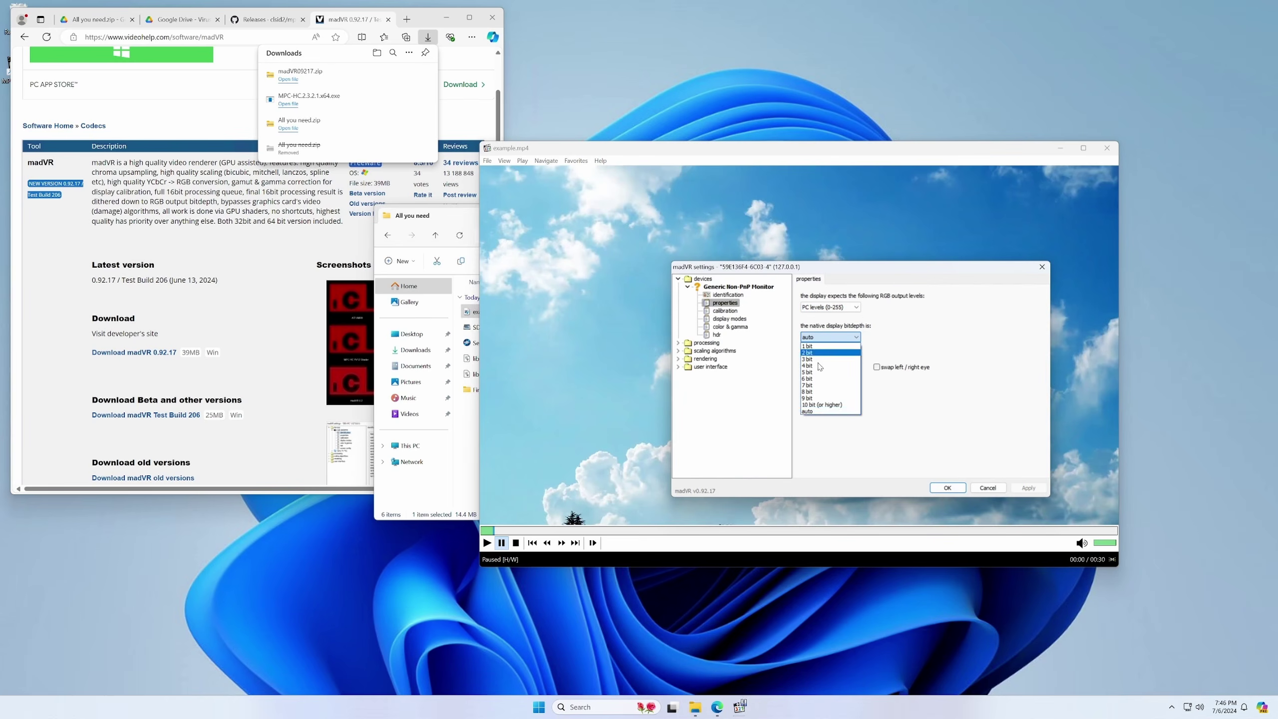
pyautogui.click(827, 406)
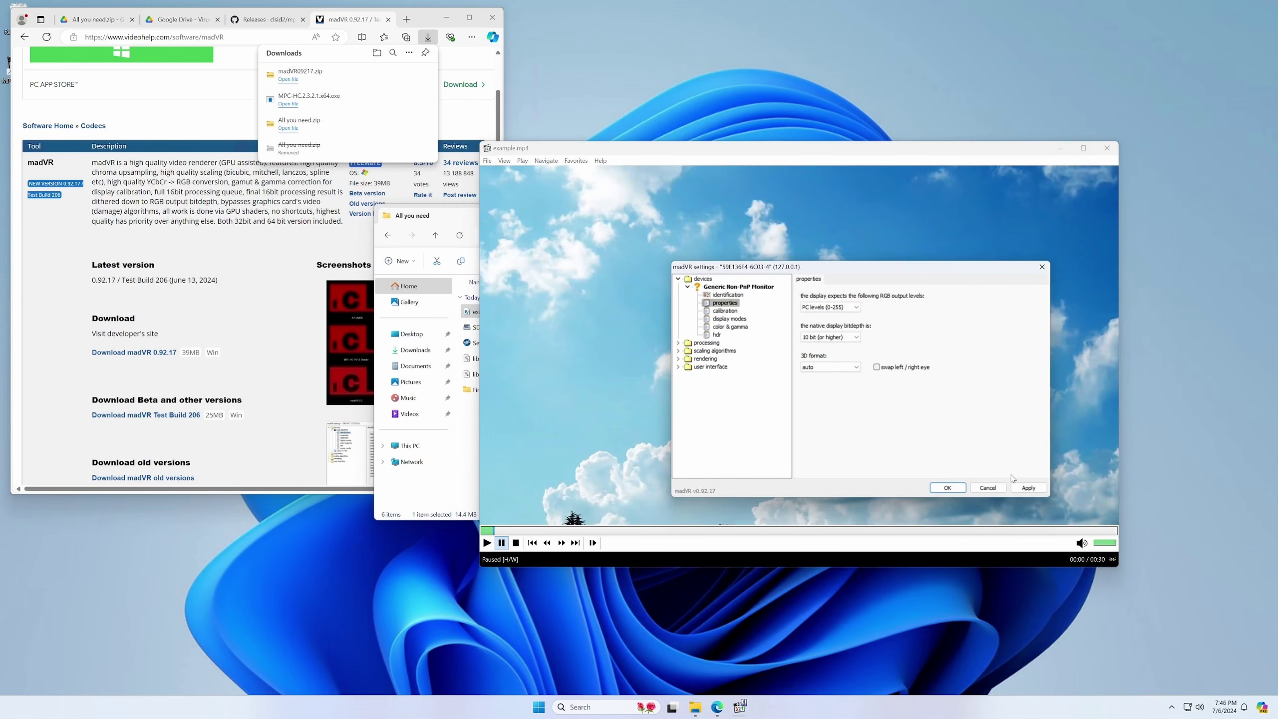
pyautogui.click(1026, 487)
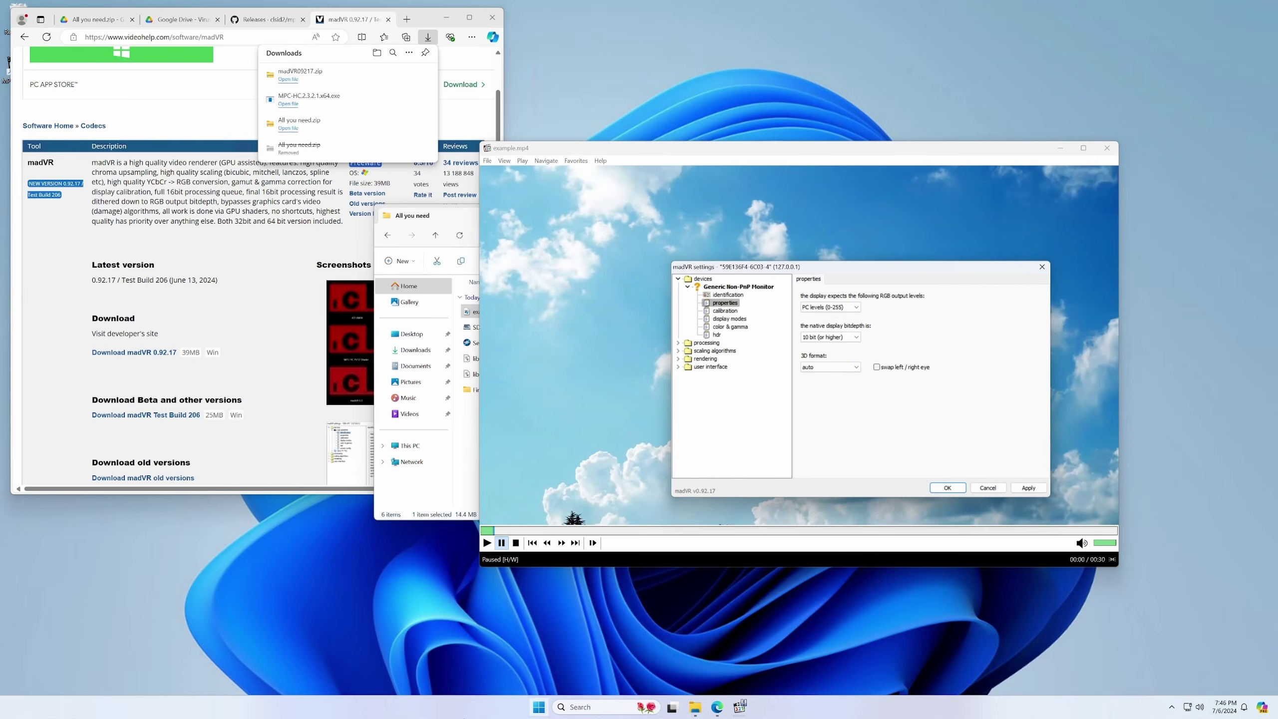
# - Find the Windows display settings and open the Advanced display information to check the monitor
pyautogui.click(579, 706)
pyautogui.write('display')
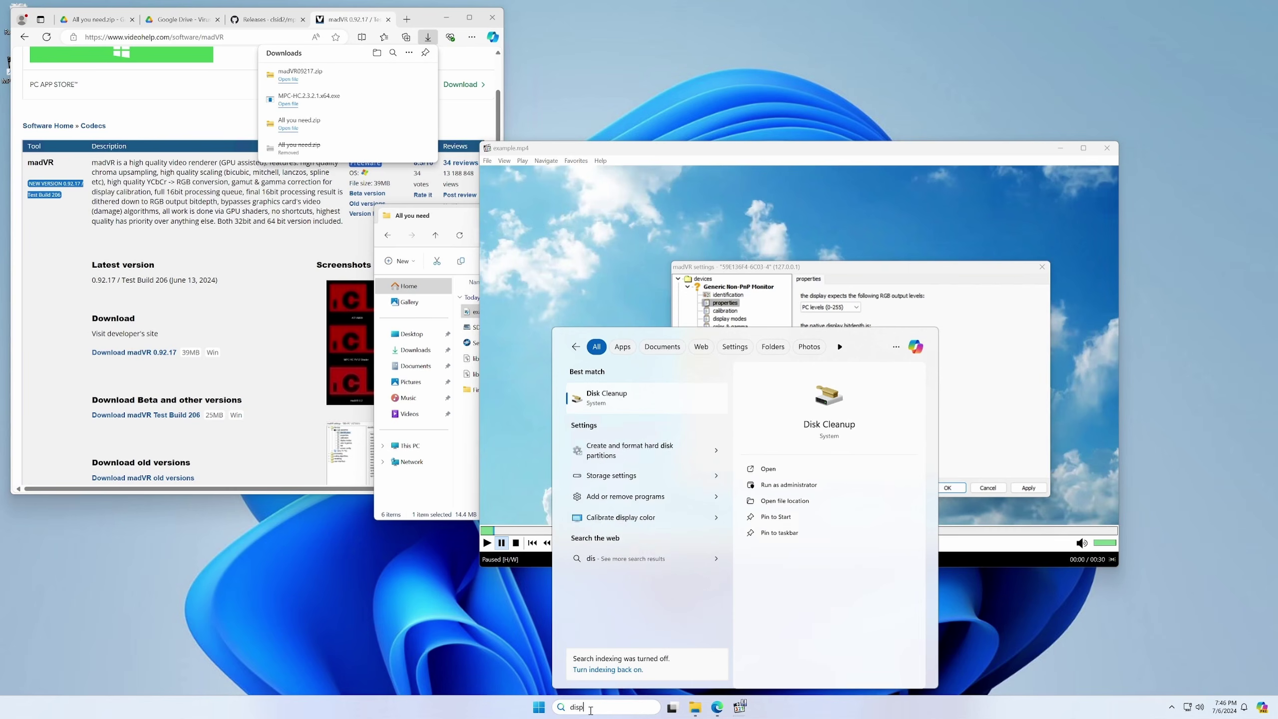
pyautogui.write(' settings')
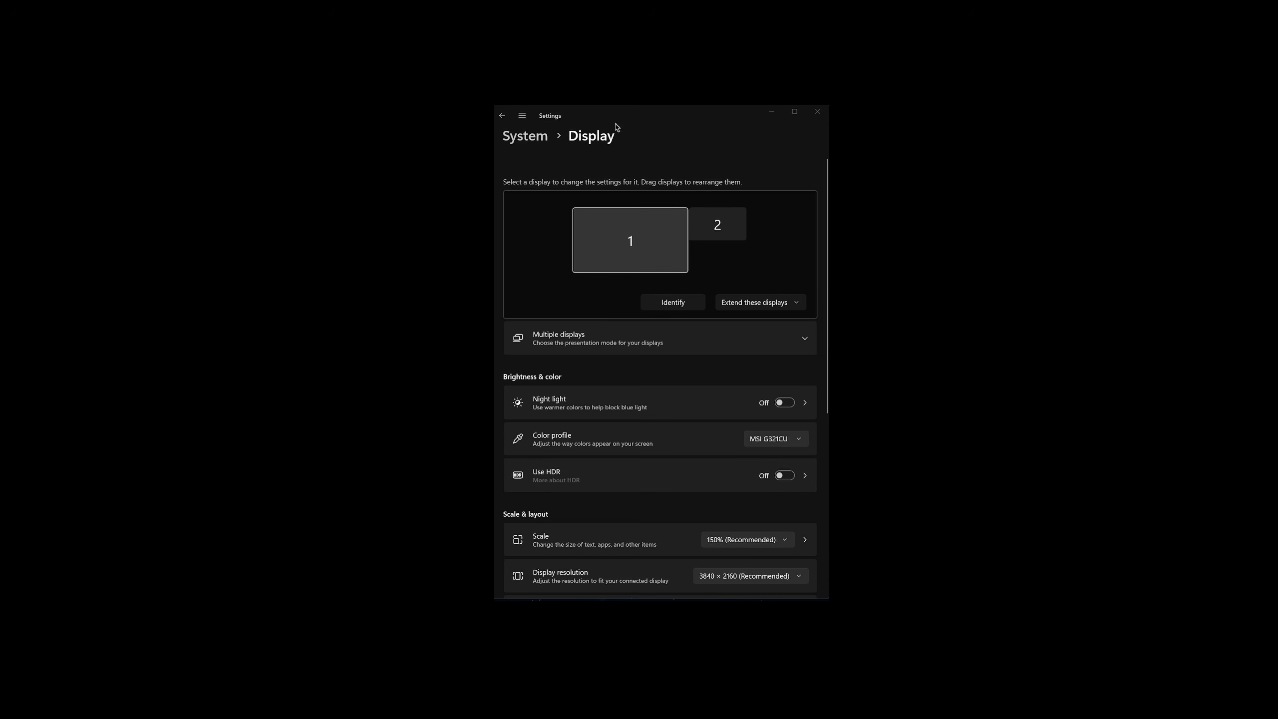
pyautogui.scroll(-5, 609, 472)
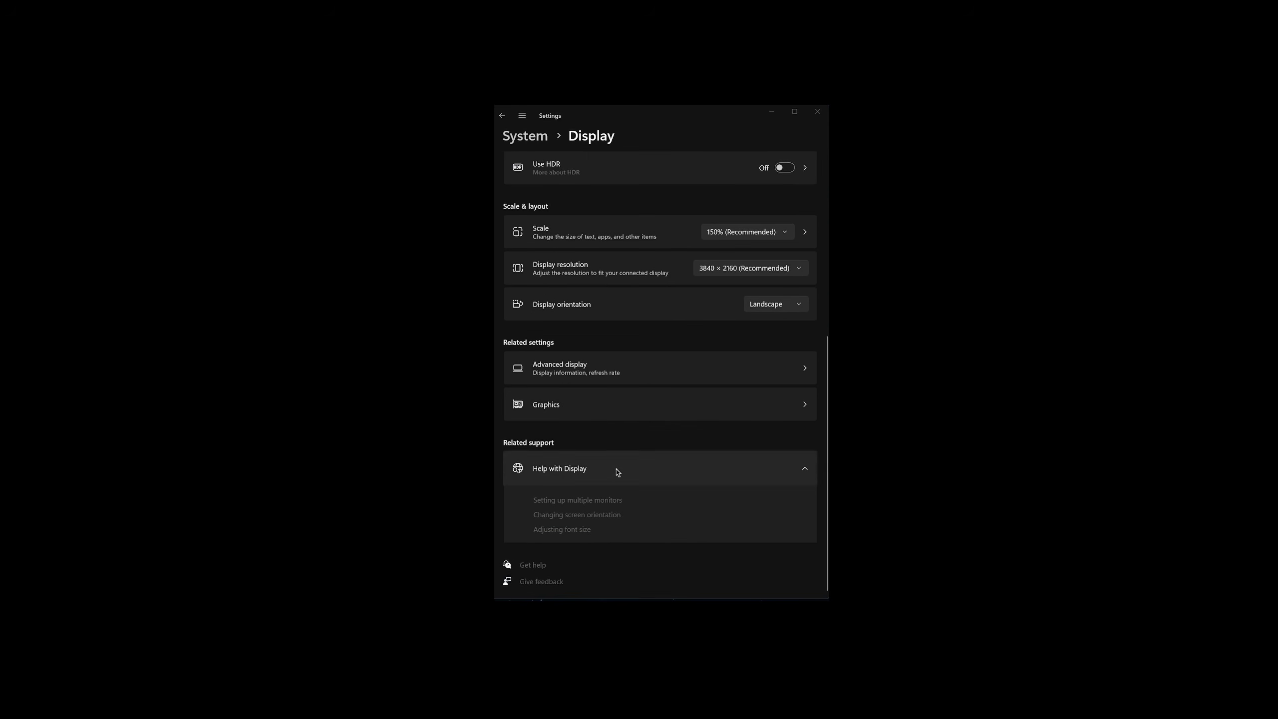
pyautogui.click(557, 377)
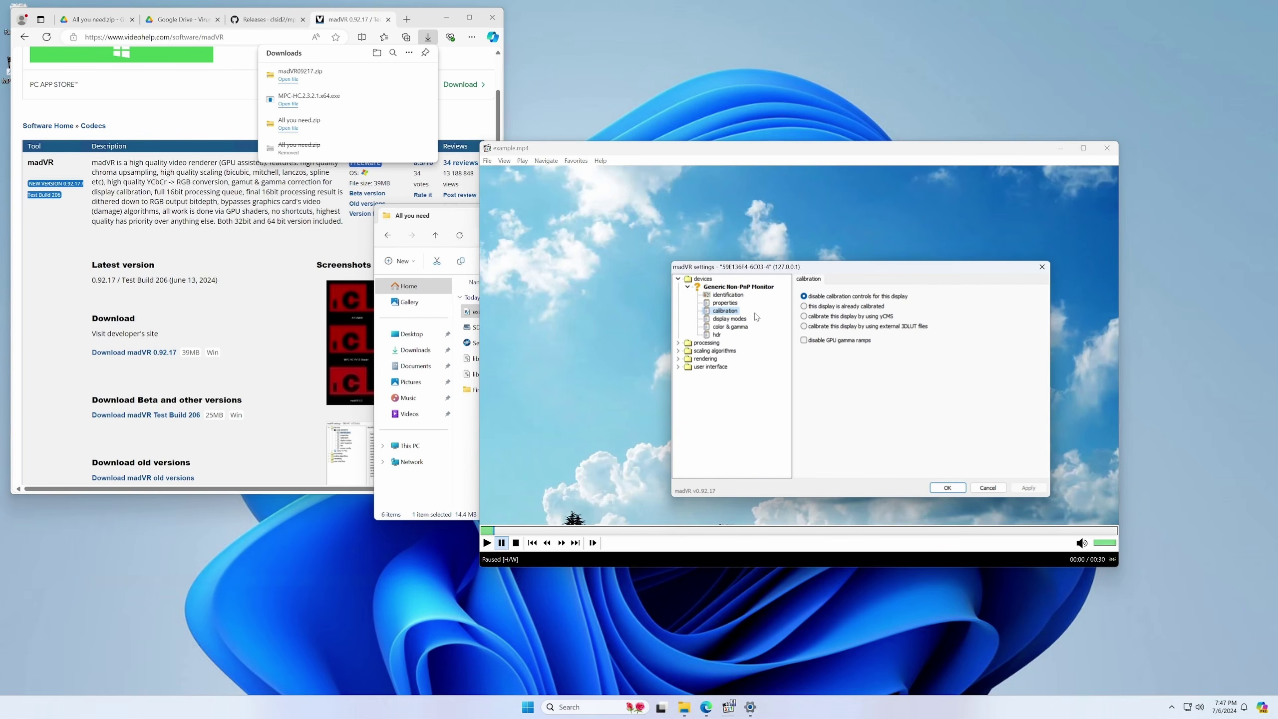
# - In the monitor's display modes, enable the Direct3D hack that makes 24.000Hz and 60.000Hz work, and apply
pyautogui.click(729, 318)
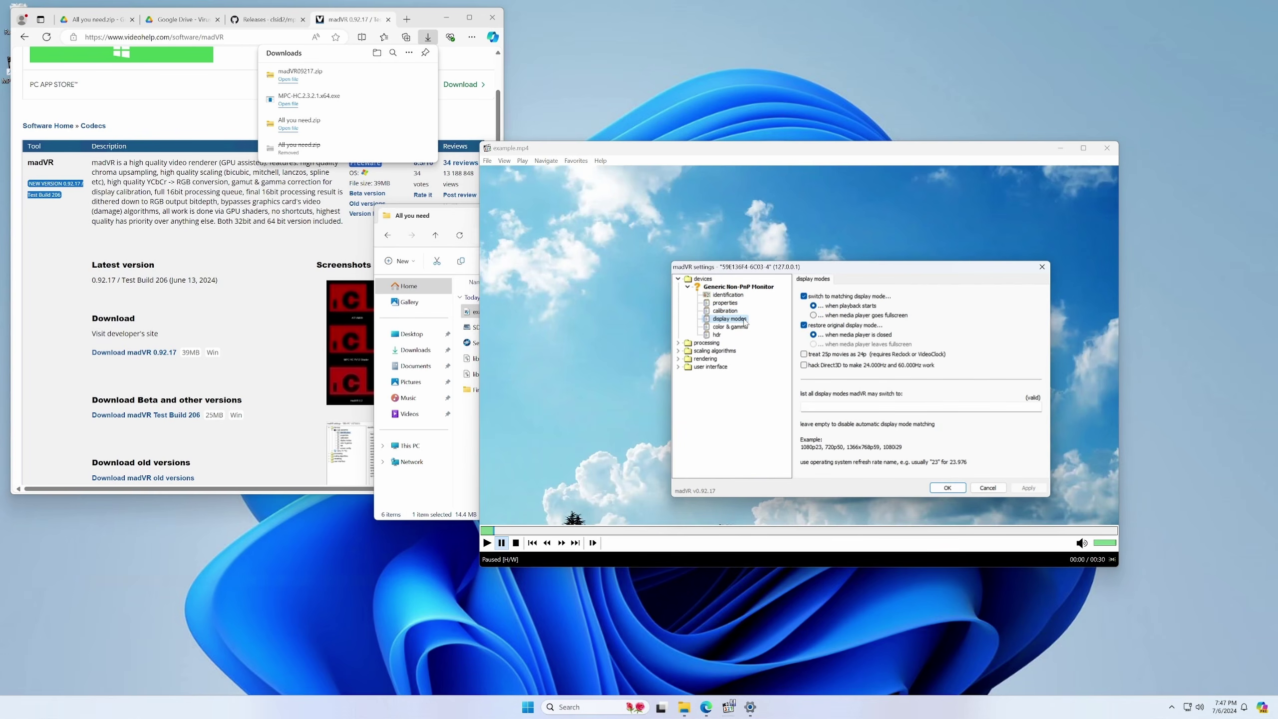
pyautogui.click(804, 364)
pyautogui.click(1015, 487)
# - In the monitor's color & gamma settings, set brightness to 15, raise the contrast, and apply
pyautogui.click(729, 326)
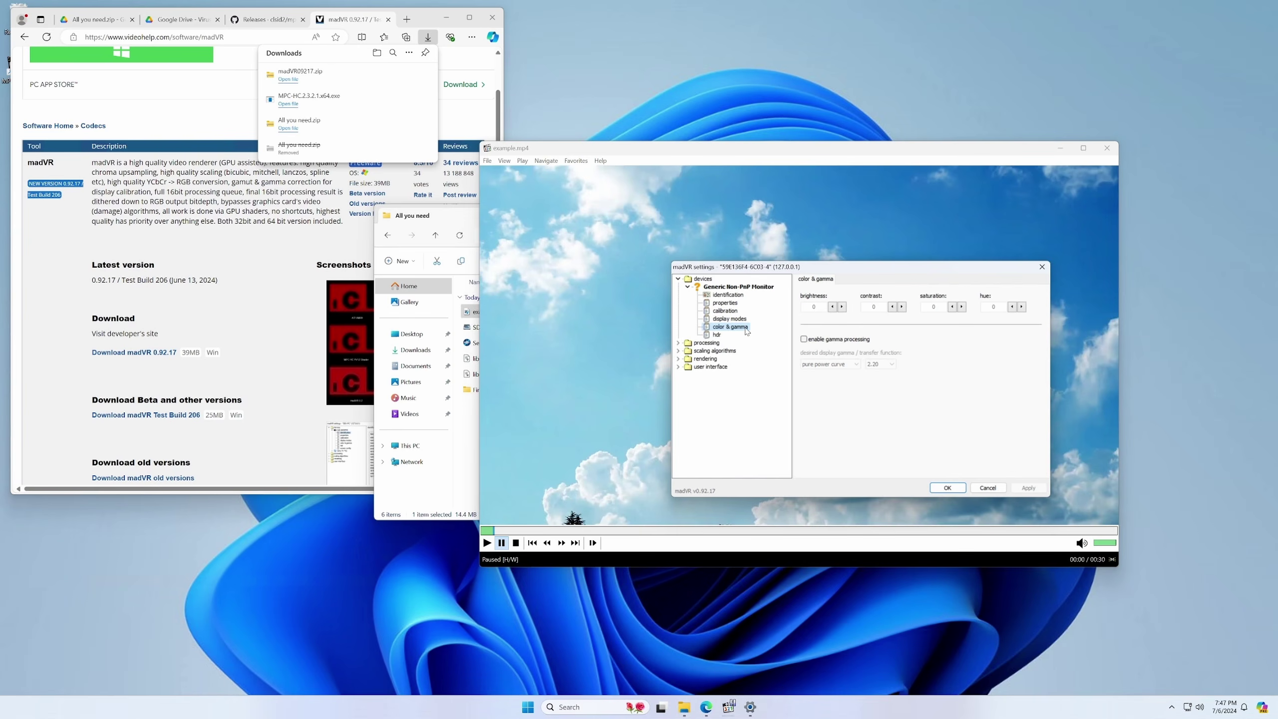
pyautogui.click(842, 307)
pyautogui.click(841, 307)
pyautogui.click(841, 307)
pyautogui.click(842, 306)
pyautogui.click(842, 306)
pyautogui.click(841, 306)
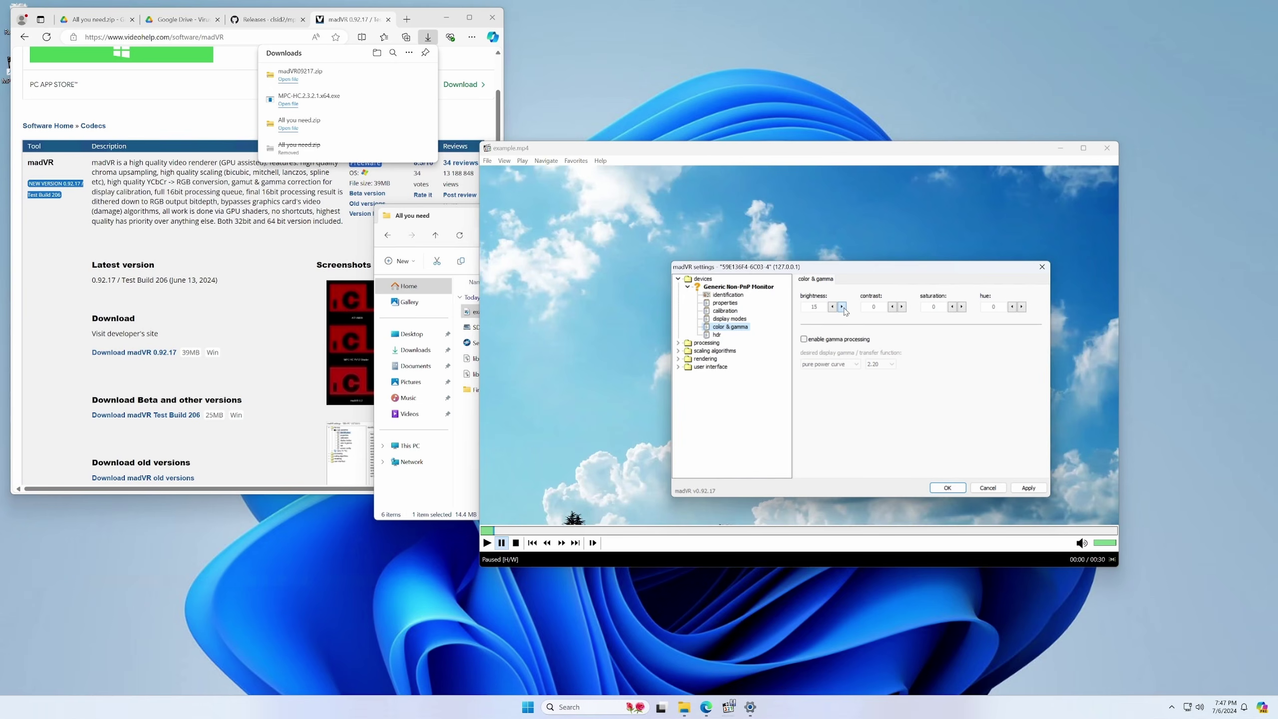
pyautogui.click(902, 307)
pyautogui.click(1028, 488)
# - Turn off every enabled trade quality for performance option under rendering, apply, and close the madVR settings
pyautogui.click(678, 366)
pyautogui.click(678, 359)
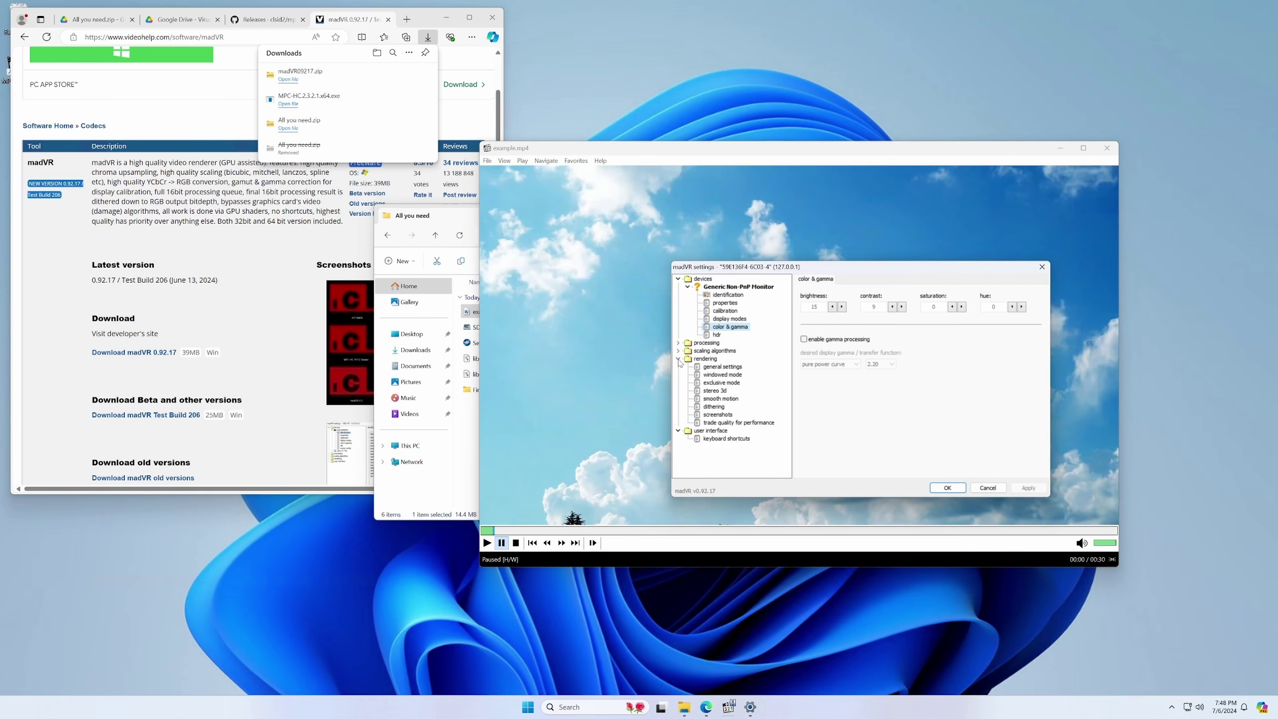
pyautogui.click(733, 424)
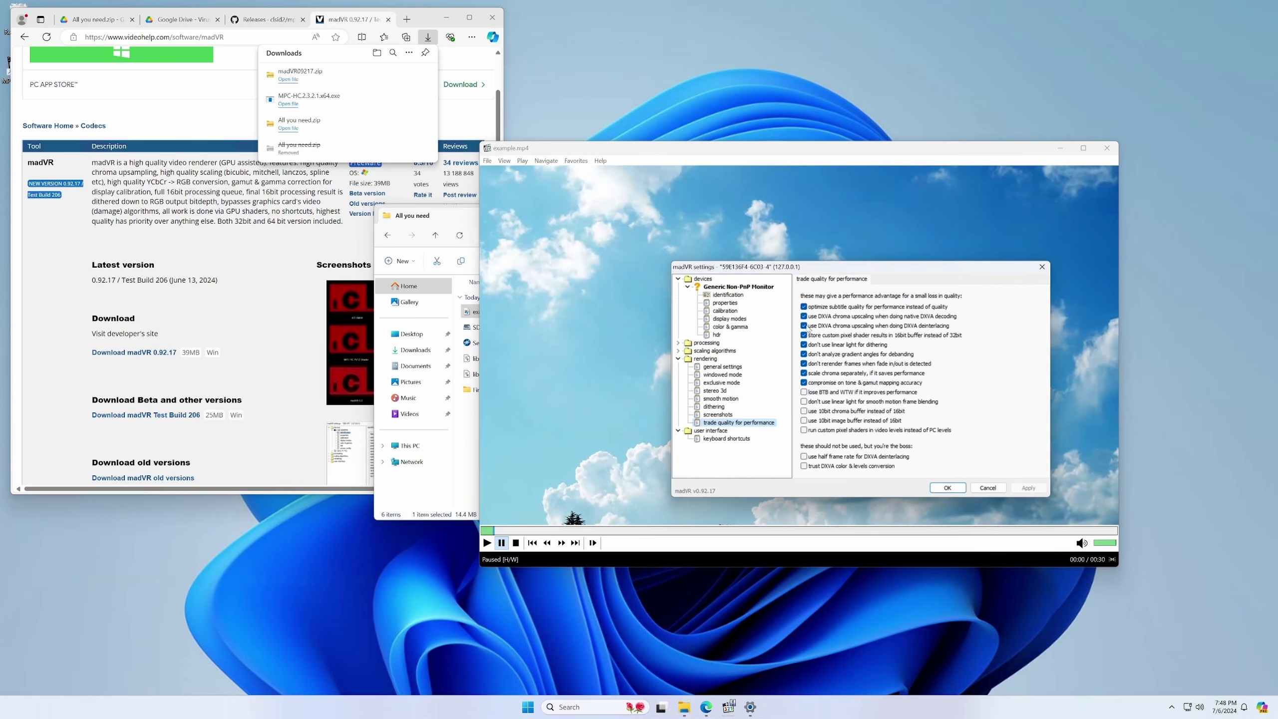
pyautogui.click(803, 307)
pyautogui.click(804, 315)
pyautogui.click(803, 326)
pyautogui.click(803, 334)
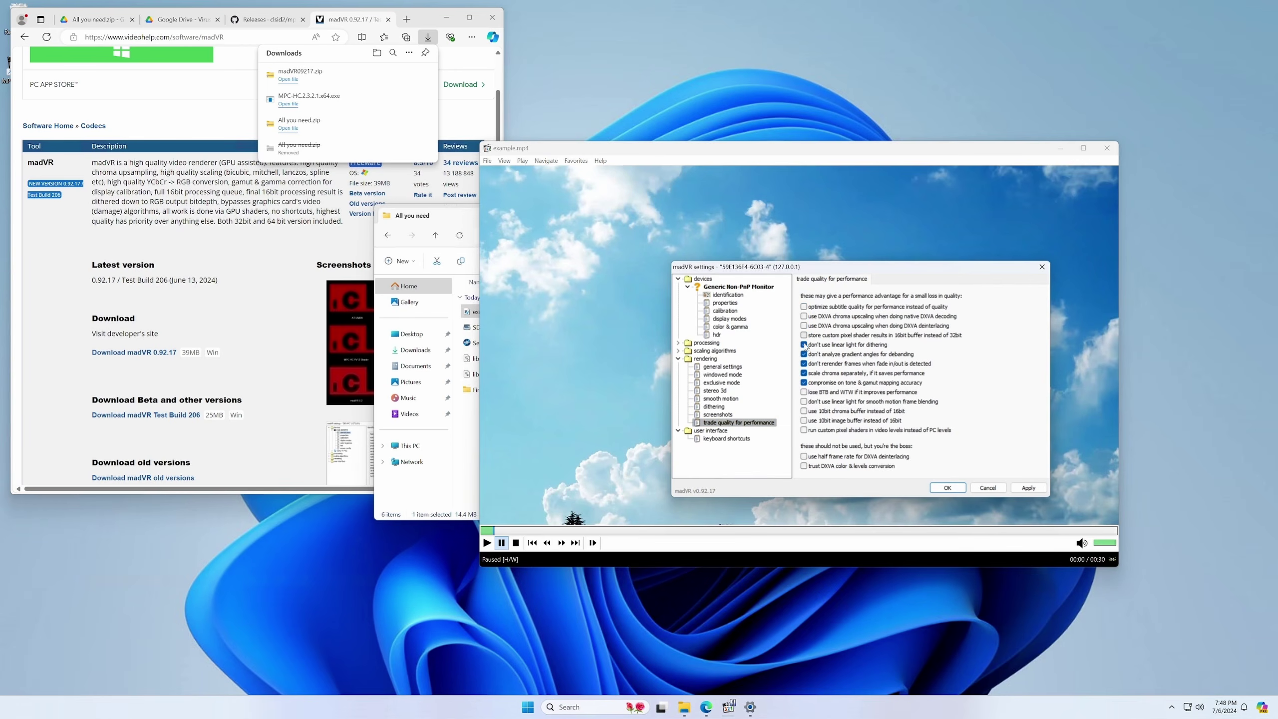
pyautogui.click(803, 345)
pyautogui.click(804, 355)
pyautogui.click(803, 363)
pyautogui.click(803, 373)
pyautogui.click(803, 382)
pyautogui.click(1028, 487)
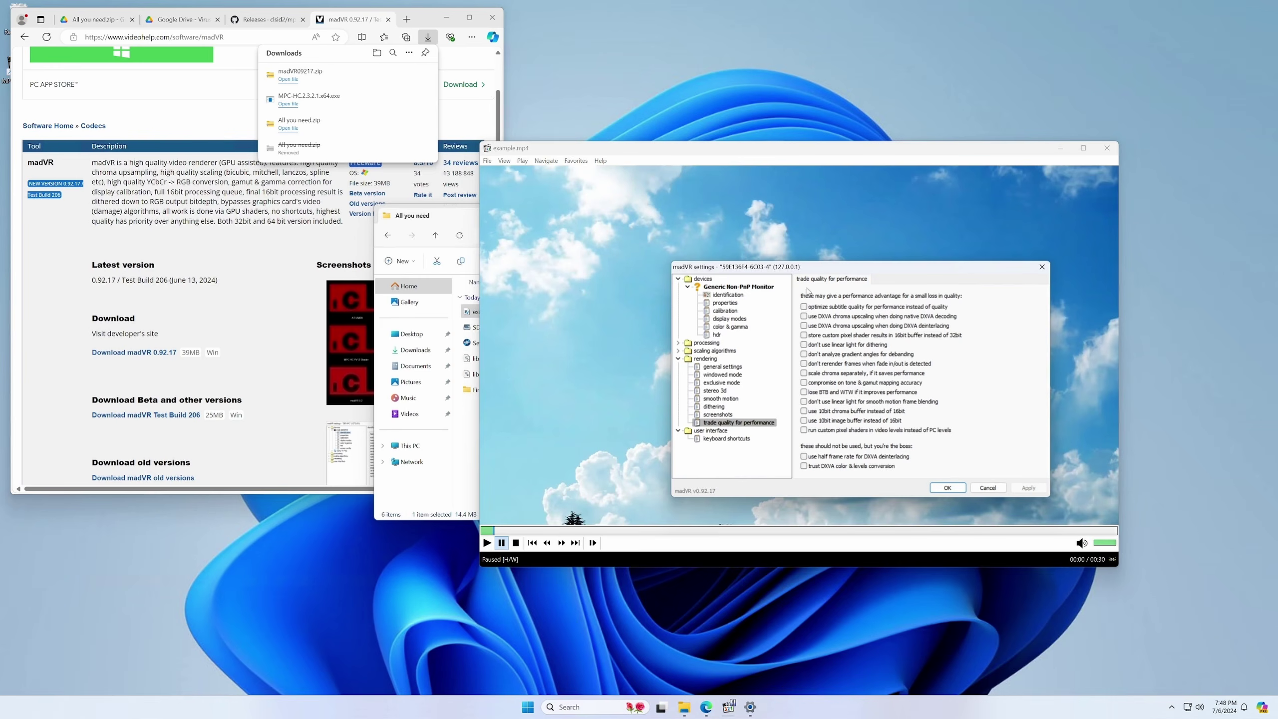
pyautogui.click(946, 488)
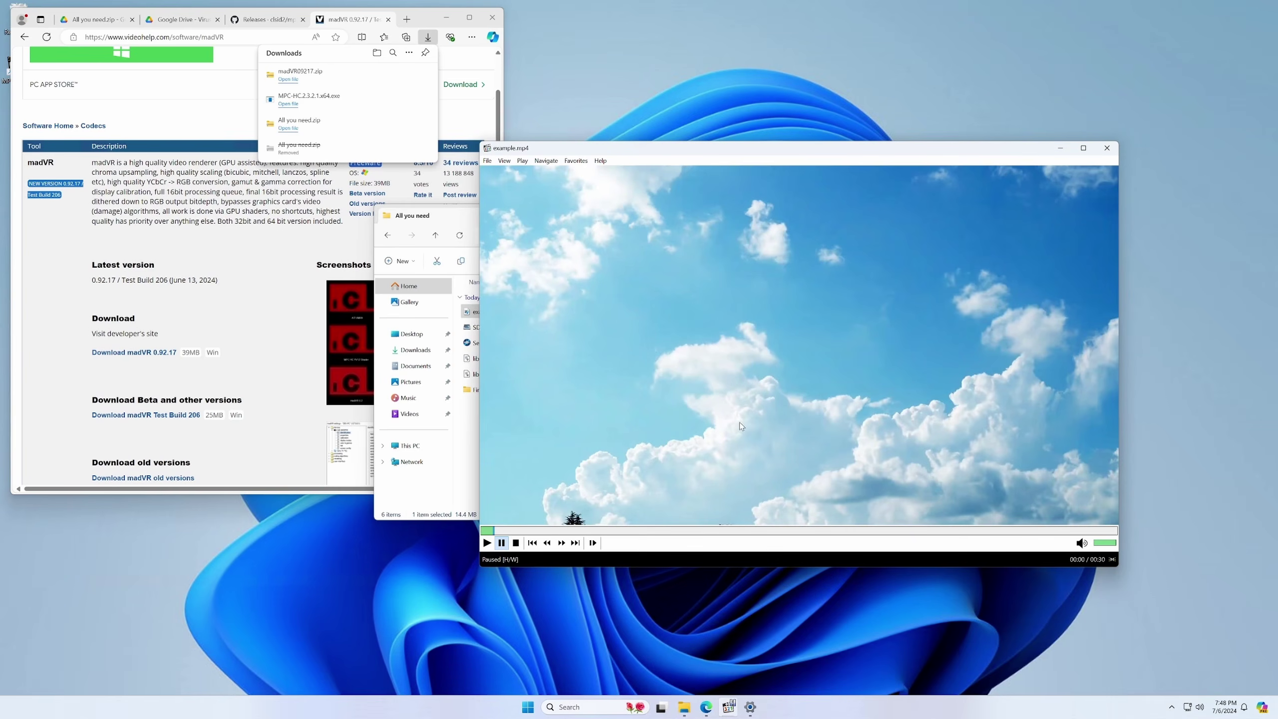
# - Show the madVR statistics overlay on the video, close the player, and return to the All you need folder
pyautogui.hotkey('ctrl', 'j')
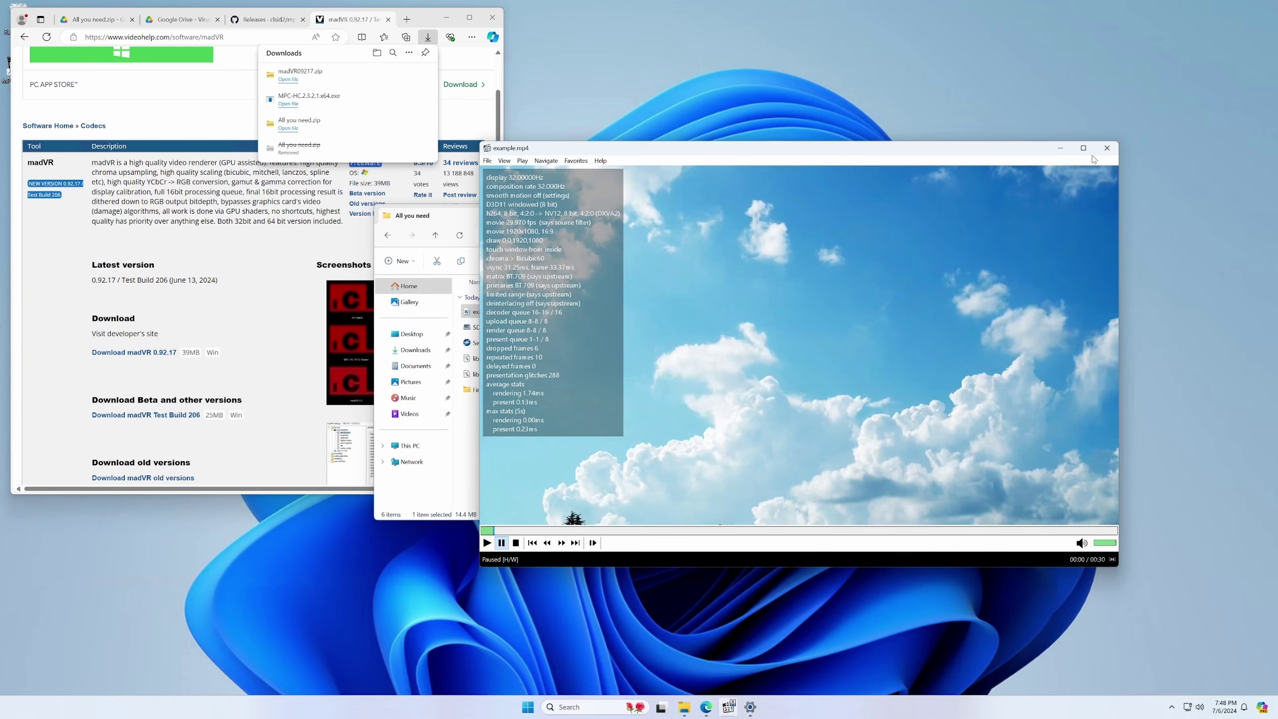
pyautogui.click(1106, 147)
pyautogui.click(534, 418)
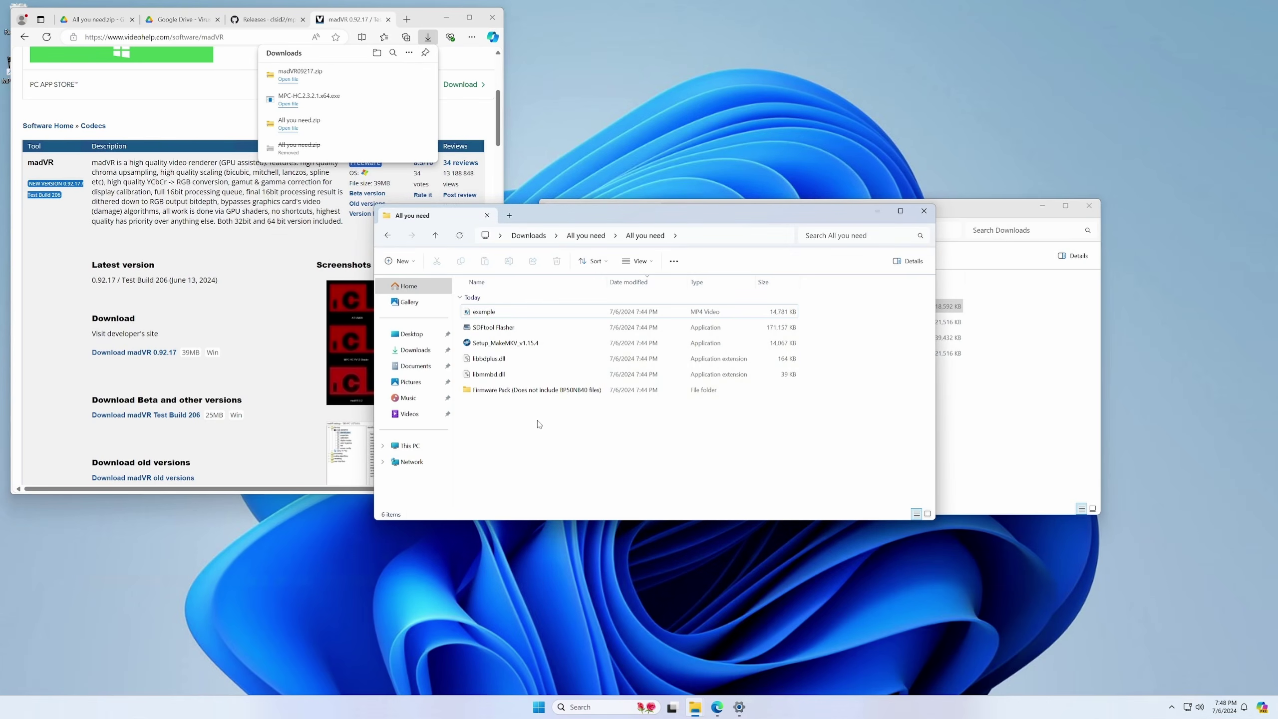
pyautogui.moveTo(788, 371); pyautogui.dragTo(762, 357)
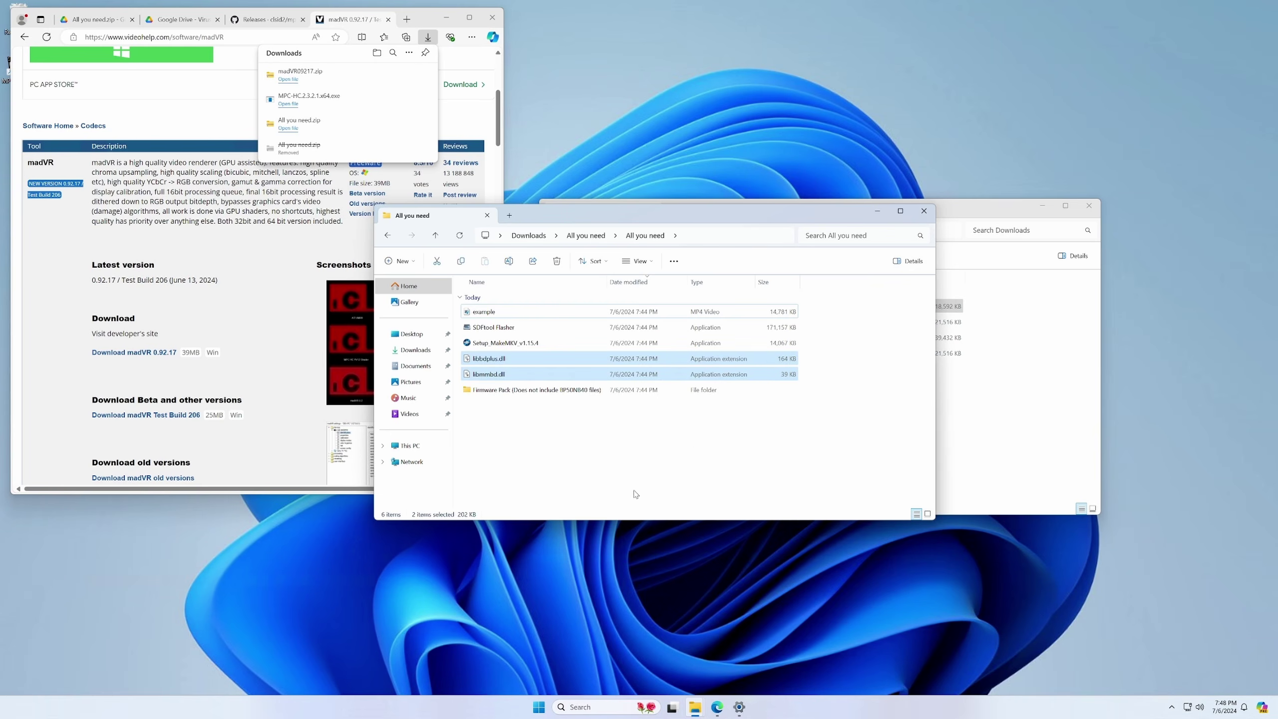
pyautogui.rightClick(627, 380)
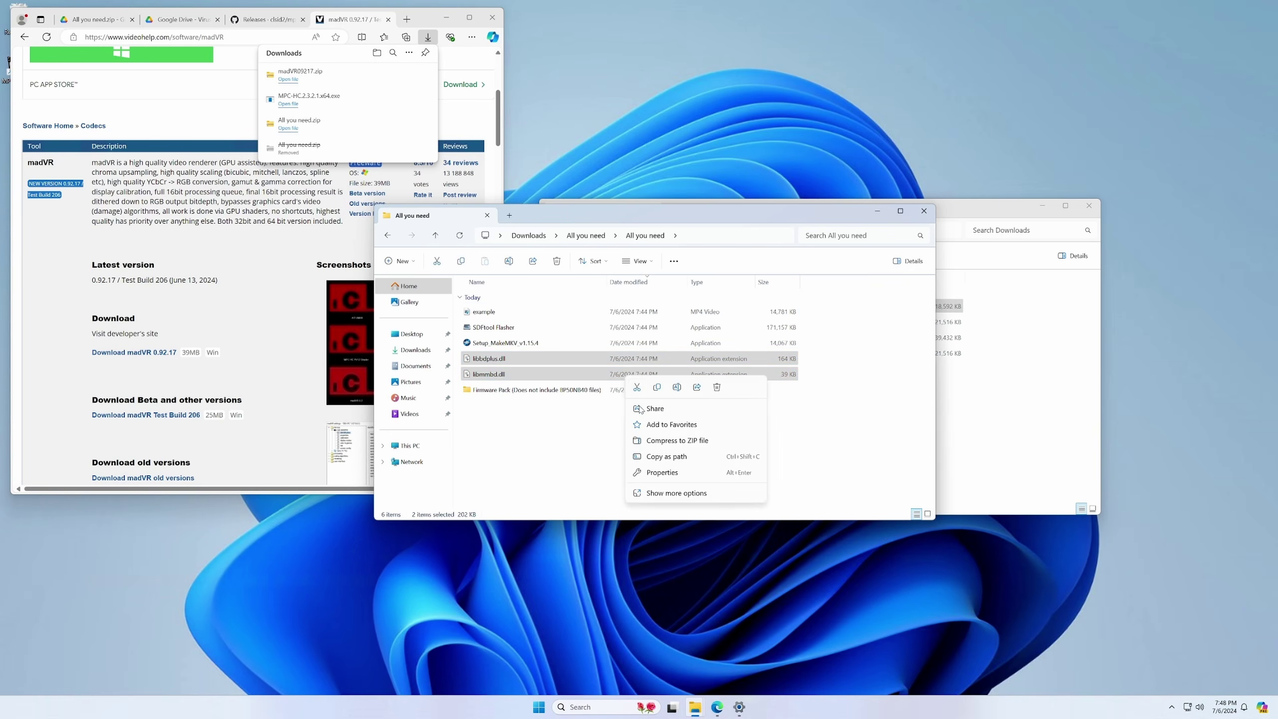
pyautogui.click(512, 430)
# - Search Windows for "mpc" and follow the MPC-HC x64 file location to its Program Files folder, placed beside the All you need folder
pyautogui.click(588, 707)
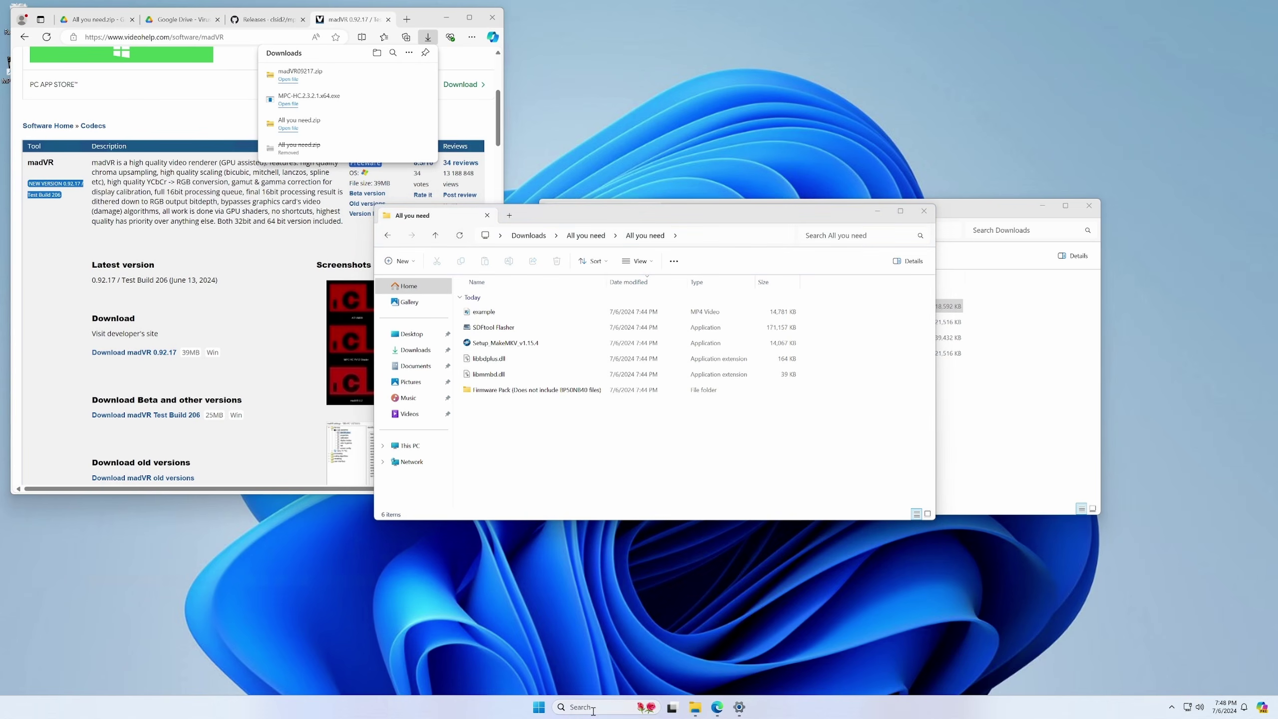
pyautogui.write('mpc')
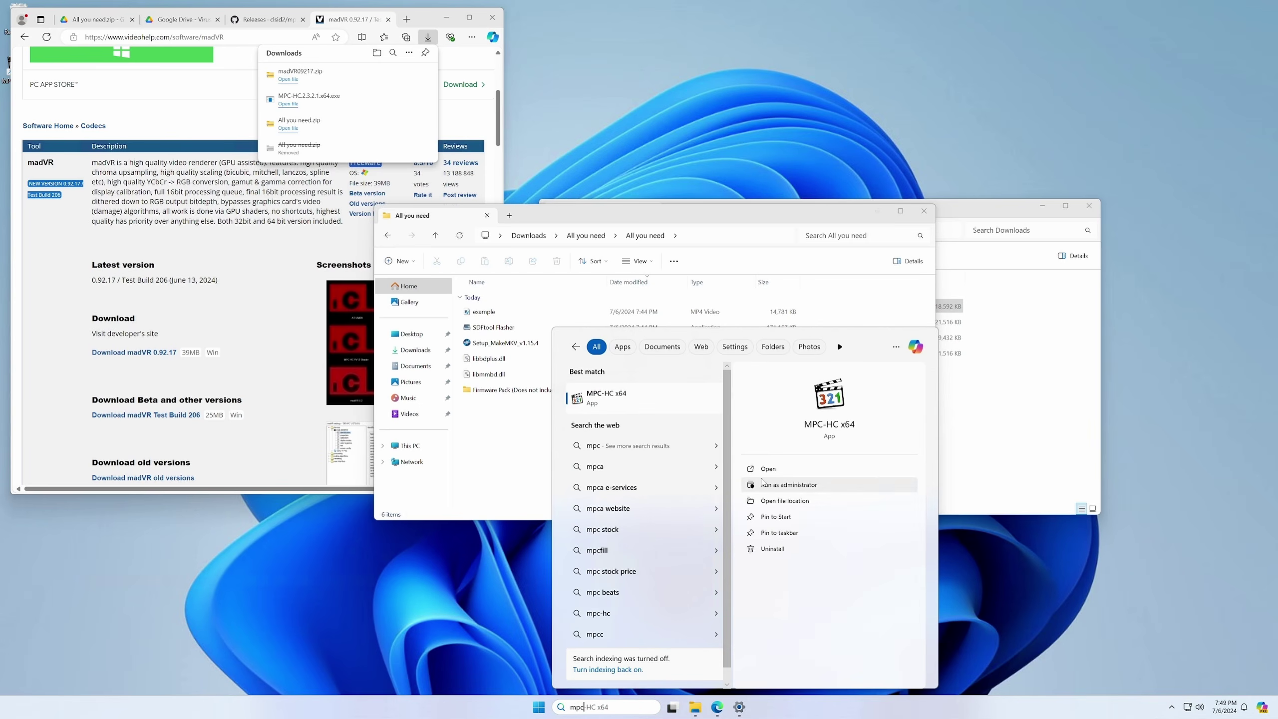
pyautogui.click(784, 500)
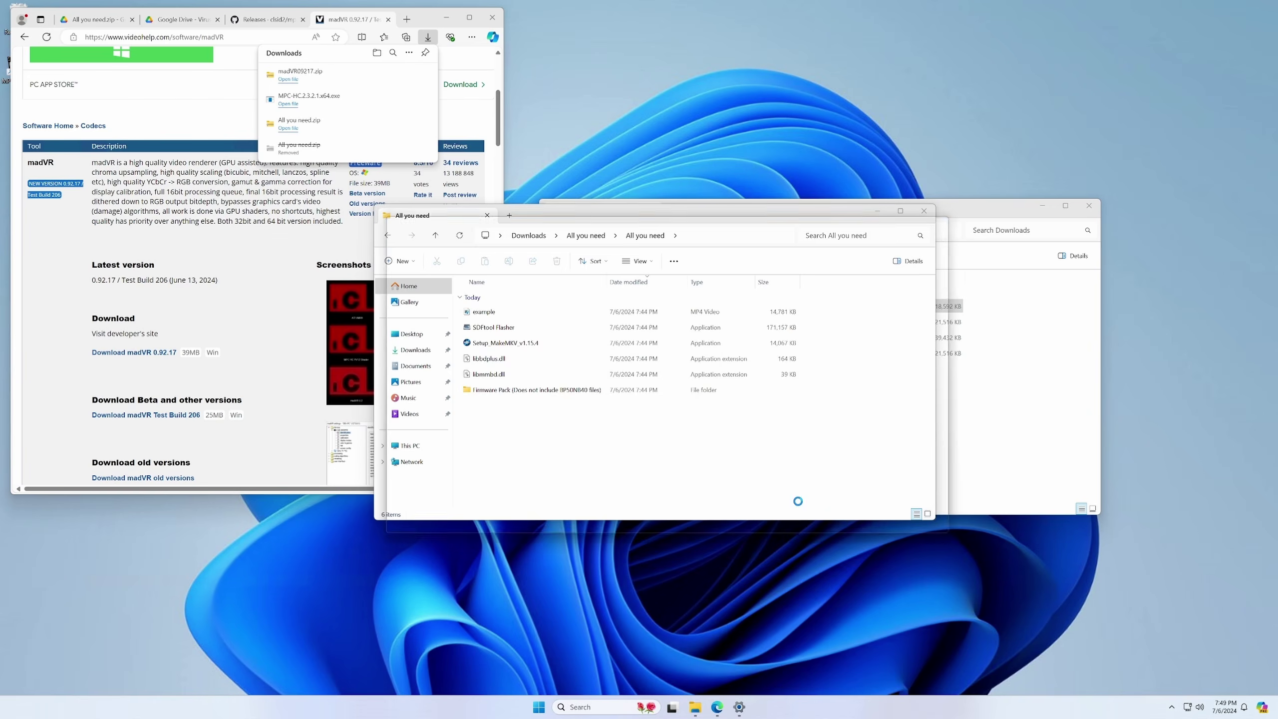
pyautogui.moveTo(708, 239); pyautogui.dragTo(1016, 239)
pyautogui.rightClick(825, 315)
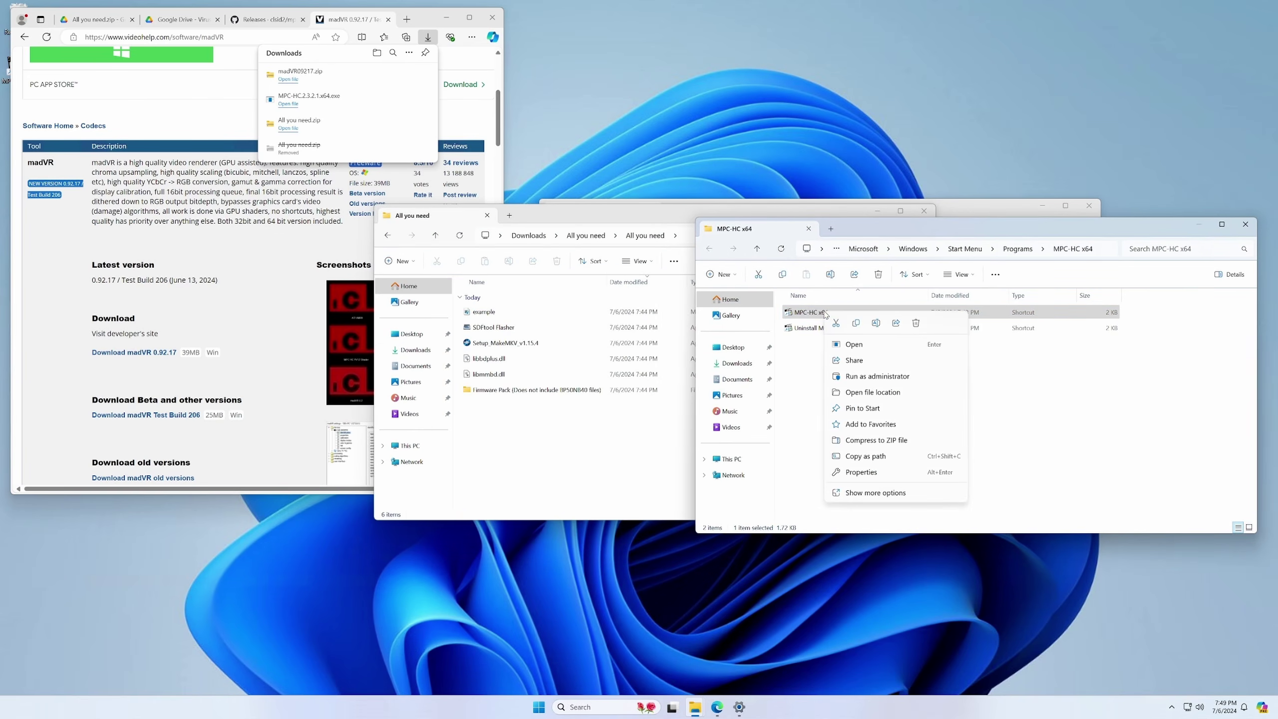
pyautogui.click(869, 393)
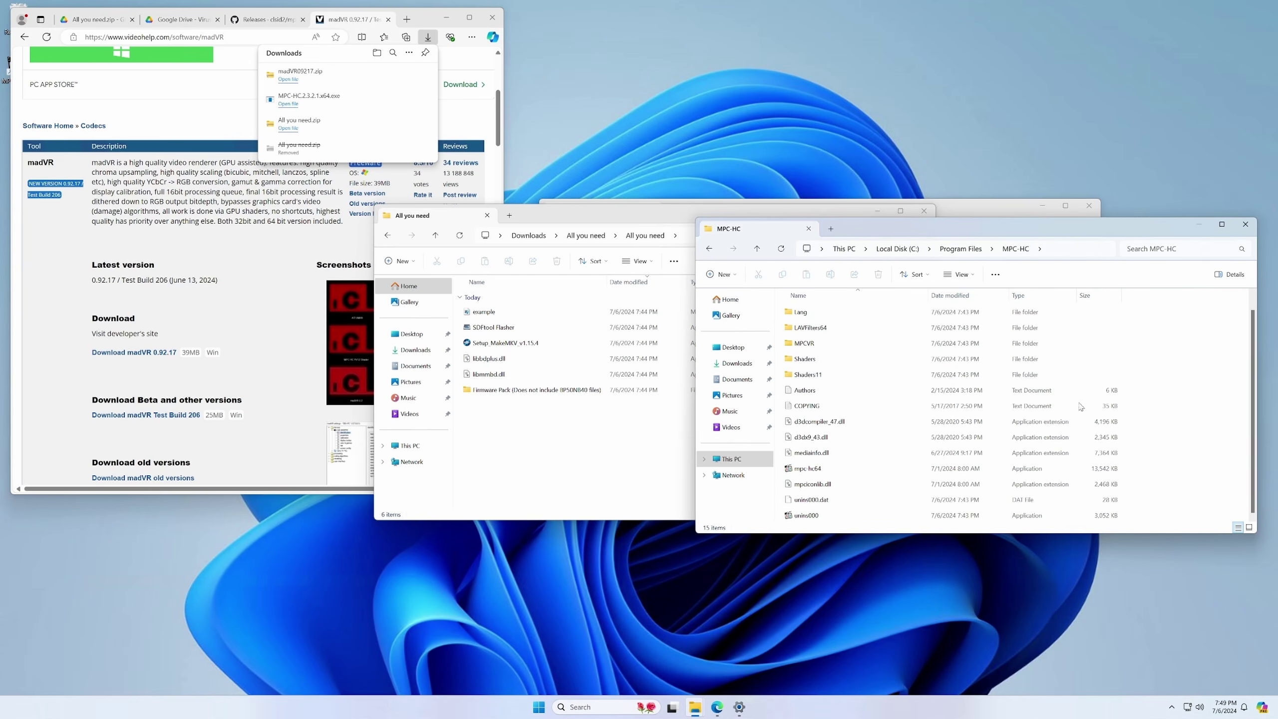
# - Move libbdplus.dll and libmmbd.dll from the All you need folder into the MPC-HC program folder
pyautogui.click(523, 445)
pyautogui.moveTo(768, 378); pyautogui.dragTo(1169, 393)
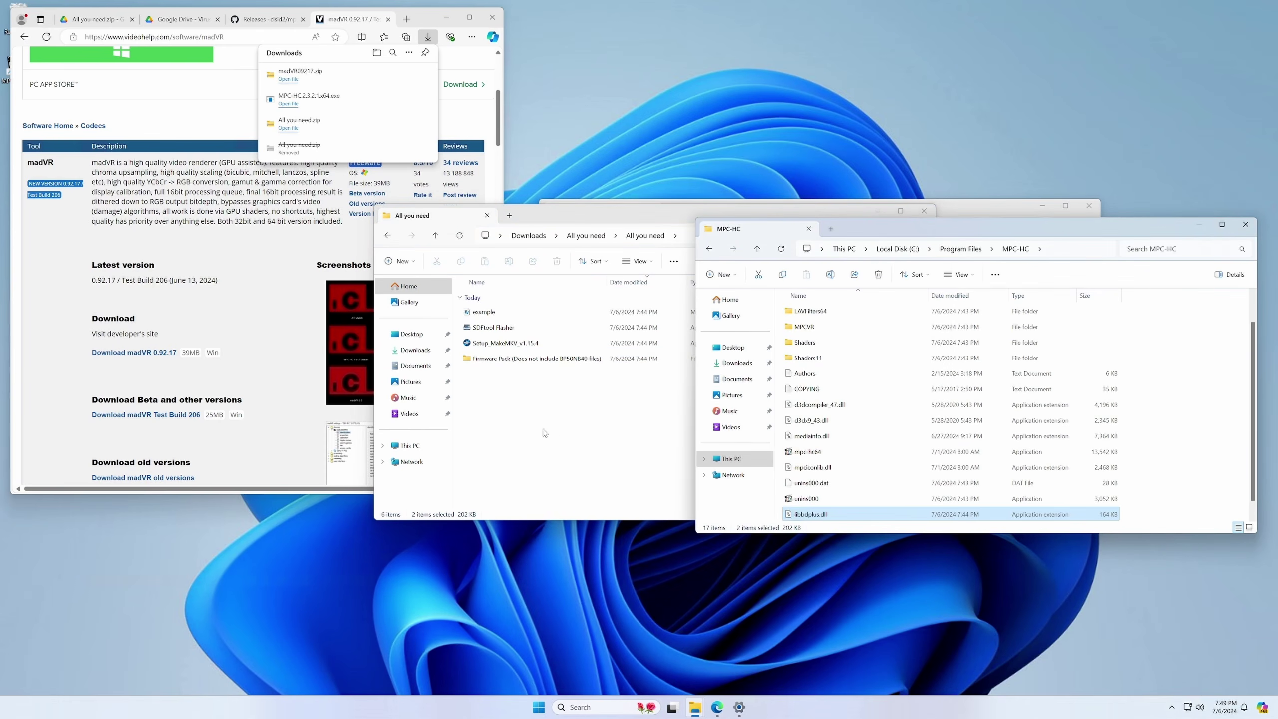
pyautogui.click(646, 228)
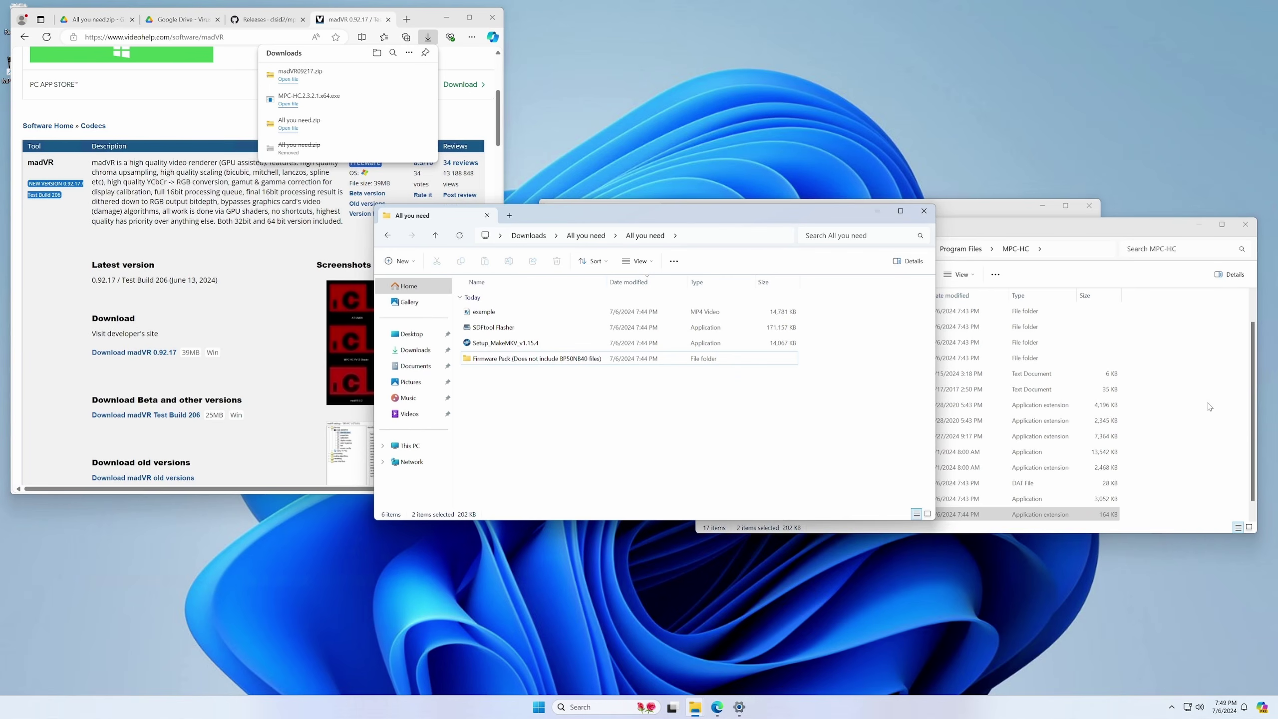
pyautogui.click(1177, 417)
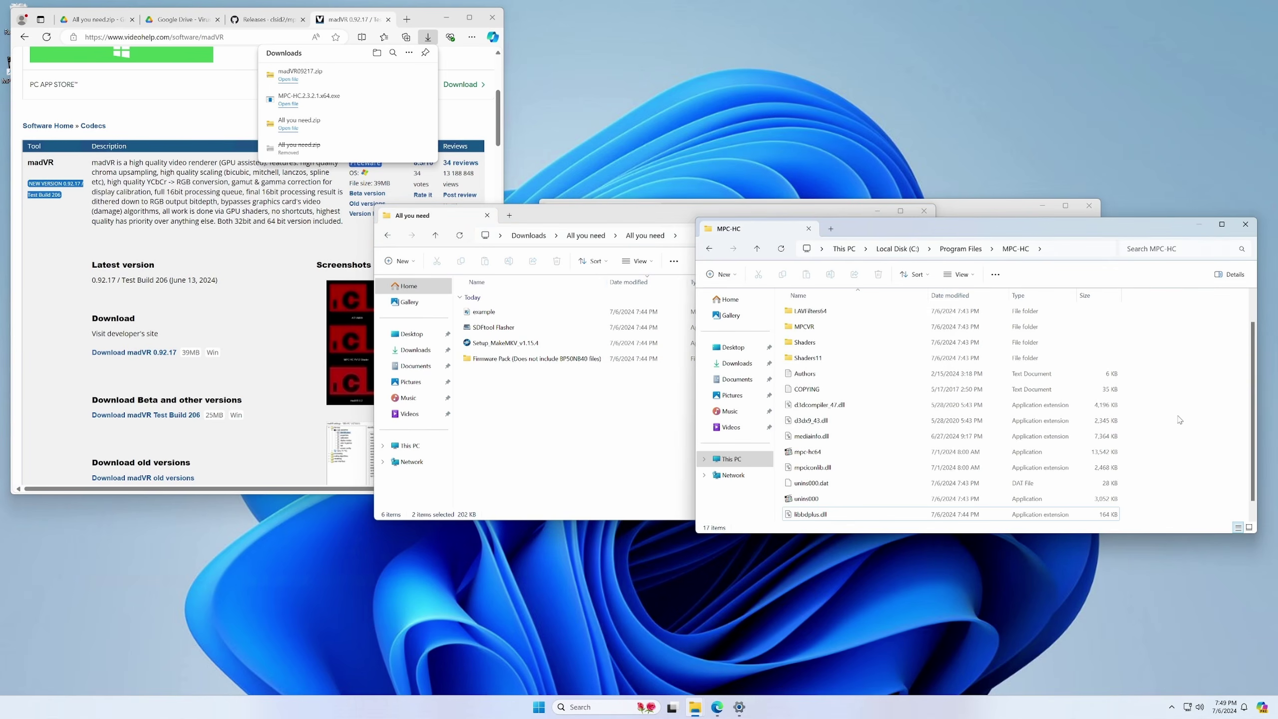
pyautogui.scroll(-1, 1179, 420)
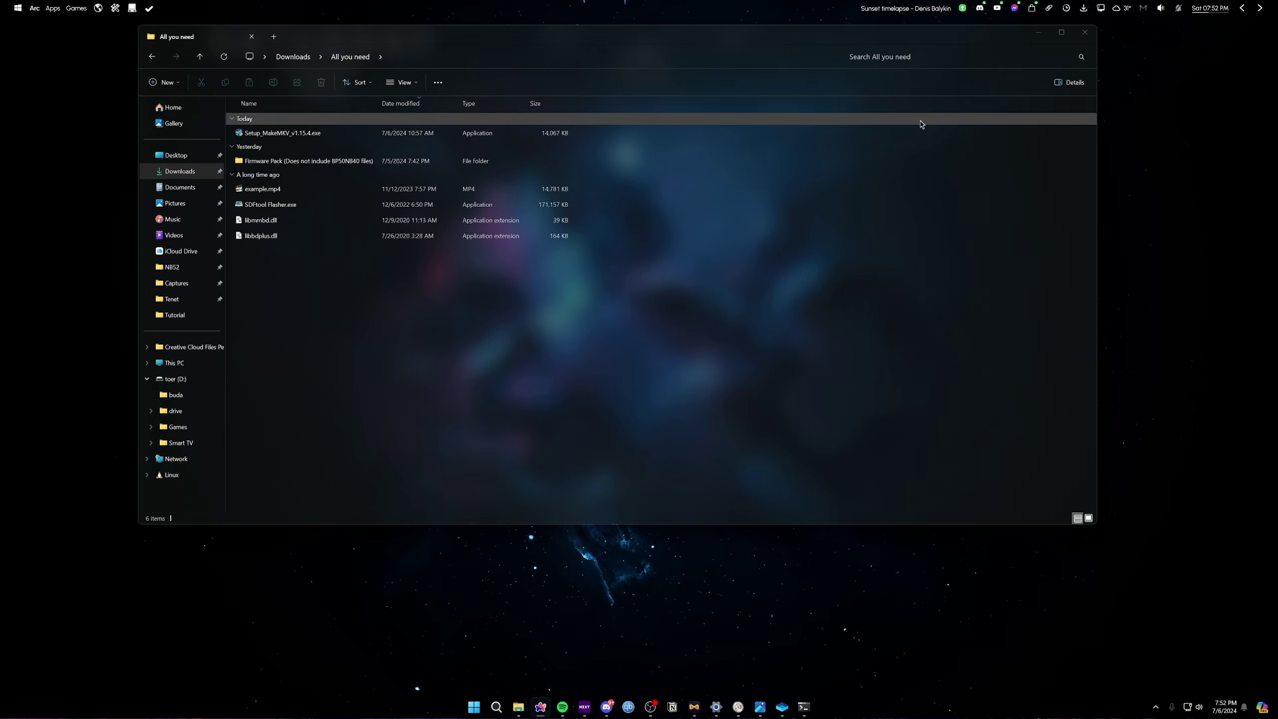
# - Start SDFtool Flasher from the All you need folder and select the HL-DT-ST BD-RE BP60NB10 drive on E:
pyautogui.click(423, 208)
pyautogui.doubleClick(424, 206)
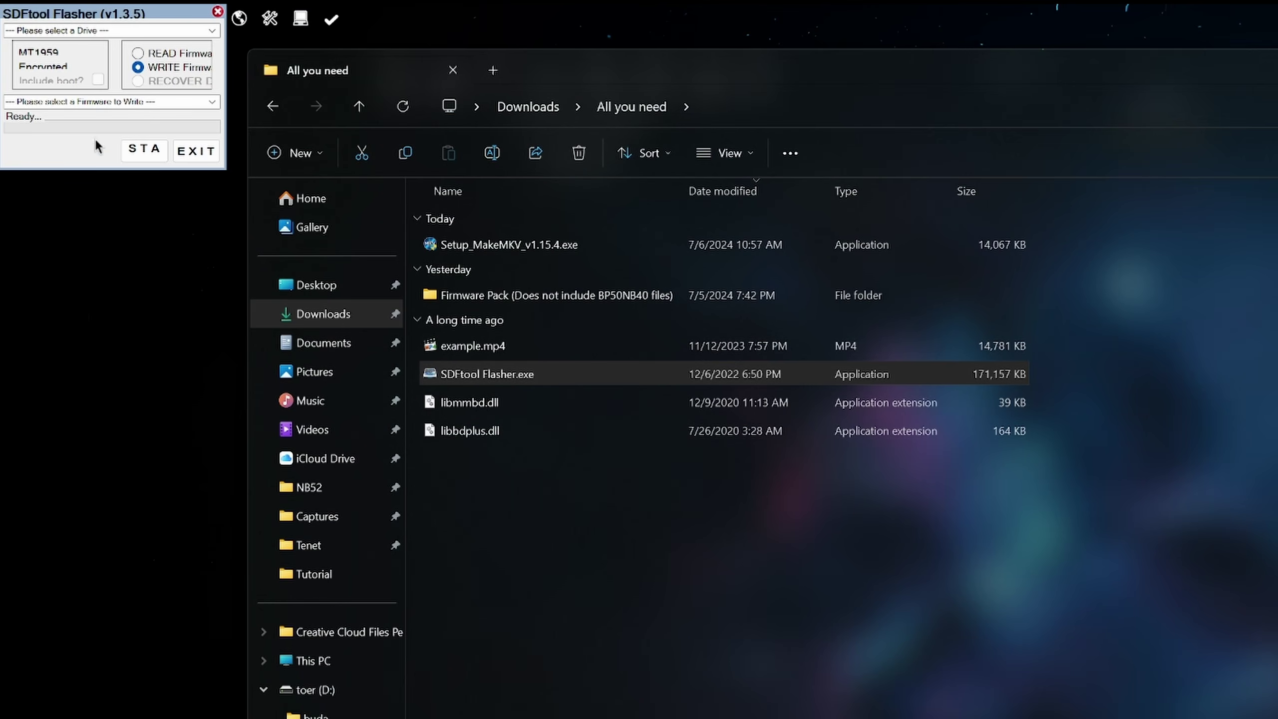
pyautogui.click(145, 30)
pyautogui.click(145, 46)
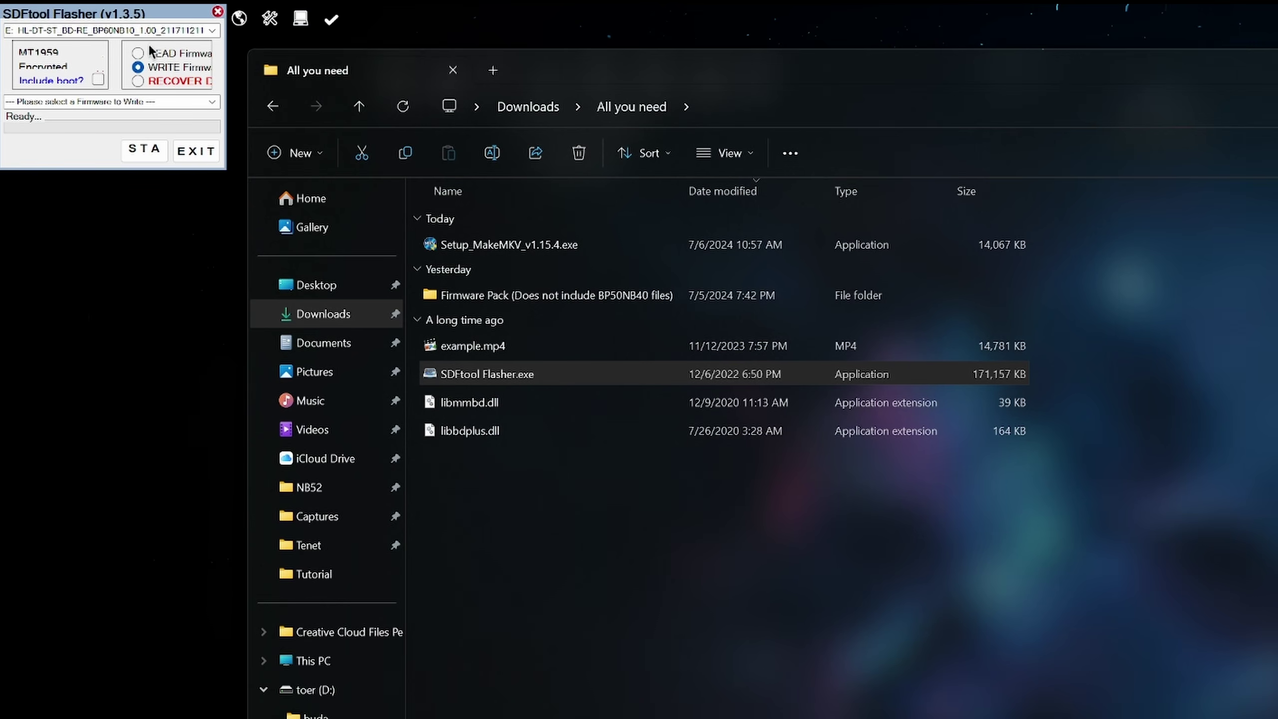
pyautogui.click(215, 32)
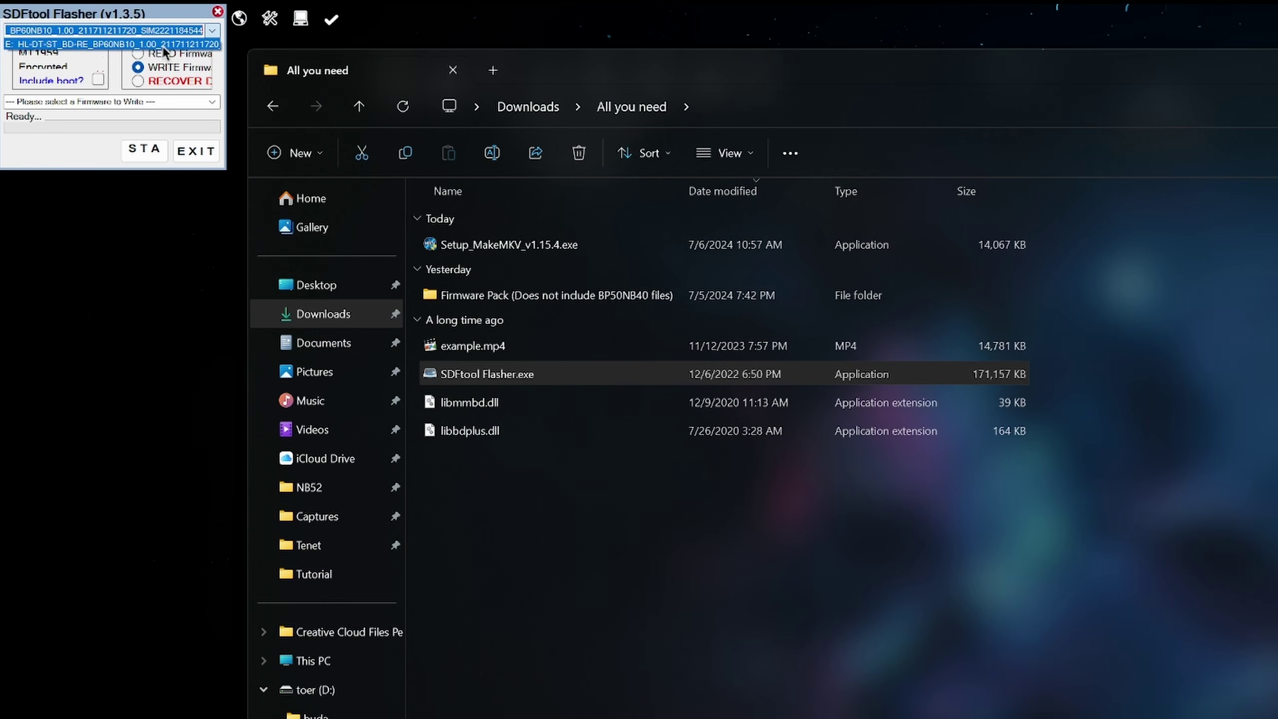
pyautogui.click(163, 46)
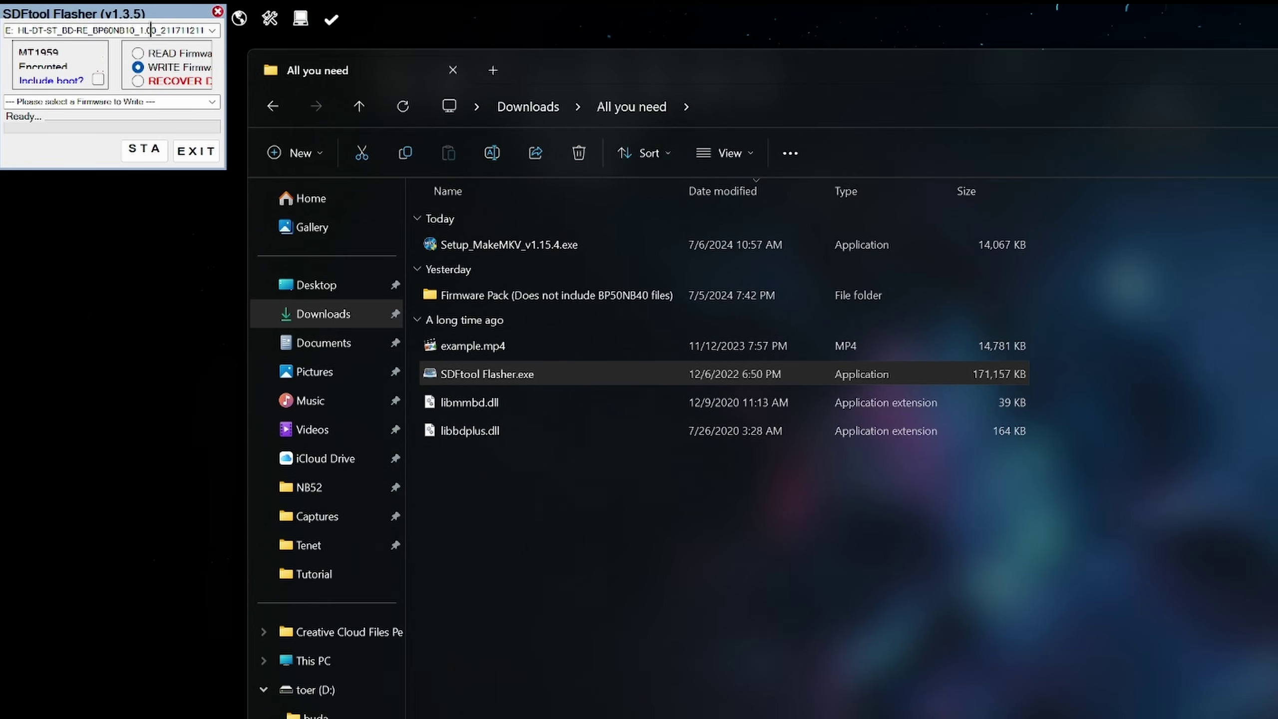
pyautogui.click(163, 31)
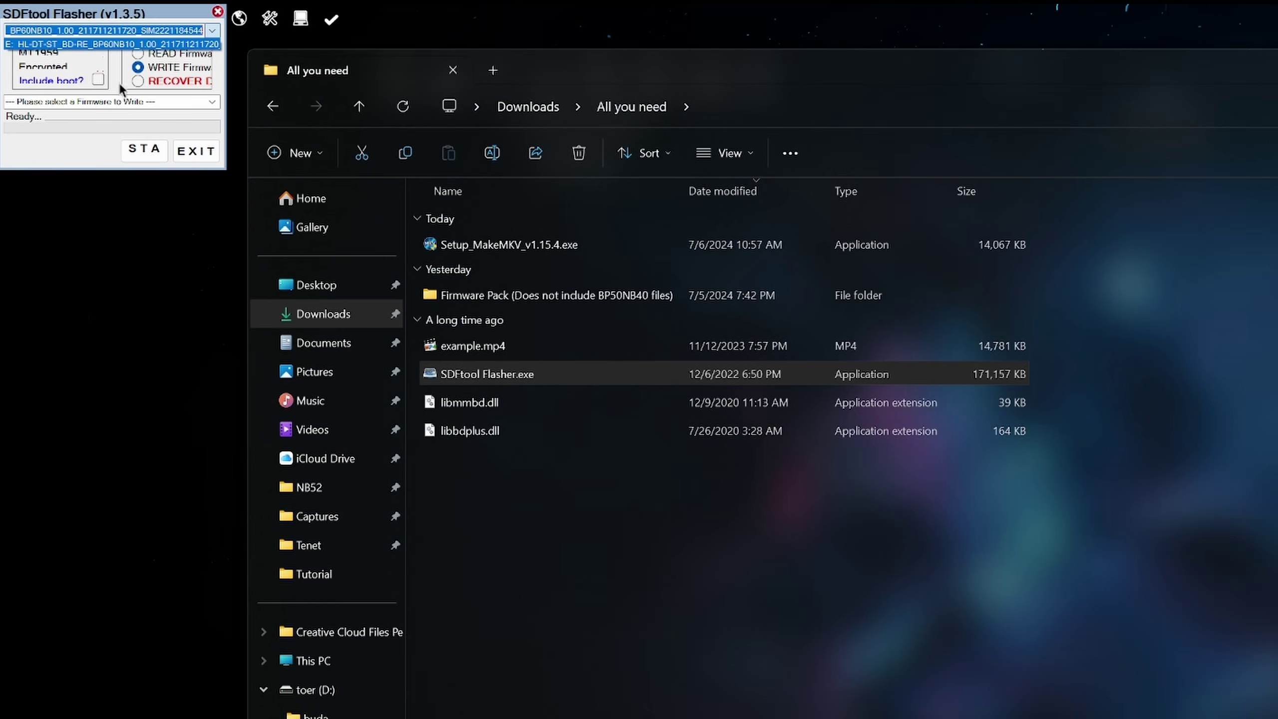
# - Browse the Firmware Pack's Internal Desktop Drives firmware files for writing, and cancel the file selection
pyautogui.click(109, 100)
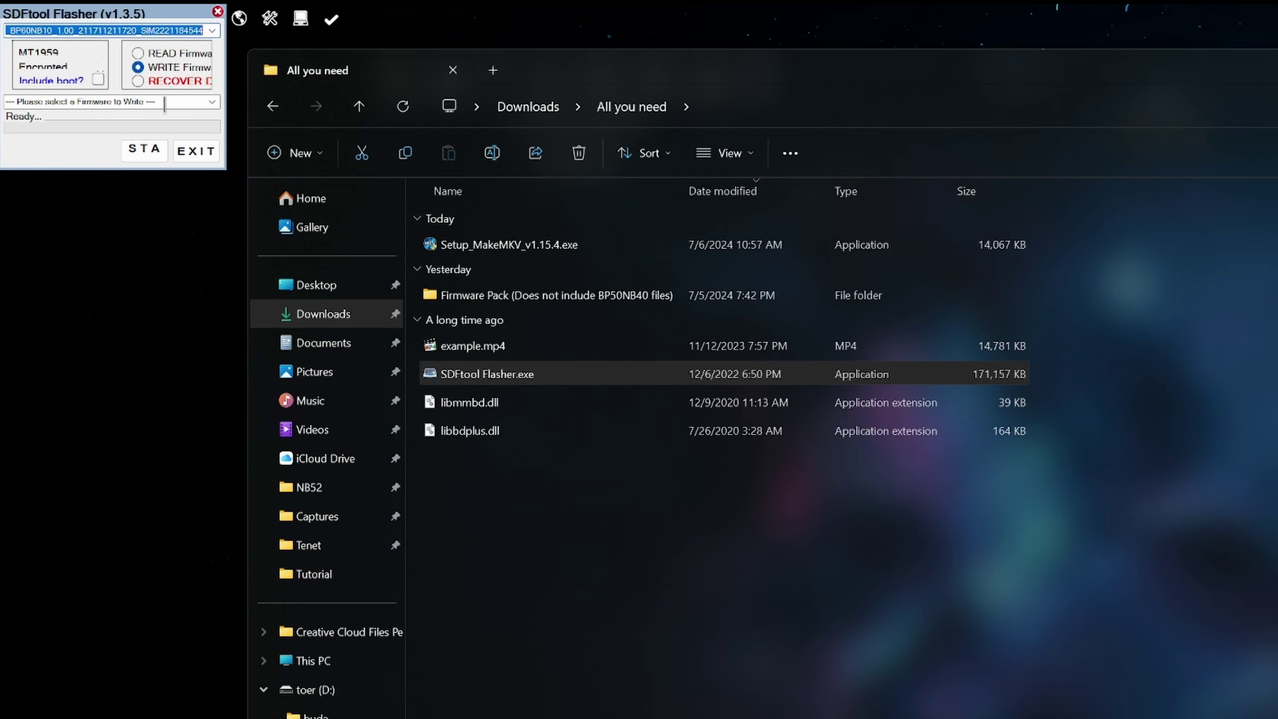
pyautogui.click(206, 103)
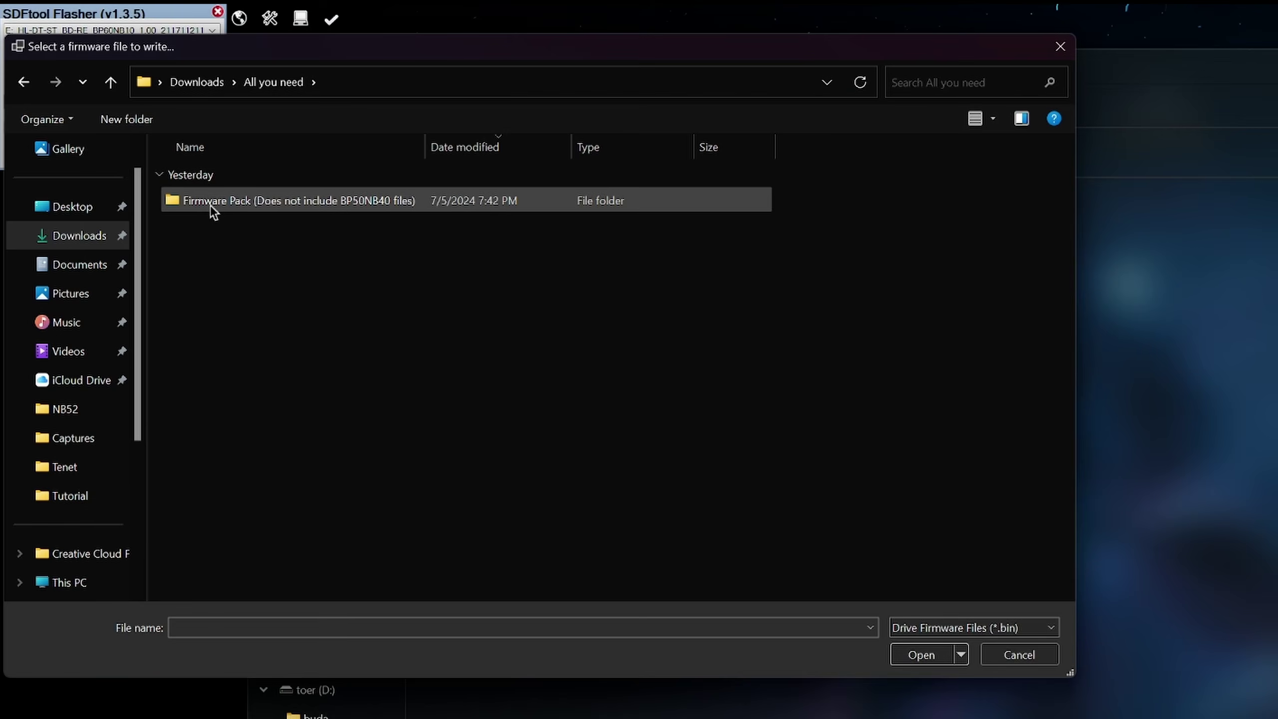
pyautogui.doubleClick(210, 205)
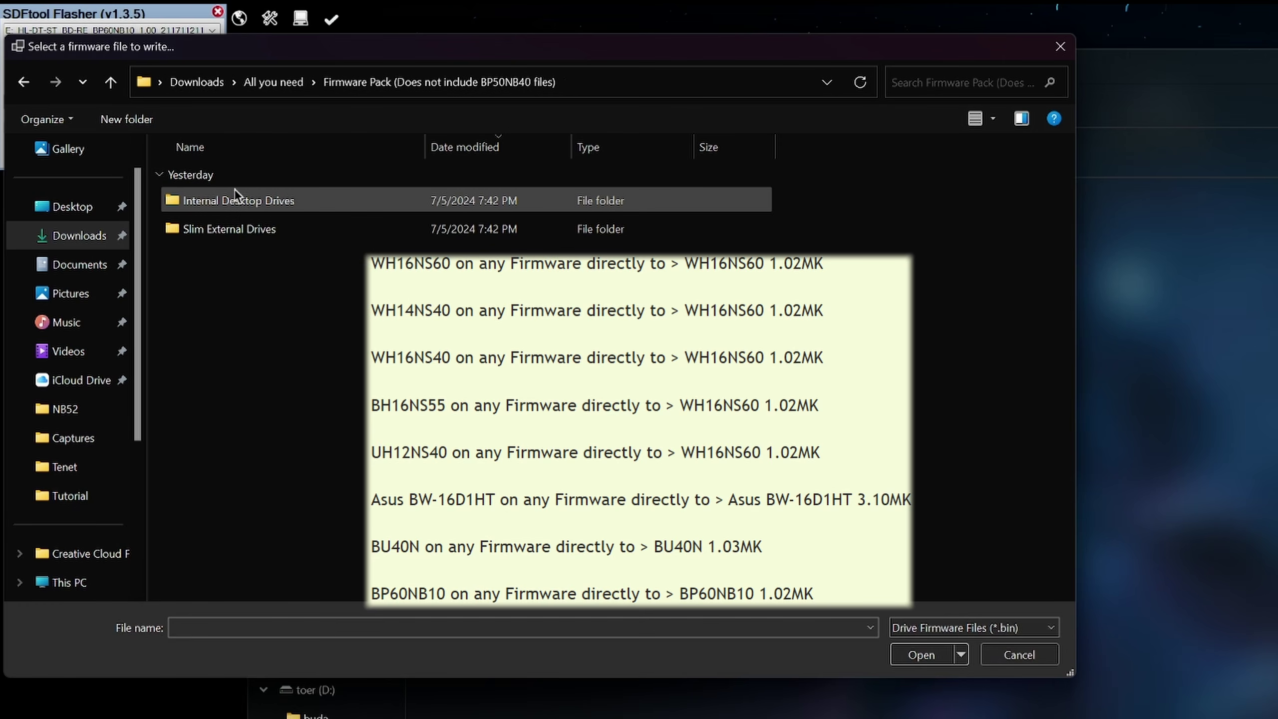
pyautogui.doubleClick(237, 203)
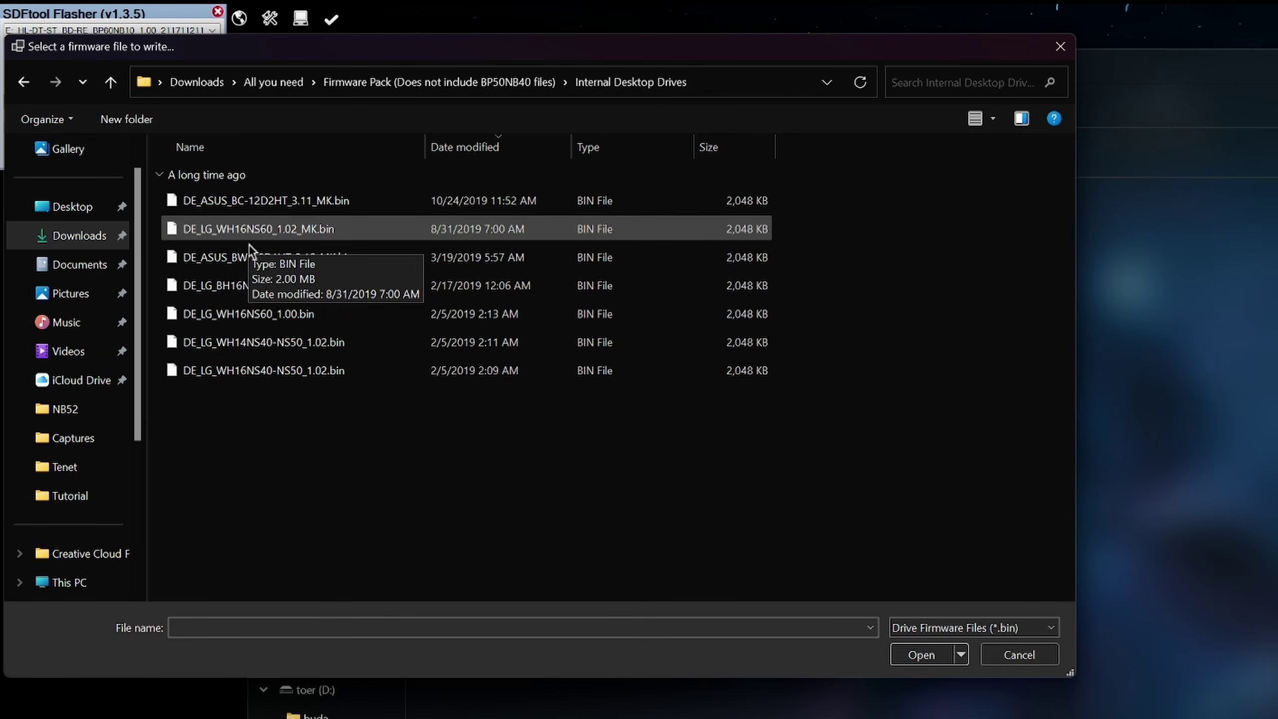
pyautogui.click(1026, 655)
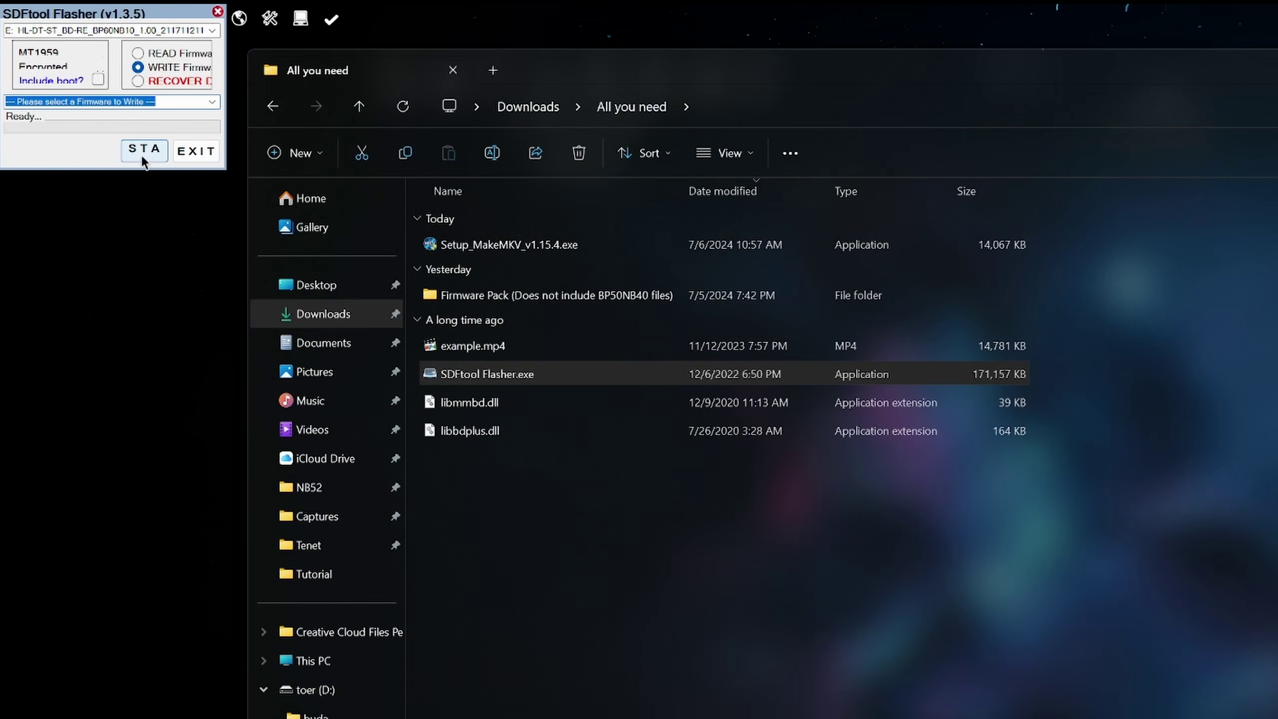
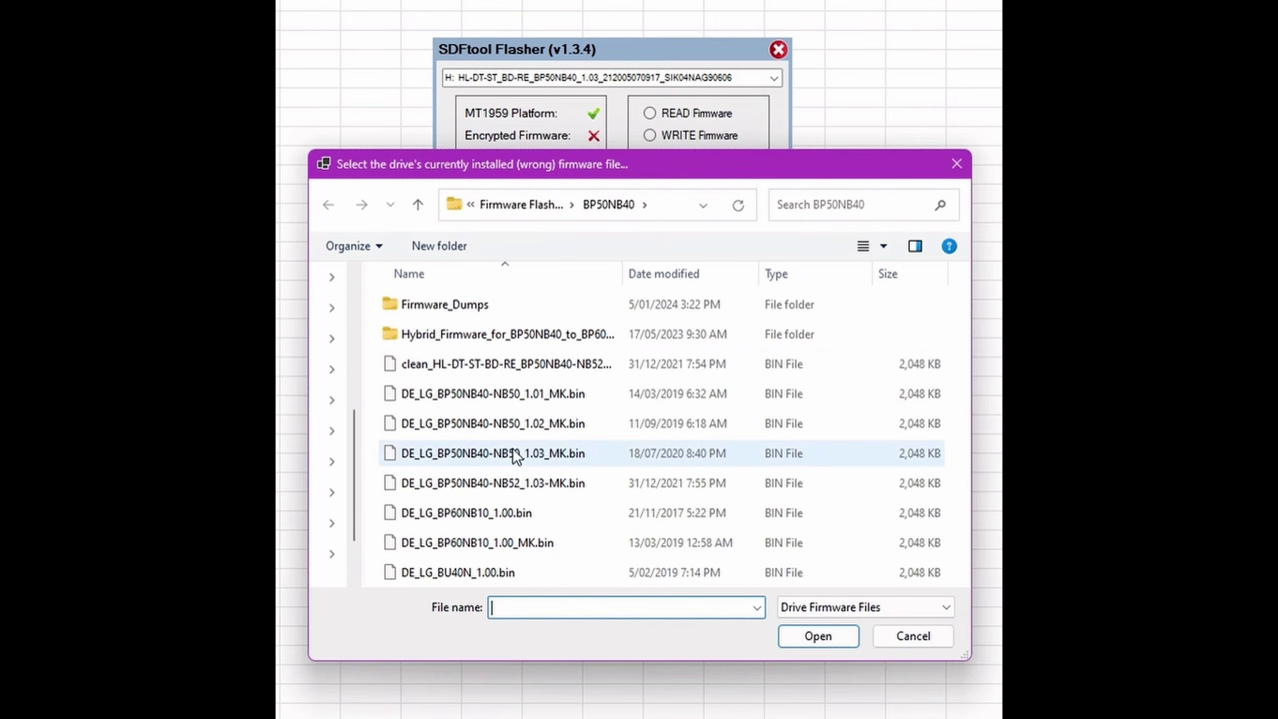
# - Set DE_LG_BP50NB40-NB50_1.03_MK.bin as the installed firmware for drive recovery and select DE_LG_BU40N_1.00.bin as the firmware to write
pyautogui.click(512, 453)
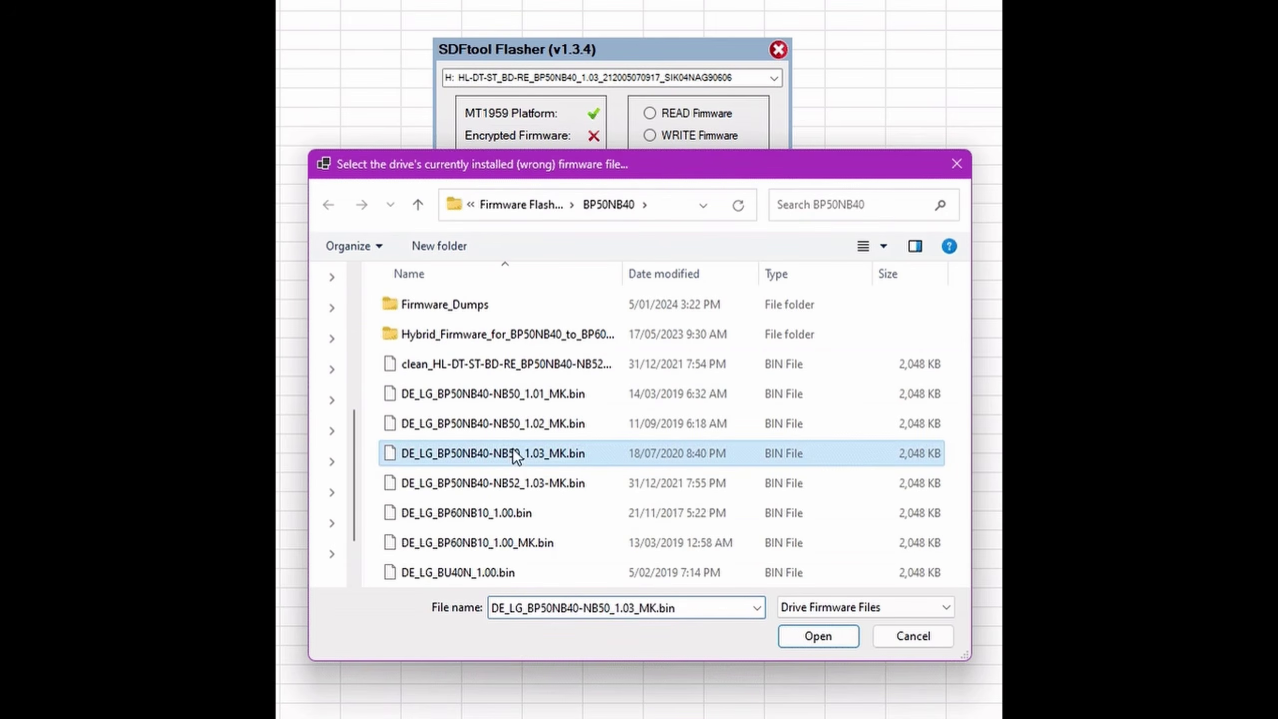
pyautogui.click(794, 638)
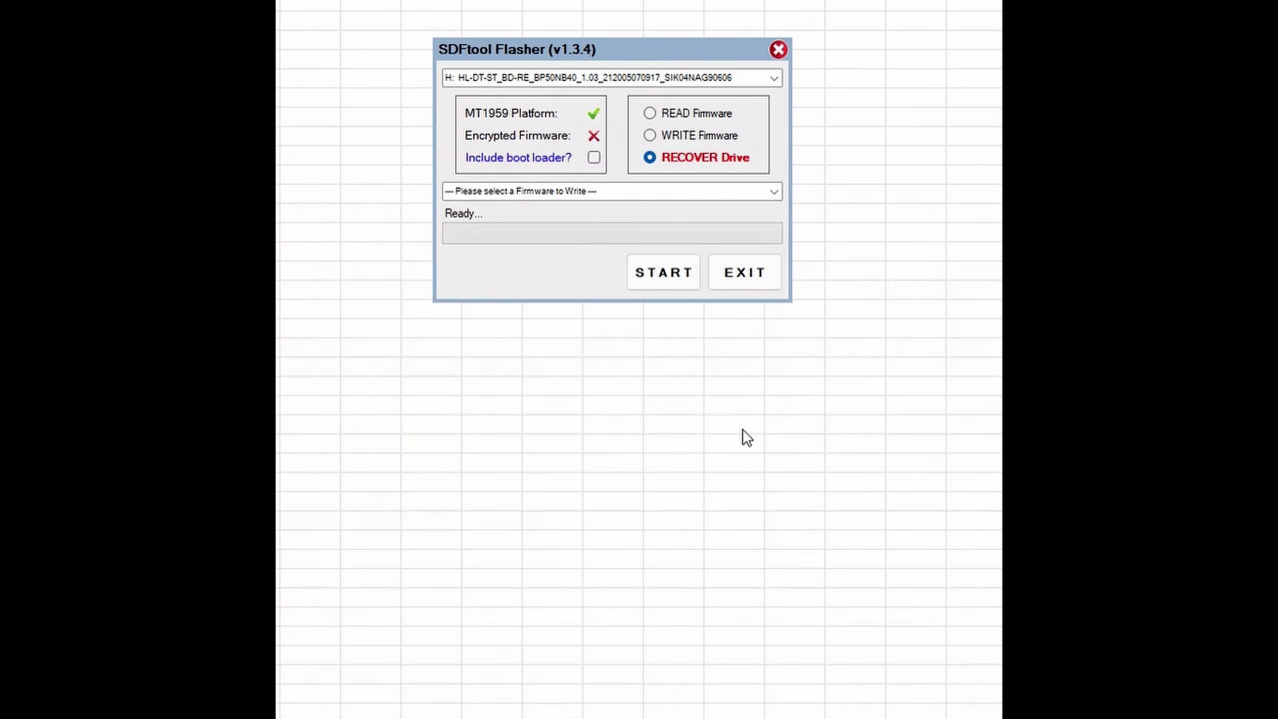
pyautogui.click(773, 192)
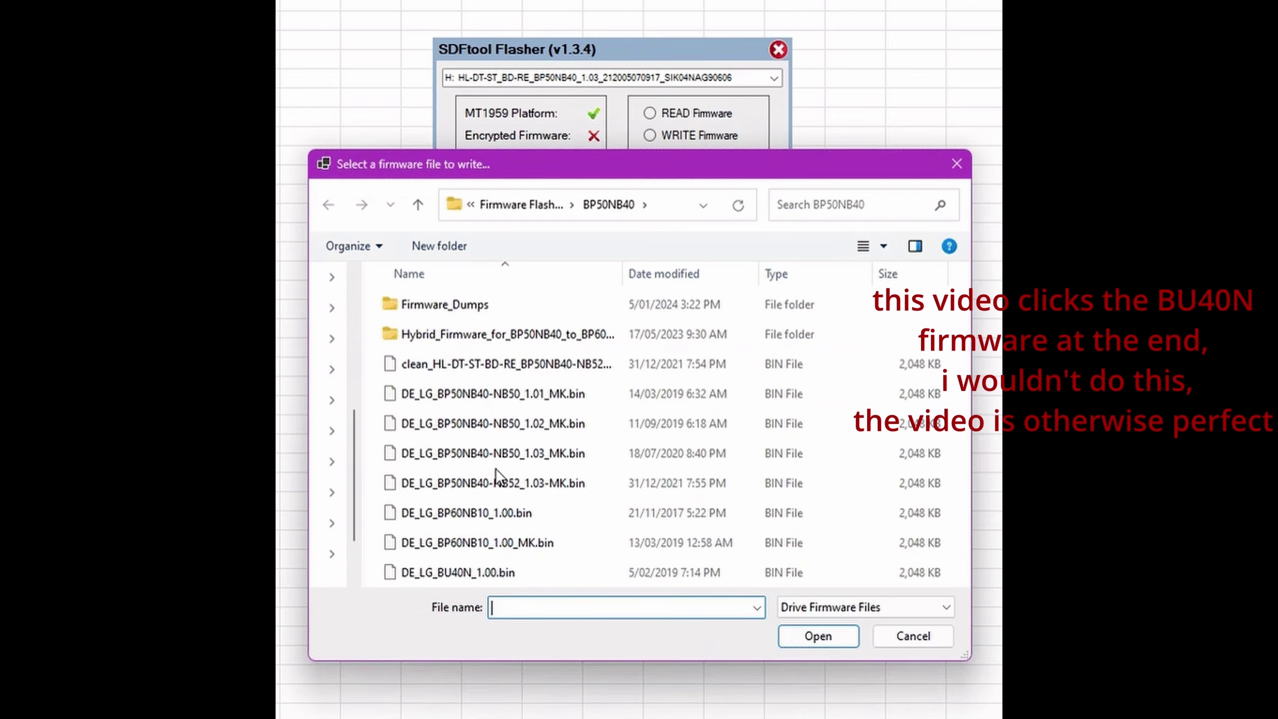
pyautogui.click(484, 571)
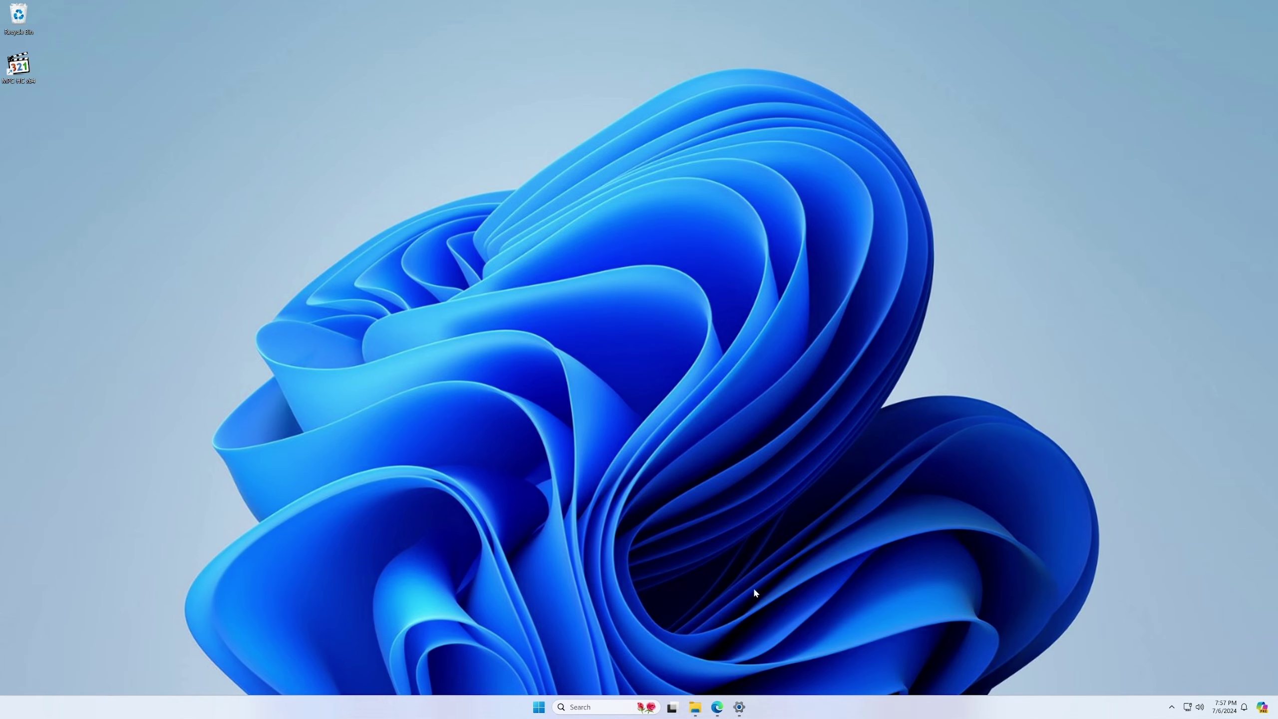
# - Start the Setup_MakeMKV_v1.15.4 installer from the All you need folder with English as the language
pyautogui.moveTo(700, 708)
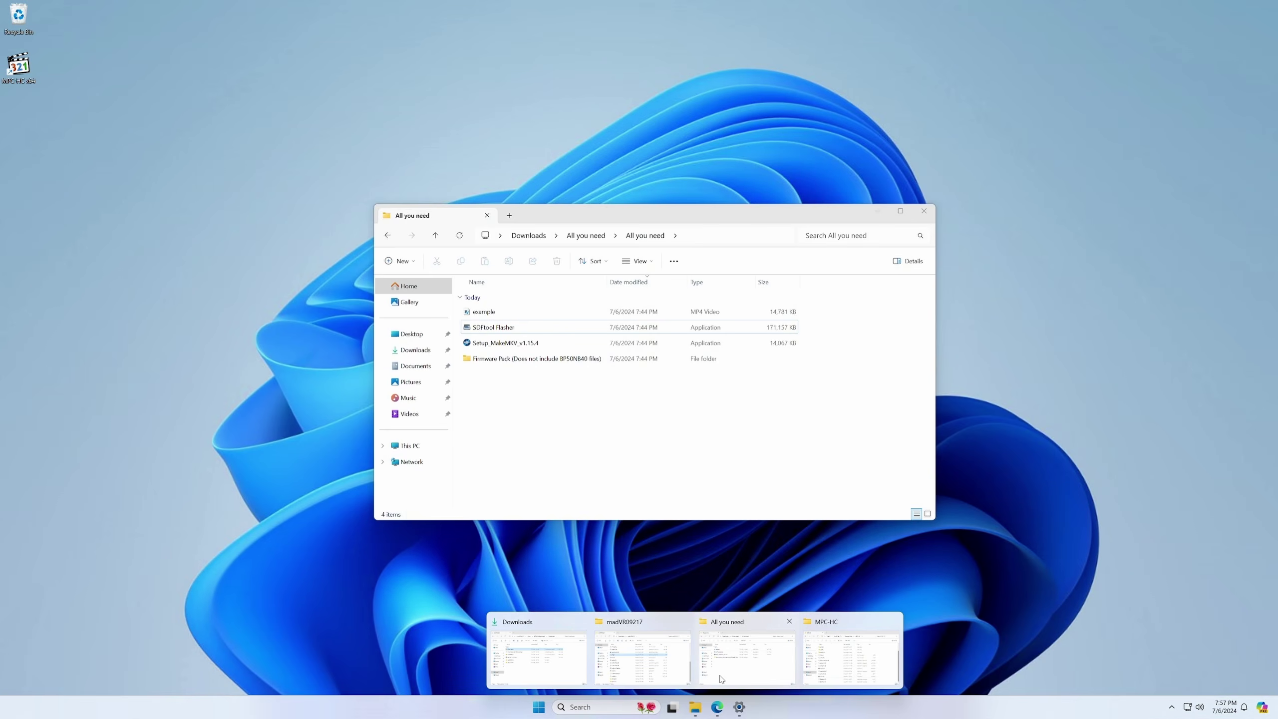
pyautogui.click(723, 679)
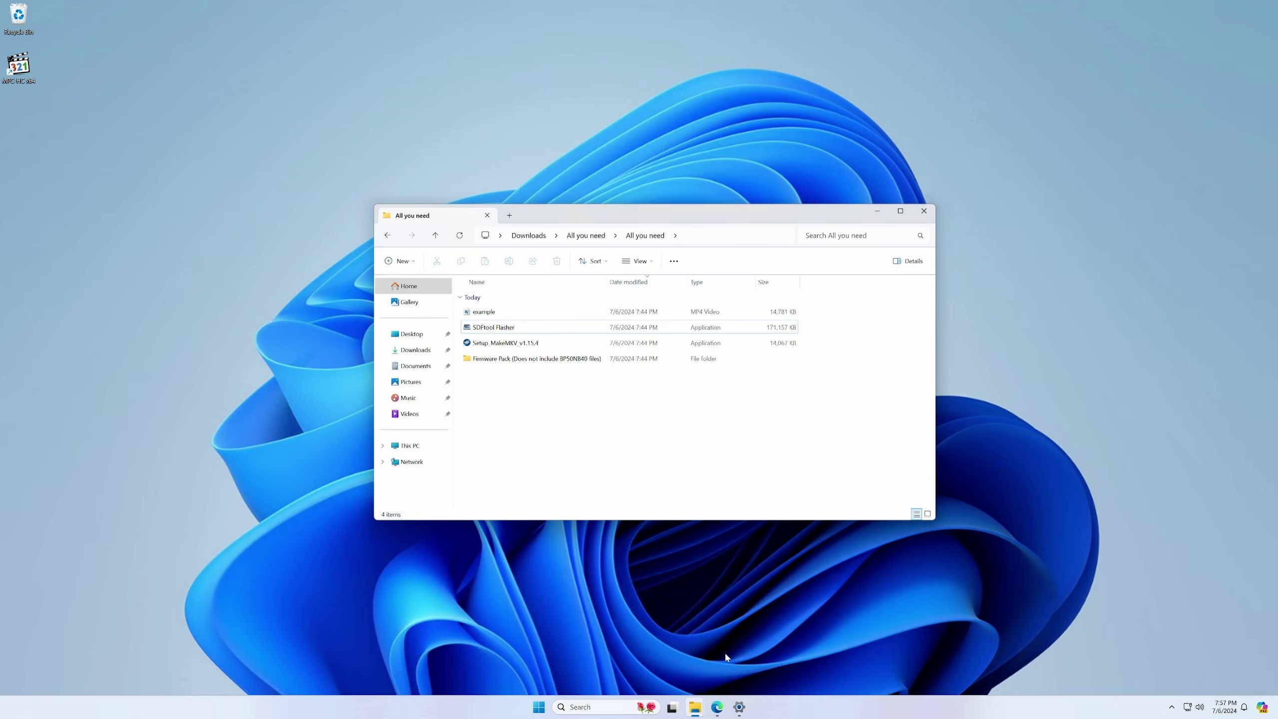
pyautogui.doubleClick(592, 348)
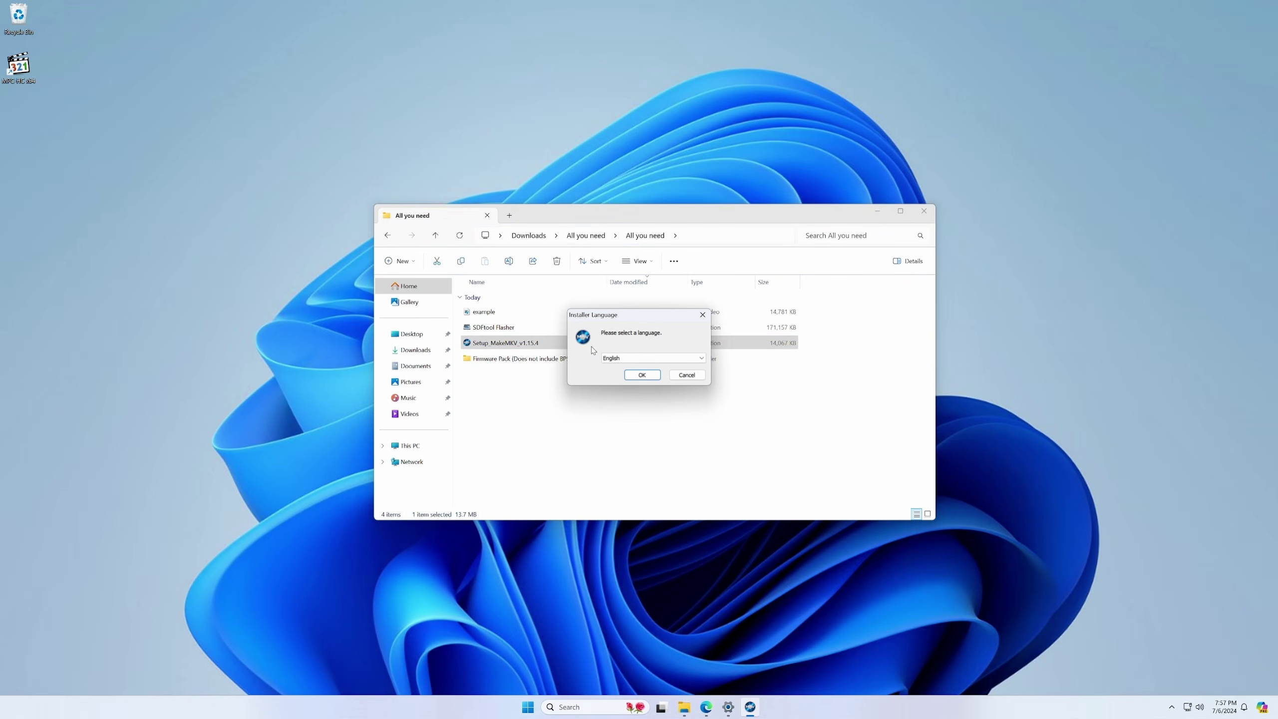
pyautogui.click(642, 375)
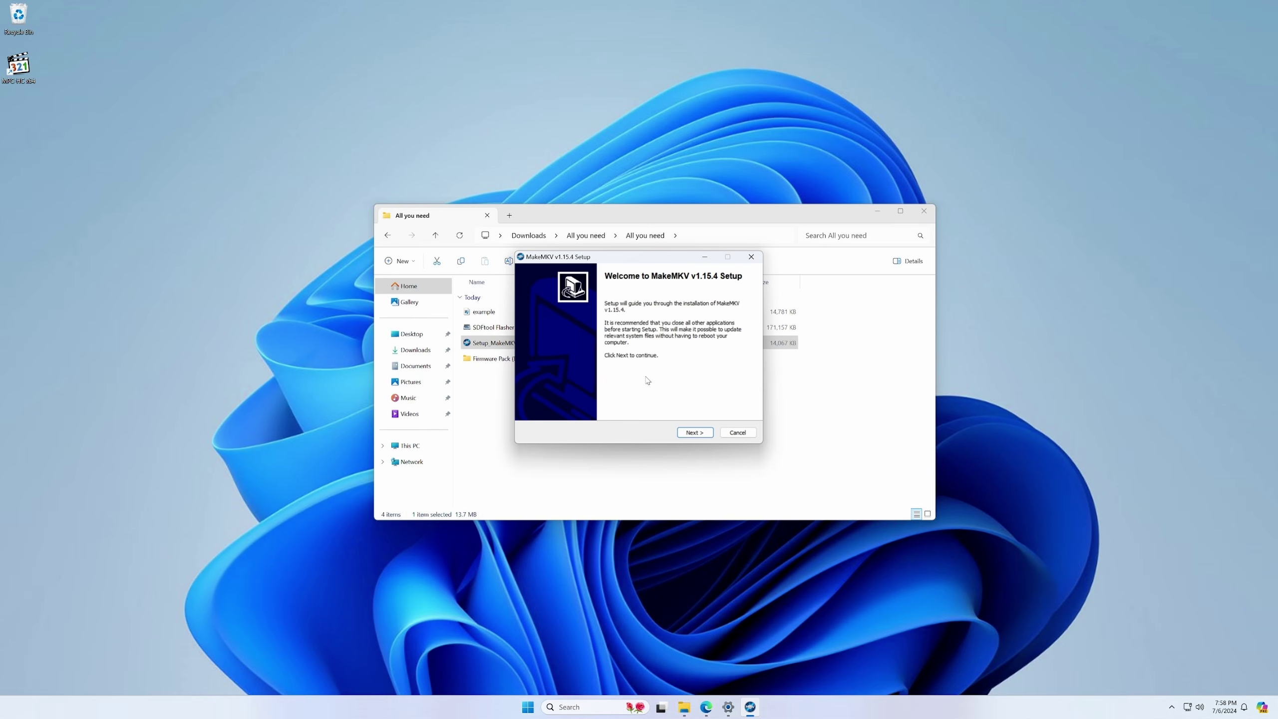
# - Accept the license agreement, install MakeMKV with the default options, and finish the setup by running MakeMKV
pyautogui.click(695, 432)
pyautogui.click(617, 409)
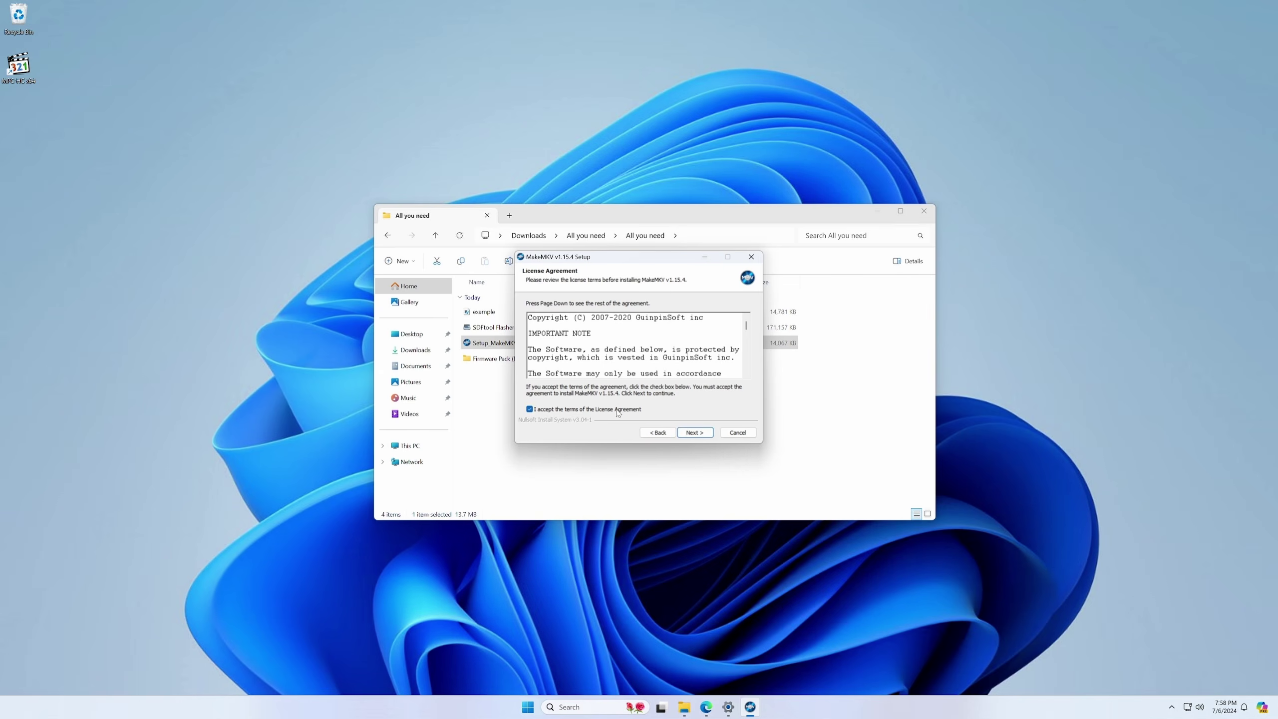
pyautogui.click(695, 433)
pyautogui.click(694, 432)
pyautogui.click(694, 433)
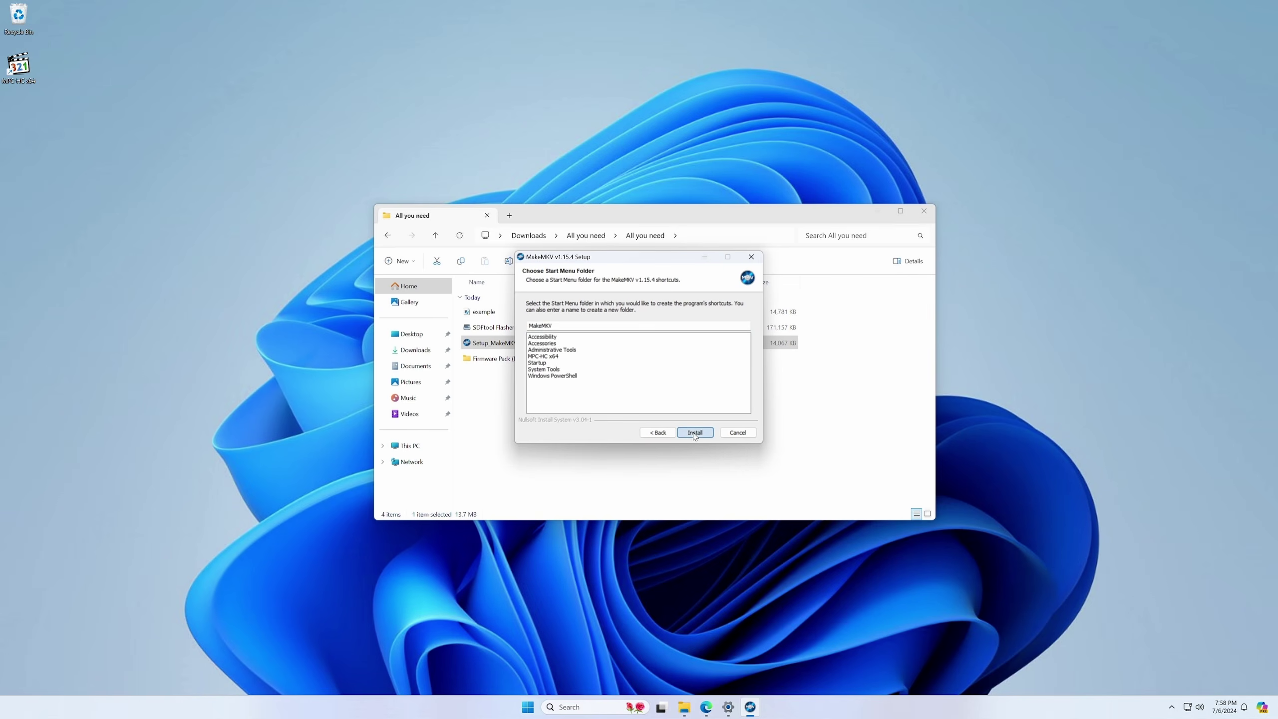
pyautogui.click(694, 433)
pyautogui.click(695, 432)
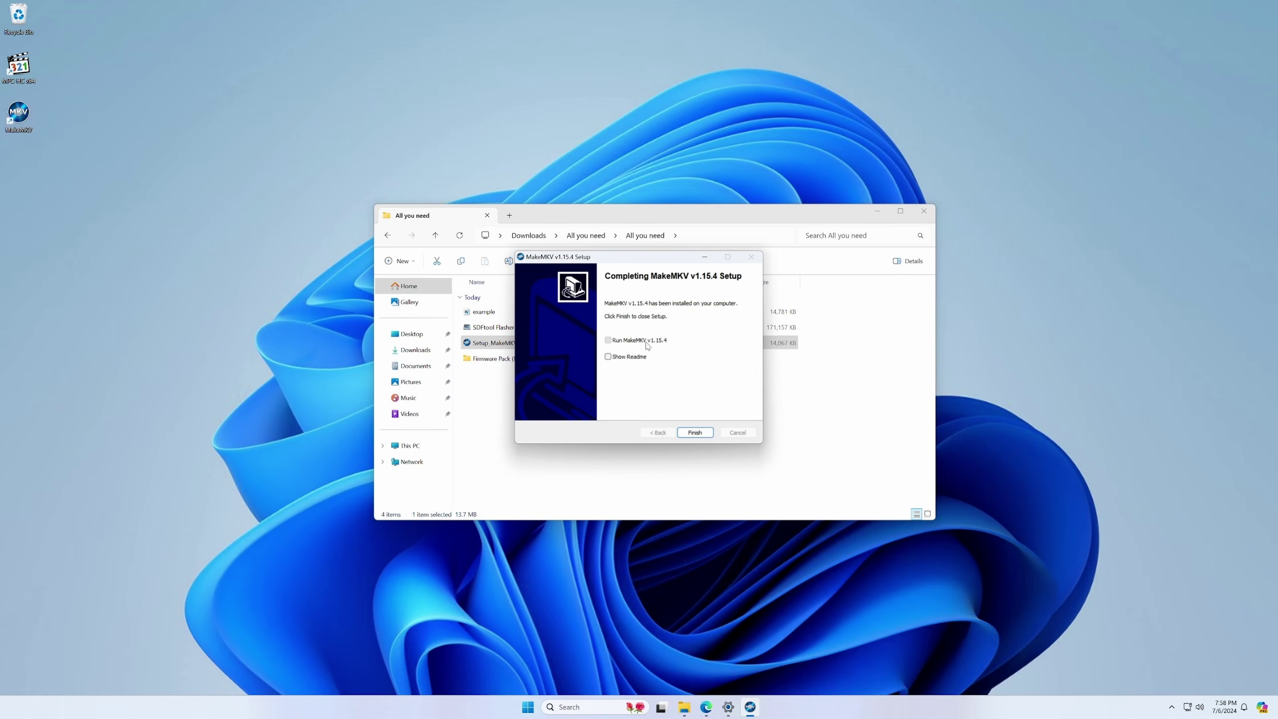
pyautogui.click(699, 435)
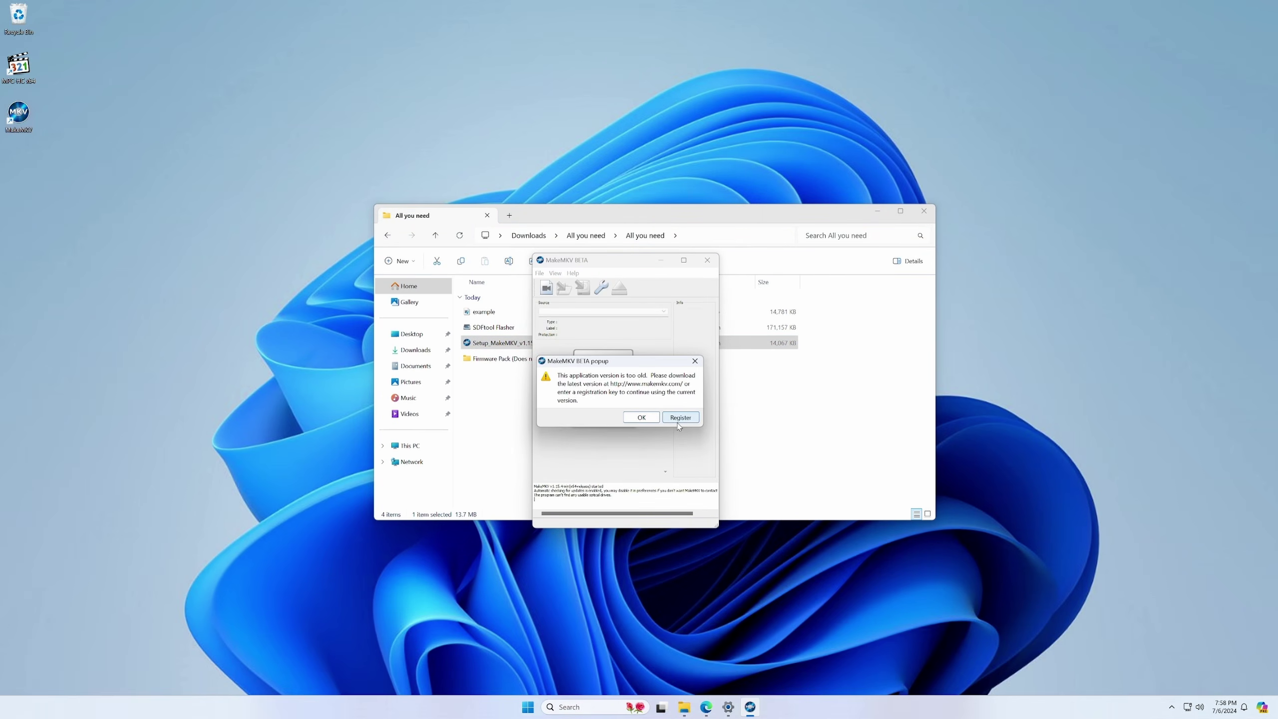
# - Open MakeMKV's registration prompt and copy the current beta key from the MakeMKV forum in the web browser
pyautogui.click(677, 422)
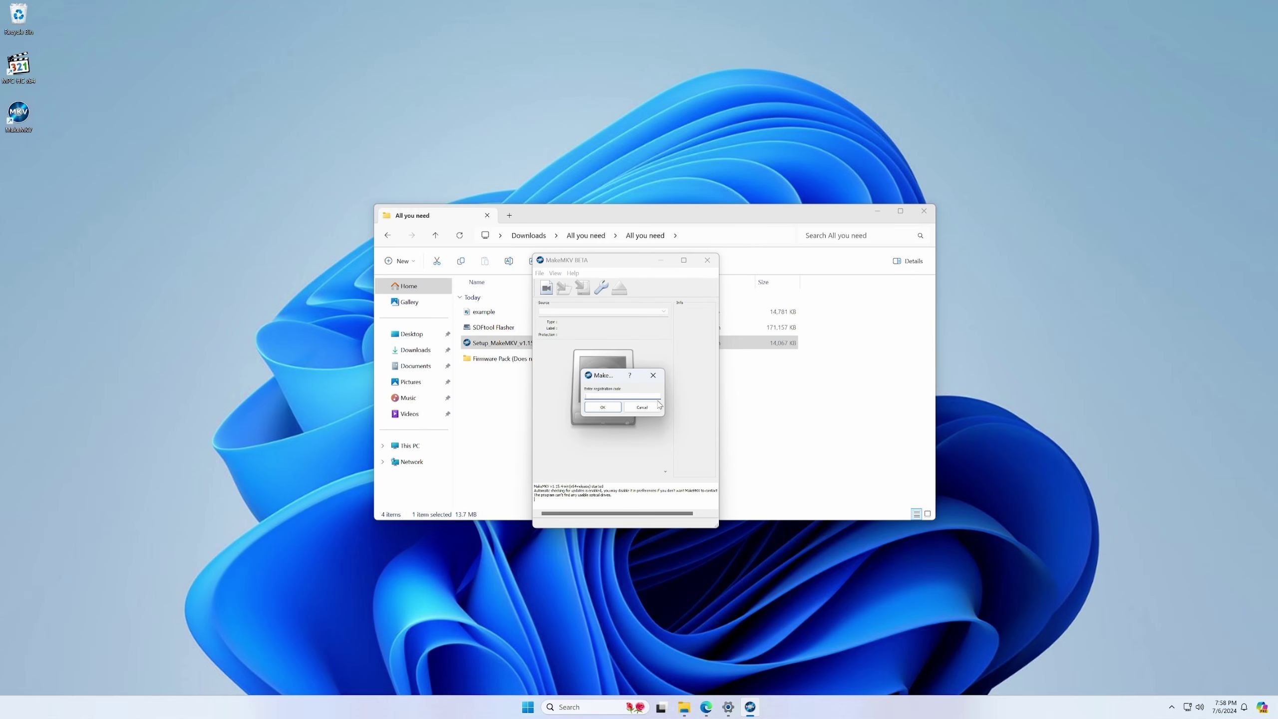
pyautogui.click(706, 708)
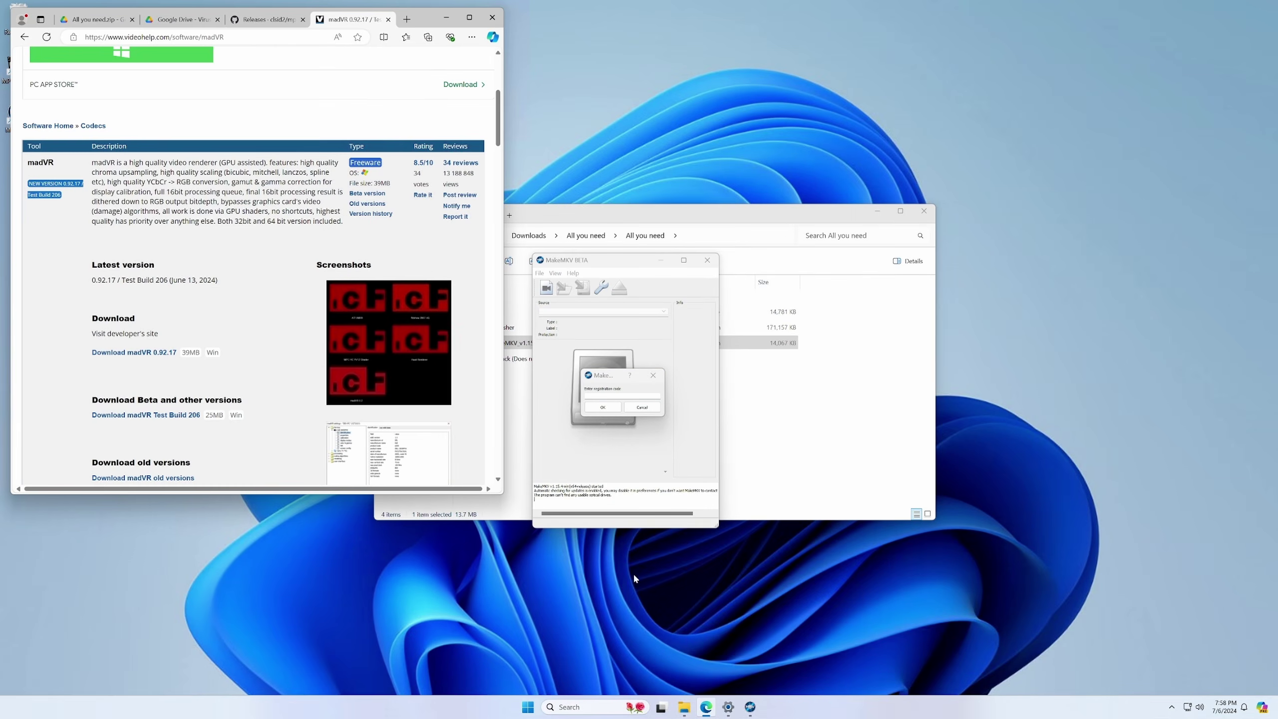
pyautogui.click(408, 21)
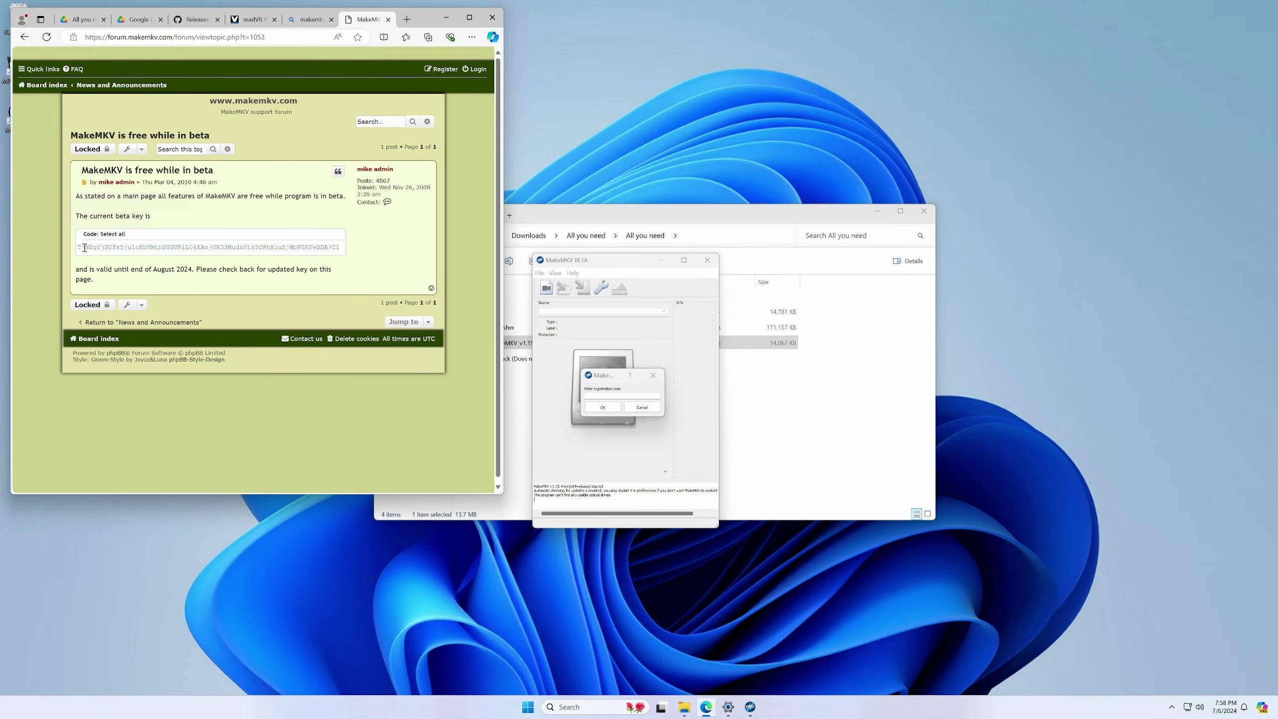
pyautogui.moveTo(77, 247); pyautogui.dragTo(354, 249)
pyautogui.hotkey('ctrl', 'c')
pyautogui.click(445, 17)
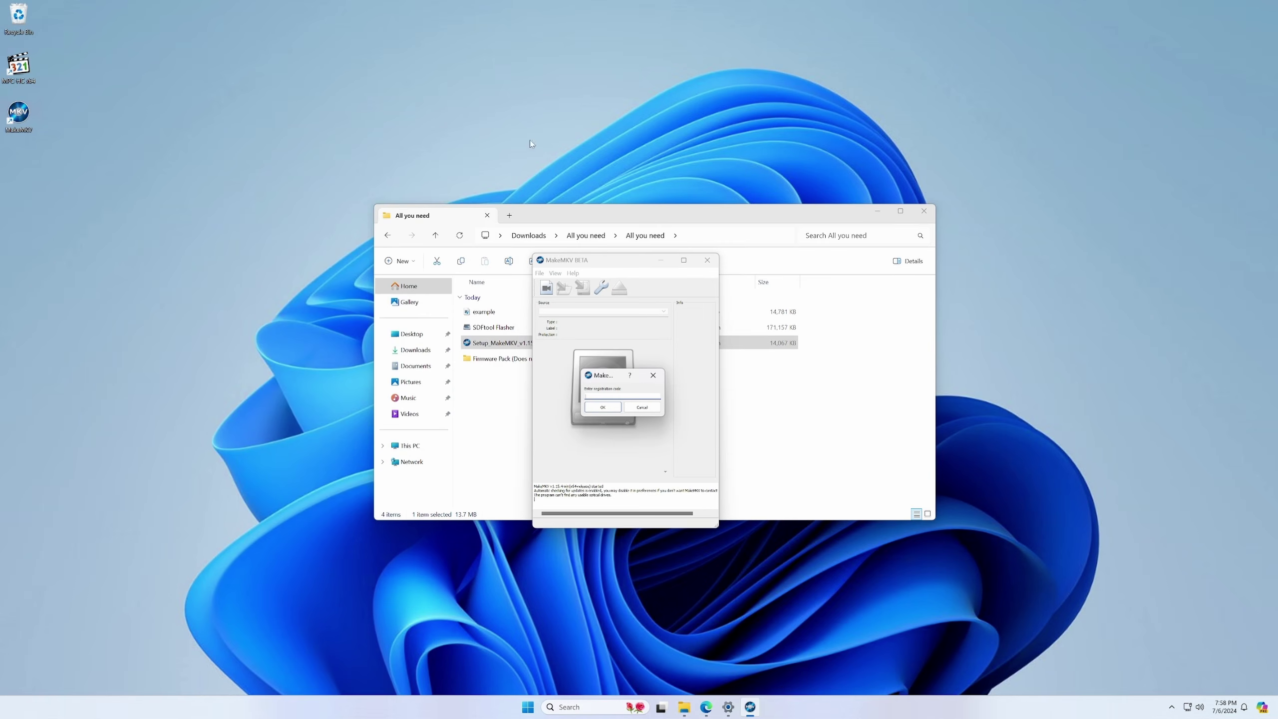
# - Paste the copied beta key as the MakeMKV registration code and confirm the registration
pyautogui.click(622, 396)
pyautogui.hotkey('ctrl', 'v')
pyautogui.click(602, 406)
pyautogui.click(678, 410)
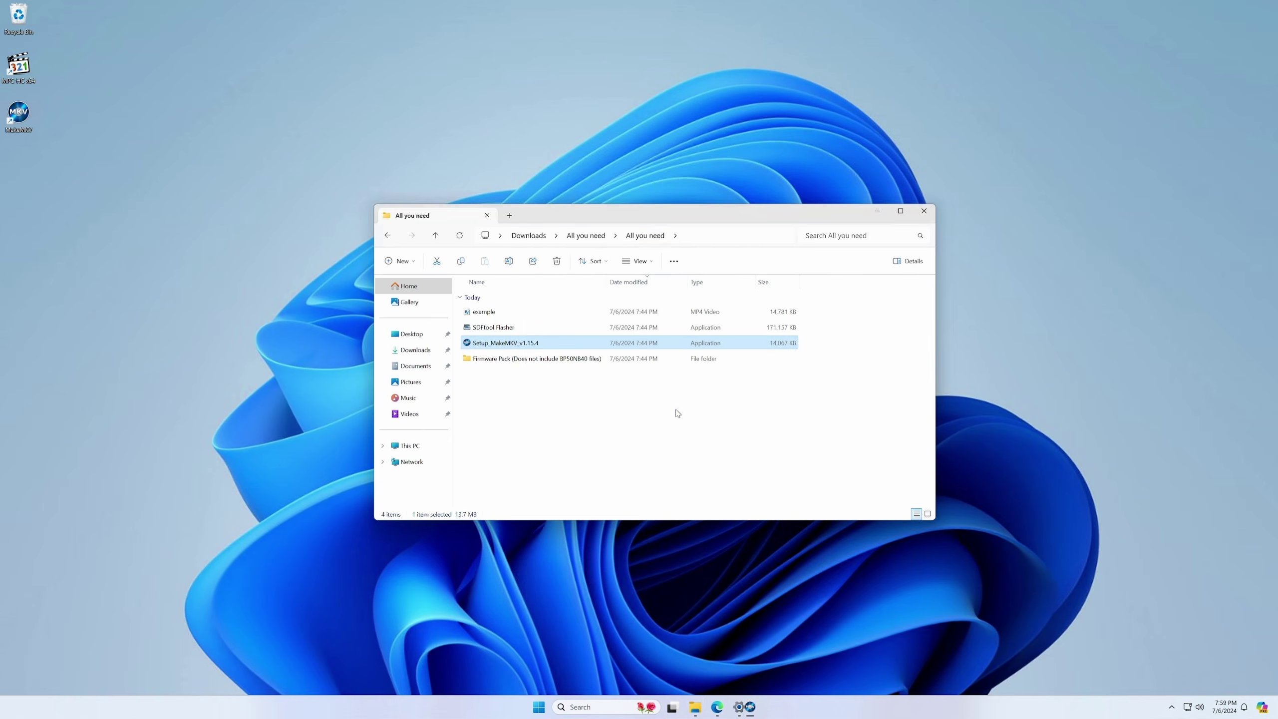
# - Reopen MakeMKV, enable its integration for MPC-HC in the preferences, apply it, and close the preferences
pyautogui.doubleClick(650, 344)
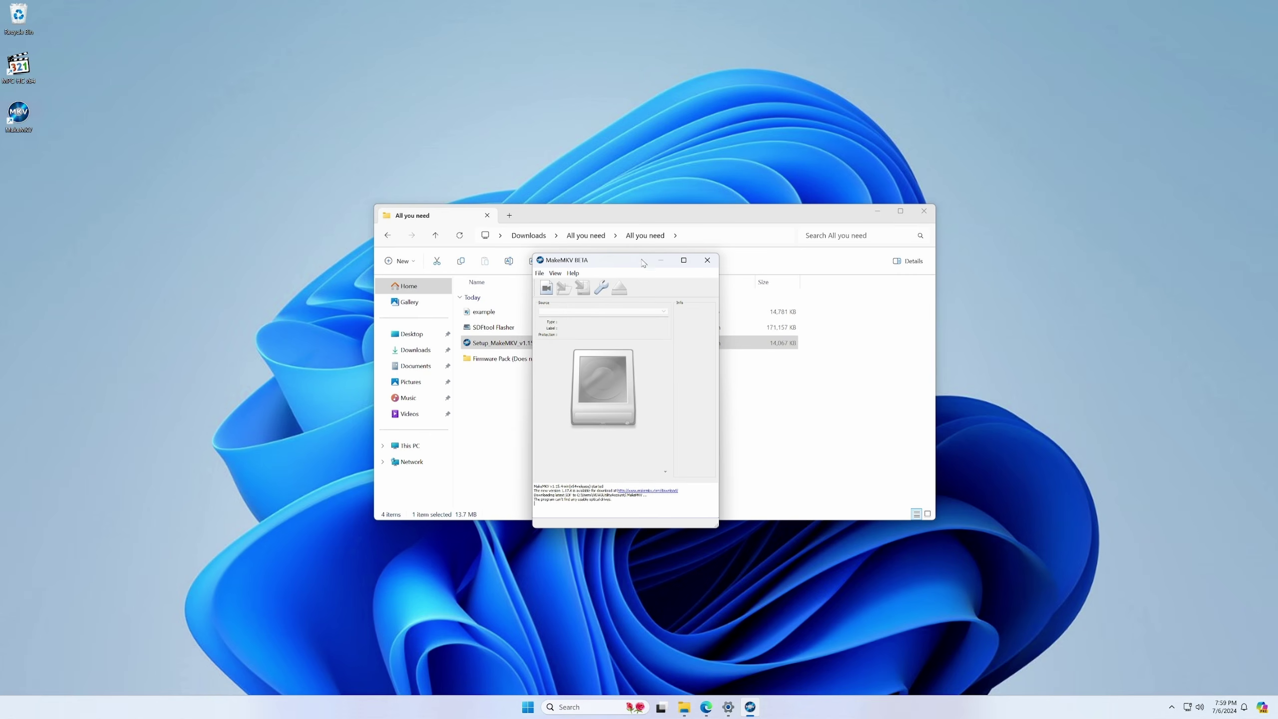
pyautogui.click(600, 287)
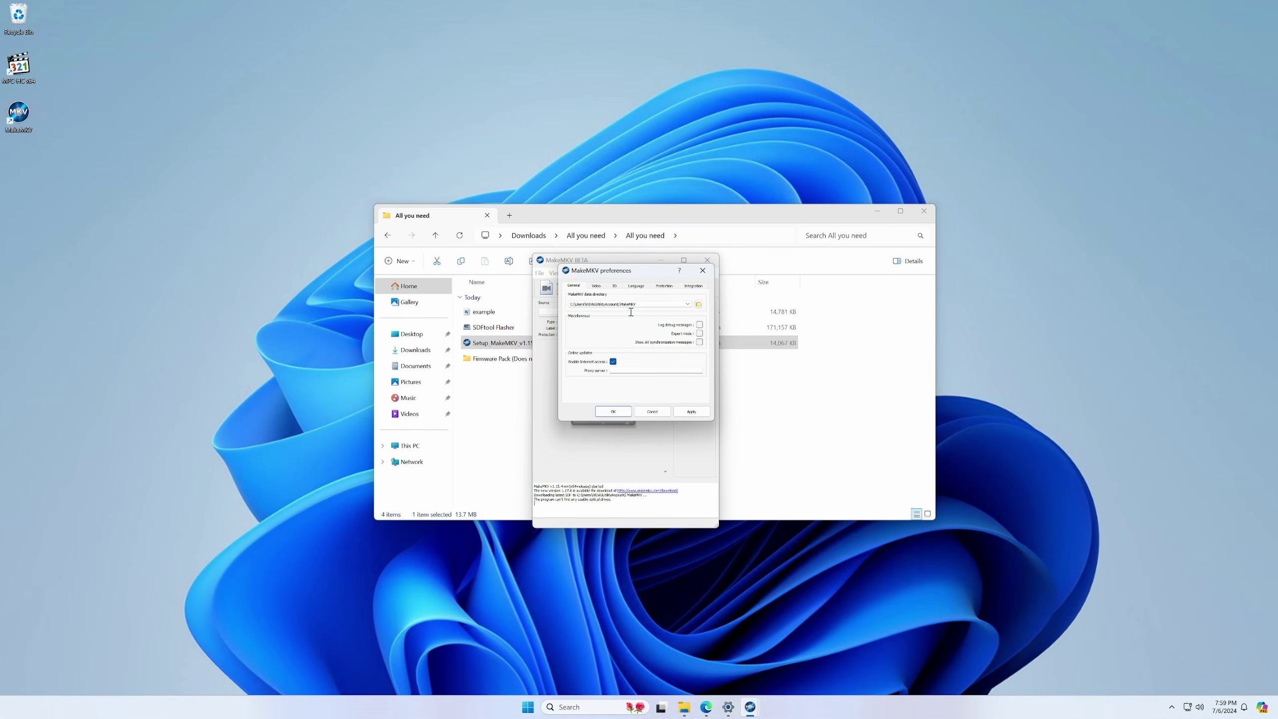
pyautogui.click(693, 286)
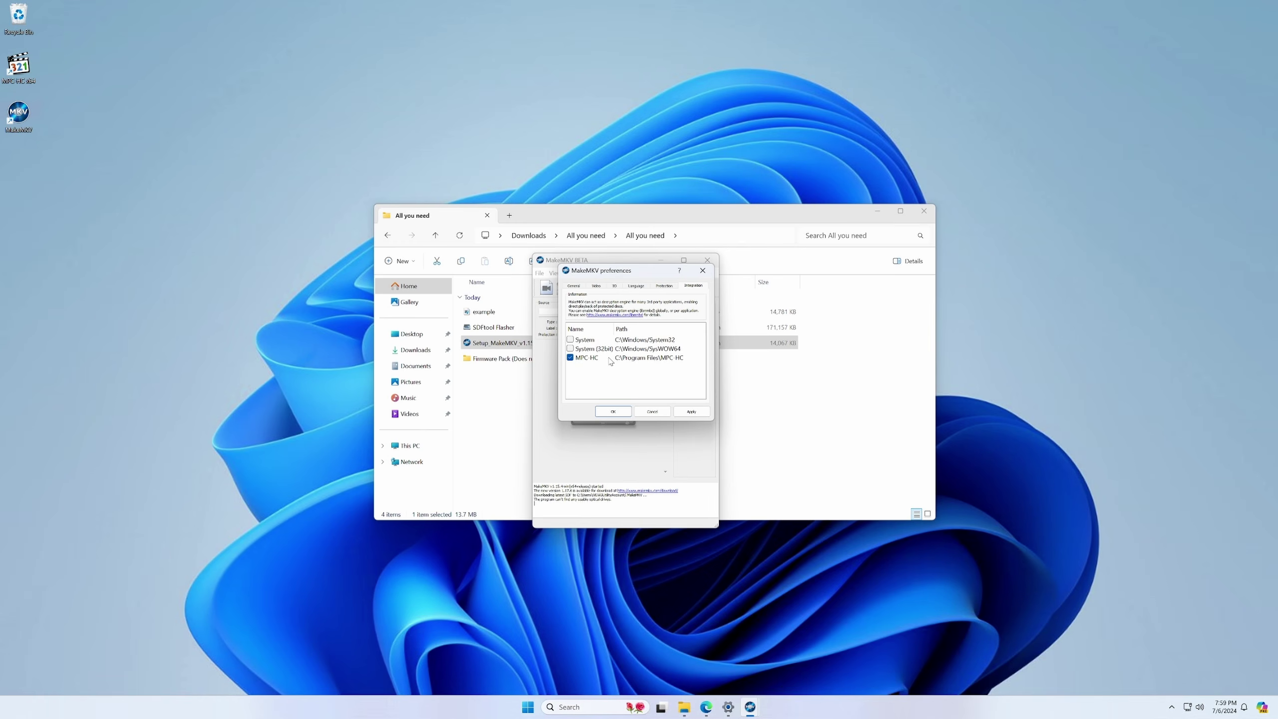
pyautogui.click(691, 411)
pyautogui.click(571, 358)
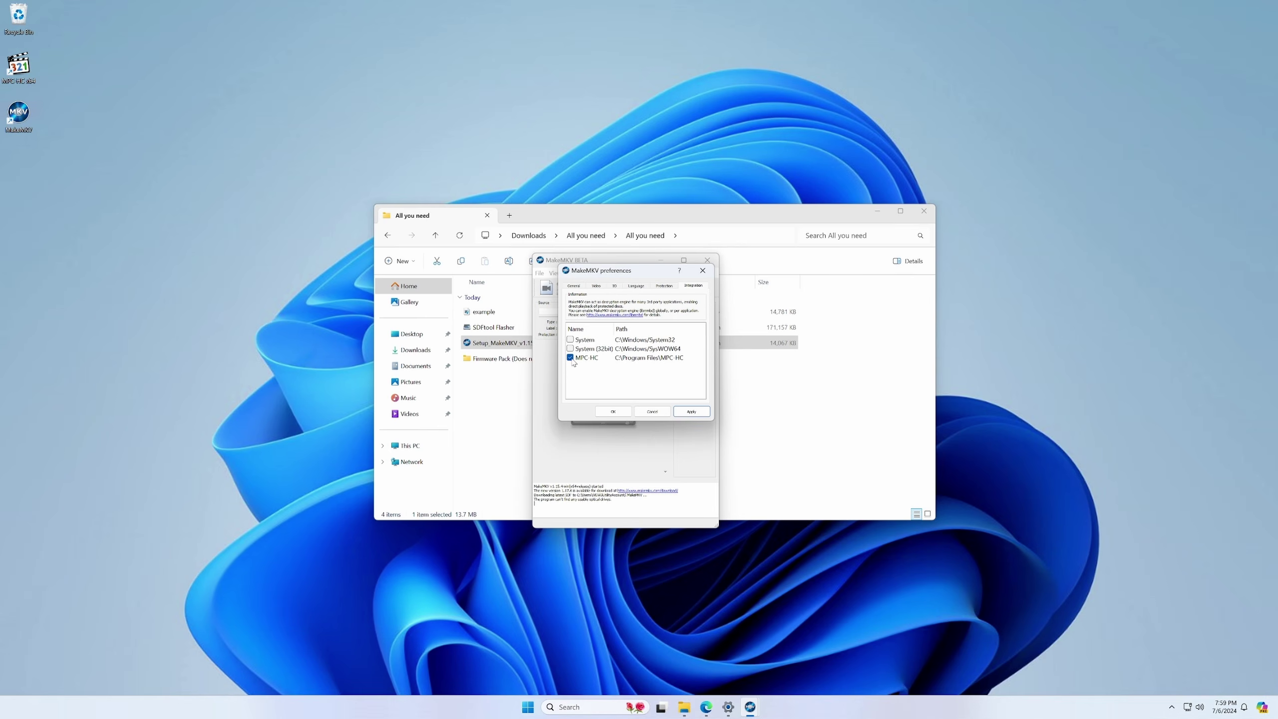
pyautogui.click(699, 414)
pyautogui.click(580, 358)
pyautogui.click(571, 357)
pyautogui.click(652, 411)
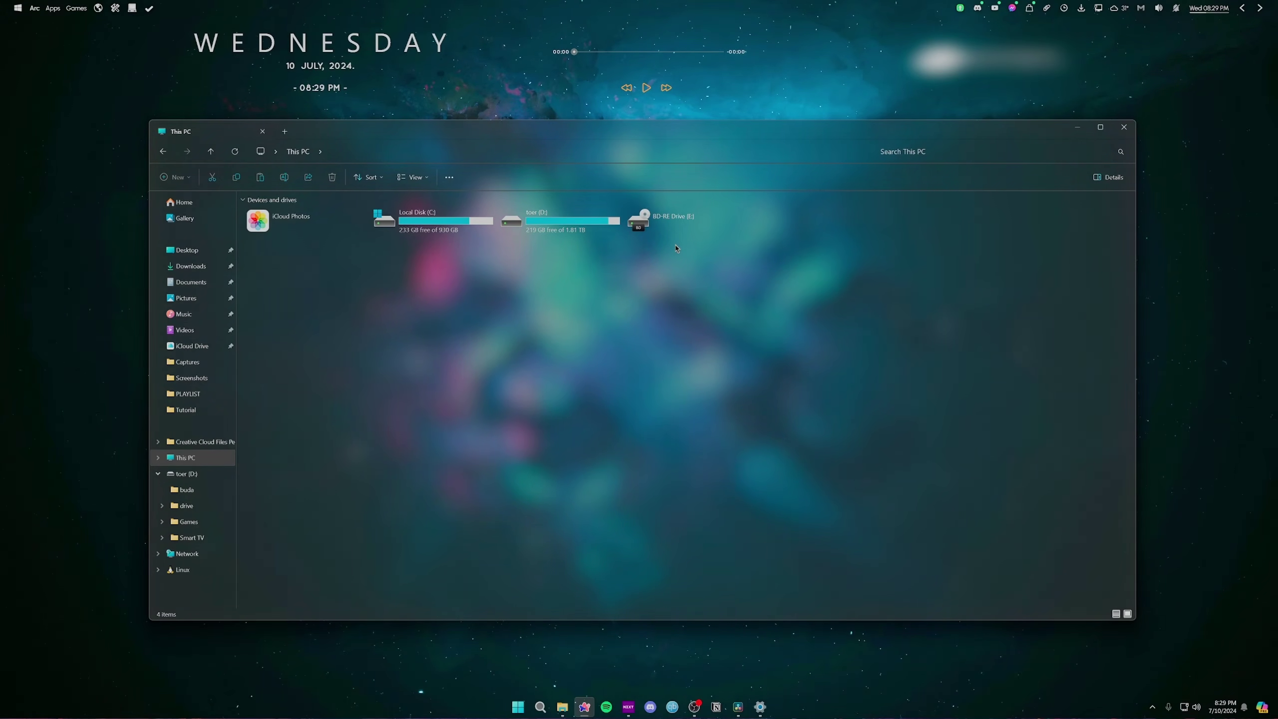
# - Open the BD-RE drive E: from This PC, and close PowerDVD and its upgrade offer
pyautogui.doubleClick(664, 221)
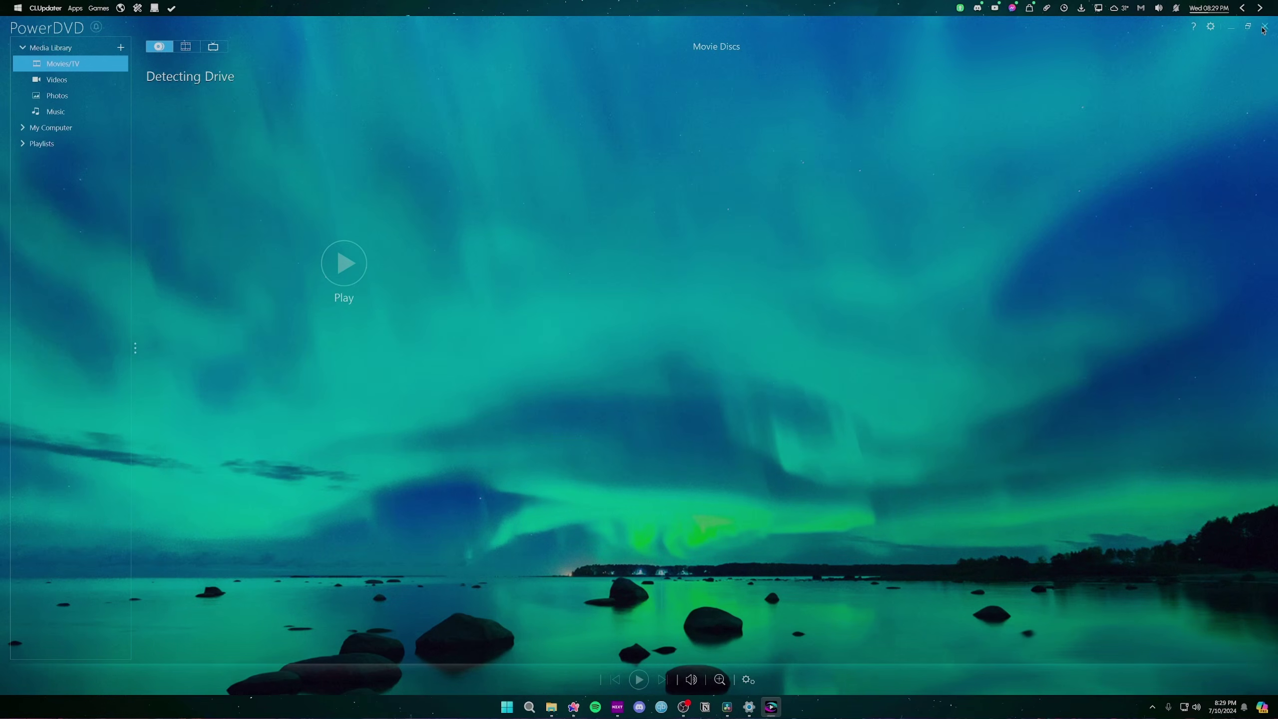
pyautogui.click(1263, 27)
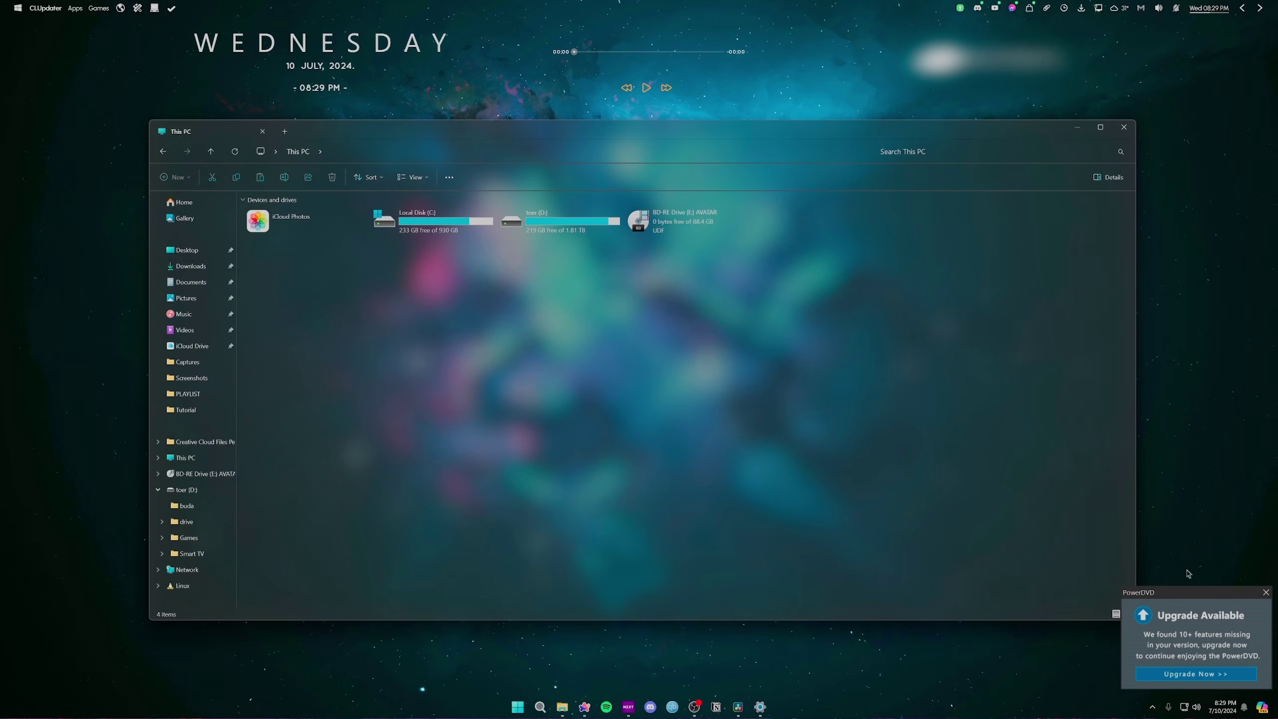
pyautogui.click(1265, 594)
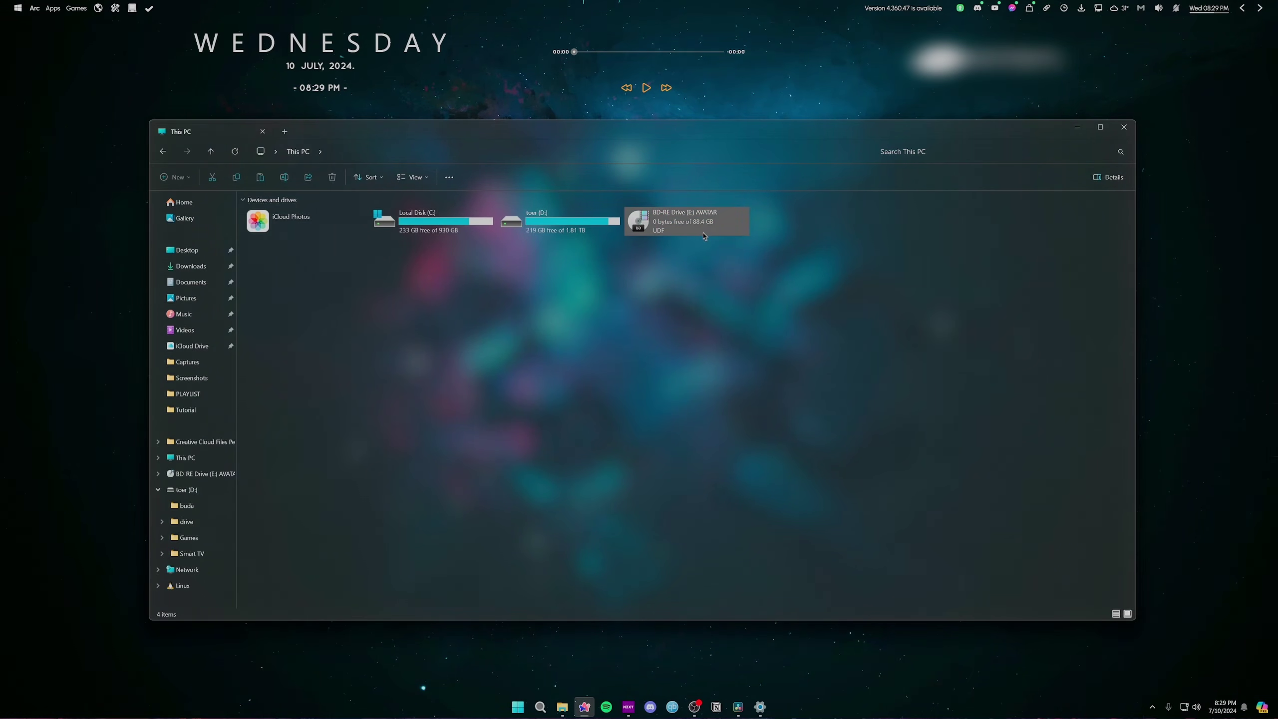
# - Search Windows for "makeMKV", launch MakeMKV, and place its window over the side of the This PC window
pyautogui.press('super')
pyautogui.write('makeMKV')
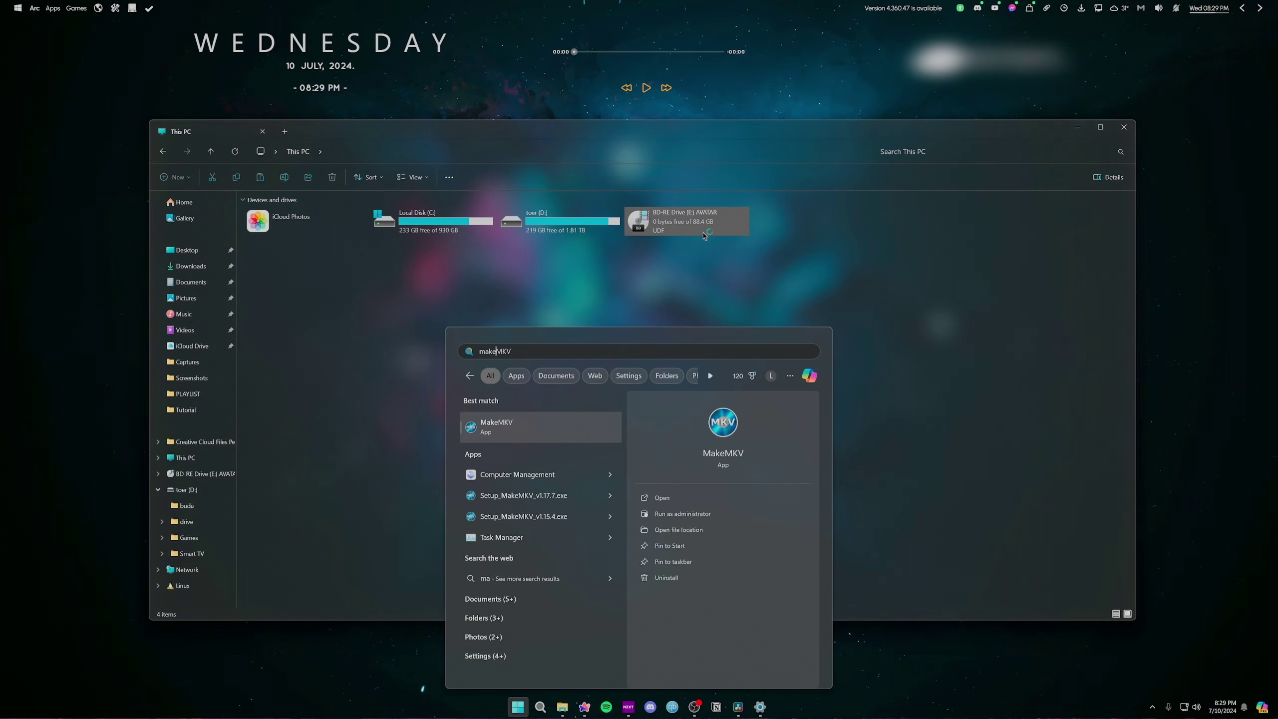
pyautogui.press('Return')
pyautogui.moveTo(703, 169); pyautogui.dragTo(332, 146)
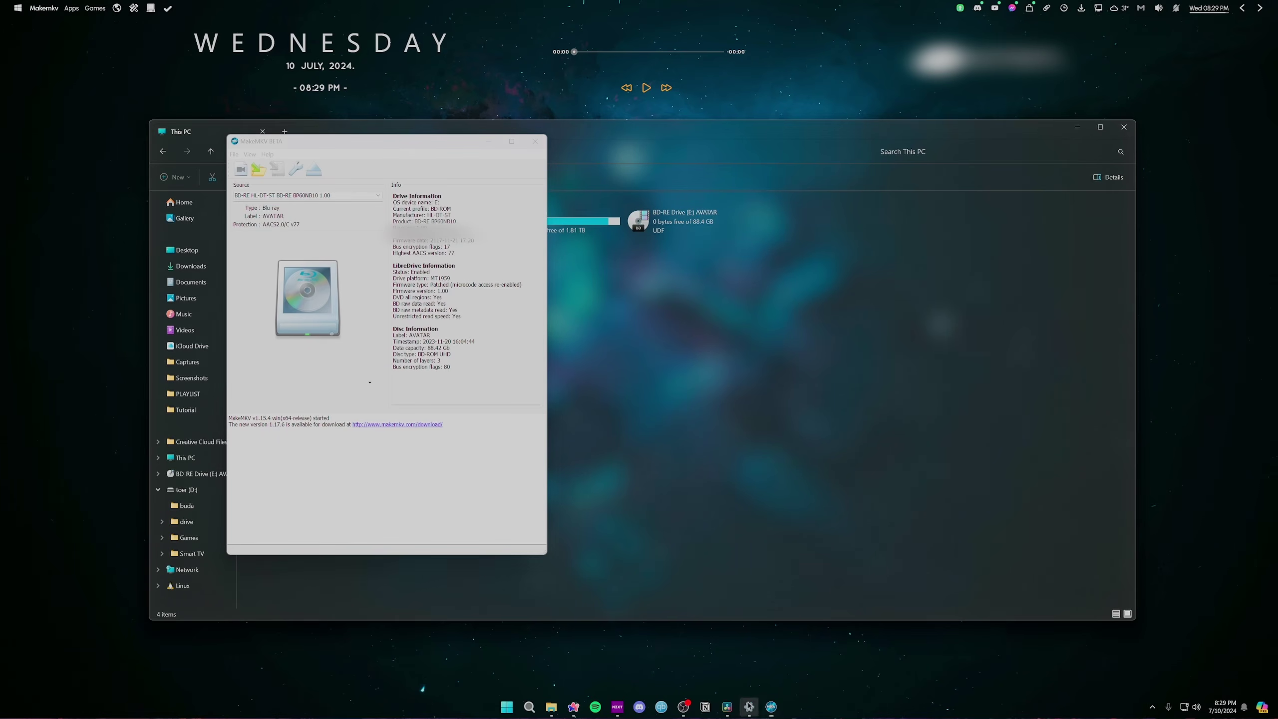
# - Check the Use HDR and HDR video streaming options in the Windows display settings, and minimize Settings
pyautogui.click(749, 706)
pyautogui.click(984, 498)
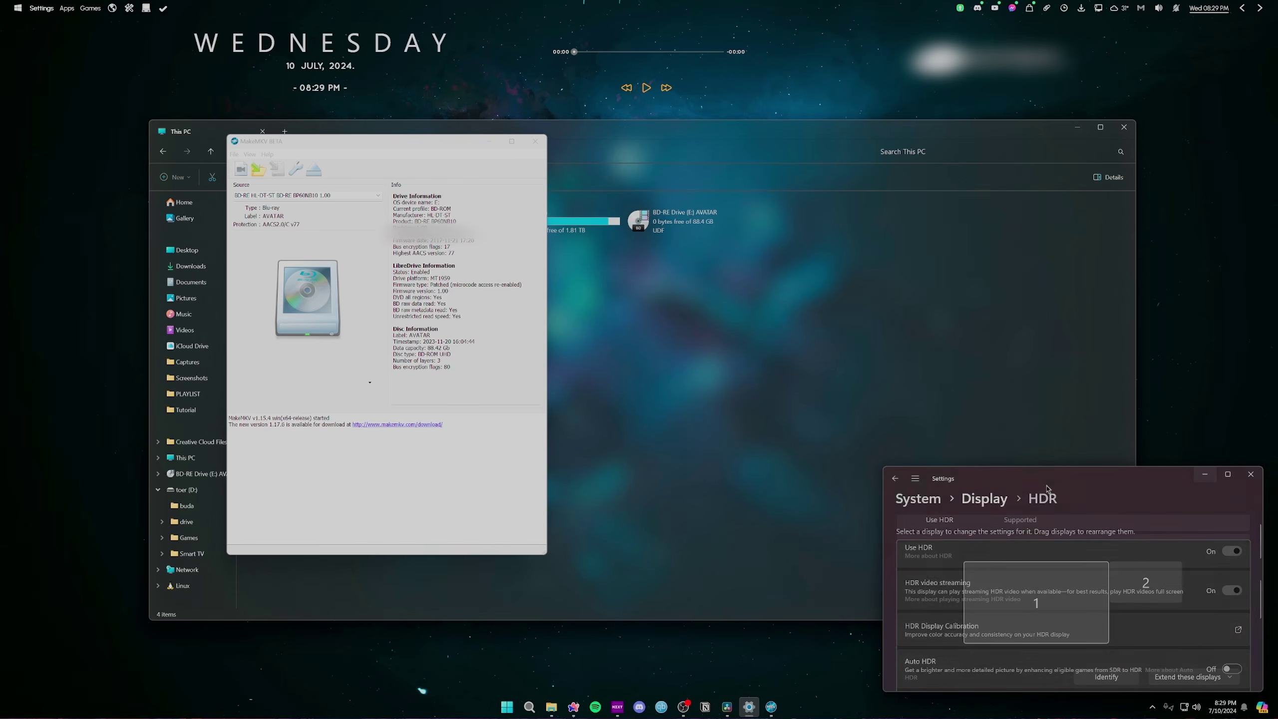
pyautogui.moveTo(1059, 480); pyautogui.dragTo(951, 296)
pyautogui.scroll(-3, 978, 416)
pyautogui.scroll(-2, 978, 415)
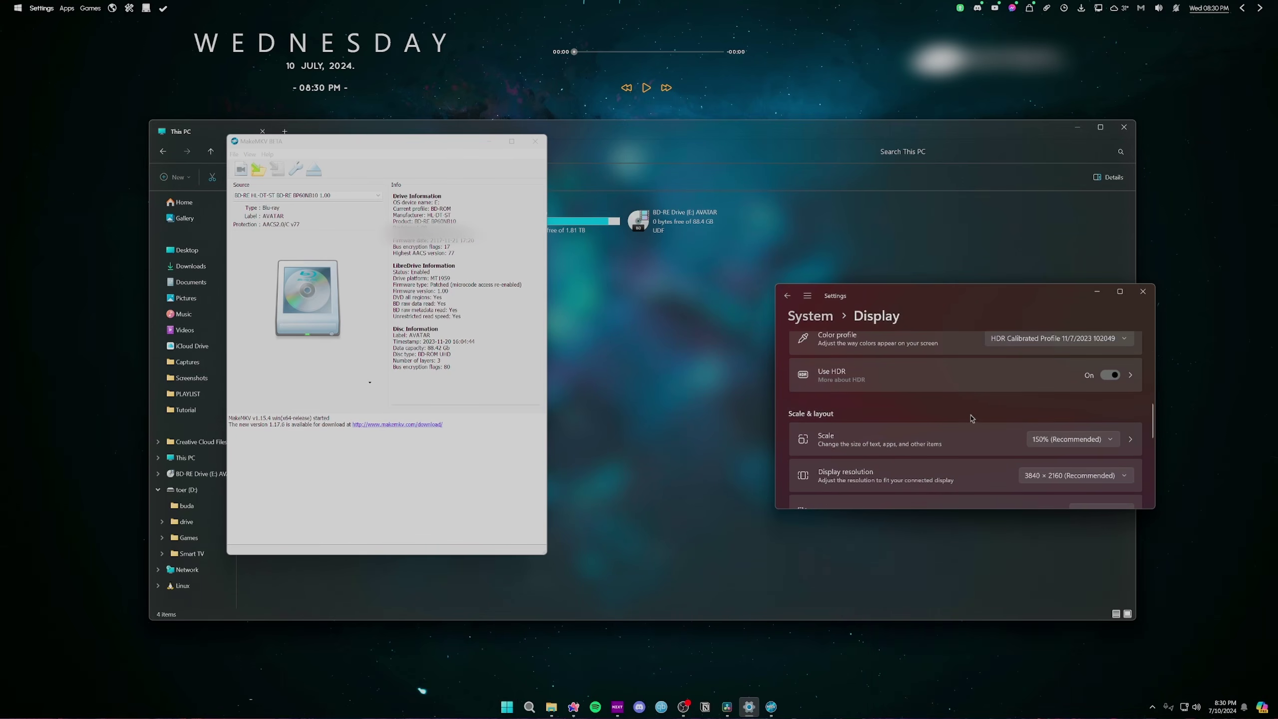
pyautogui.click(1002, 381)
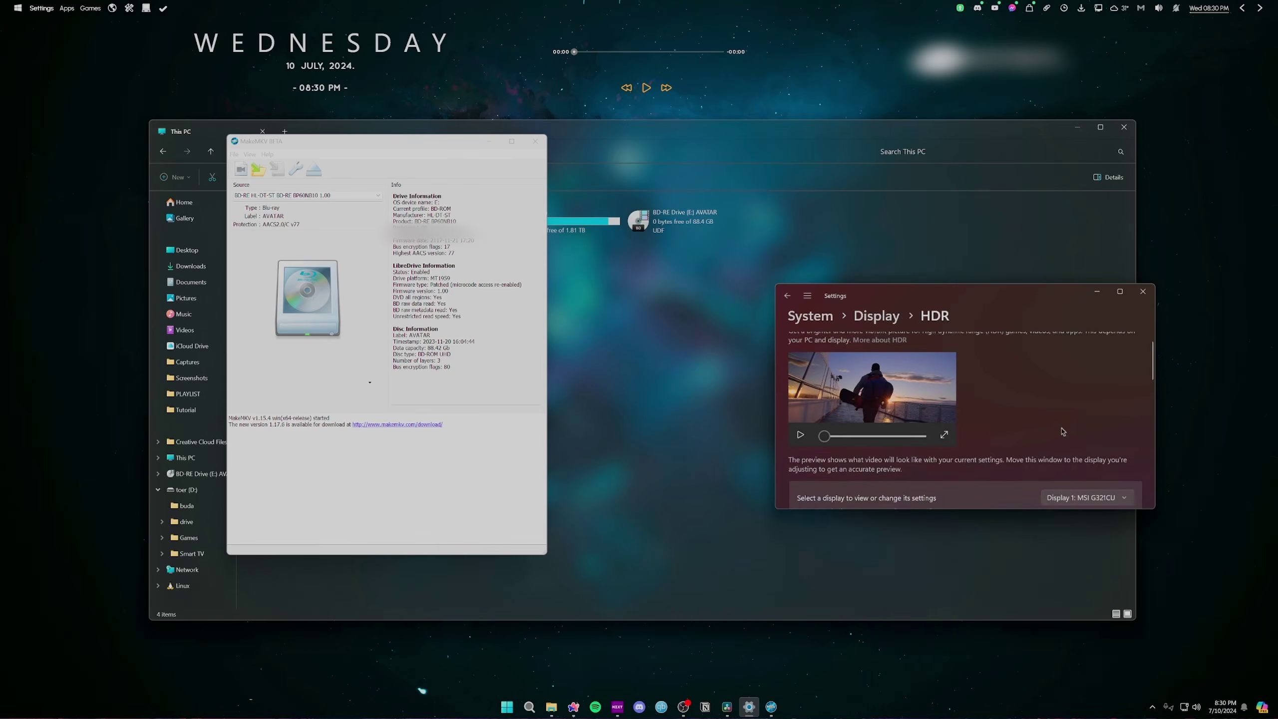
pyautogui.scroll(-5, 1010, 437)
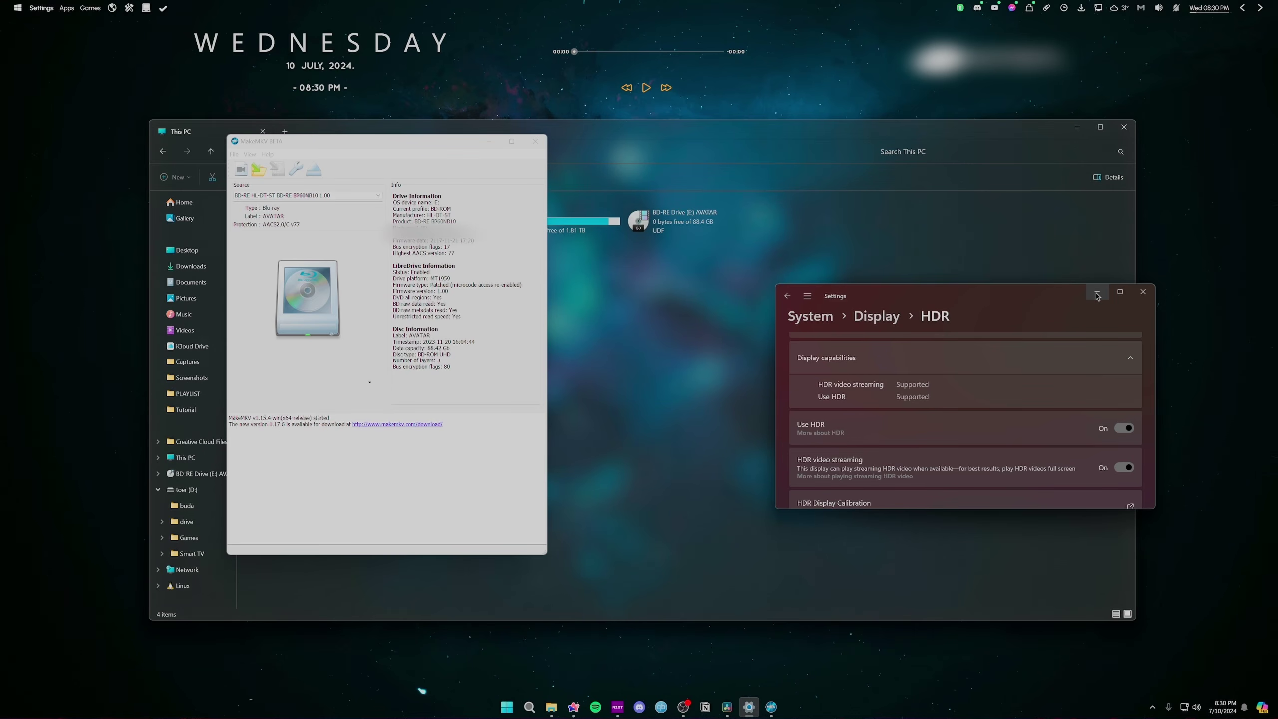
pyautogui.click(1097, 294)
# - Search Windows for "mpc", launch MPC-HC x64, and minimize the MakeMKV window
pyautogui.press('super')
pyautogui.write('mpc')
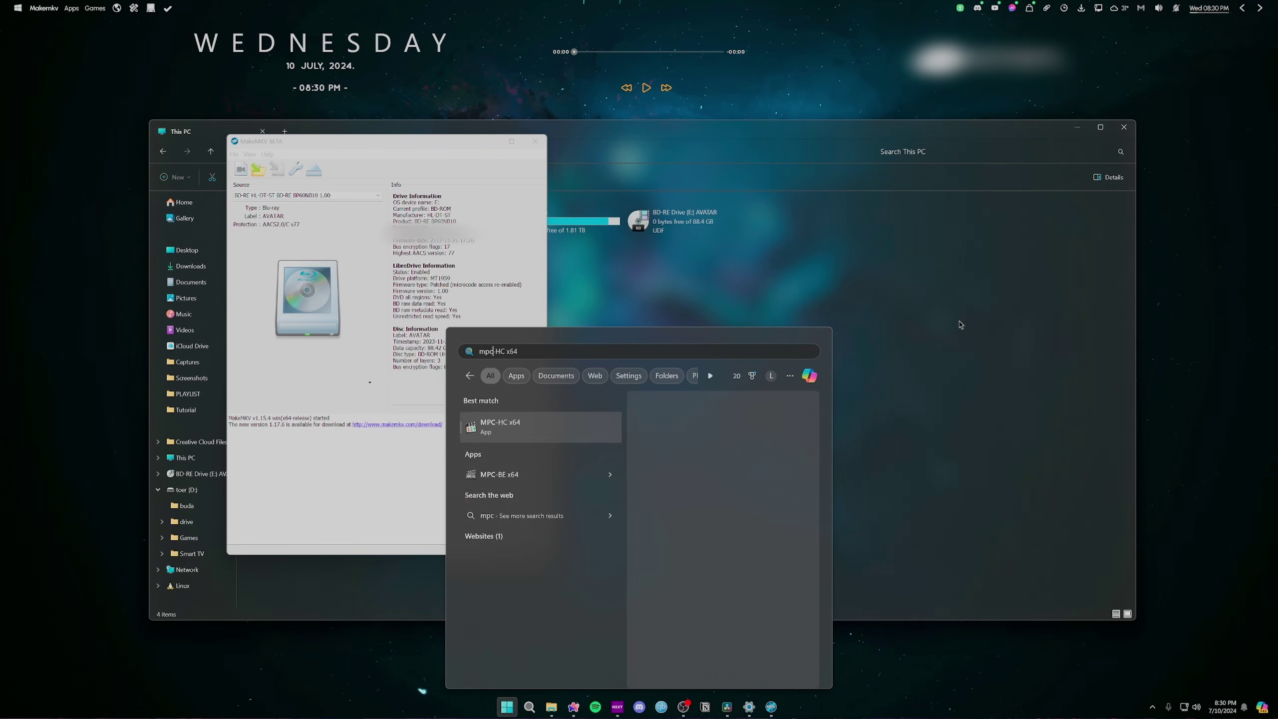
pyautogui.press('Return')
pyautogui.click(489, 141)
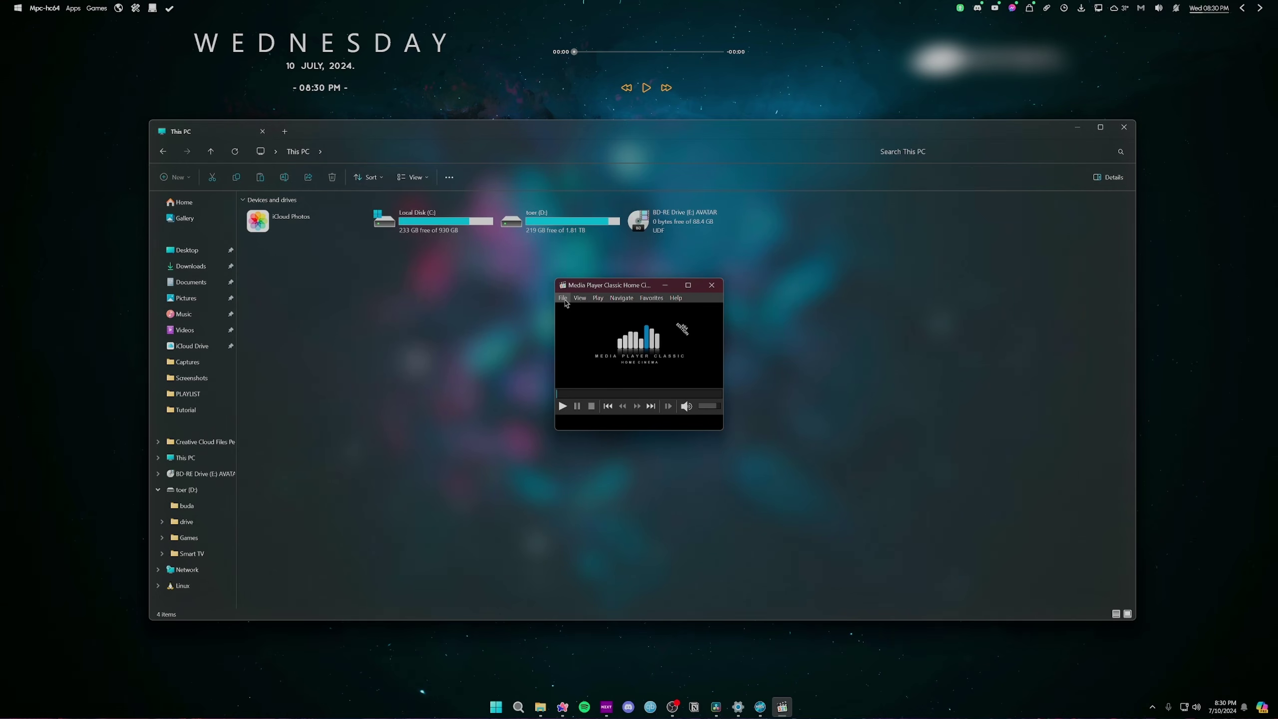
# - Open the Blu-ray from BD-RE Drive (E:) AVATAR as a DVD/BD folder in MPC-HC, and pause playback on the studio logo
pyautogui.click(564, 300)
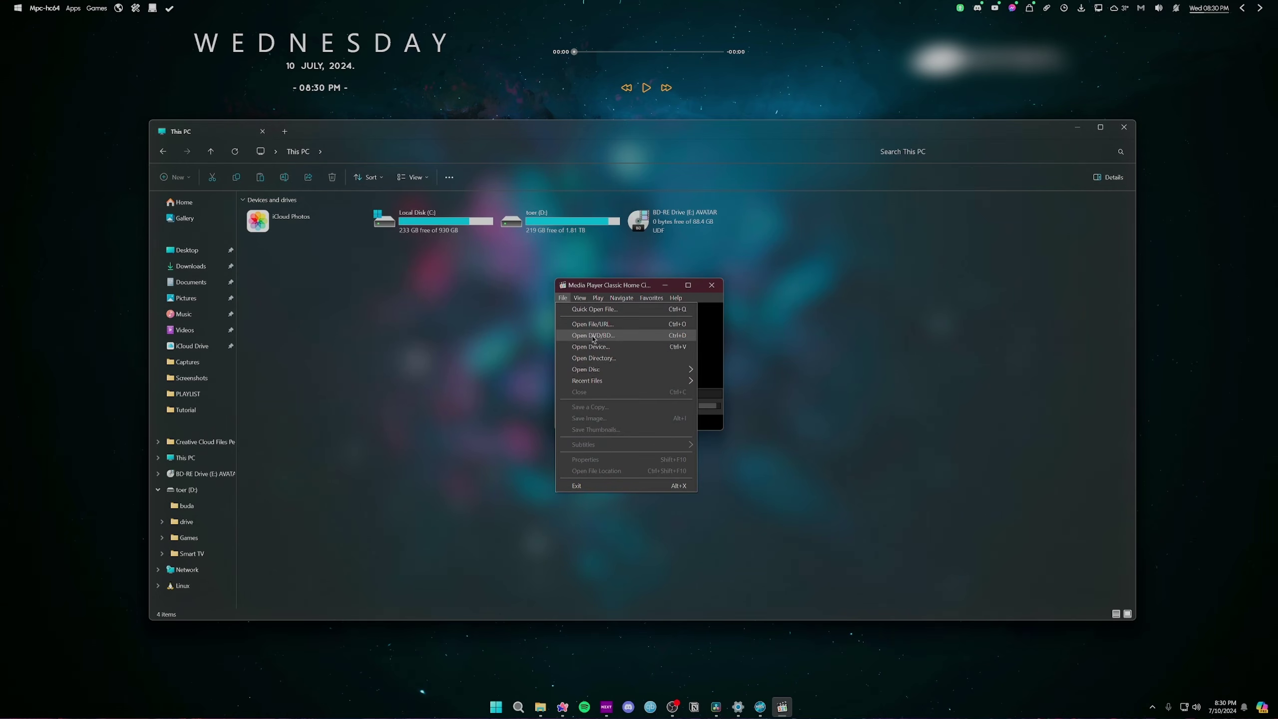
pyautogui.moveTo(598, 373)
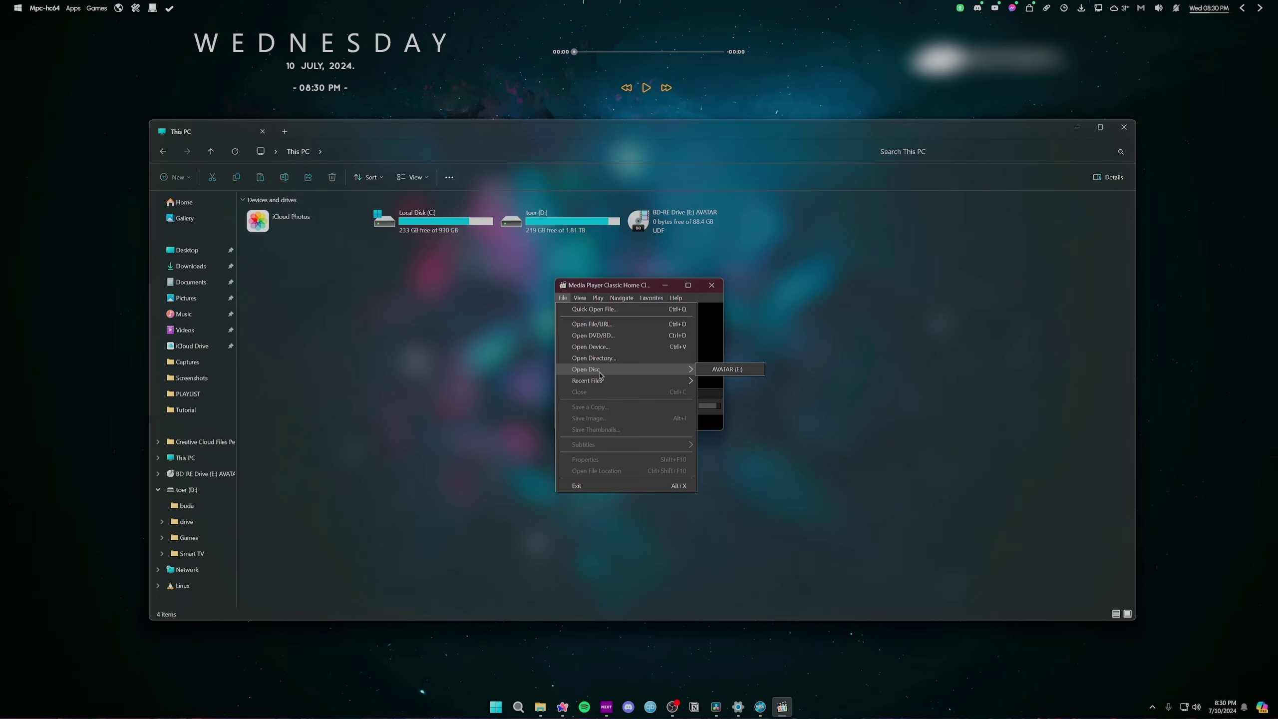
pyautogui.click(593, 336)
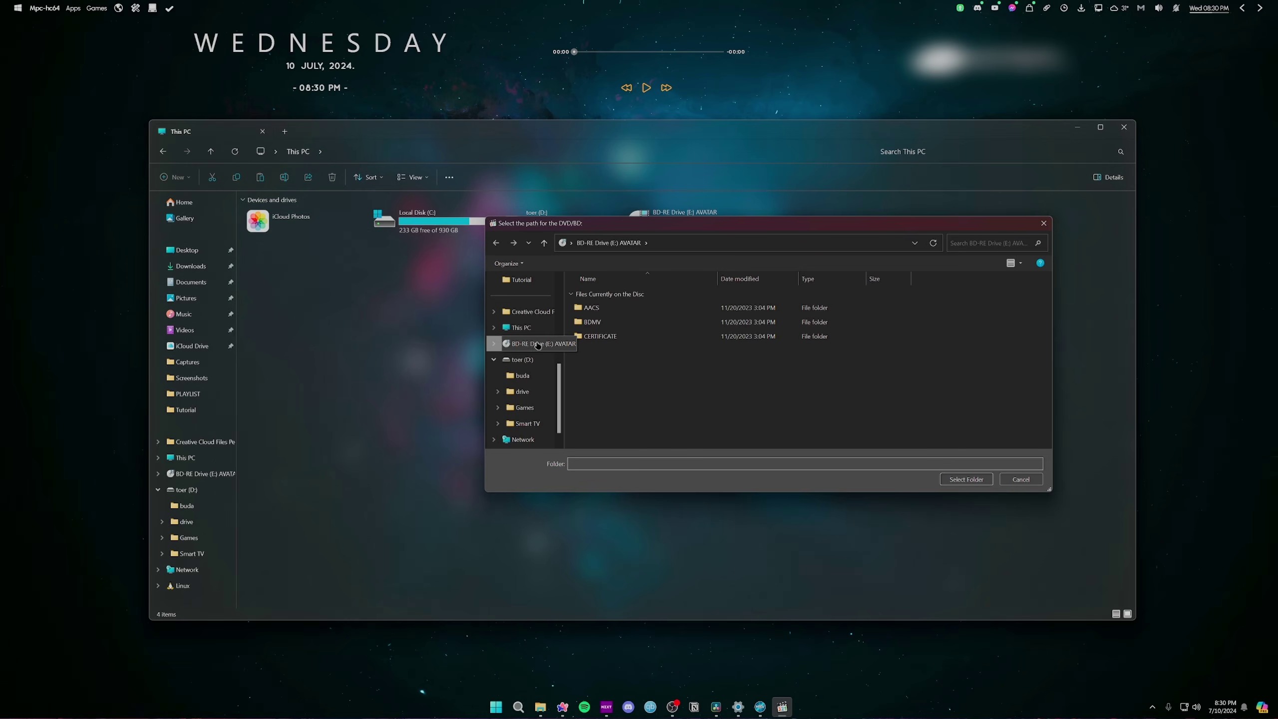
pyautogui.click(959, 481)
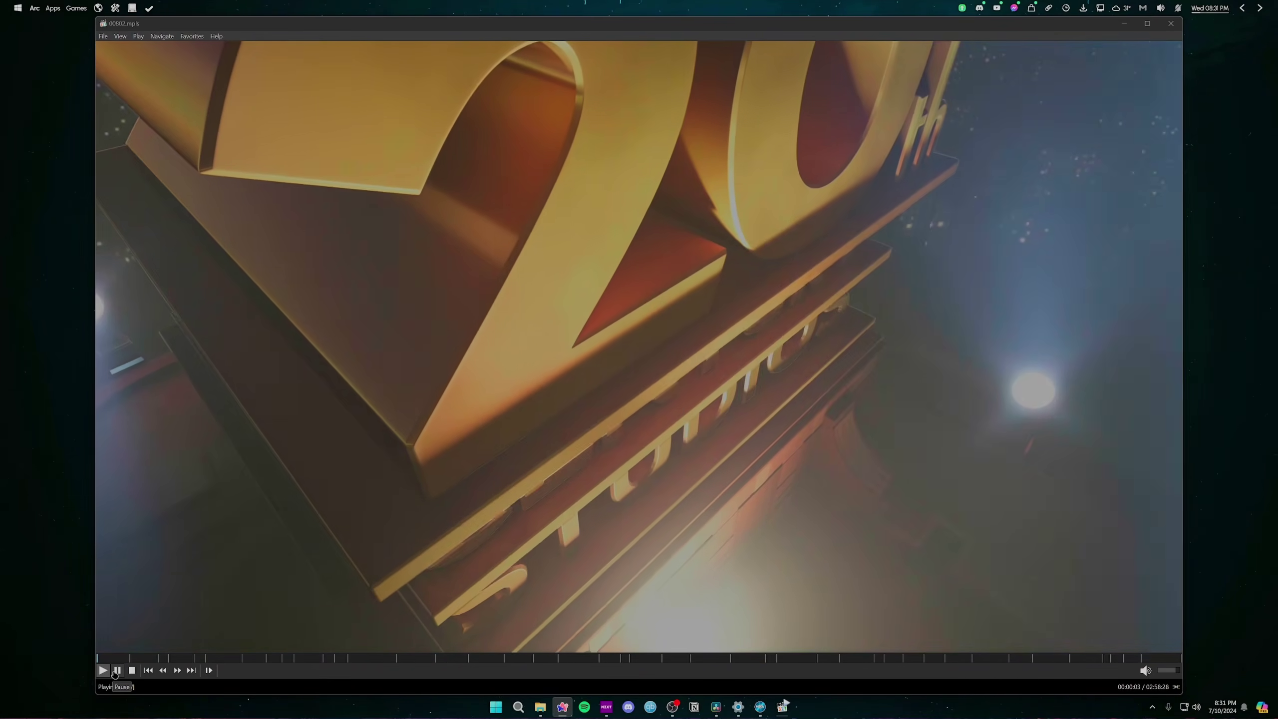
pyautogui.click(117, 670)
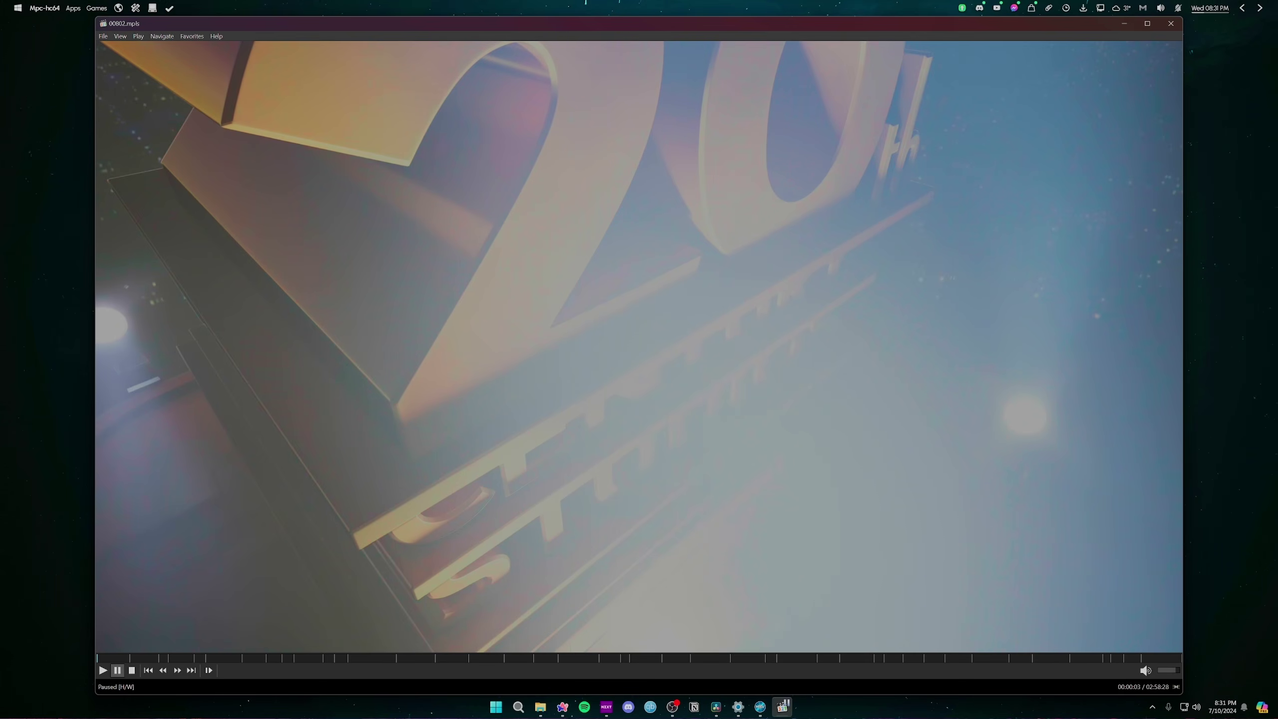
# - Check madVR's playback statistics overlay, hide it again, and look over the disc's available subtitle tracks
pyautogui.hotkey('ctrl', 'j')
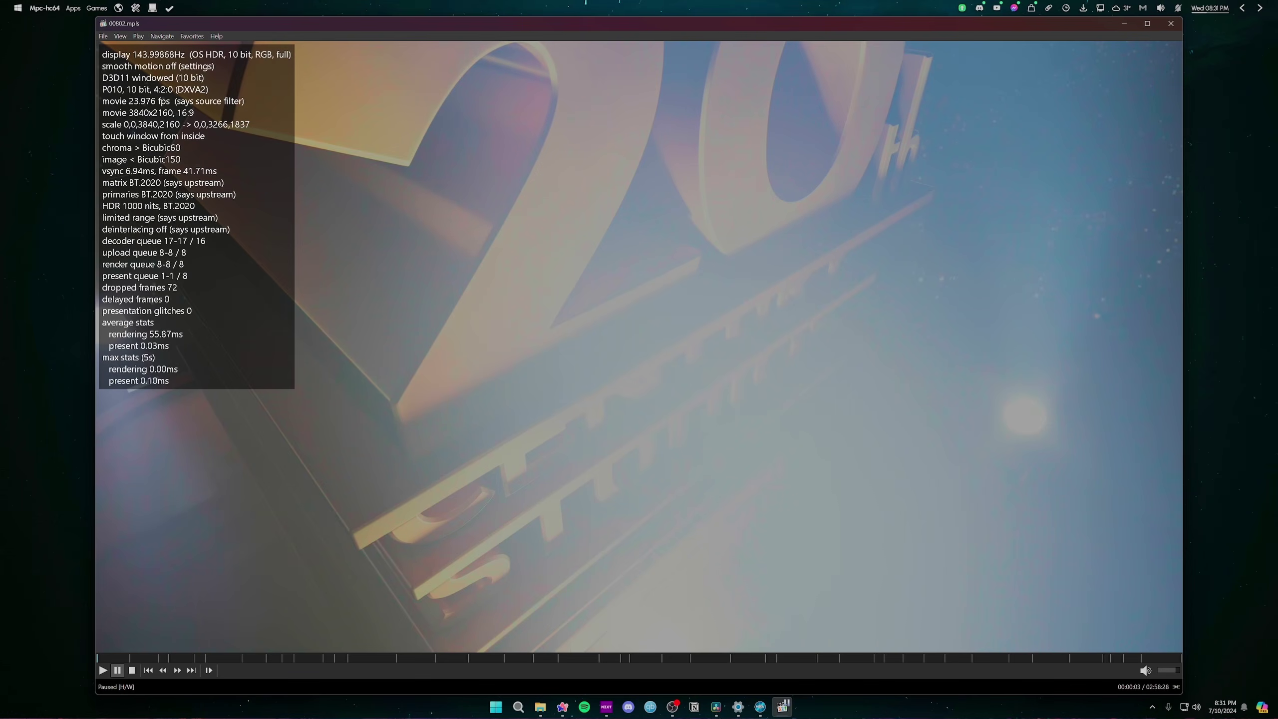
pyautogui.hotkey('ctrl', 'j')
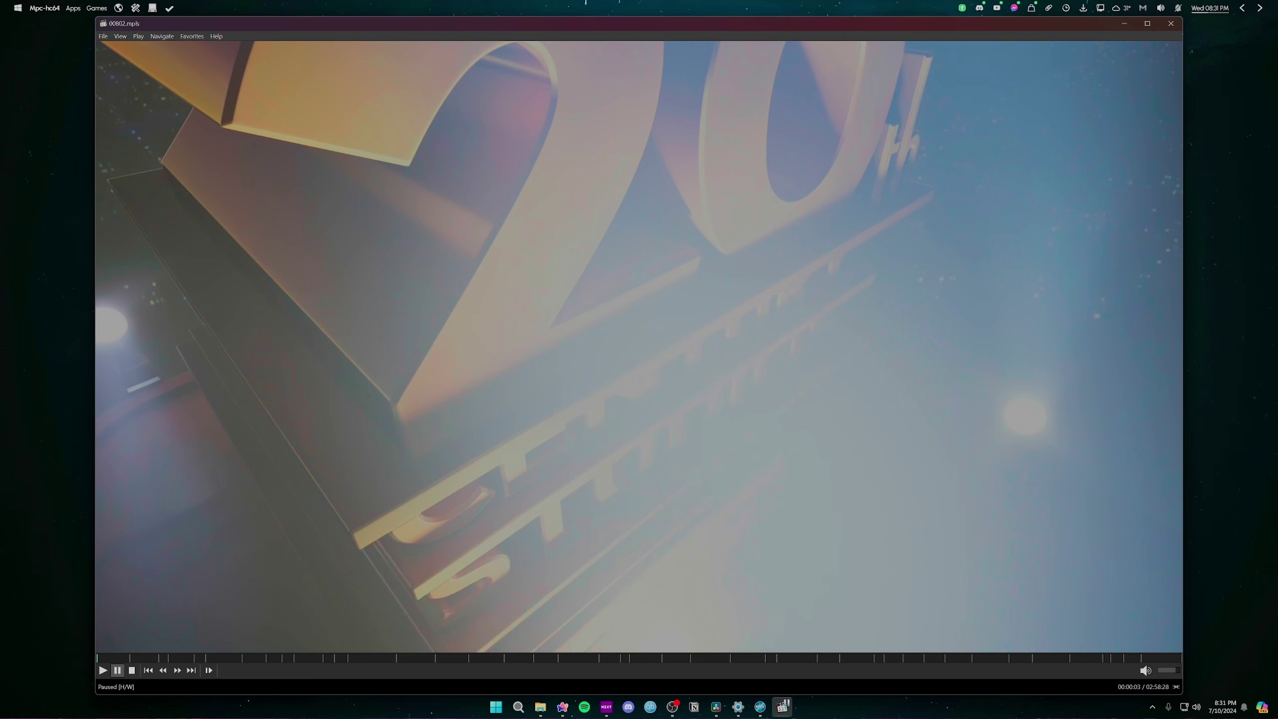
pyautogui.click(138, 36)
pyautogui.moveTo(185, 175)
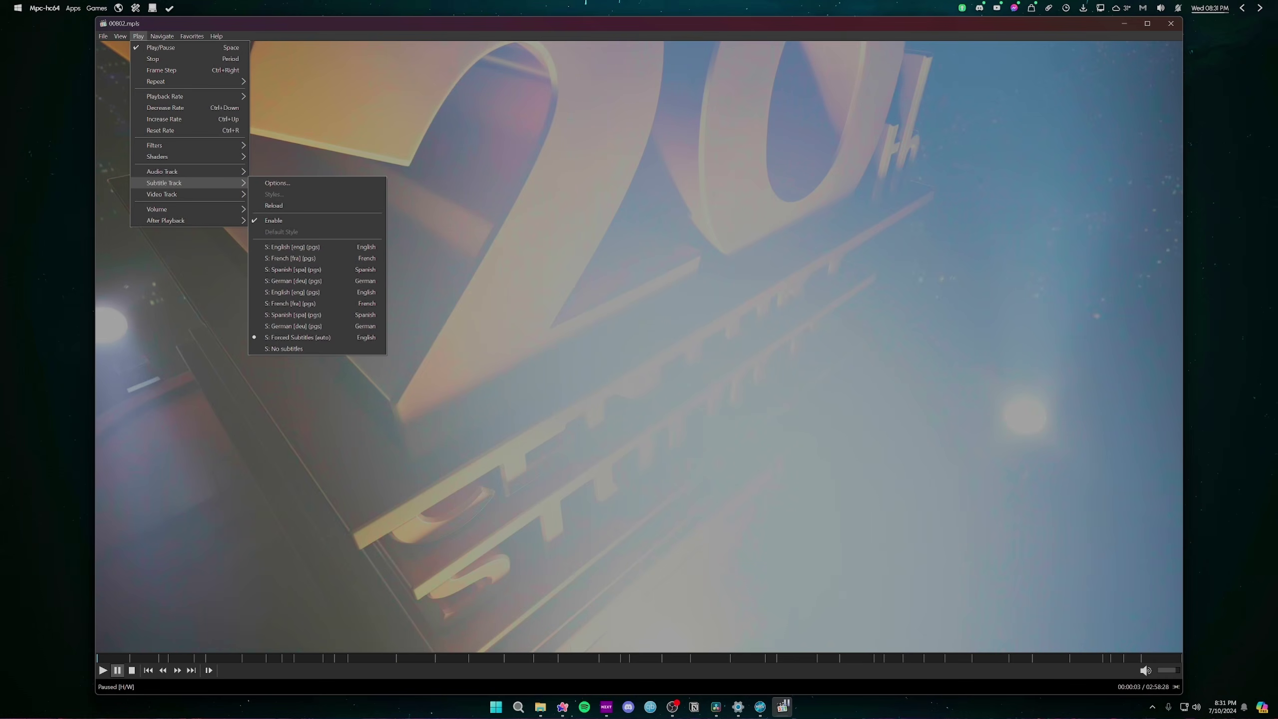
# - Switch to the Arc browser, bring its window over the player, search OpenSubtitles for "avatar", and open the 2009 Avatar page
pyautogui.hotkey('alt', 'Tab')
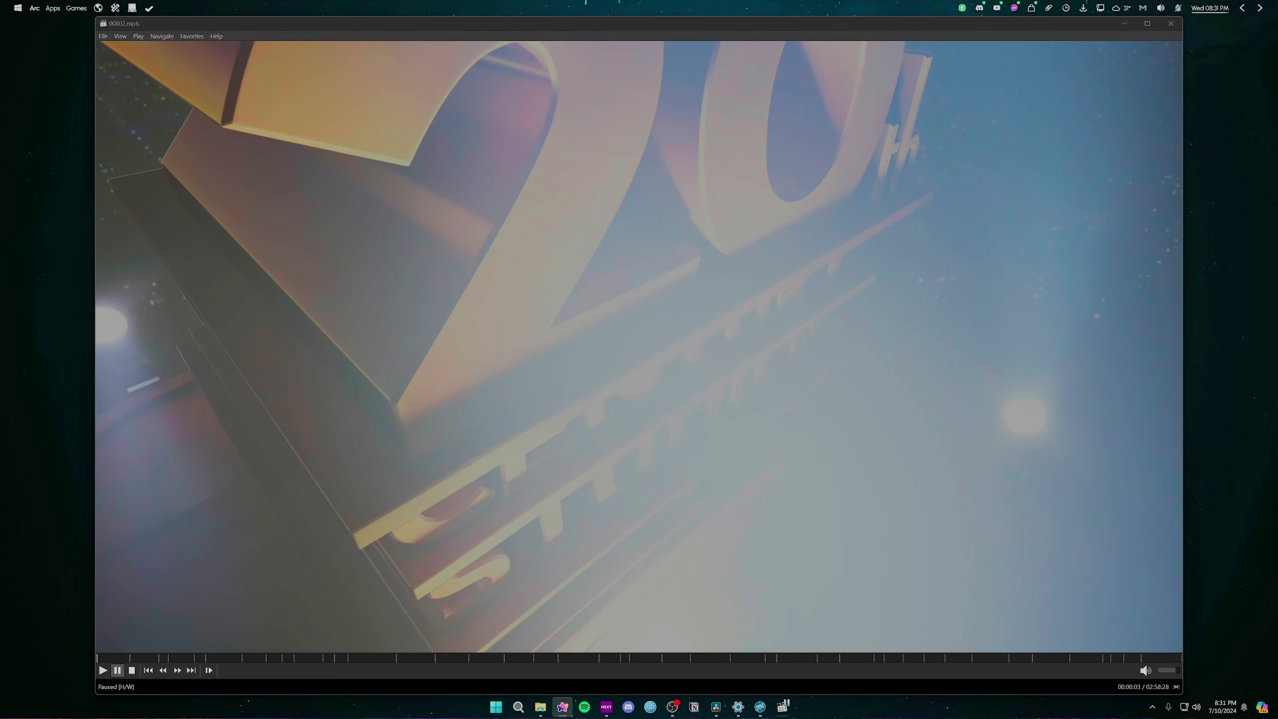
pyautogui.moveTo(1277, 157); pyautogui.dragTo(385, 64)
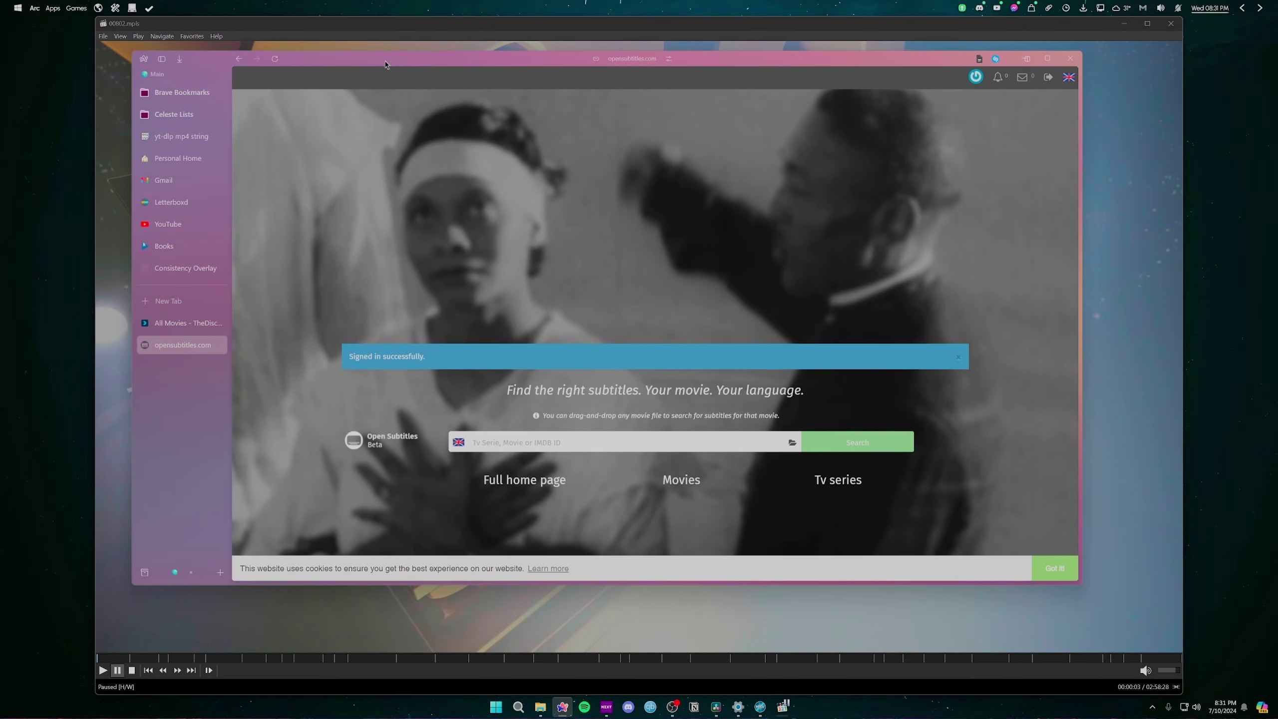
pyautogui.click(523, 439)
pyautogui.write('avatar')
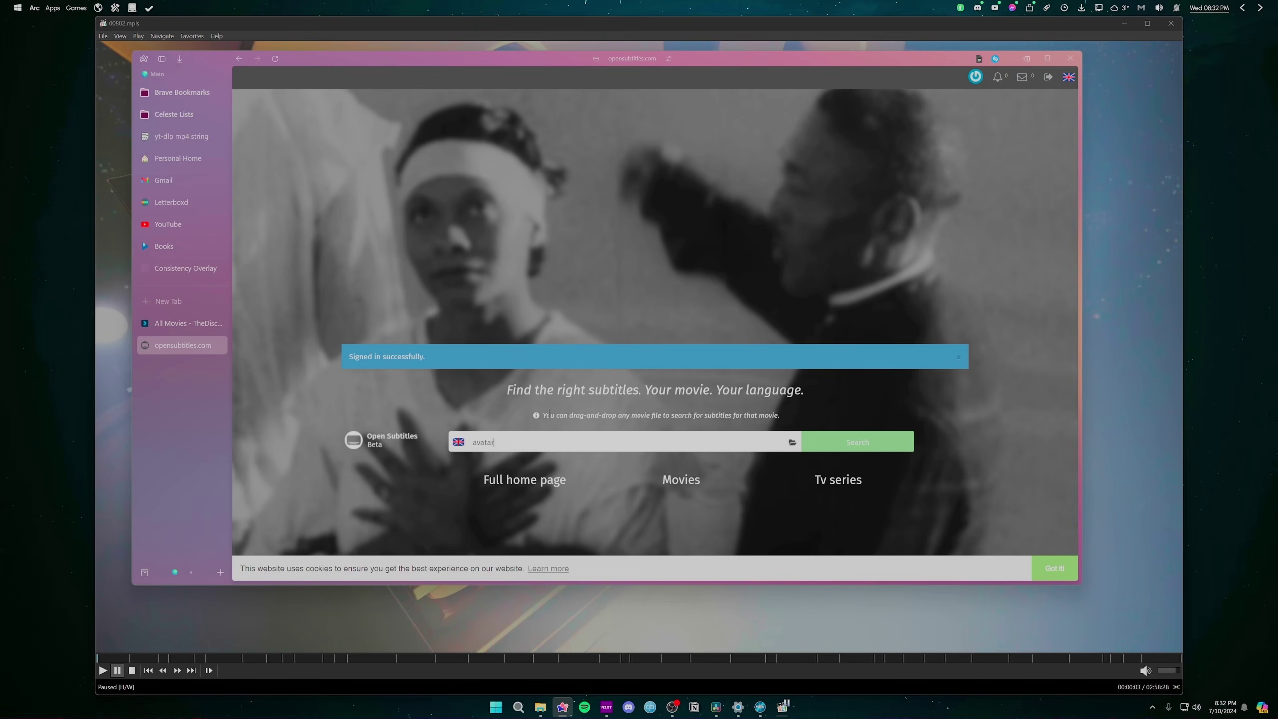
pyautogui.press('Return')
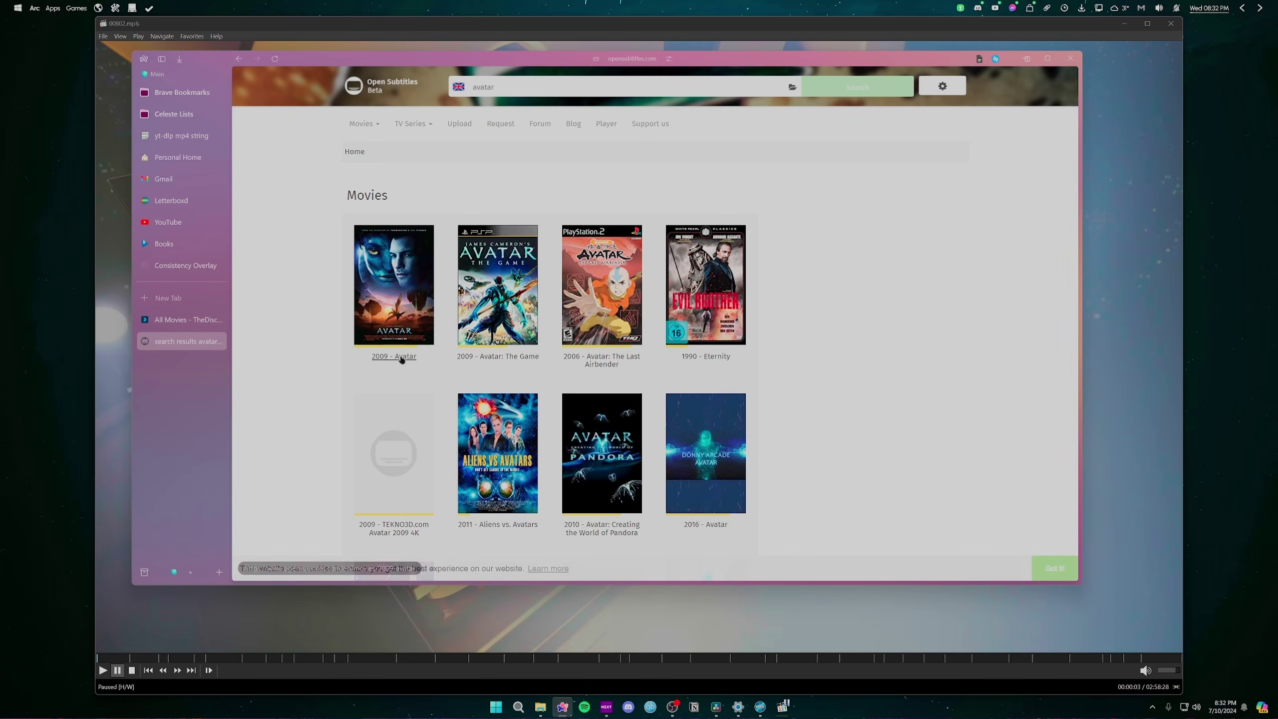
pyautogui.click(402, 347)
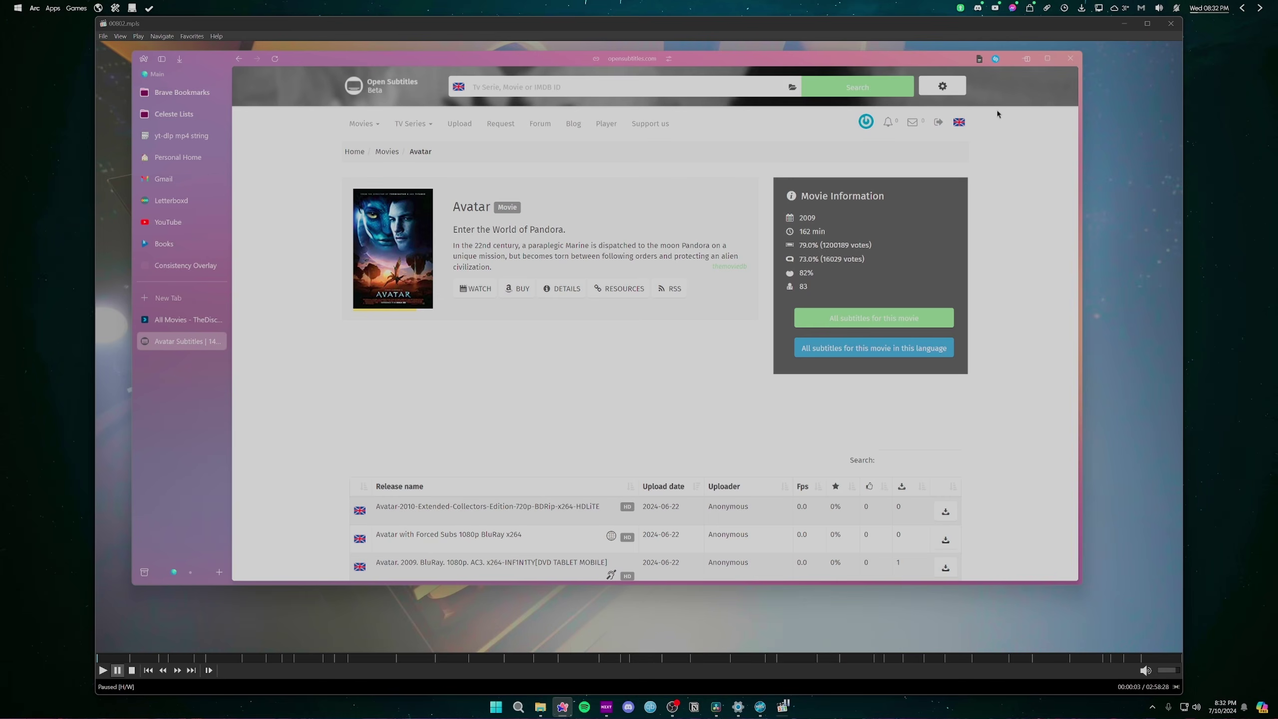
# - Download the English SRT subtitle for the release Avatar-2010-Extended-Collectors-Edition-720p-BDRip-x264-HDLiTE
pyautogui.click(1124, 187)
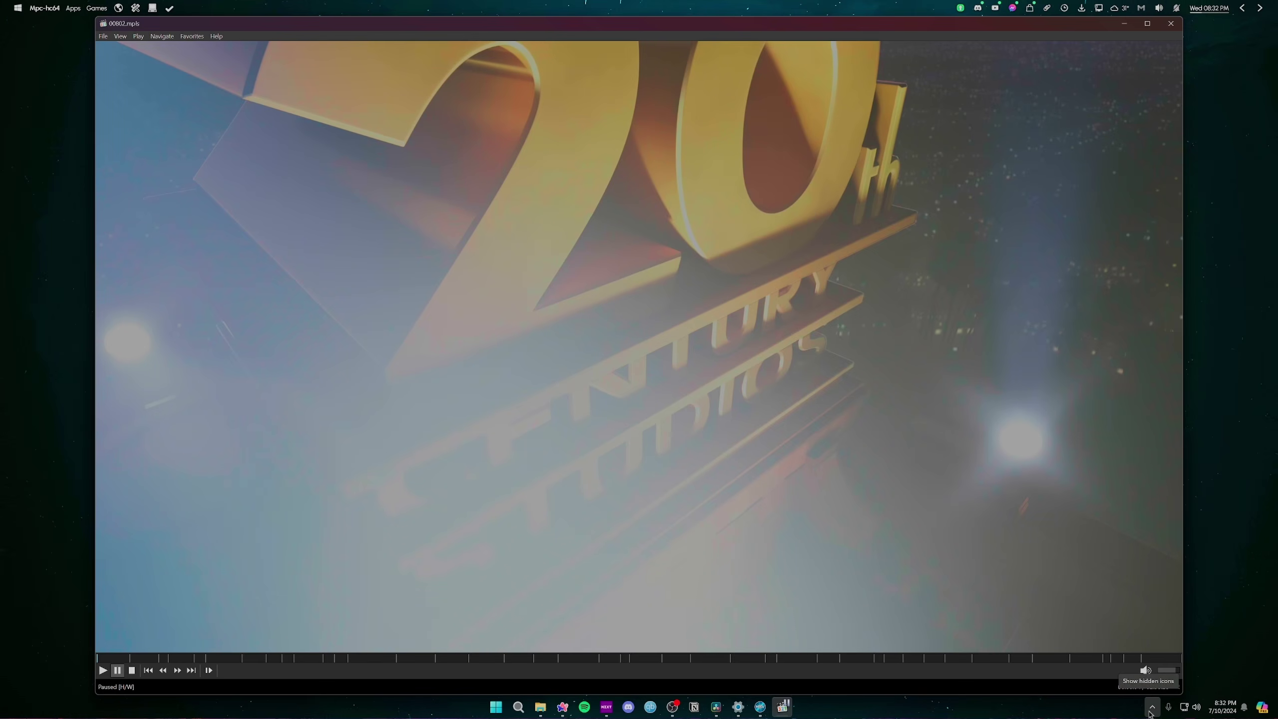
pyautogui.click(562, 706)
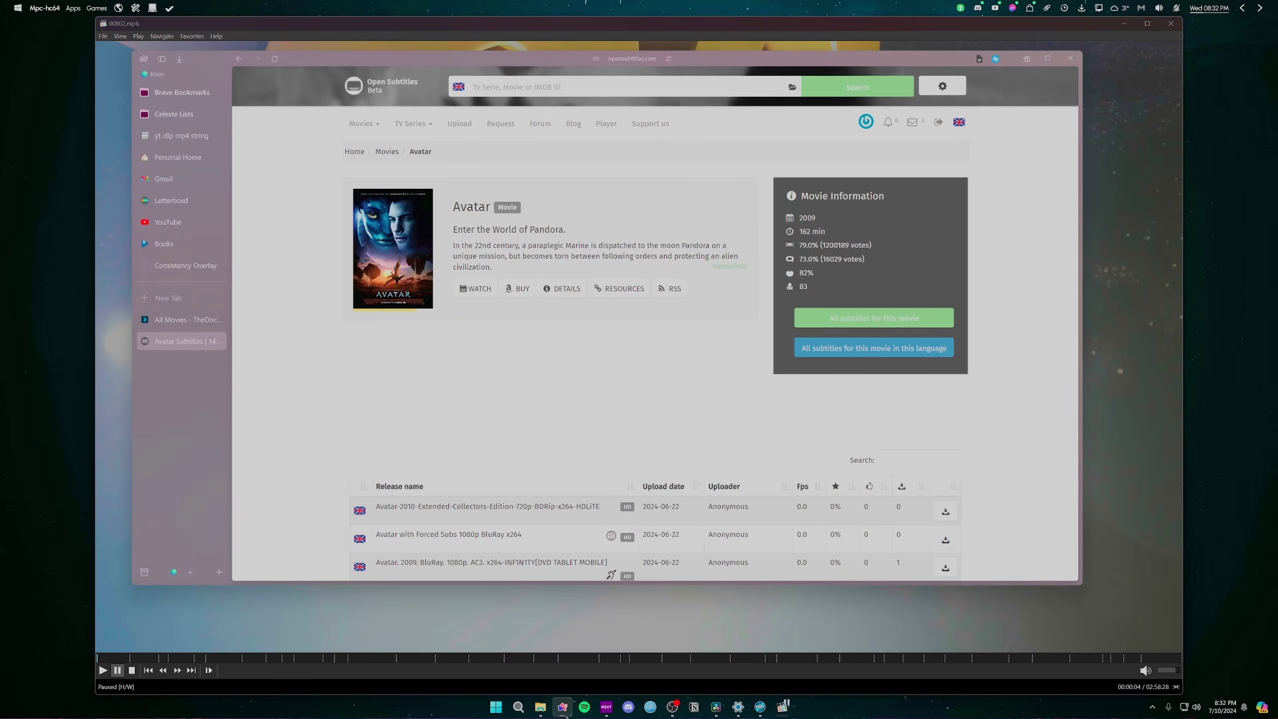
pyautogui.scroll(-4, 796, 387)
pyautogui.scroll(-1, 796, 386)
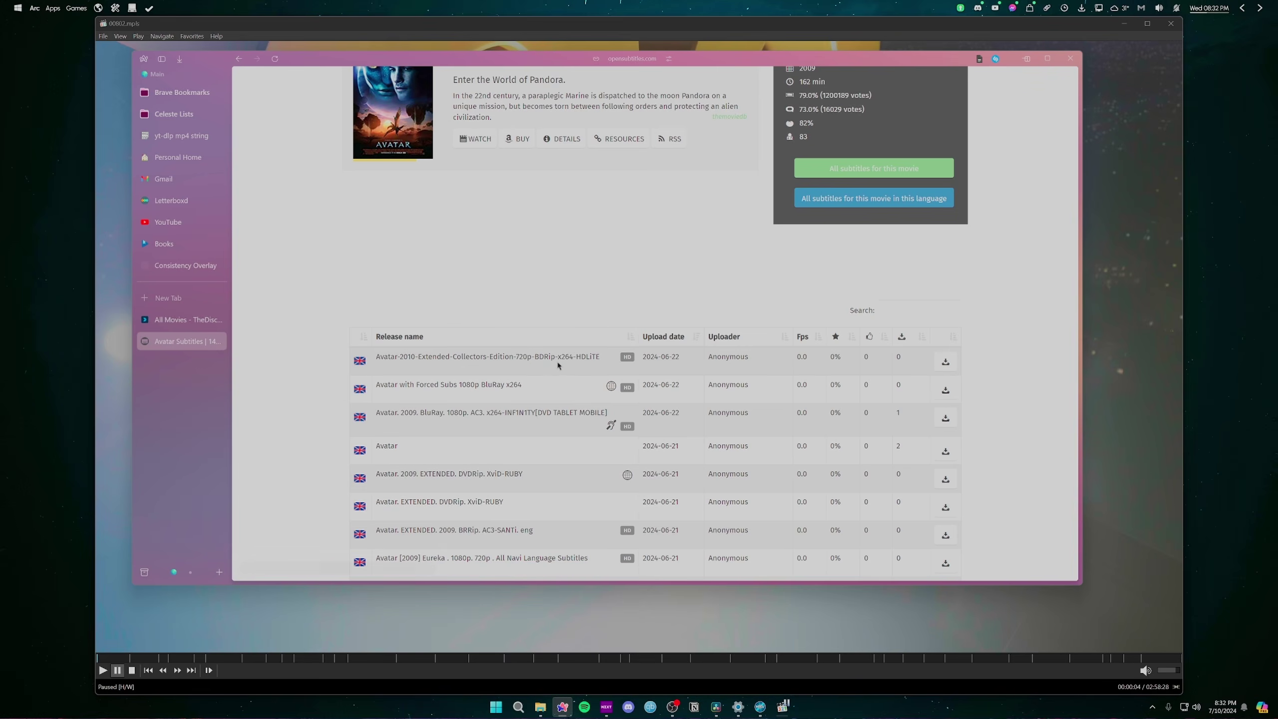
pyautogui.click(945, 362)
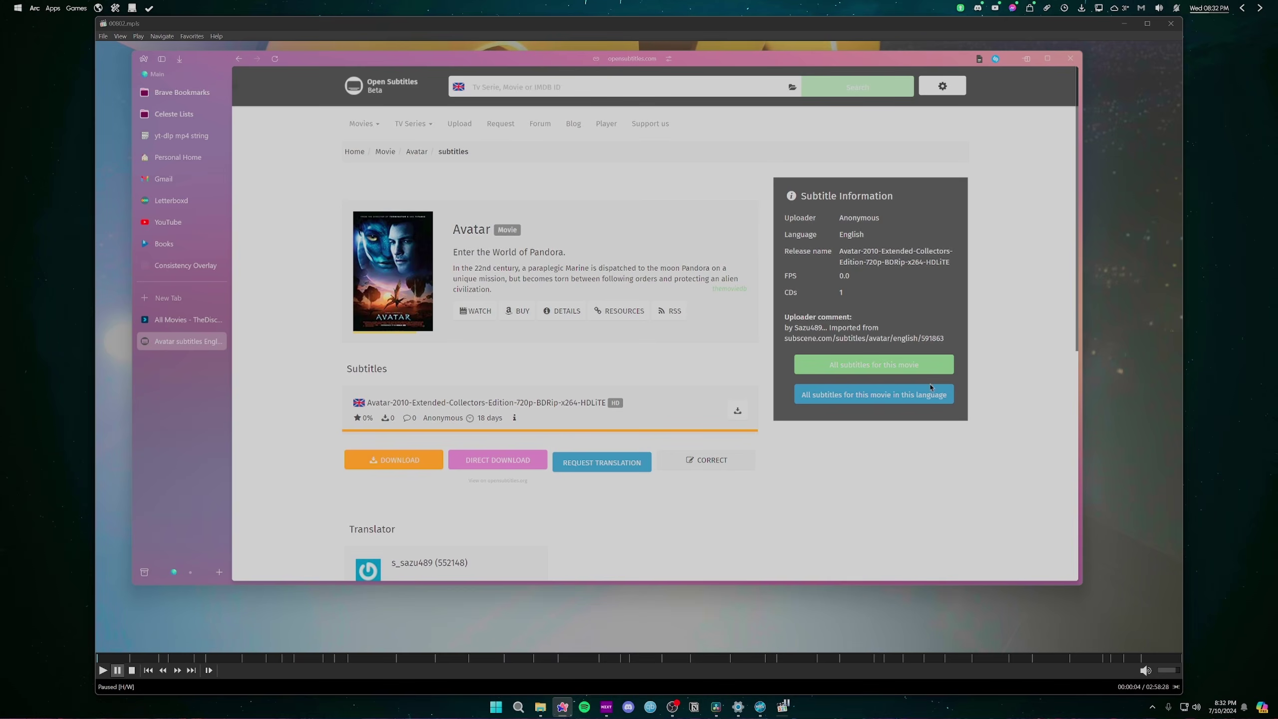
pyautogui.click(412, 462)
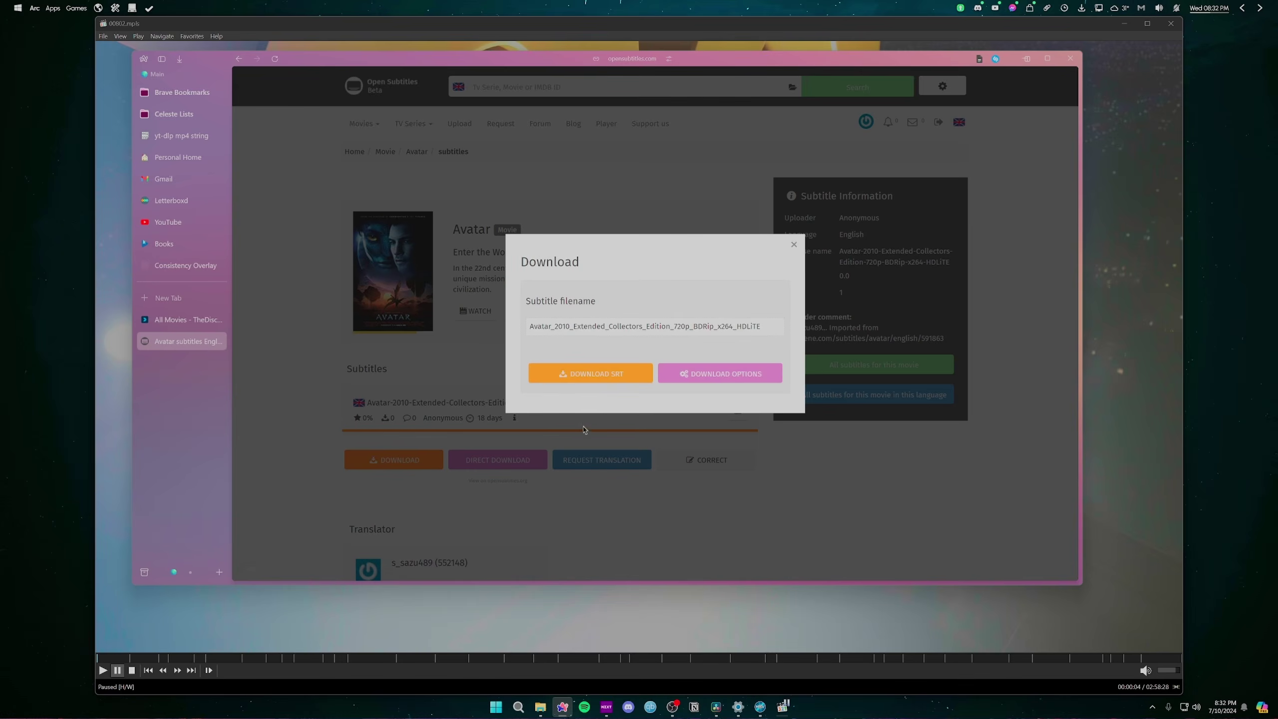
pyautogui.click(609, 380)
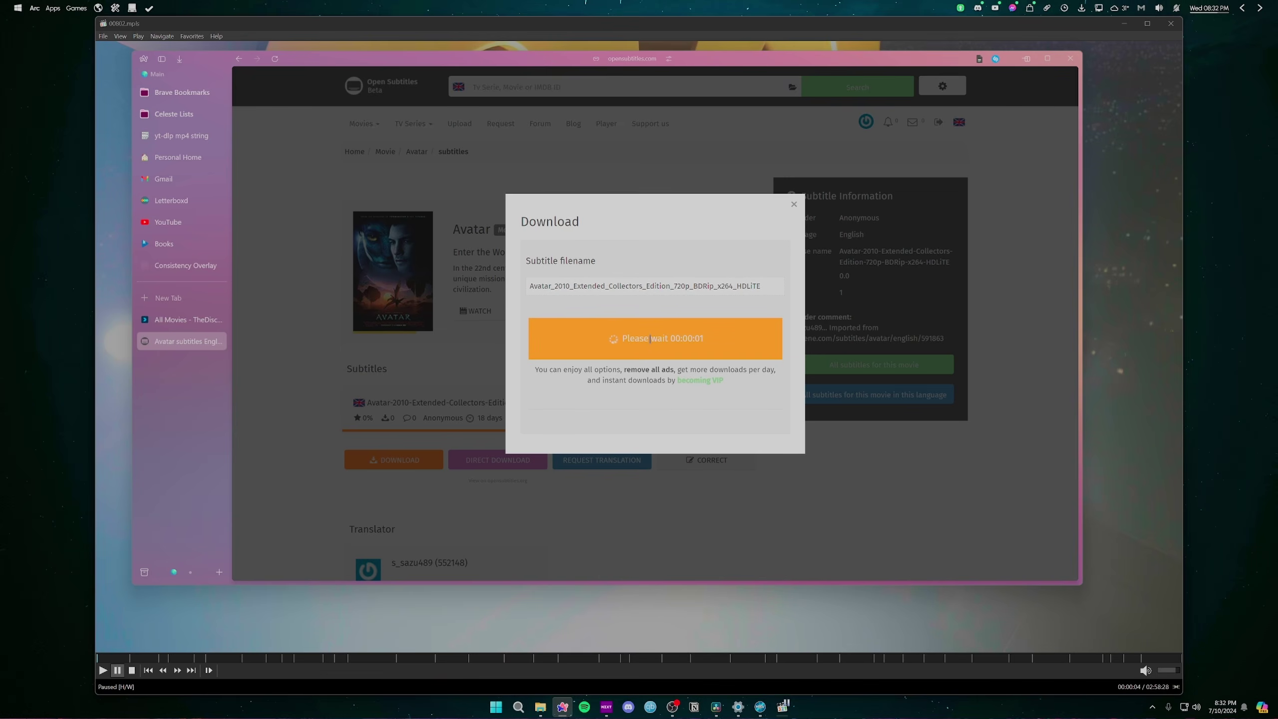
pyautogui.click(649, 347)
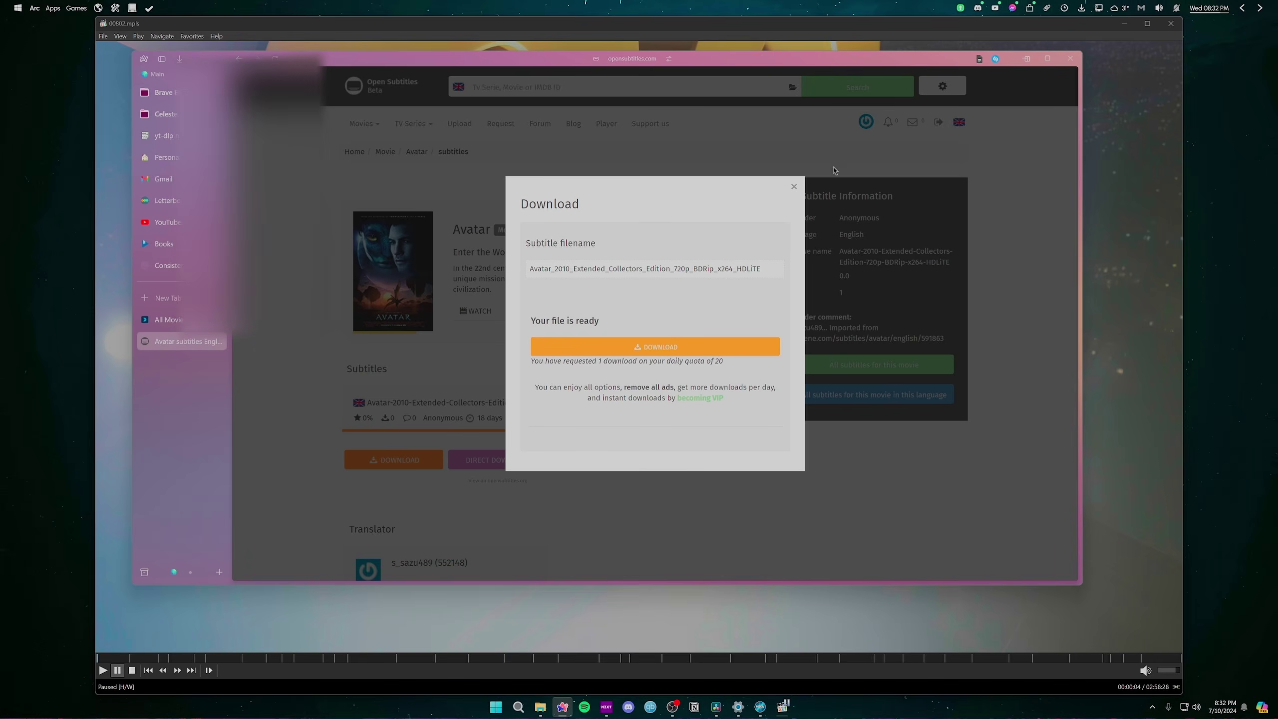
# - Switch to MPC-HC, load the downloaded Avatar SRT file from Downloads as subtitles, and check it in the subtitle track list
pyautogui.hotkey('alt', 'Tab')
pyautogui.hotkey('ctrl', 'l')
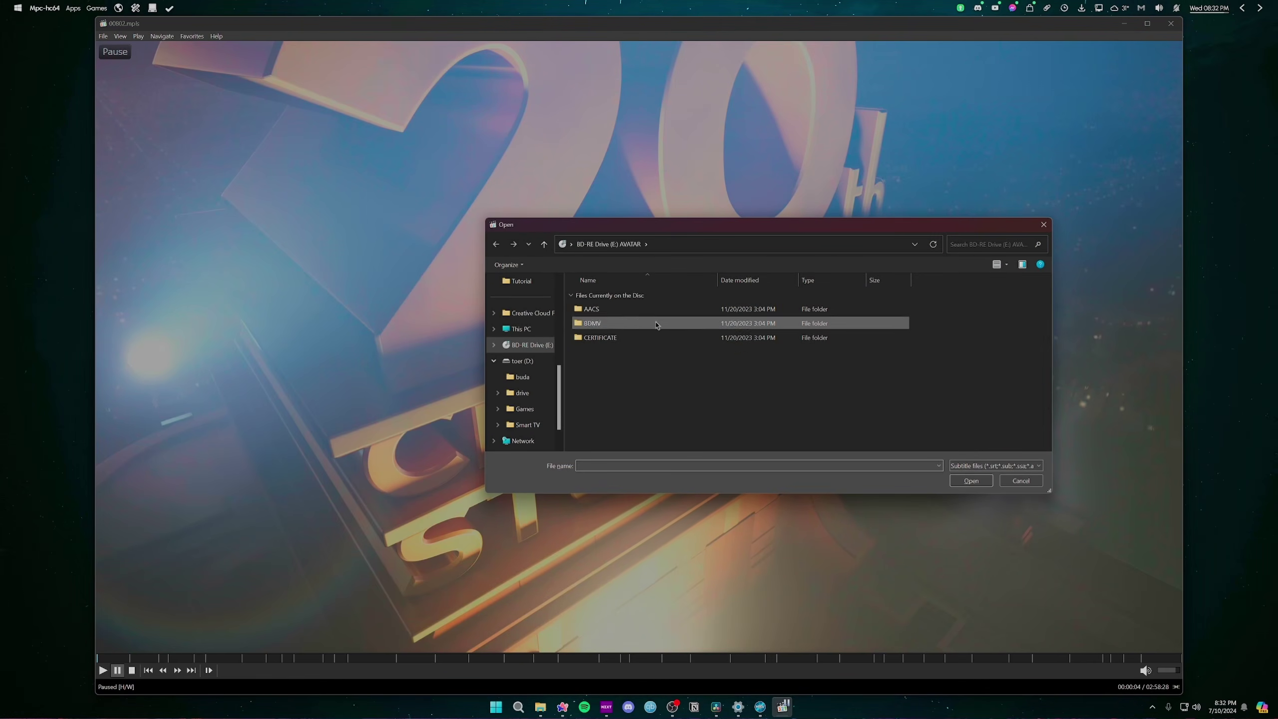
pyautogui.scroll(10, 553, 378)
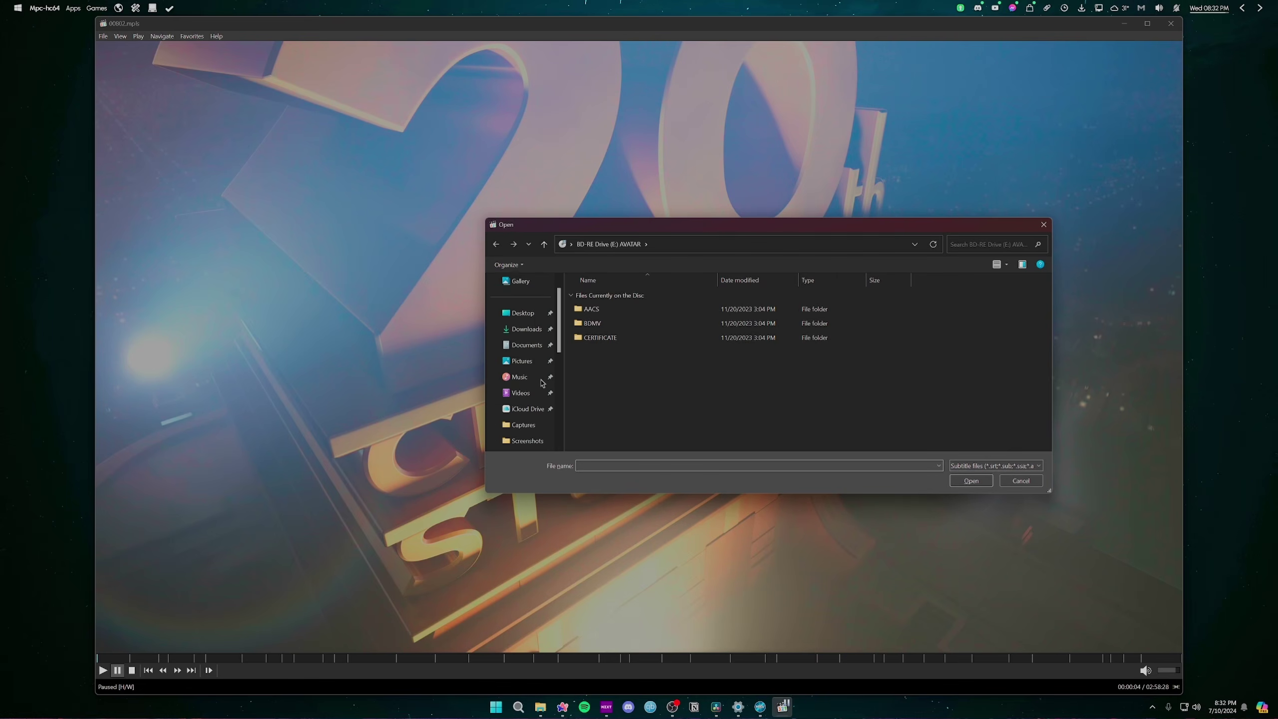
pyautogui.click(526, 348)
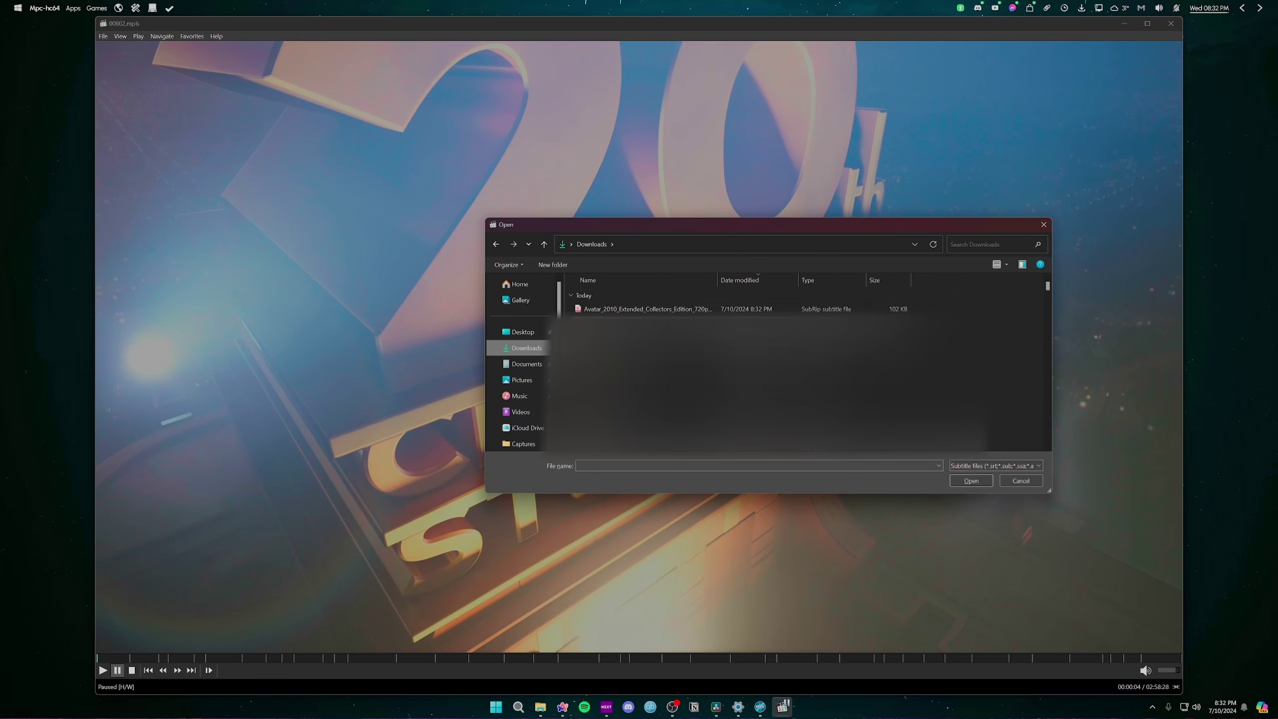
pyautogui.doubleClick(618, 309)
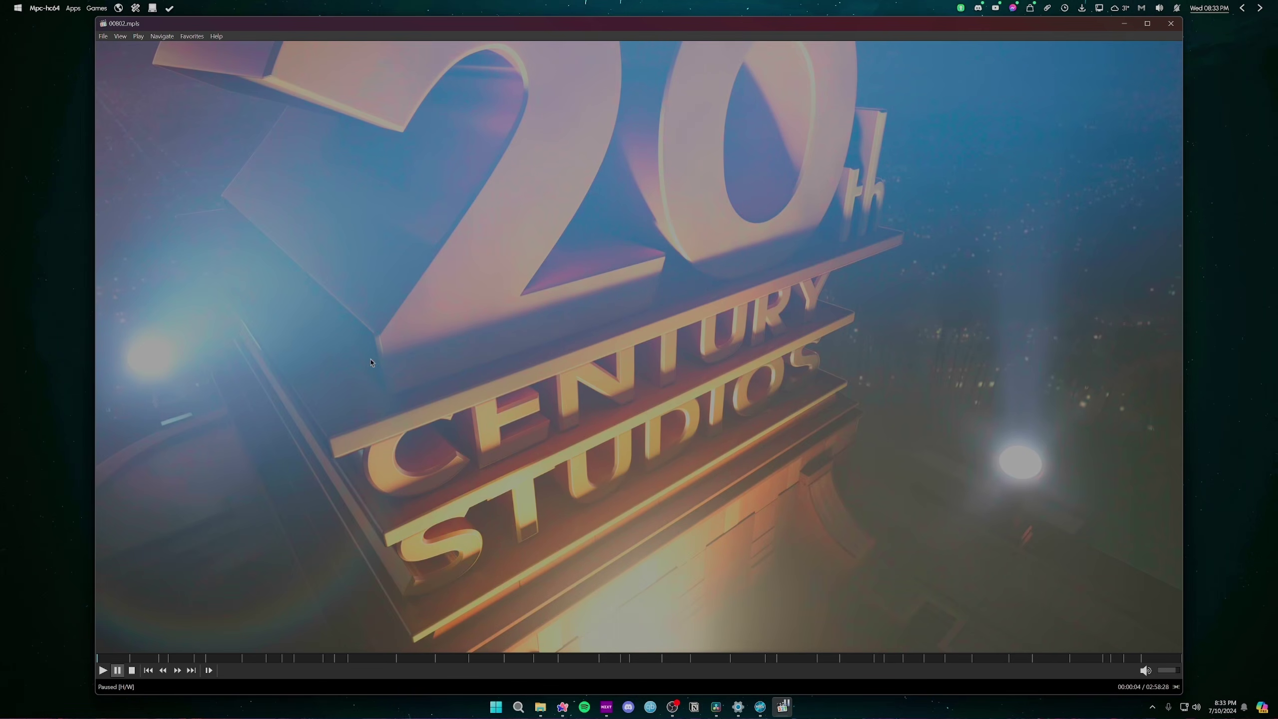
pyautogui.click(138, 36)
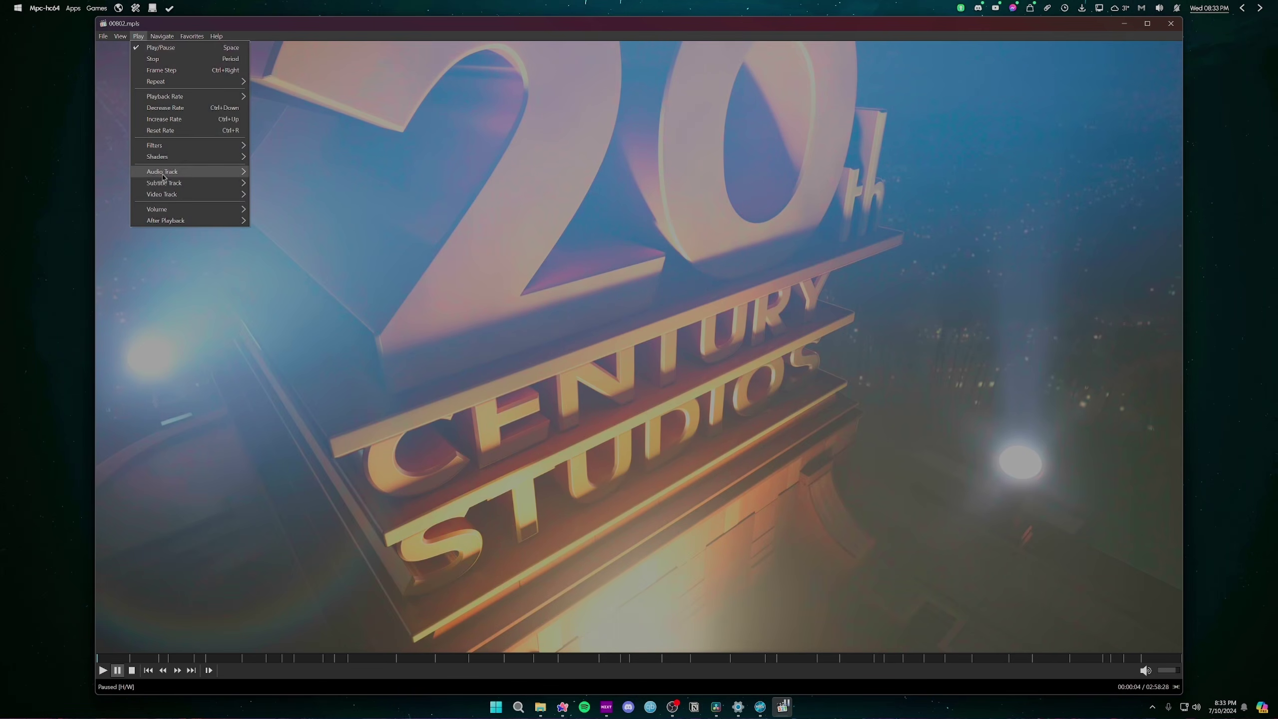
pyautogui.moveTo(164, 184)
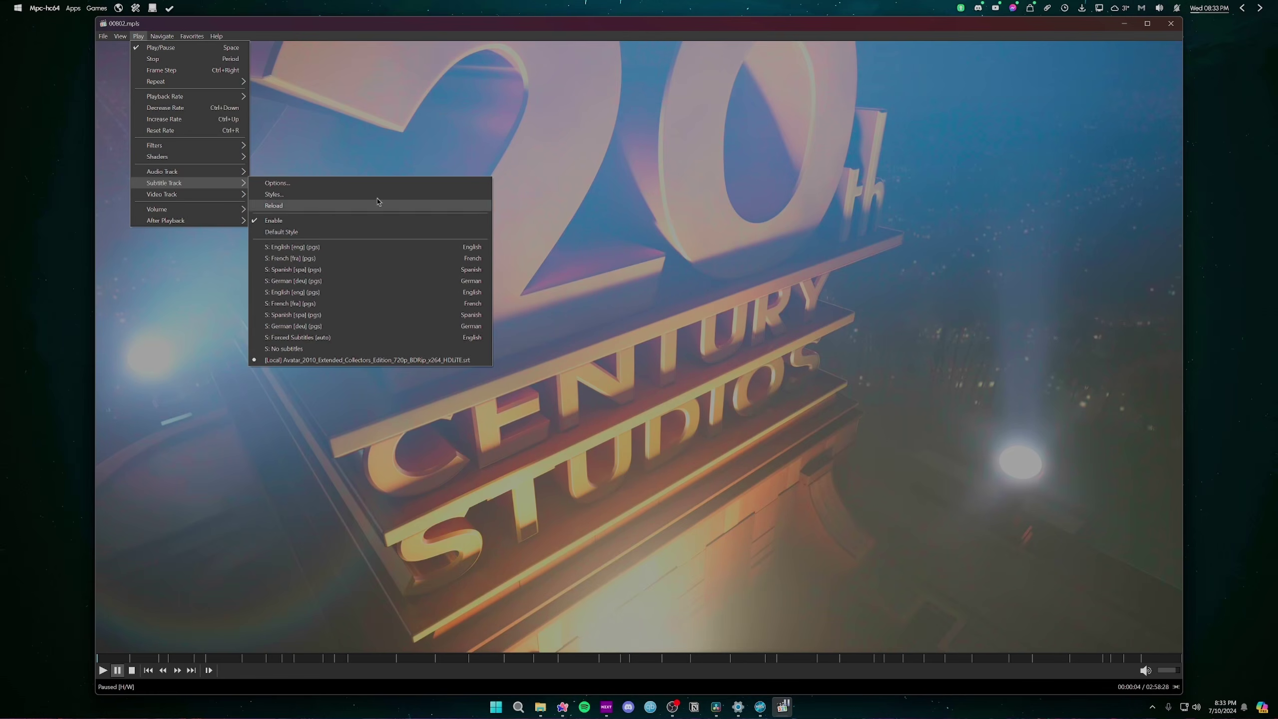
pyautogui.click(307, 35)
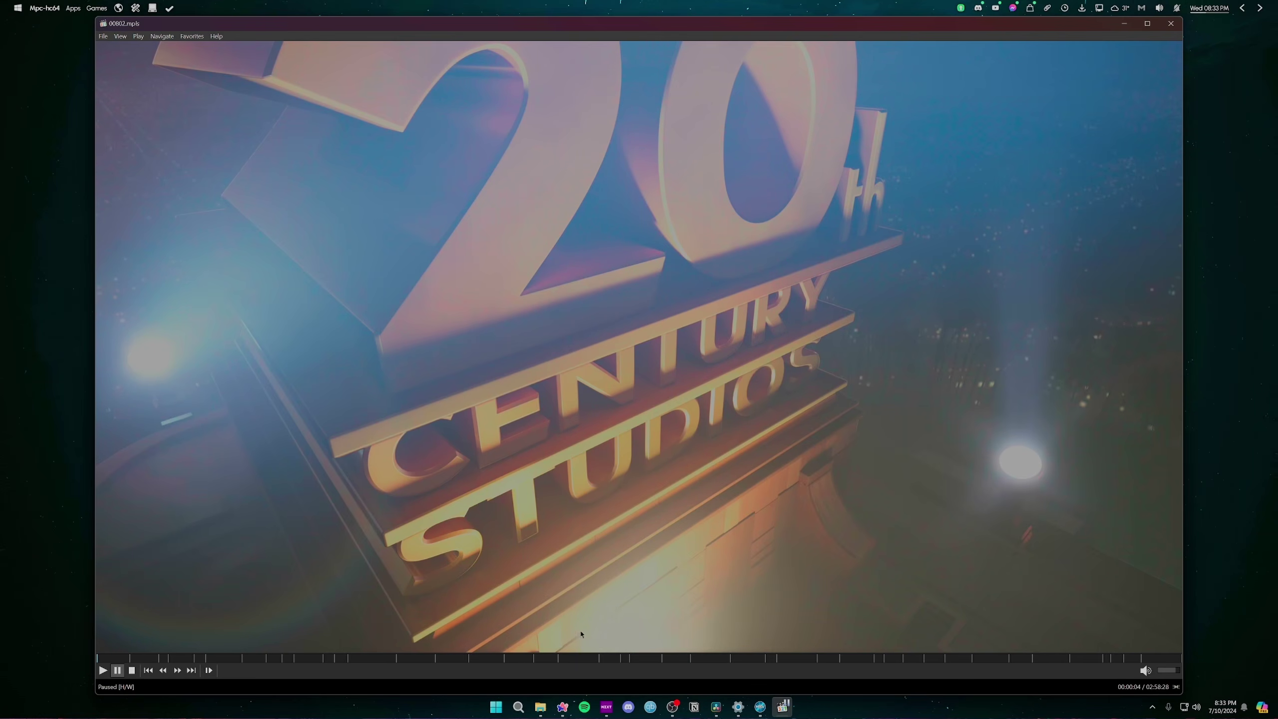
# - Switch to TheDiscDB in the Arc browser, search it for "ava", and open the Avatar (2009) entry
pyautogui.click(571, 708)
pyautogui.click(190, 324)
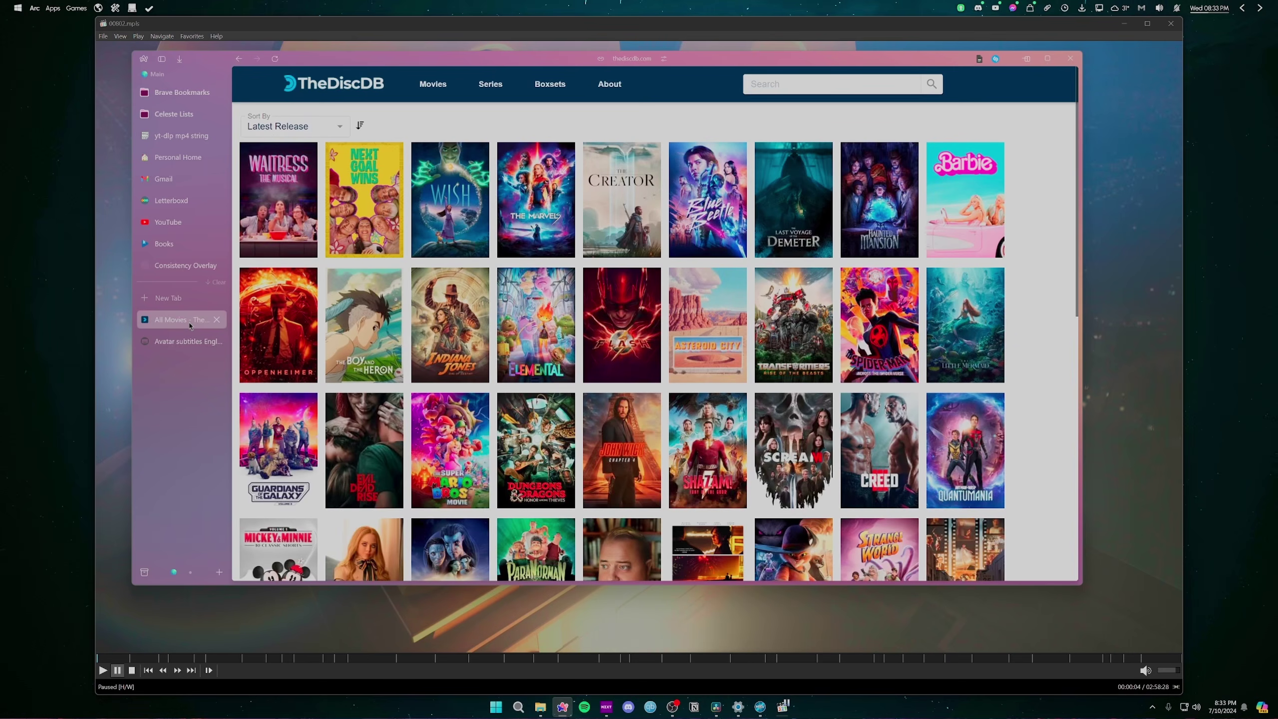
pyautogui.click(848, 83)
pyautogui.write('ava')
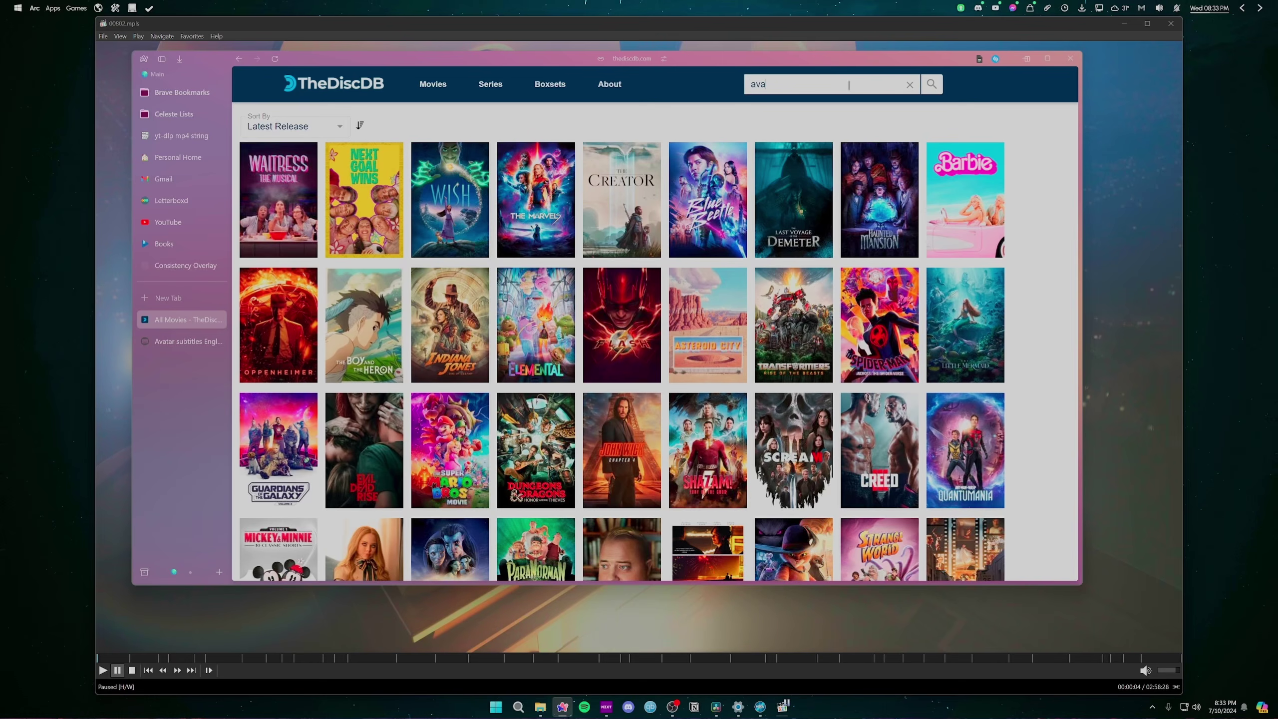
pyautogui.press('Return')
pyautogui.click(304, 166)
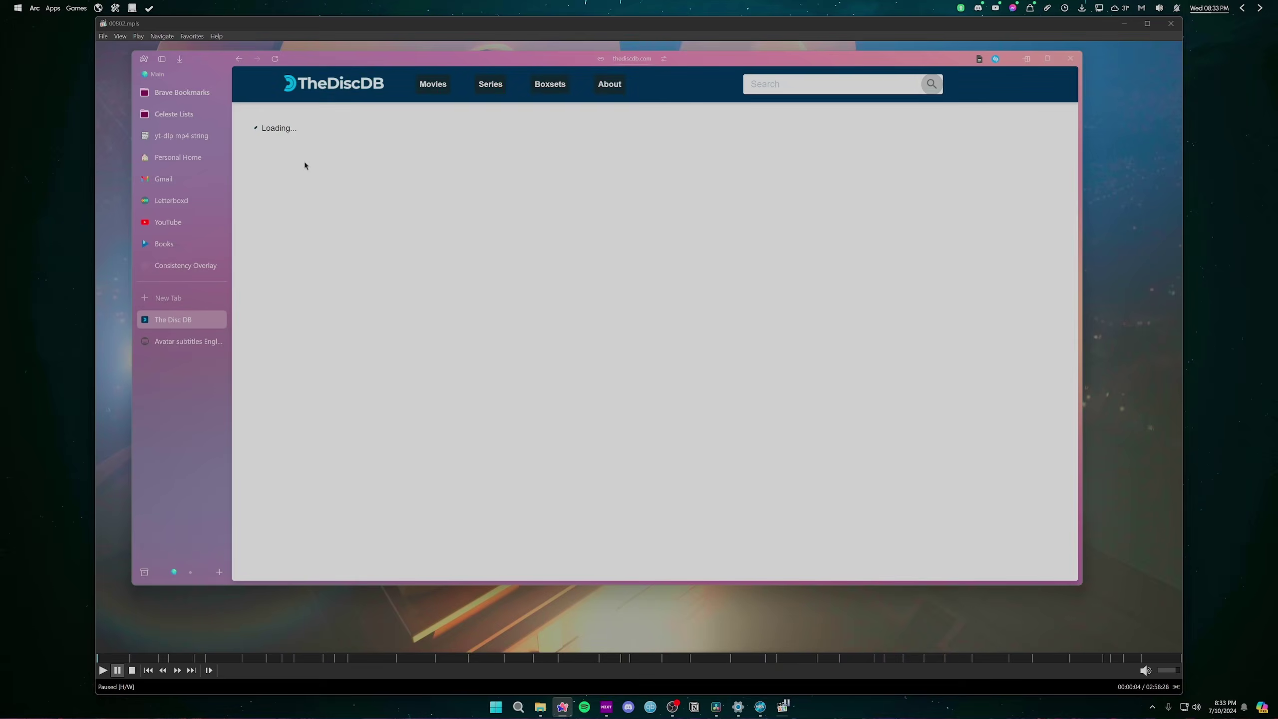
# - Open Disc 1 (UHD) of the Collector's Edition 4K release and highlight the description of the 00801.mpls title
pyautogui.scroll(-2, 503, 441)
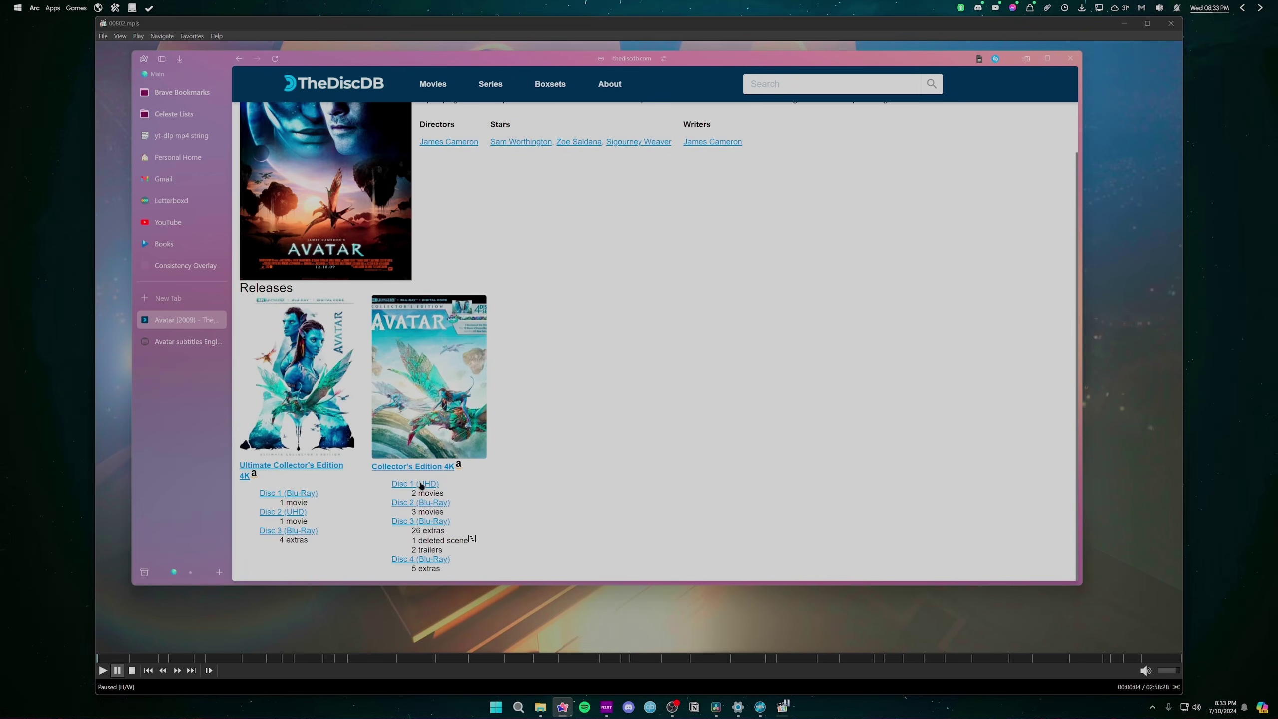
pyautogui.click(421, 484)
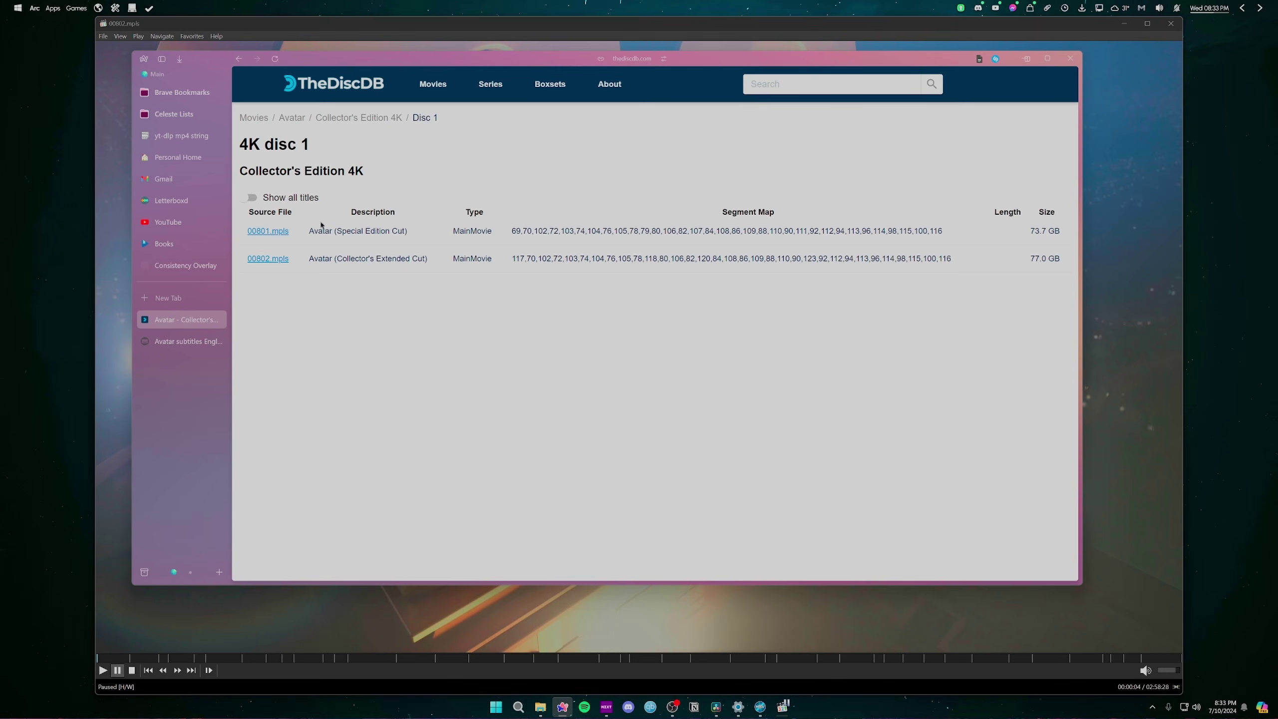
pyautogui.moveTo(306, 235); pyautogui.dragTo(439, 230)
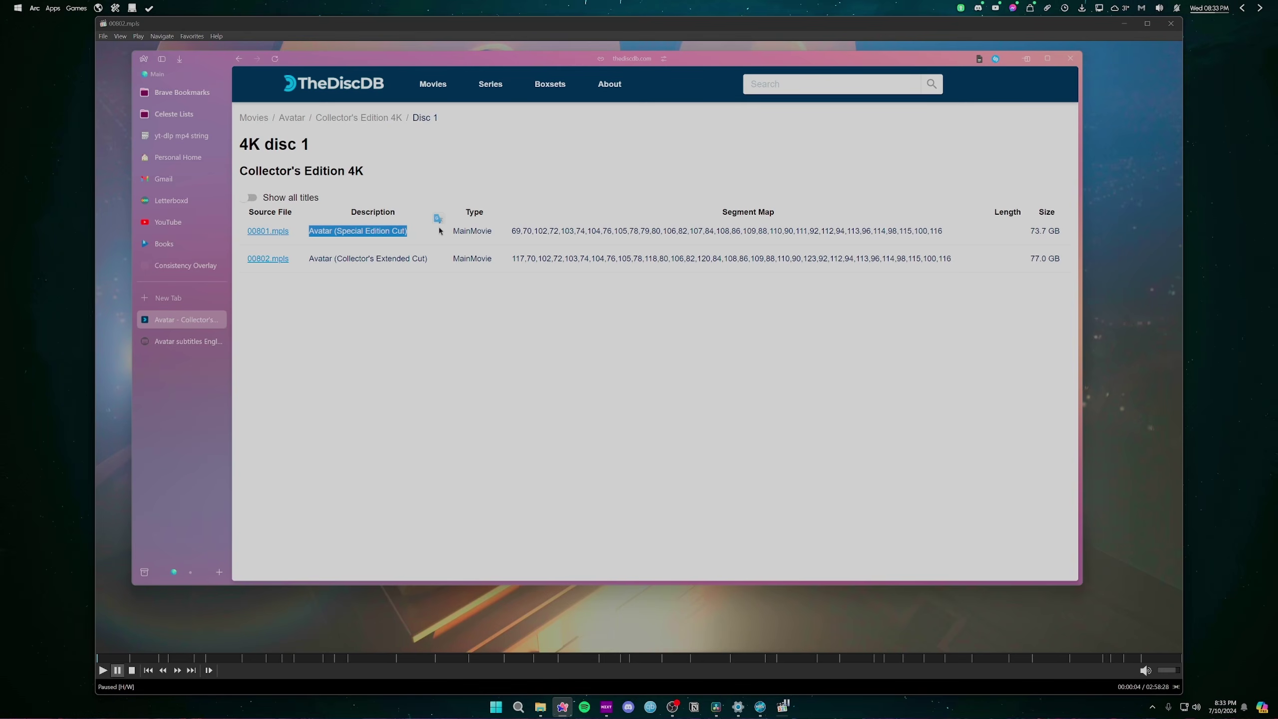
# - Highlight the description of the 00802.mpls title, and view the detail pages of 00802.mpls and 00801.mpls to compare their lengths
pyautogui.click(347, 256)
pyautogui.moveTo(307, 265); pyautogui.dragTo(429, 255)
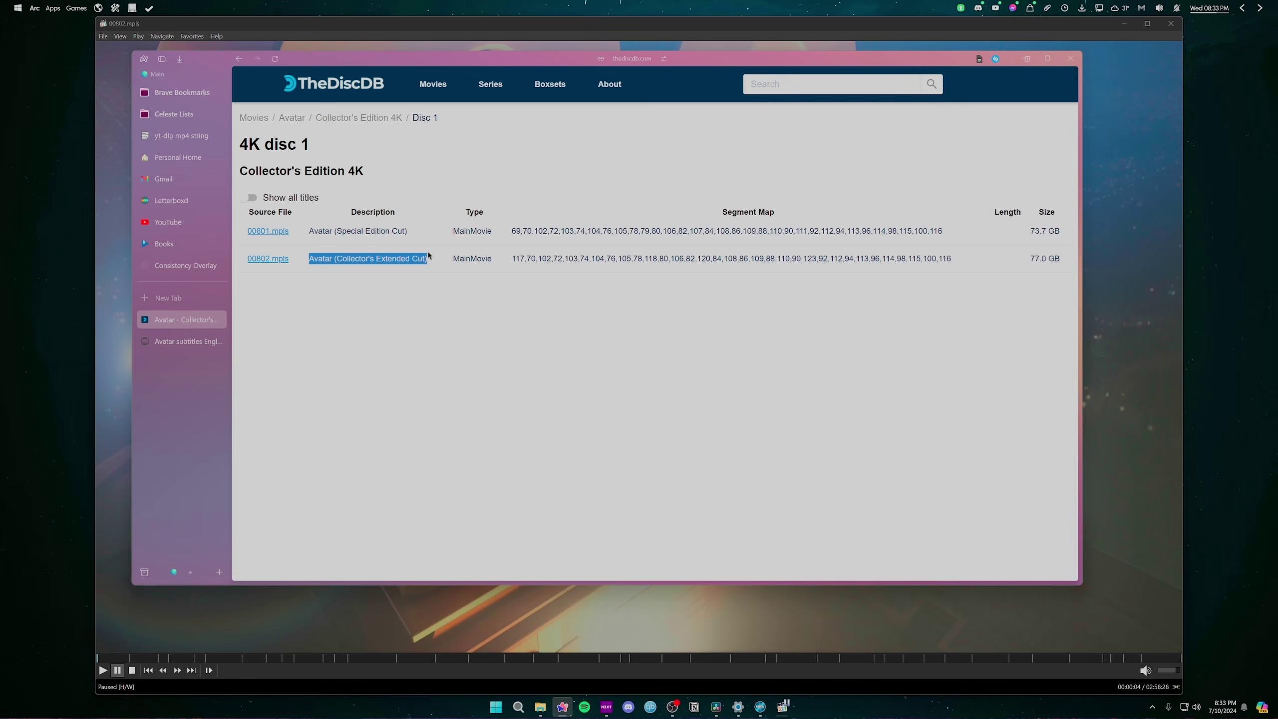
pyautogui.click(275, 259)
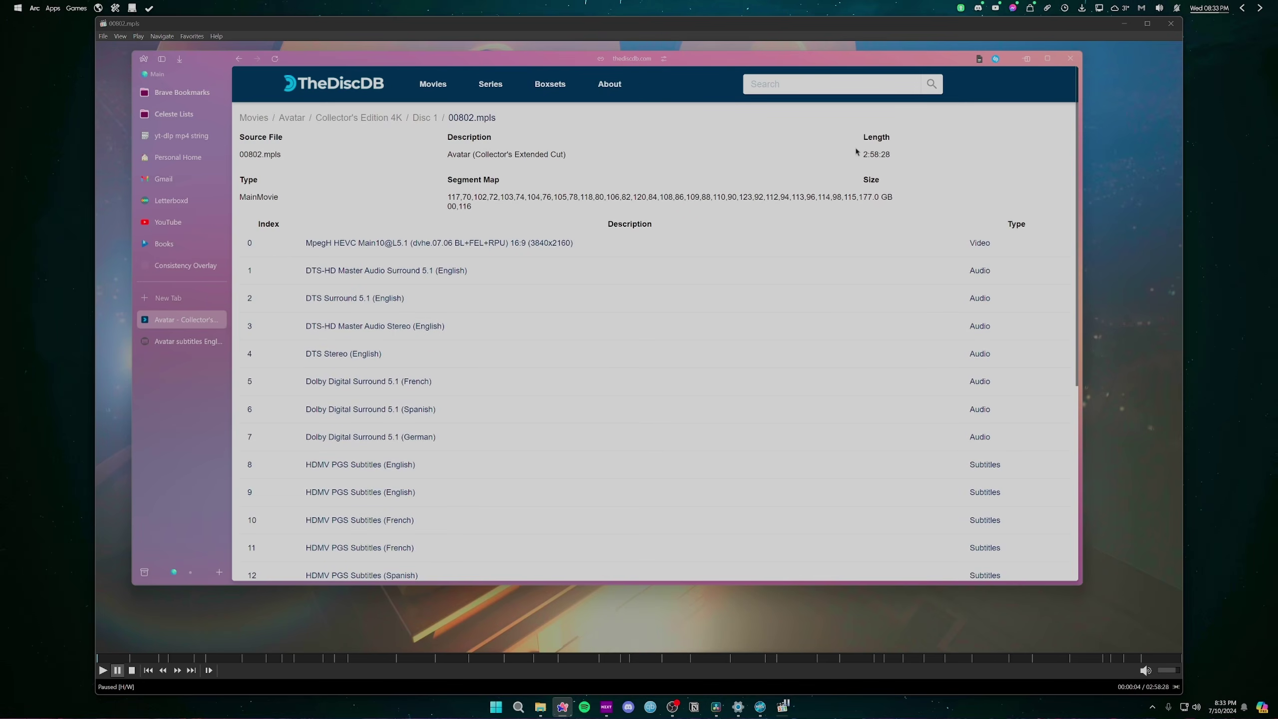
pyautogui.hotkey('alt', 'Left')
pyautogui.click(279, 232)
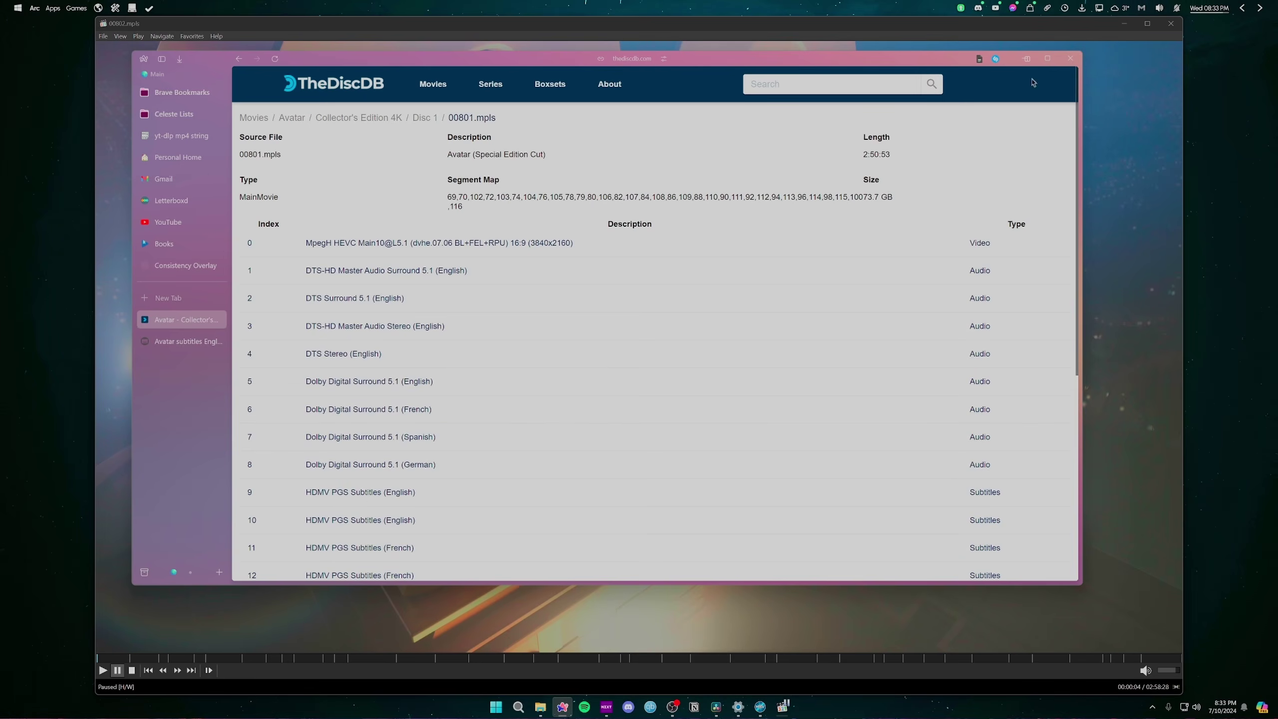
# - Switch to MPC-HC, start opening a file, and browse the BD-RE Drive (E:) AVATAR disc to the BDMV PLAYLIST folder
pyautogui.click(1029, 8)
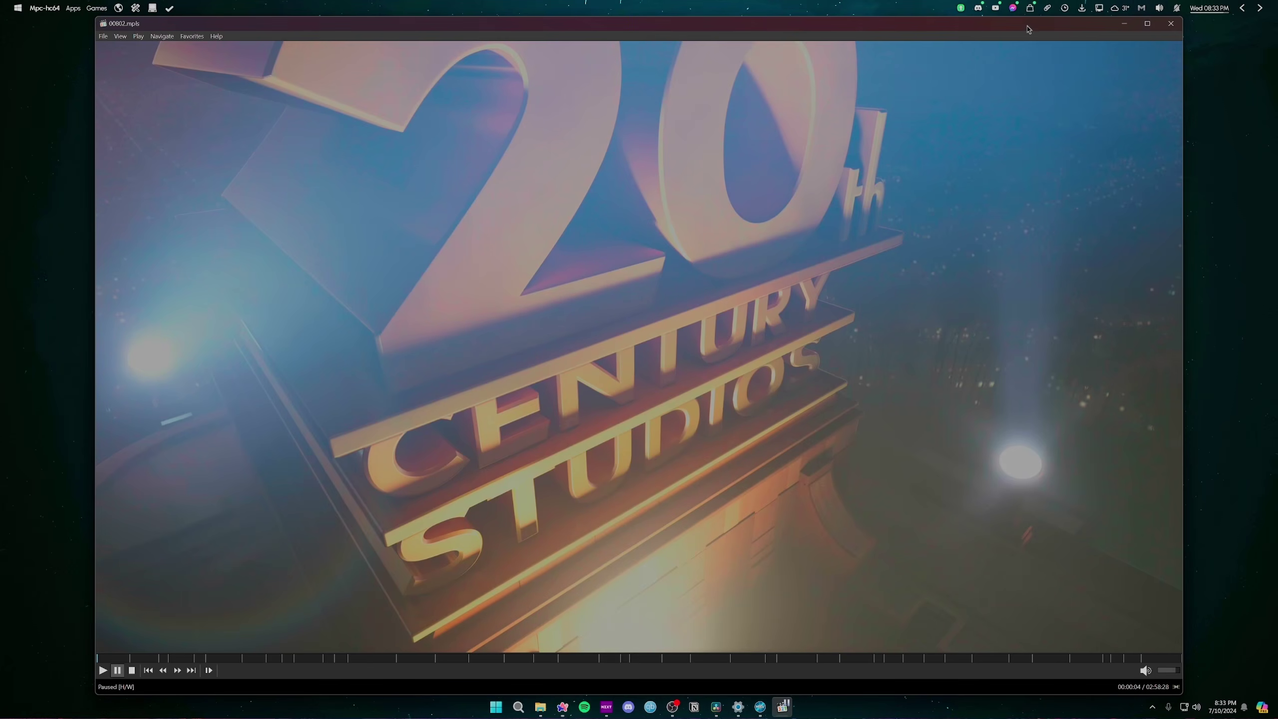
pyautogui.click(103, 36)
pyautogui.click(132, 61)
pyautogui.click(719, 354)
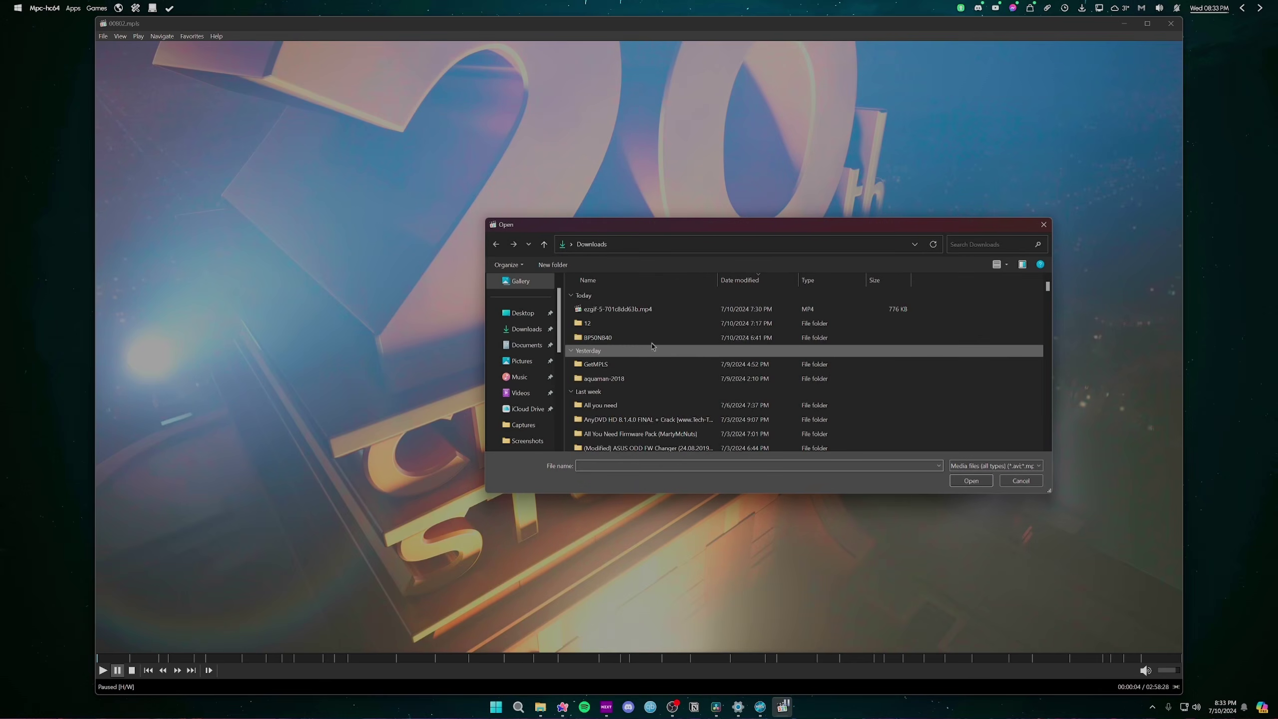
pyautogui.scroll(-5, 523, 360)
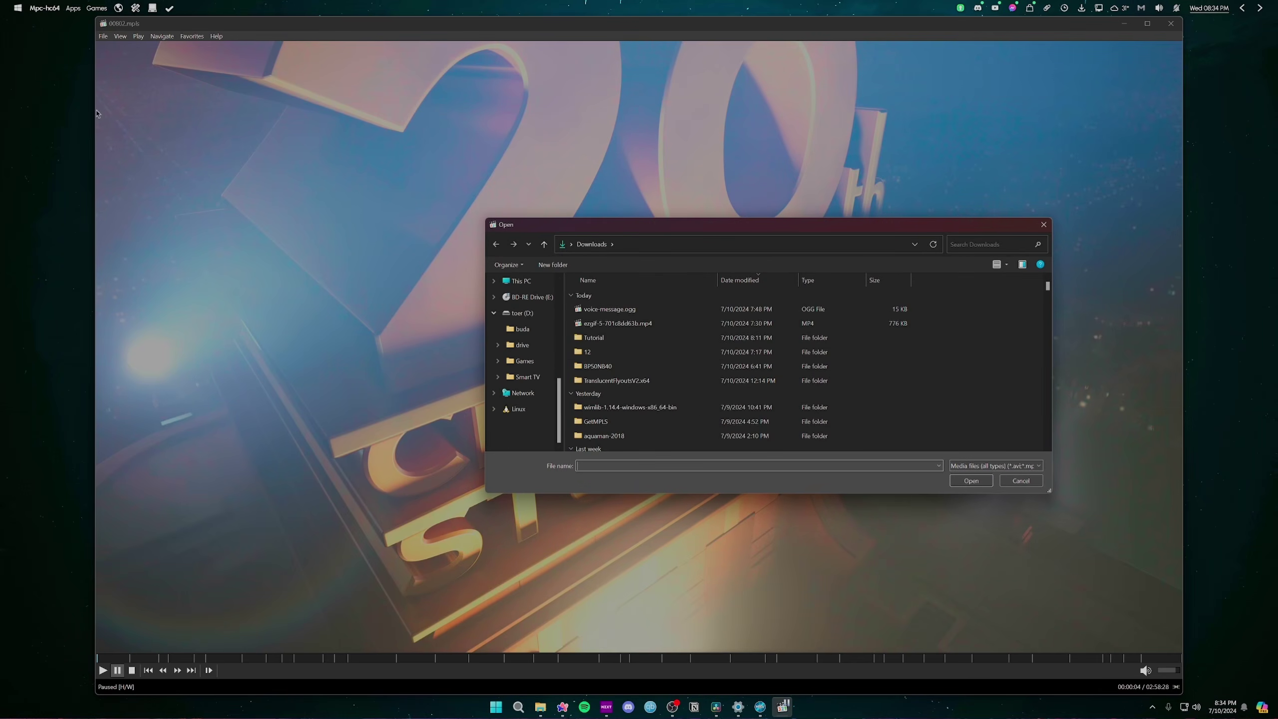
pyautogui.click(534, 298)
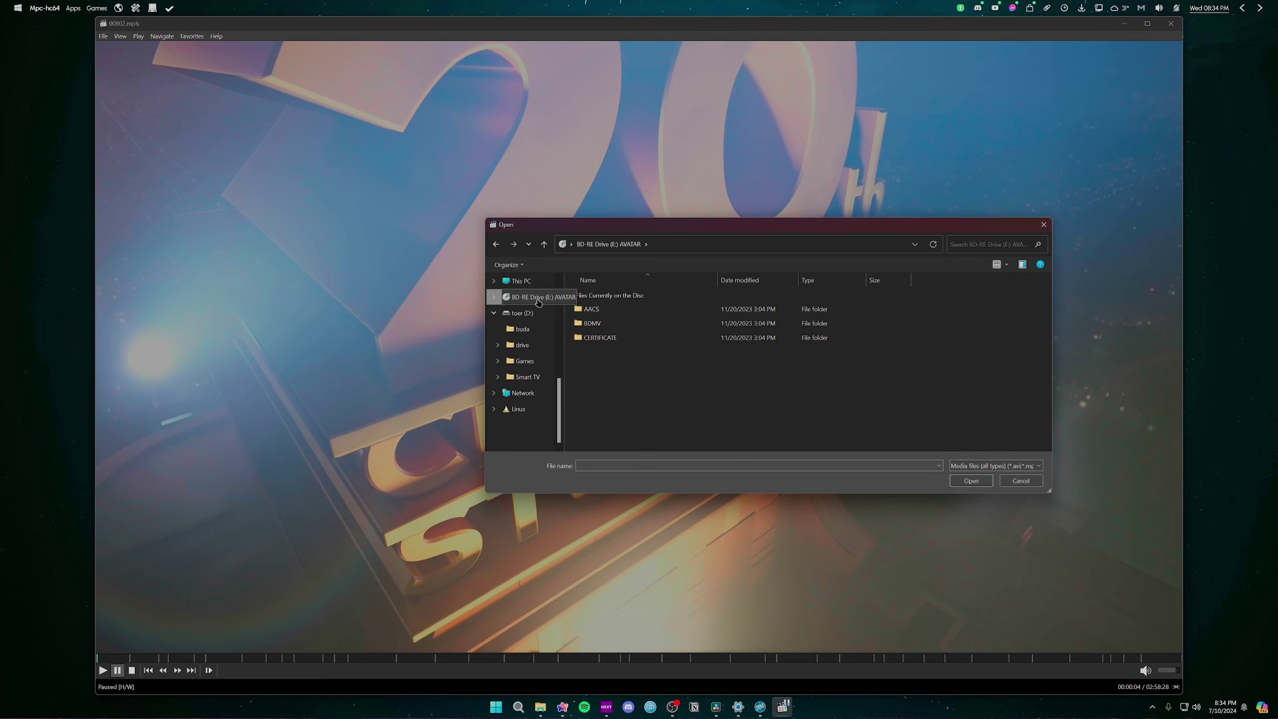
pyautogui.doubleClick(602, 326)
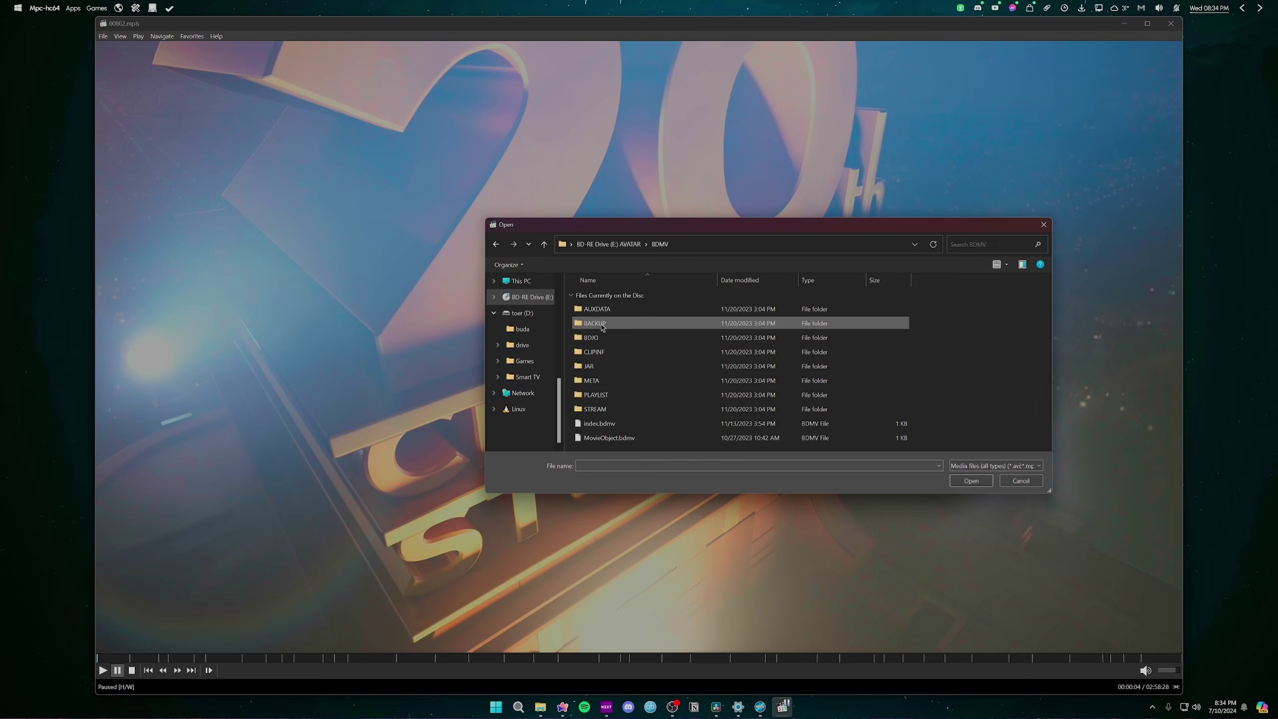
pyautogui.doubleClick(631, 396)
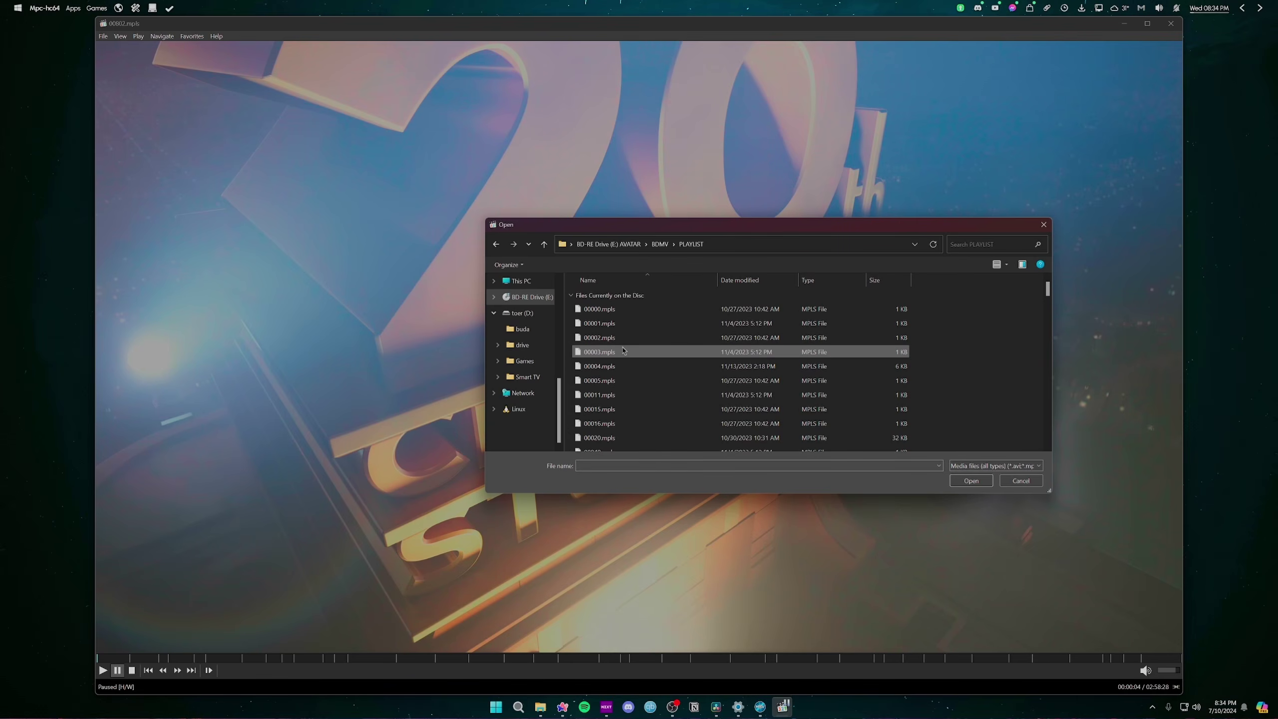
# - Switch to the Arc browser, check the Disc 1 title list on TheDiscDB, and return to the file selection in MPC-HC
pyautogui.click(562, 707)
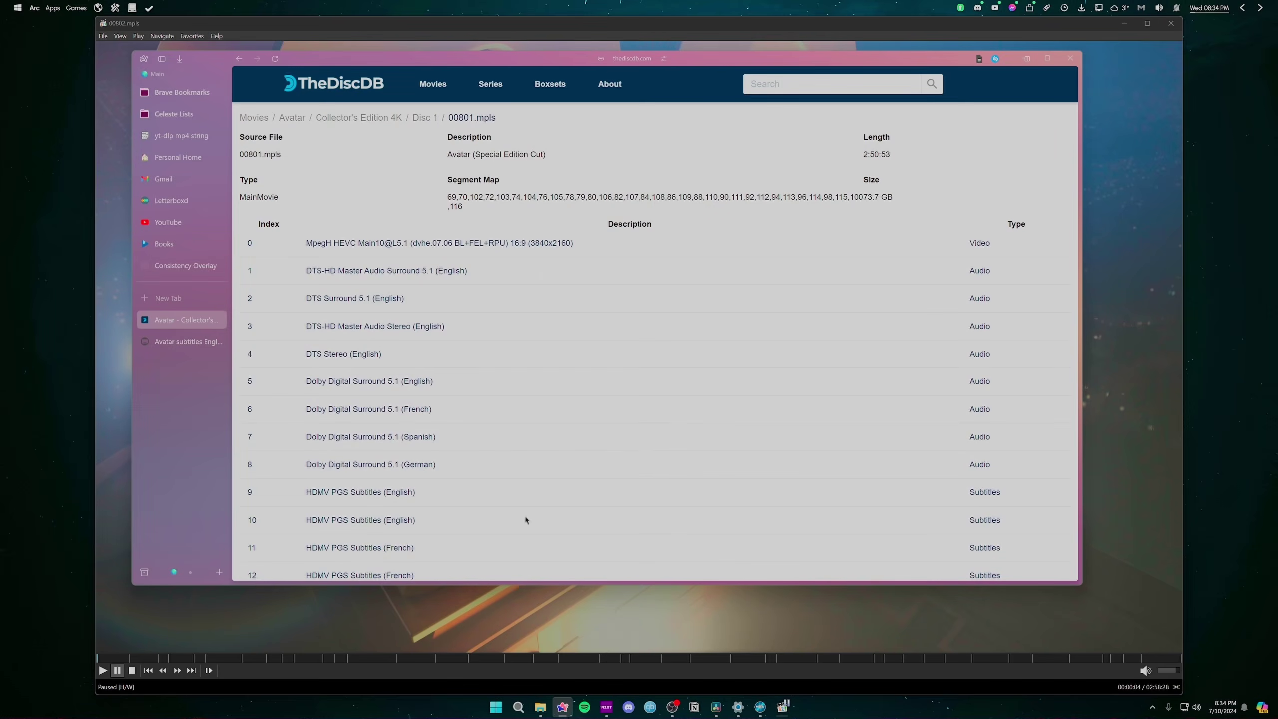
pyautogui.click(239, 58)
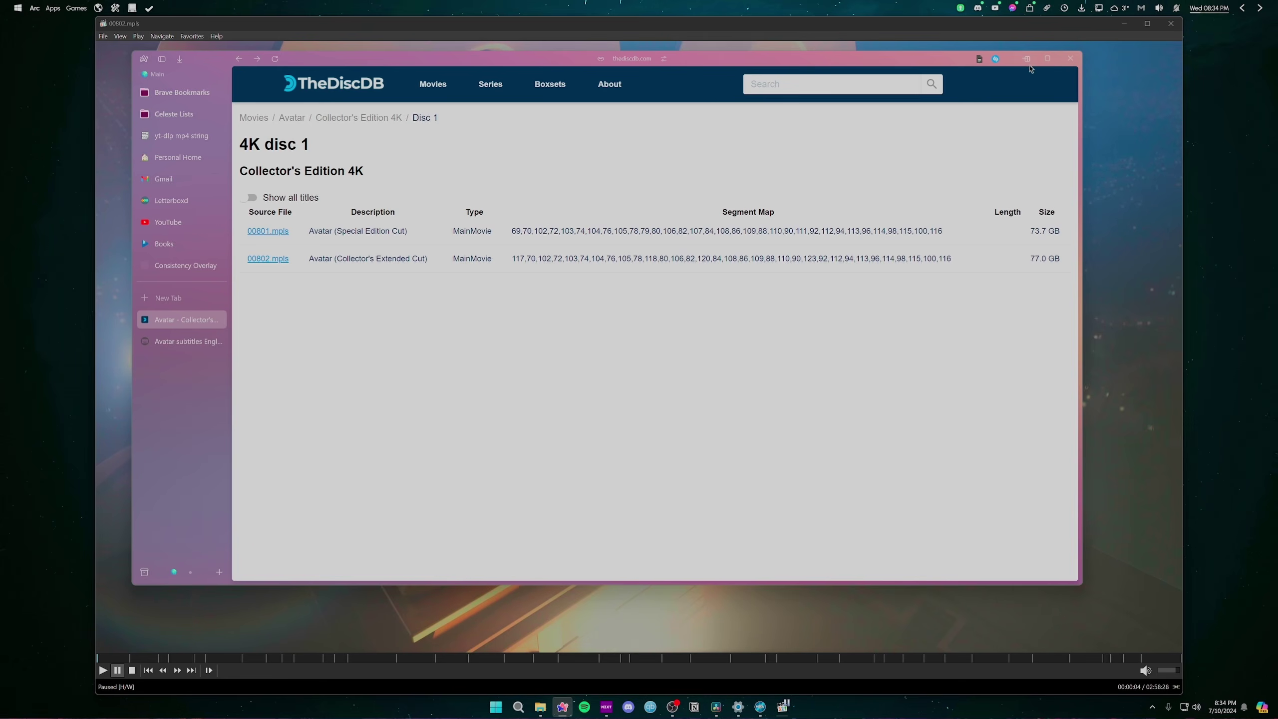
pyautogui.hotkey('alt', 'Tab')
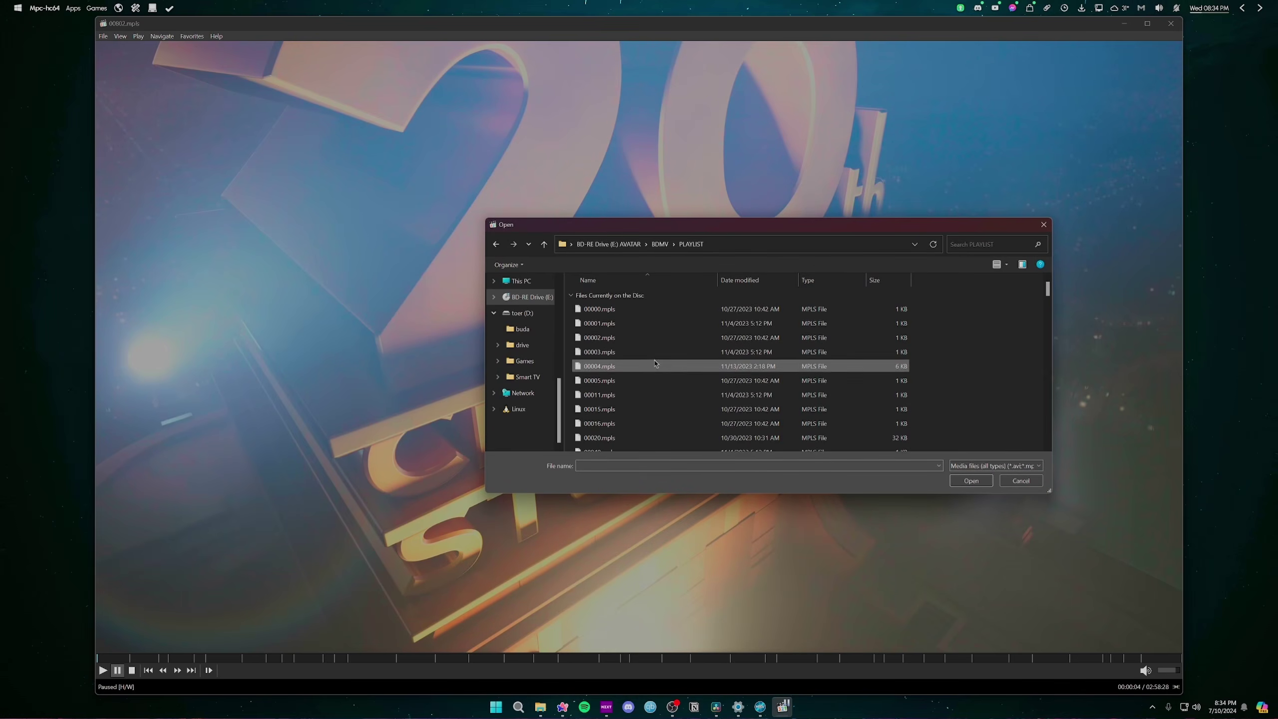
# - Choose 00801.mpls from the PLAYLIST folder and open it in the player
pyautogui.scroll(-20, 643, 367)
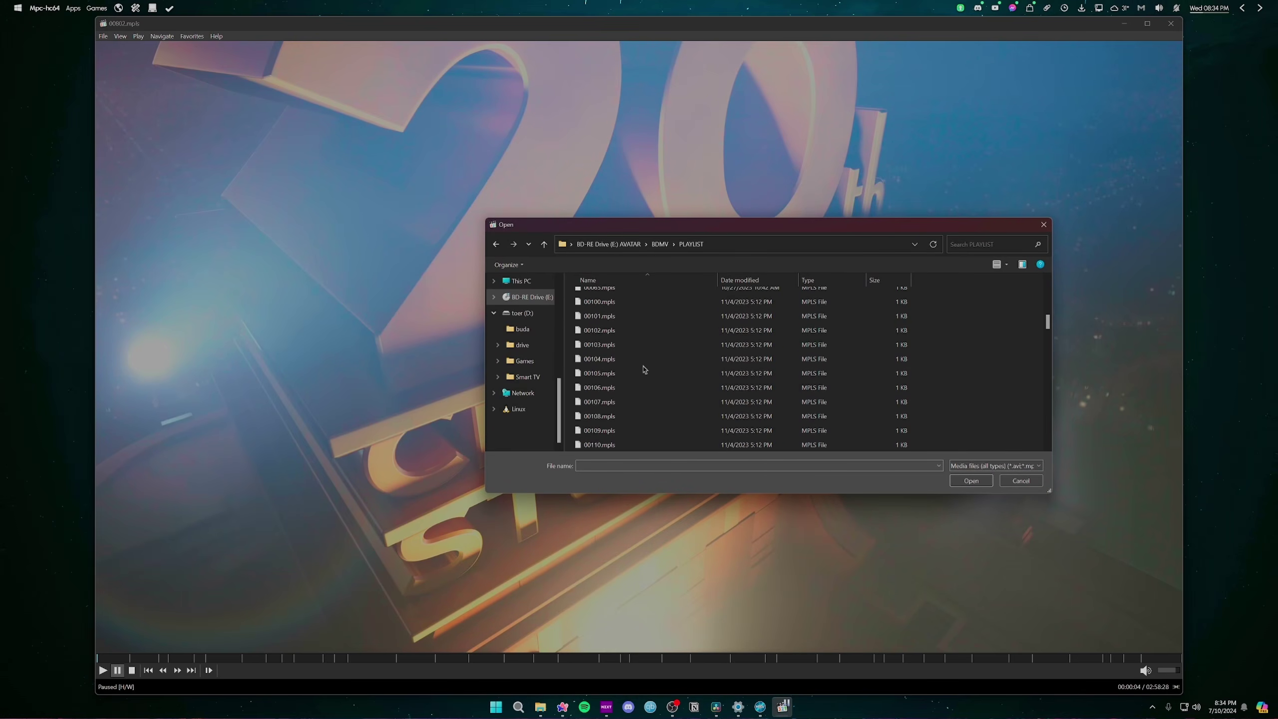
pyautogui.scroll(-10, 643, 369)
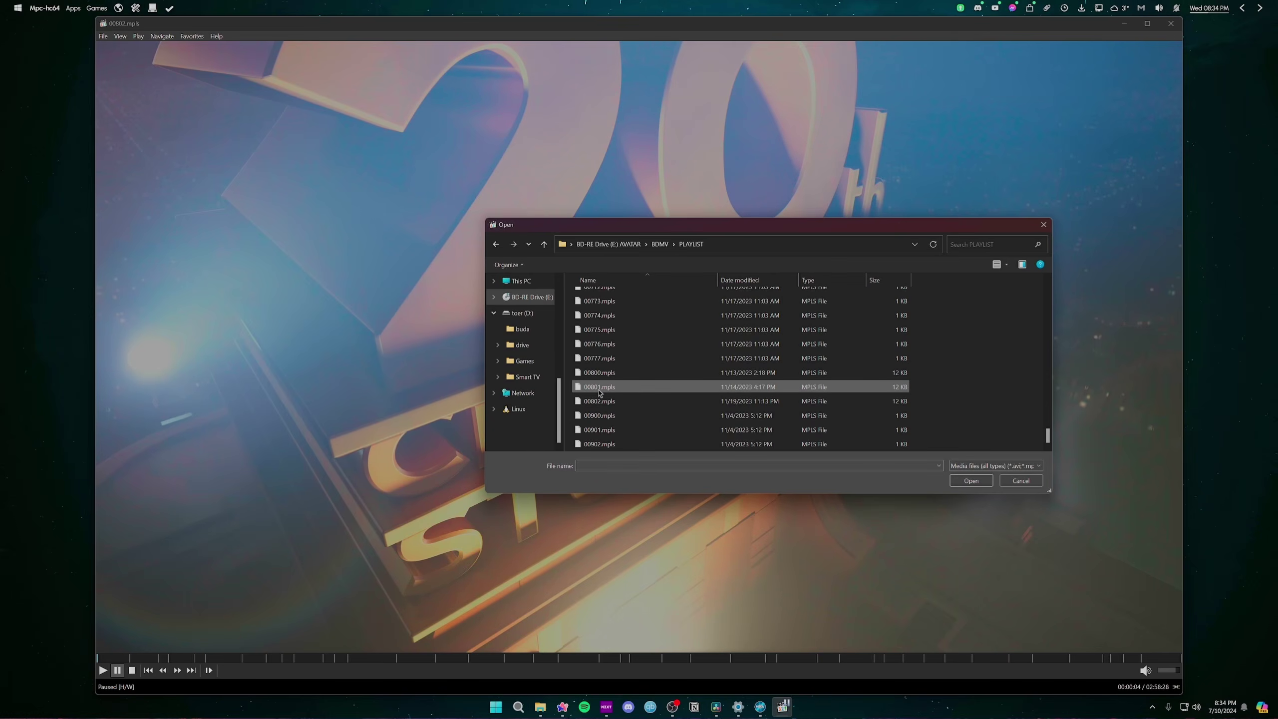
pyautogui.doubleClick(598, 388)
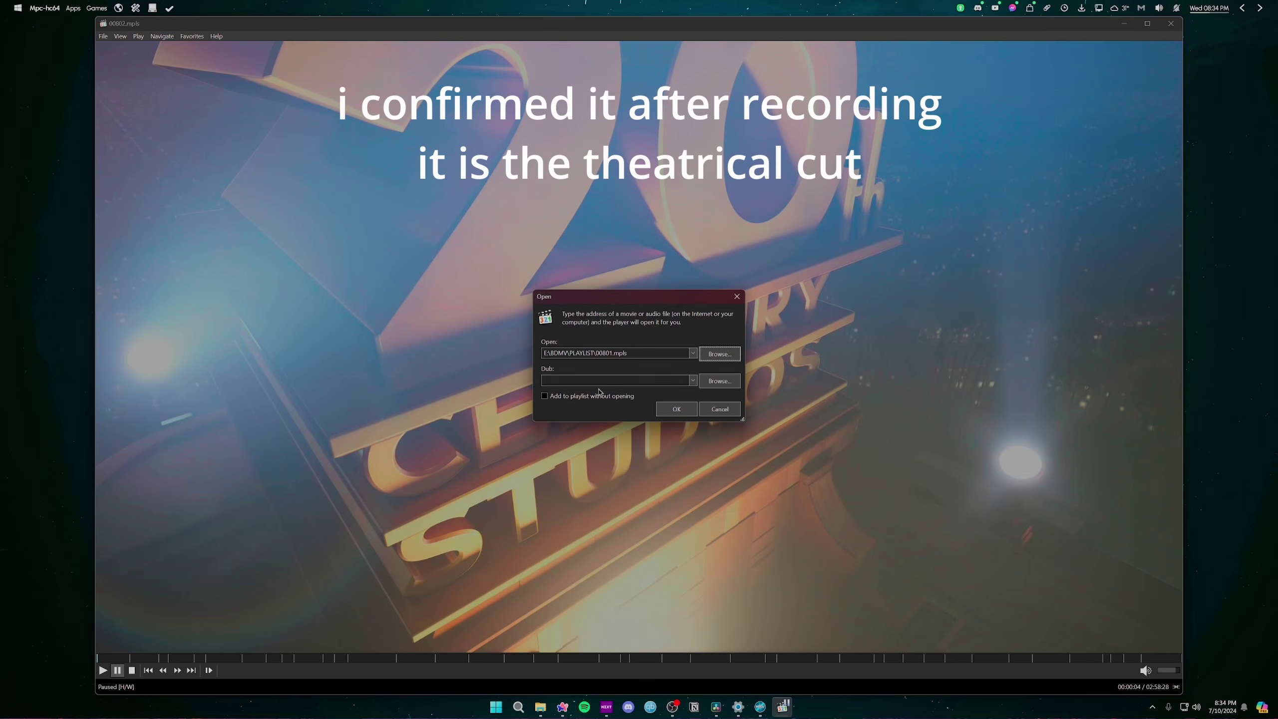
pyautogui.click(676, 409)
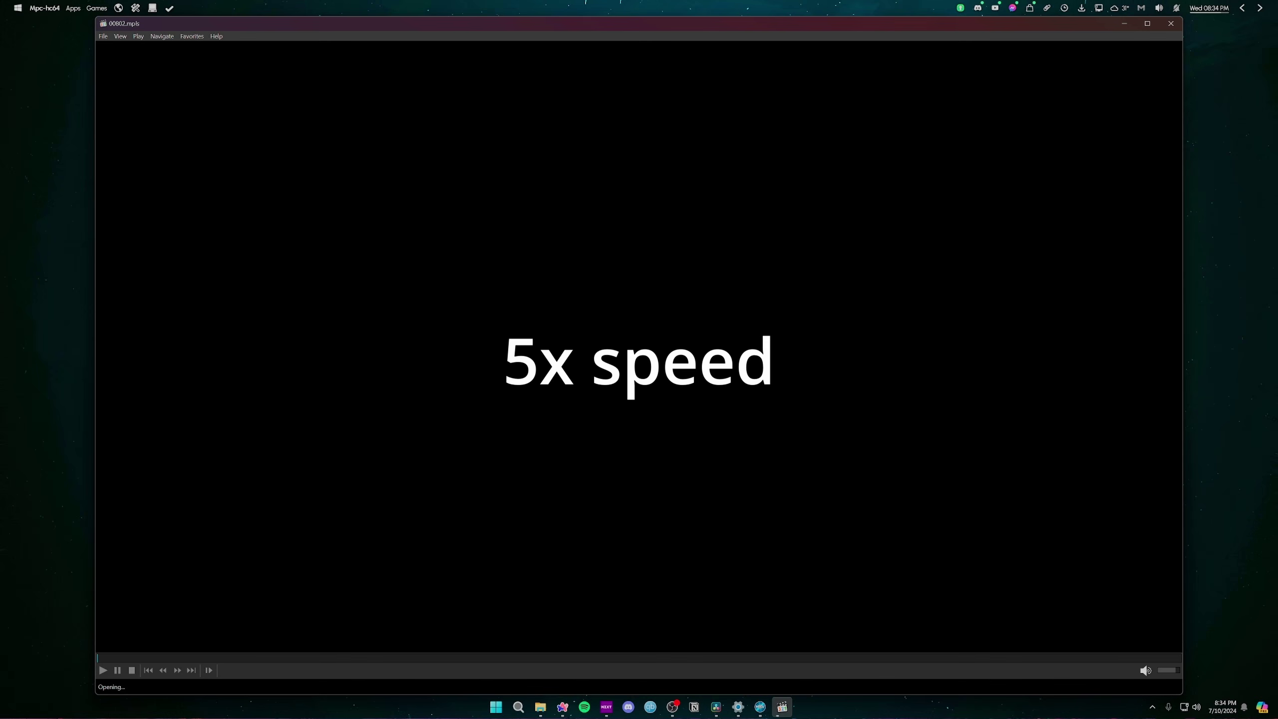
pyautogui.click(676, 416)
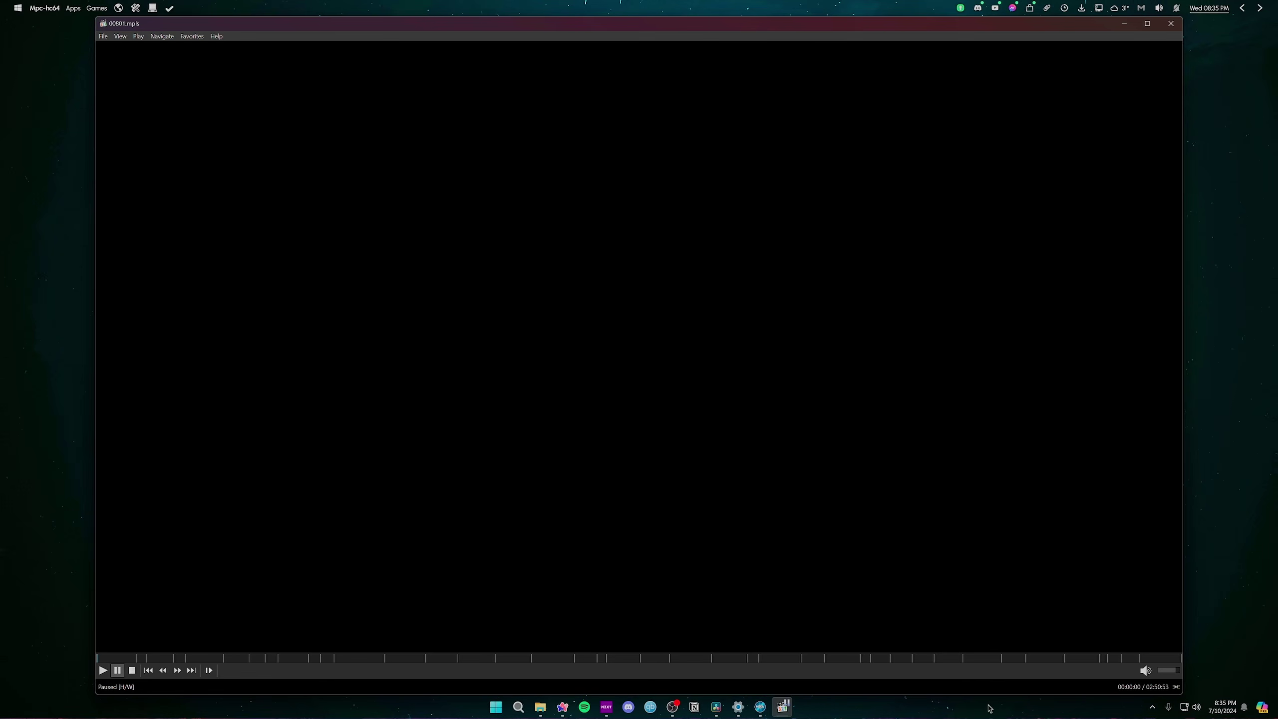
# - Switch to the Disc 1 title list on TheDiscDB in the Arc browser
pyautogui.click(571, 711)
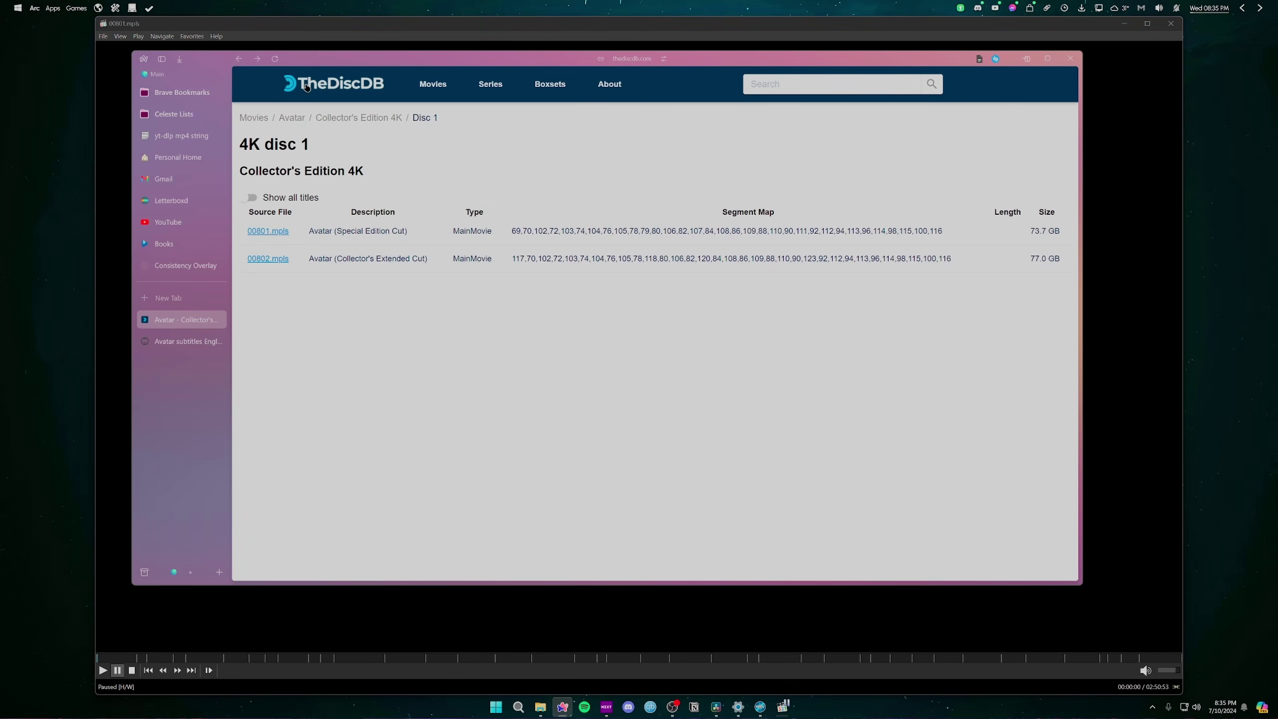